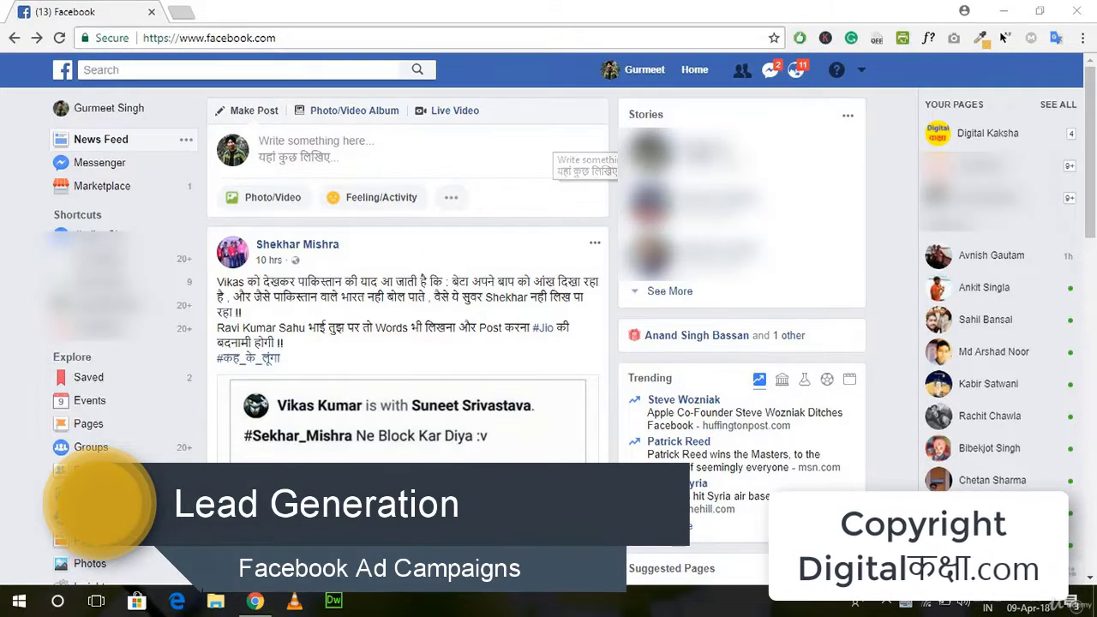
pyautogui.scroll(-1, 889, 283)
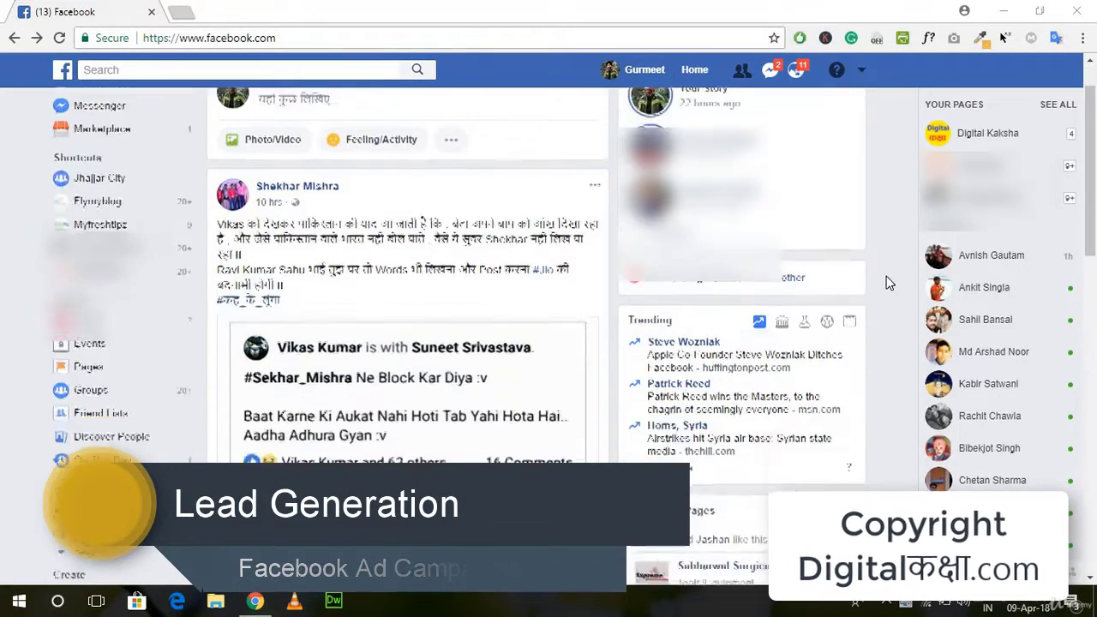
pyautogui.scroll(-2, 889, 283)
pyautogui.scroll(3, 889, 283)
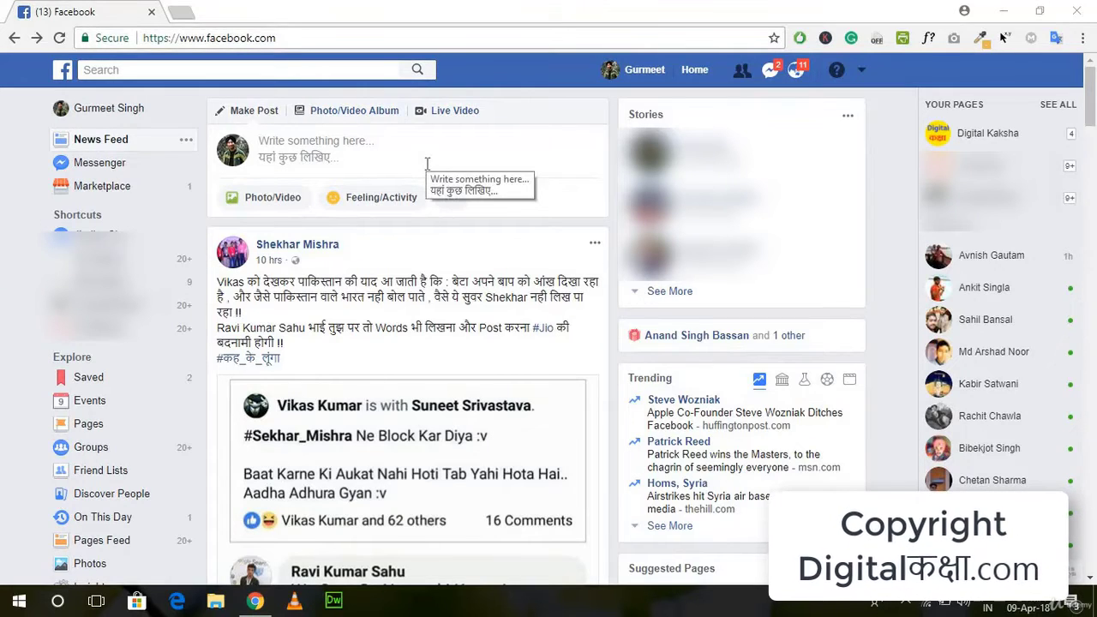
pyautogui.scroll(-1, 411, 307)
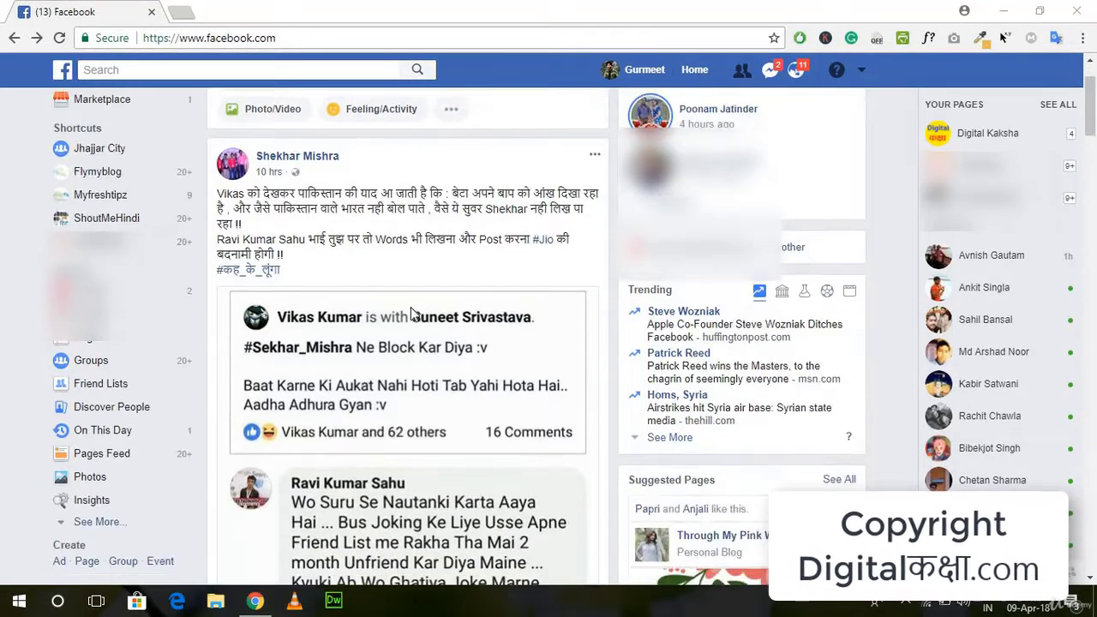
pyautogui.scroll(1, 411, 313)
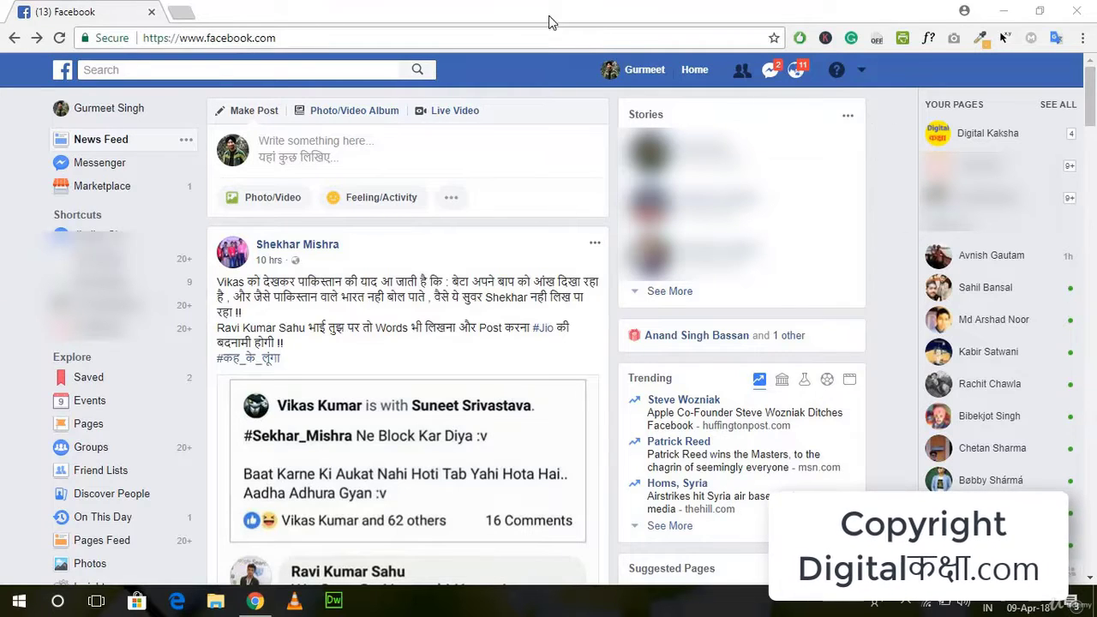
# - Start creating a new ad campaign from the Facebook account and dismiss the Quick Creation tip
pyautogui.click(863, 73)
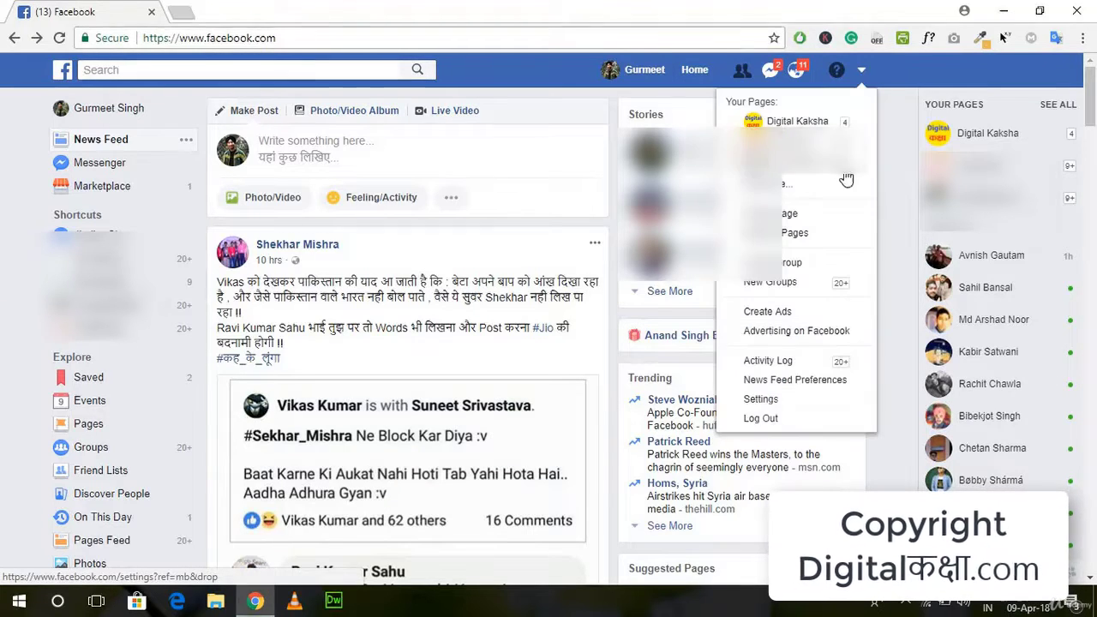
pyautogui.click(792, 313)
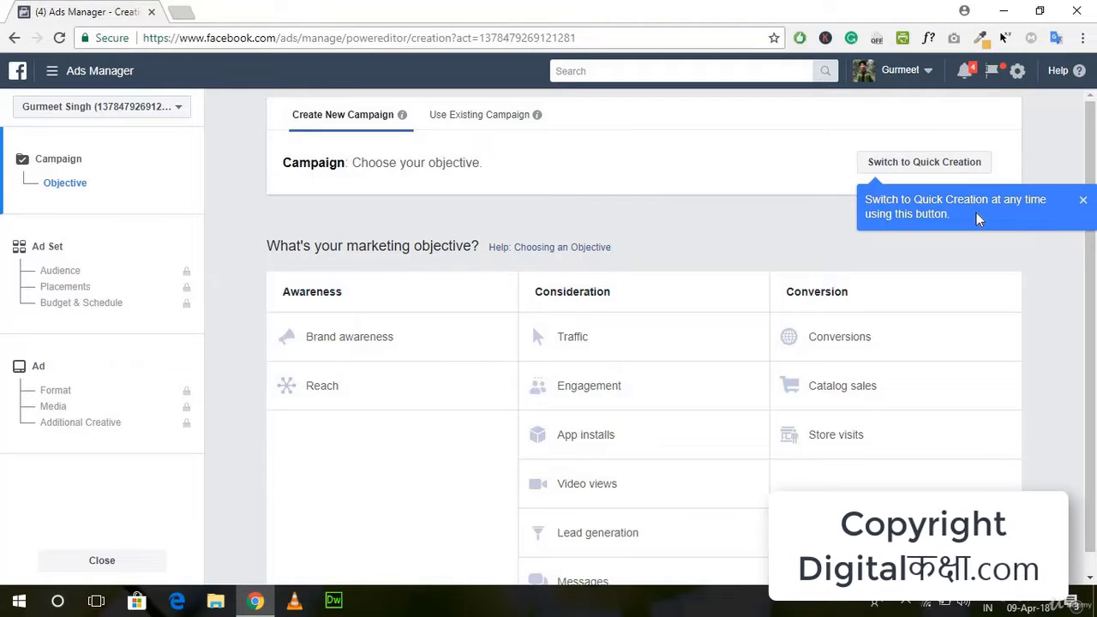
pyautogui.click(1083, 200)
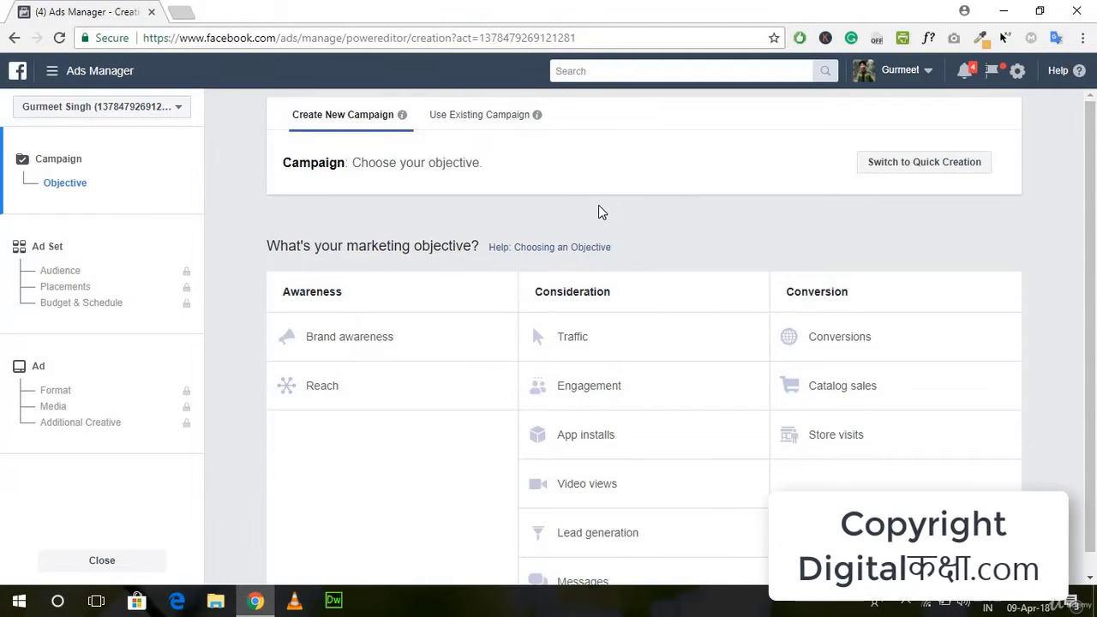
# - Look over the available marketing objectives and check the ad account selector
pyautogui.scroll(-1, 599, 210)
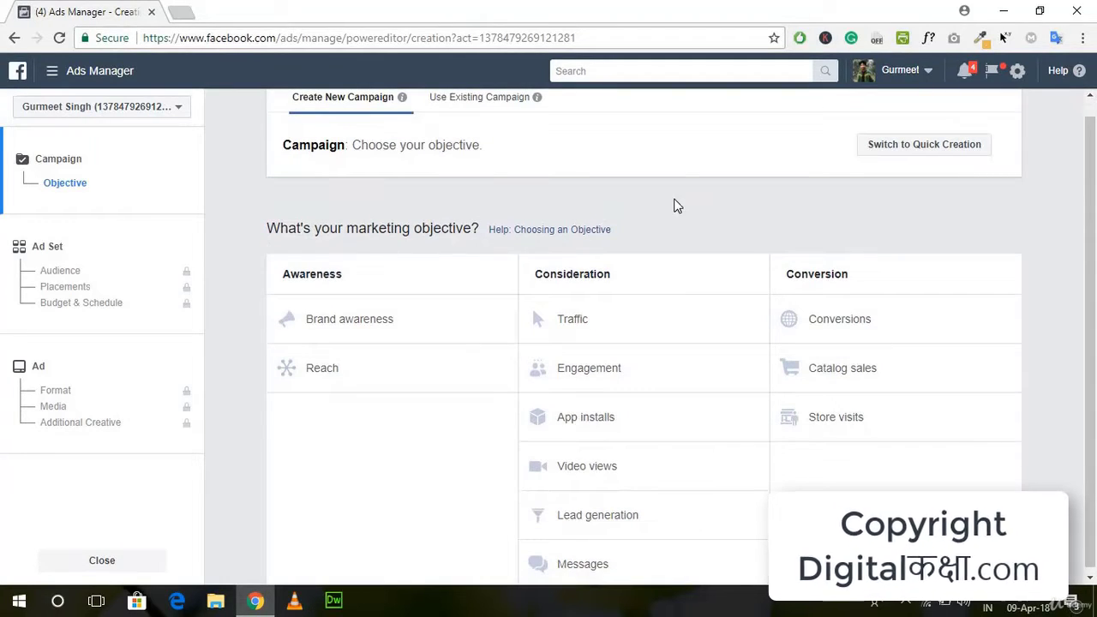
pyautogui.scroll(1, 676, 206)
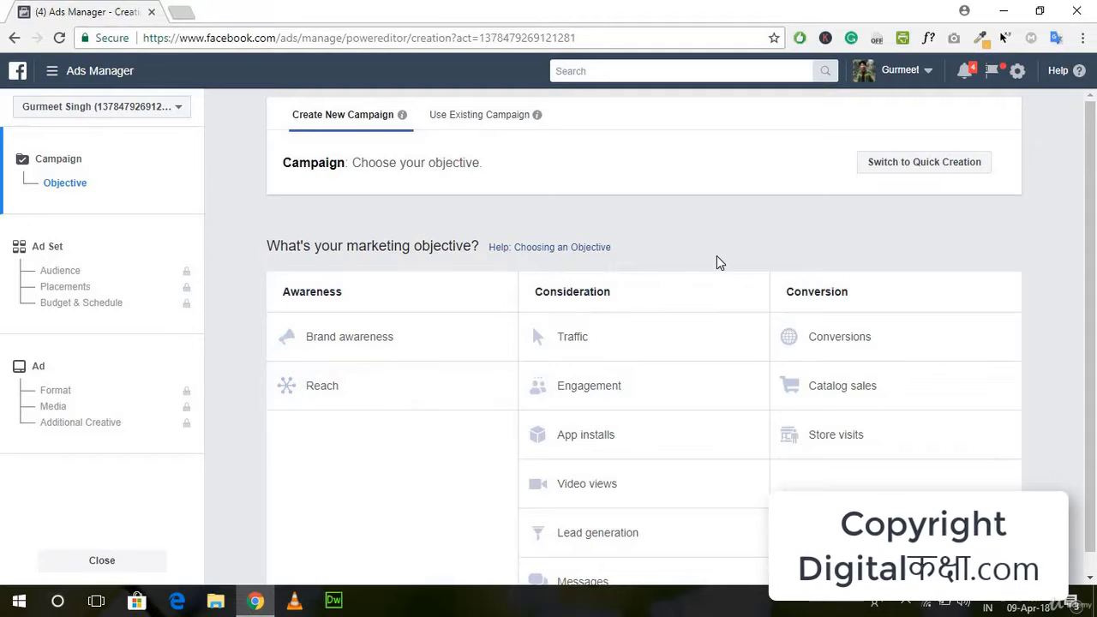
pyautogui.scroll(-1, 719, 262)
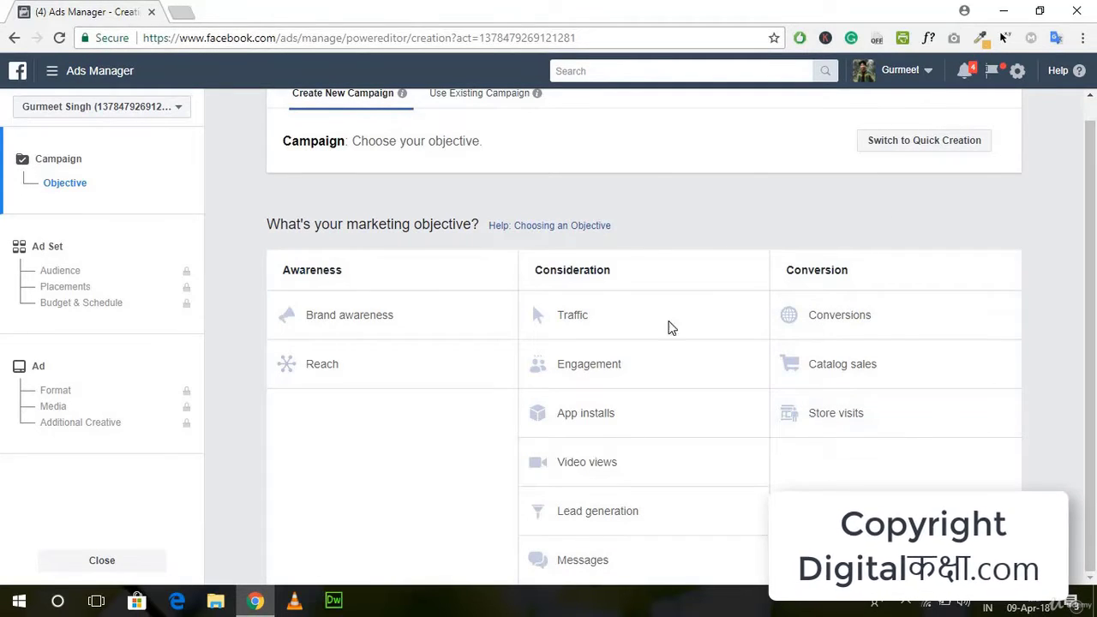
pyautogui.scroll(1, 577, 217)
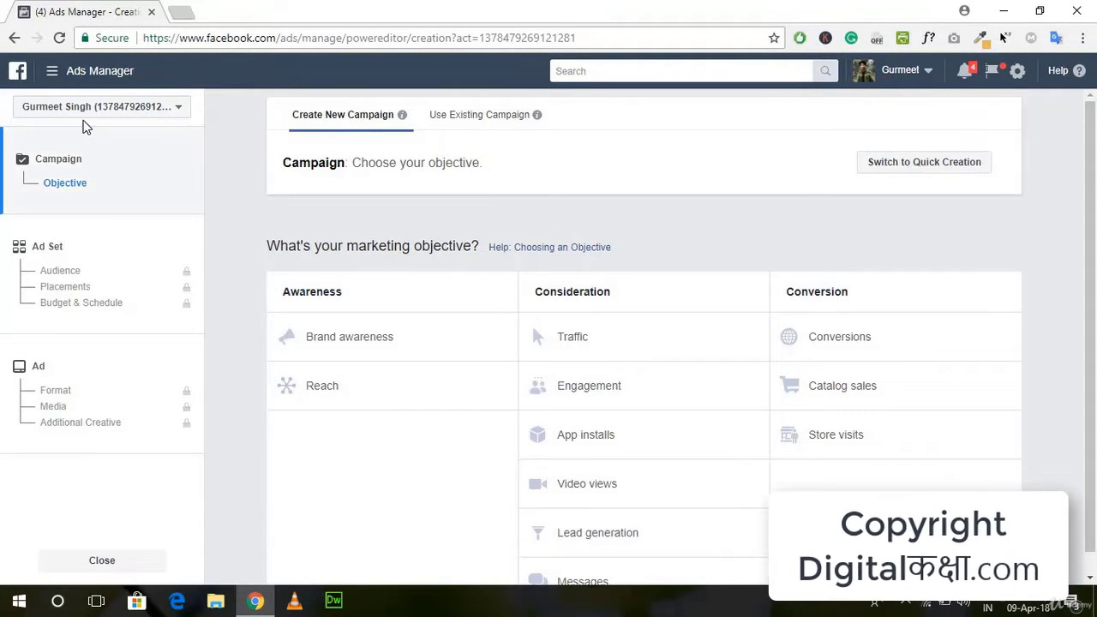
pyautogui.click(176, 115)
pyautogui.click(176, 114)
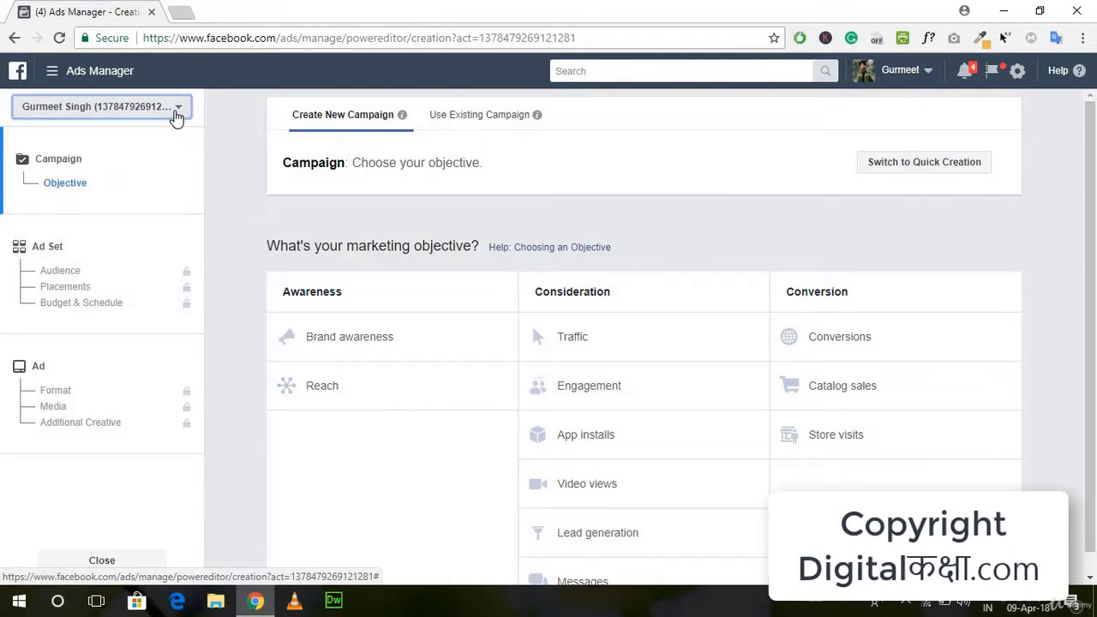
pyautogui.click(176, 115)
pyautogui.click(186, 208)
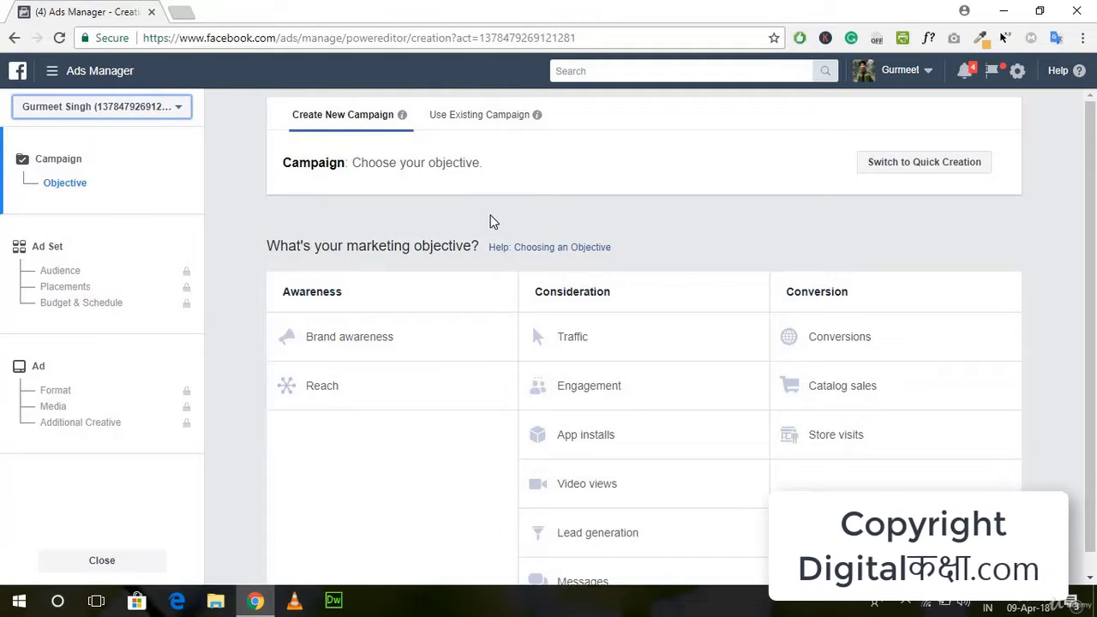
# - Choose Lead generation as the campaign's marketing objective
pyautogui.scroll(-1, 493, 222)
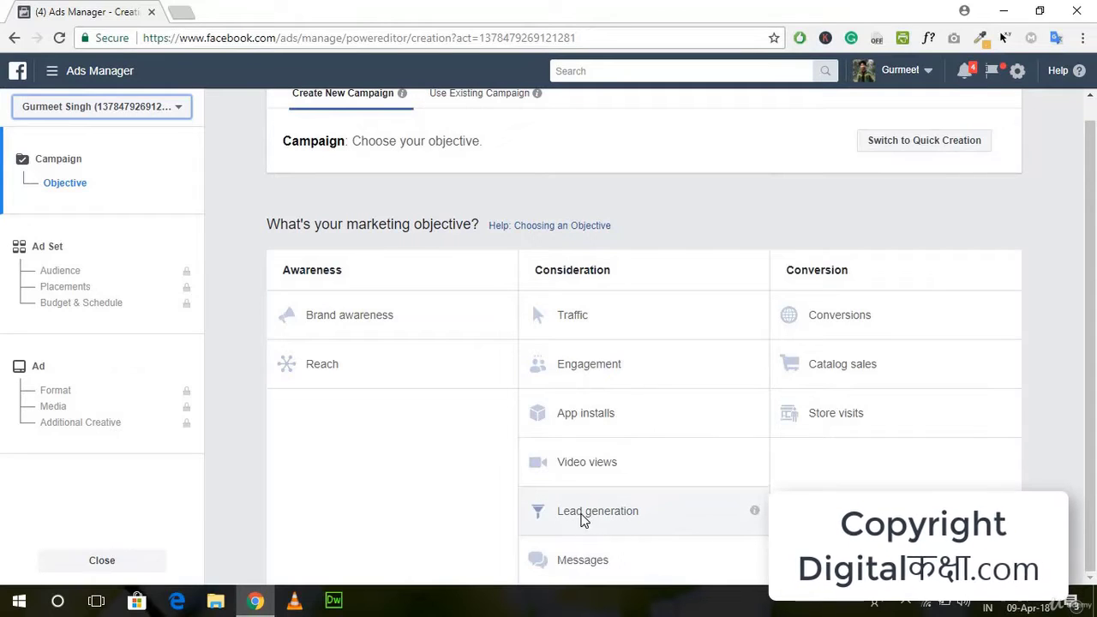
pyautogui.click(582, 518)
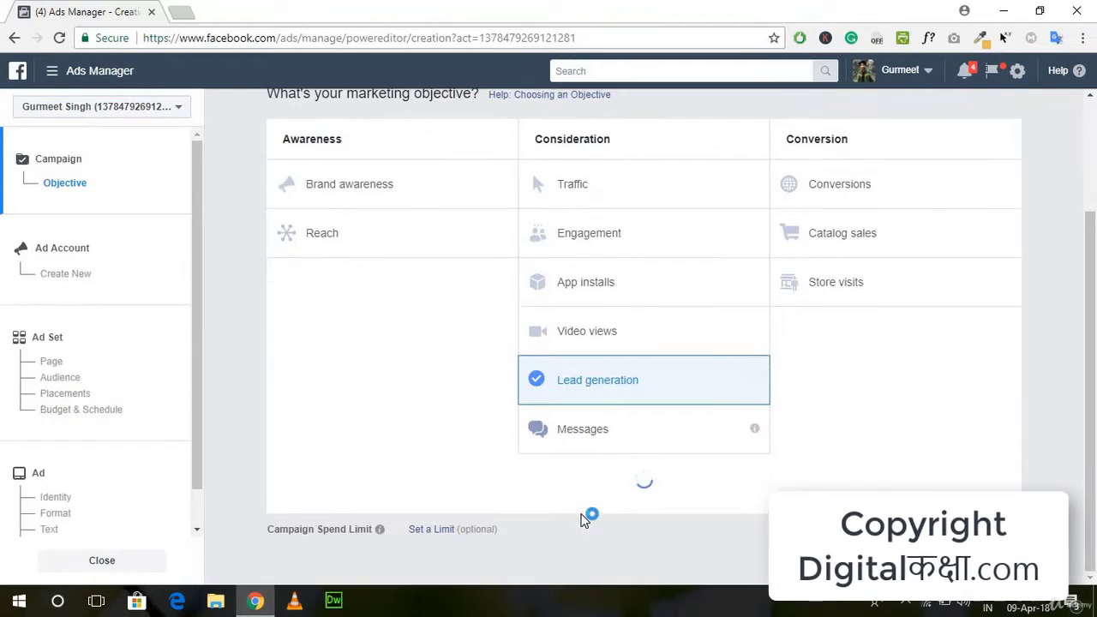
pyautogui.click(775, 388)
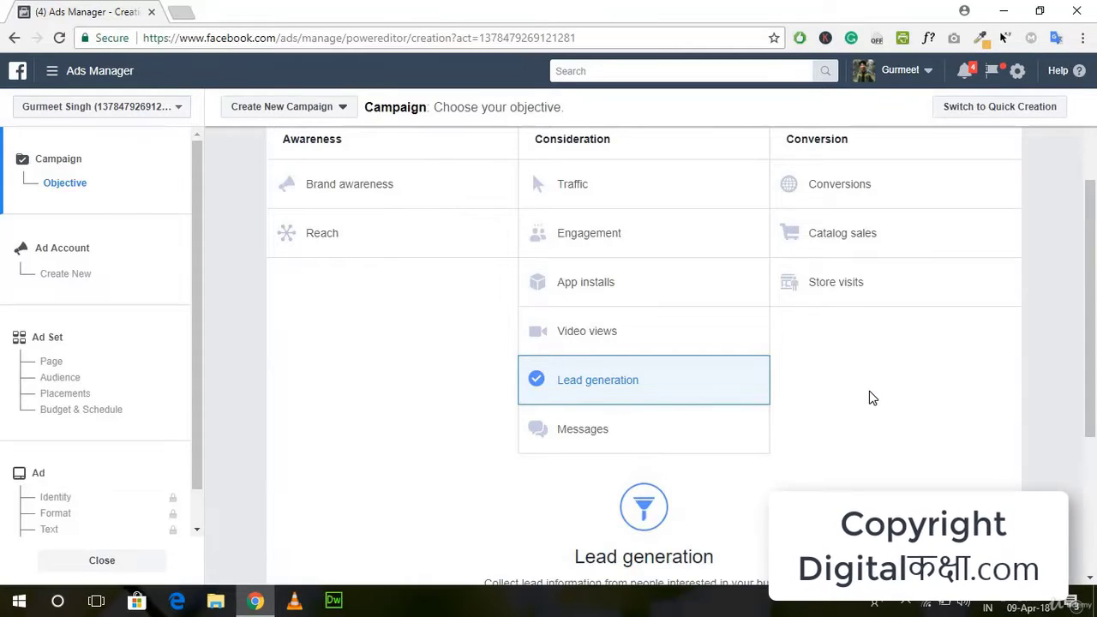
# - Name the campaign "Content Writer Required" and proceed to the ad account setup
pyautogui.scroll(-3, 872, 397)
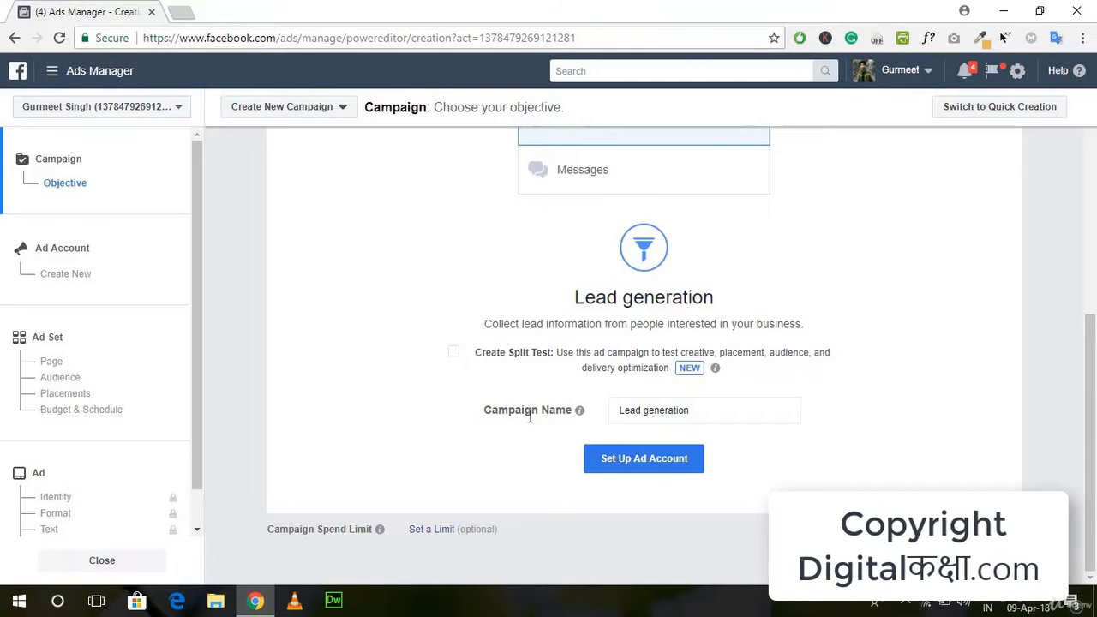
pyautogui.click(700, 416)
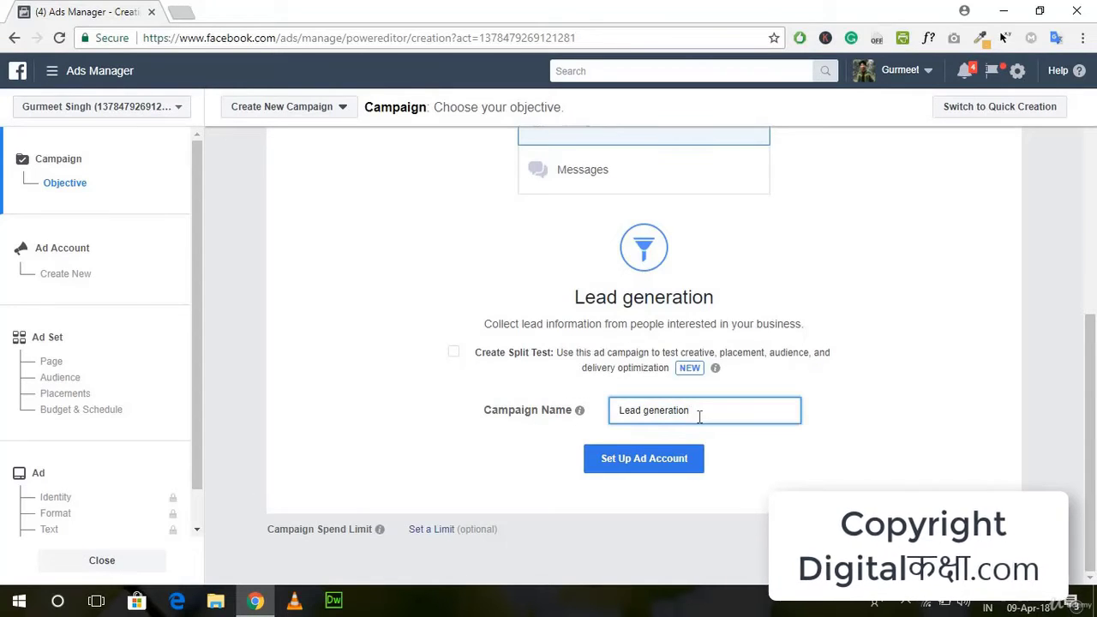
pyautogui.hotkey('ctrl', 'a')
pyautogui.press('BackSpace')
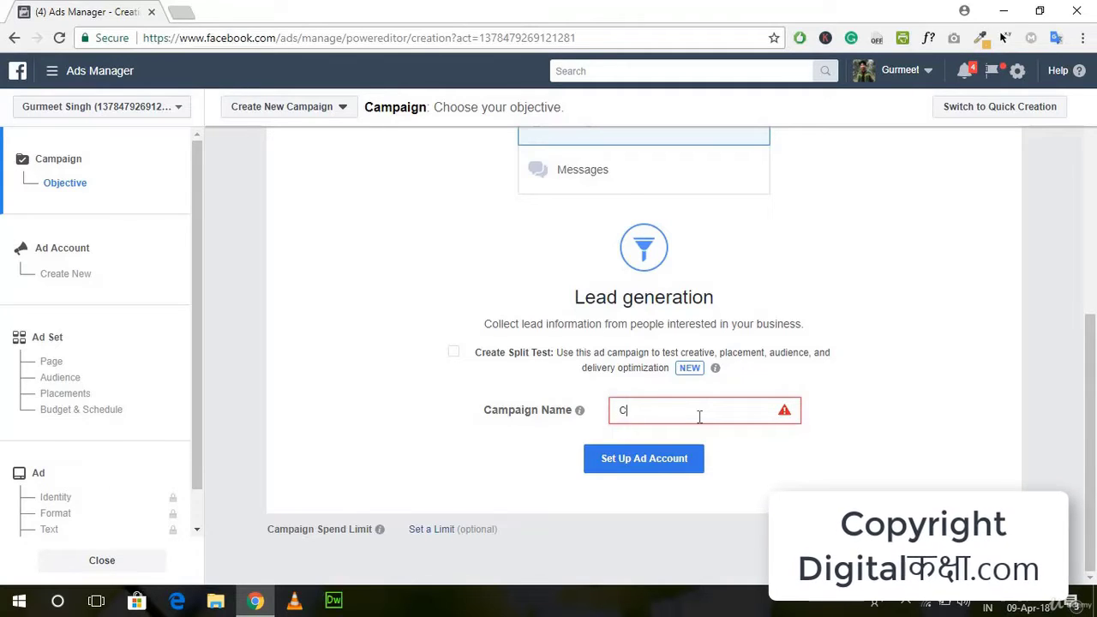
pyautogui.write('tent Writer')
pyautogui.click(759, 441)
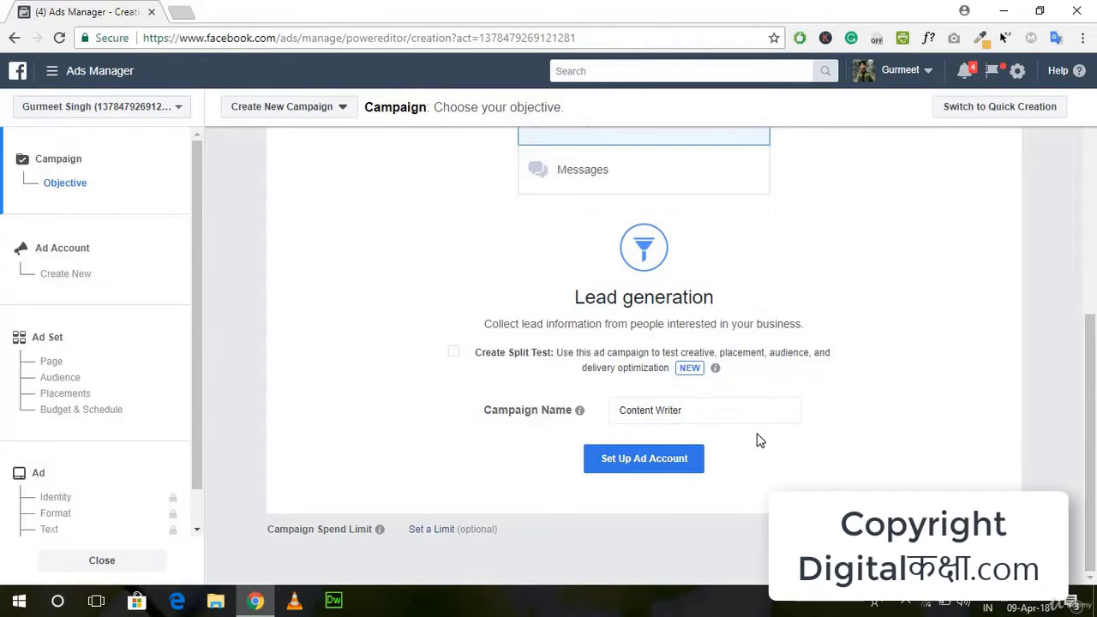
pyautogui.click(718, 412)
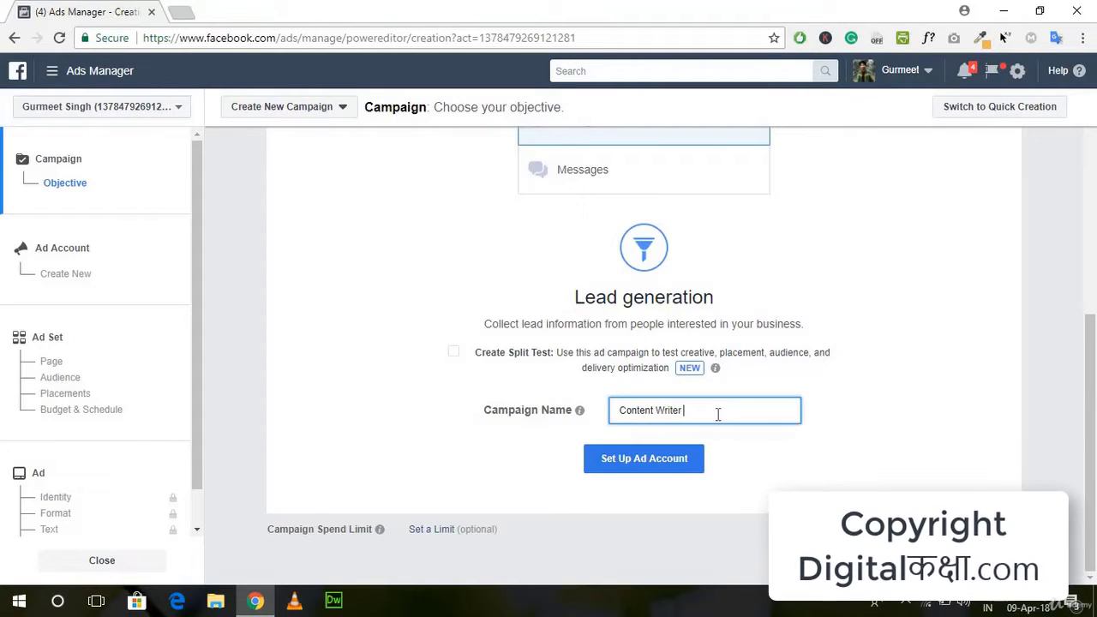
pyautogui.write('Required')
pyautogui.click(803, 464)
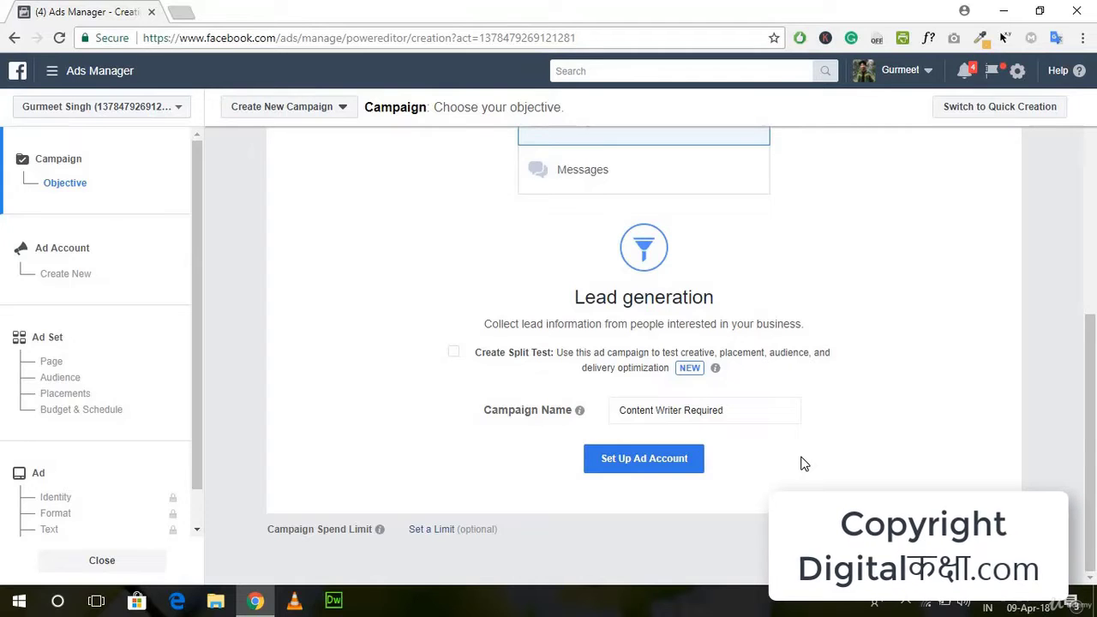
pyautogui.click(624, 463)
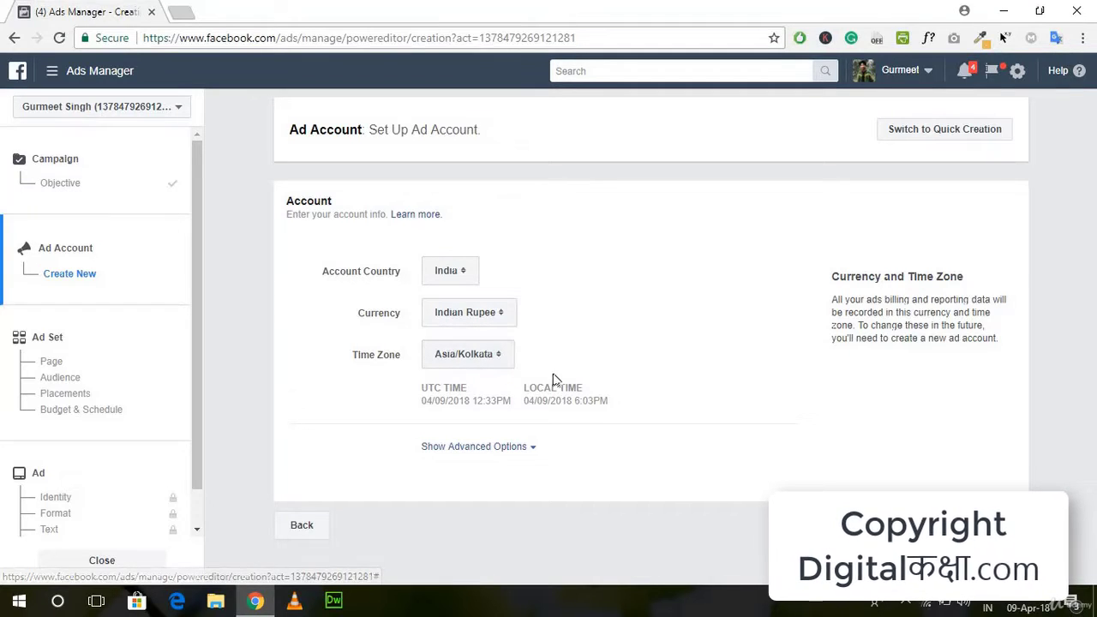
# - Check the ad account's advanced options, collapse them again and continue to the ad set setup
pyautogui.click(527, 454)
pyautogui.scroll(-1, 528, 471)
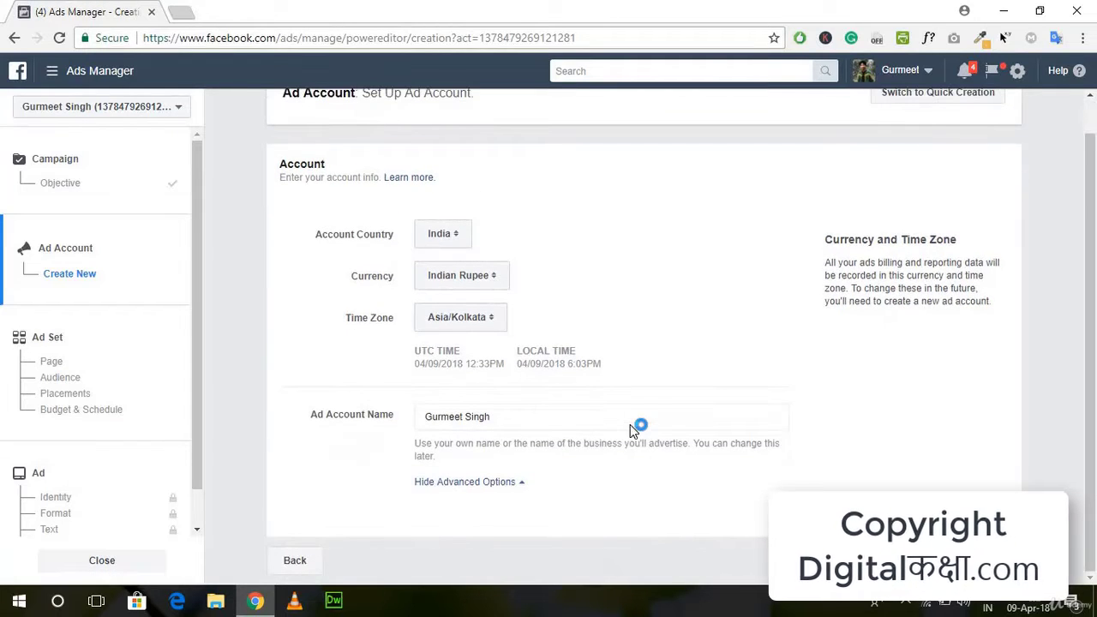
pyautogui.click(518, 485)
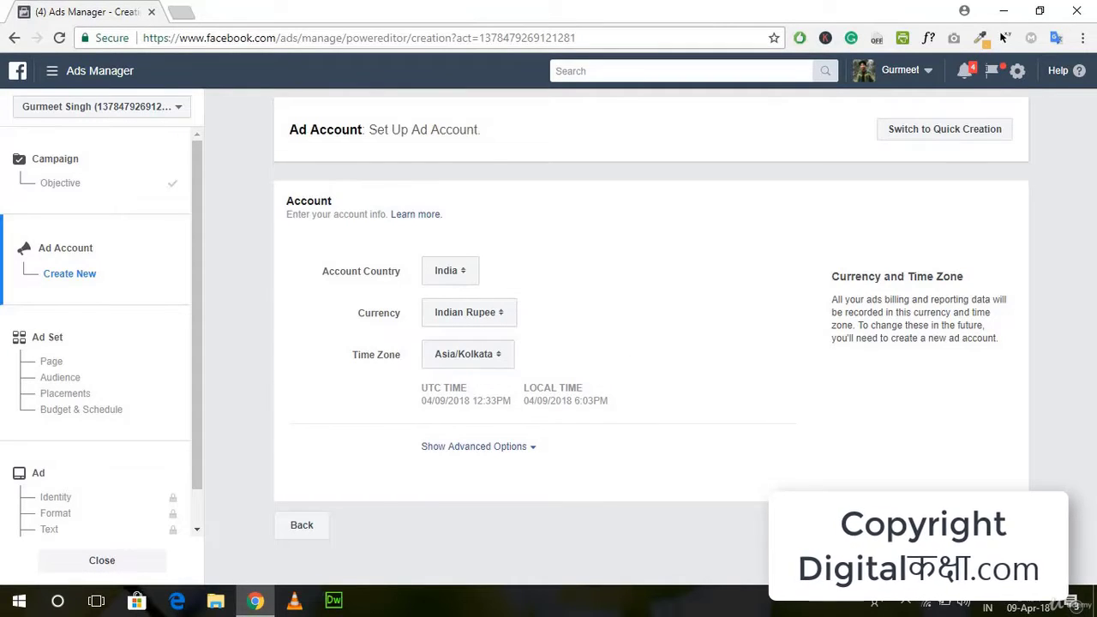
pyautogui.click(986, 525)
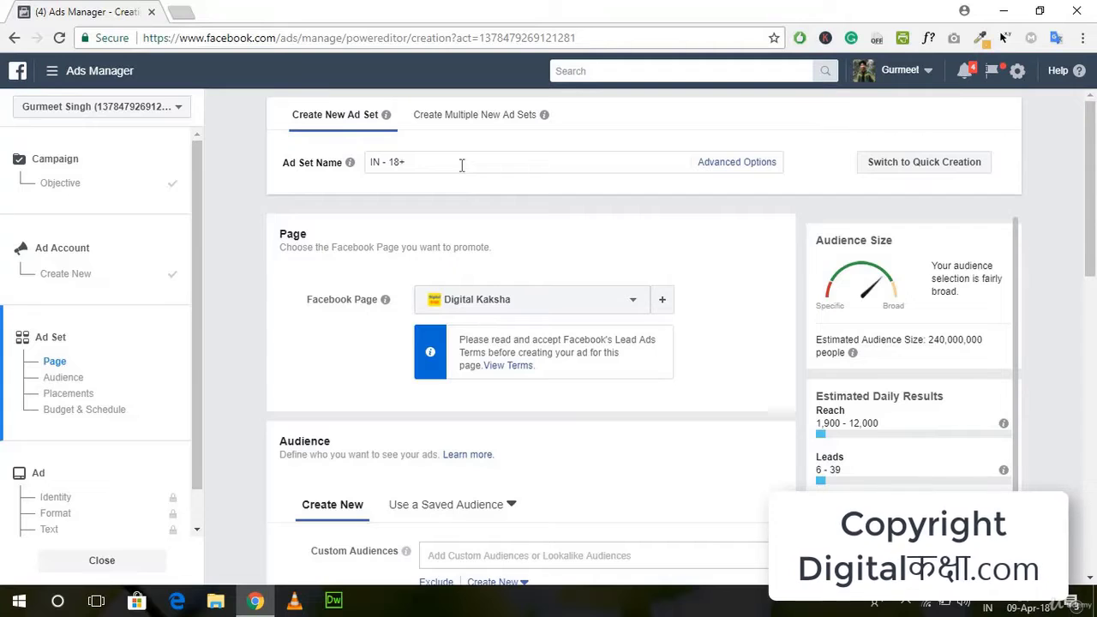
pyautogui.click(461, 166)
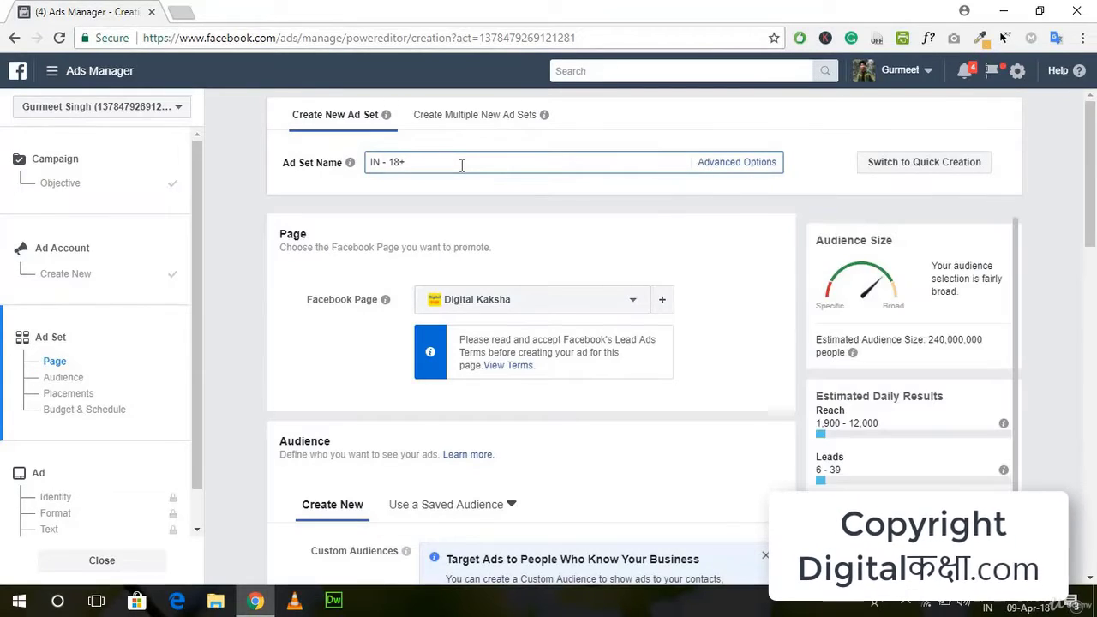
pyautogui.moveTo(350, 165)
pyautogui.click(474, 167)
pyautogui.scroll(-1, 396, 222)
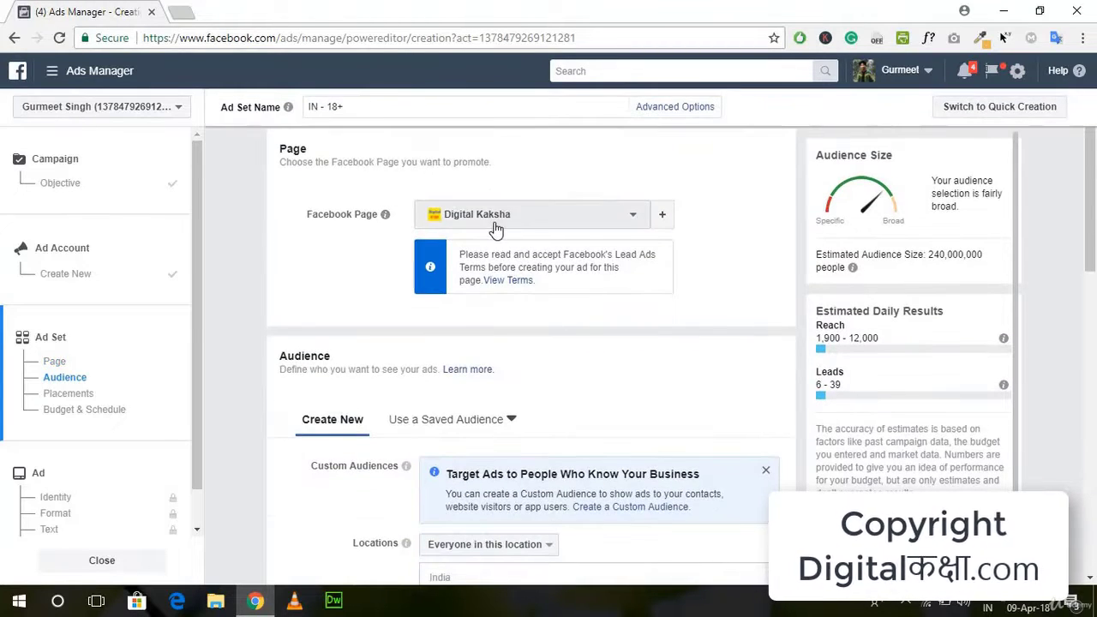
# - Select Digital Kaksha as the Facebook Page to promote in the ad set
pyautogui.scroll(1, 381, 244)
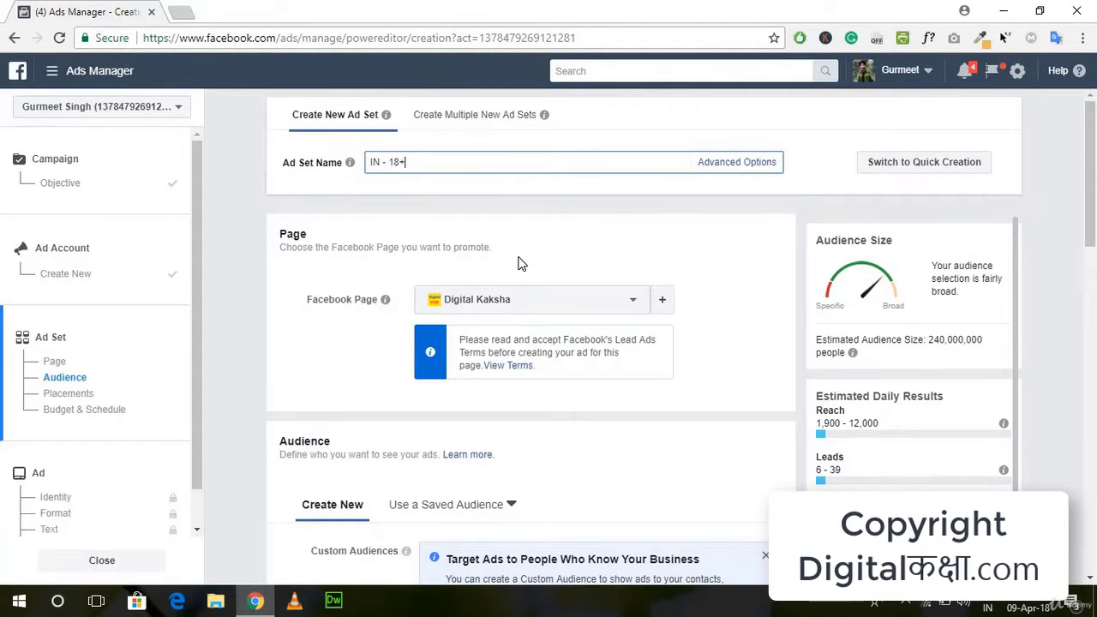
pyautogui.click(566, 297)
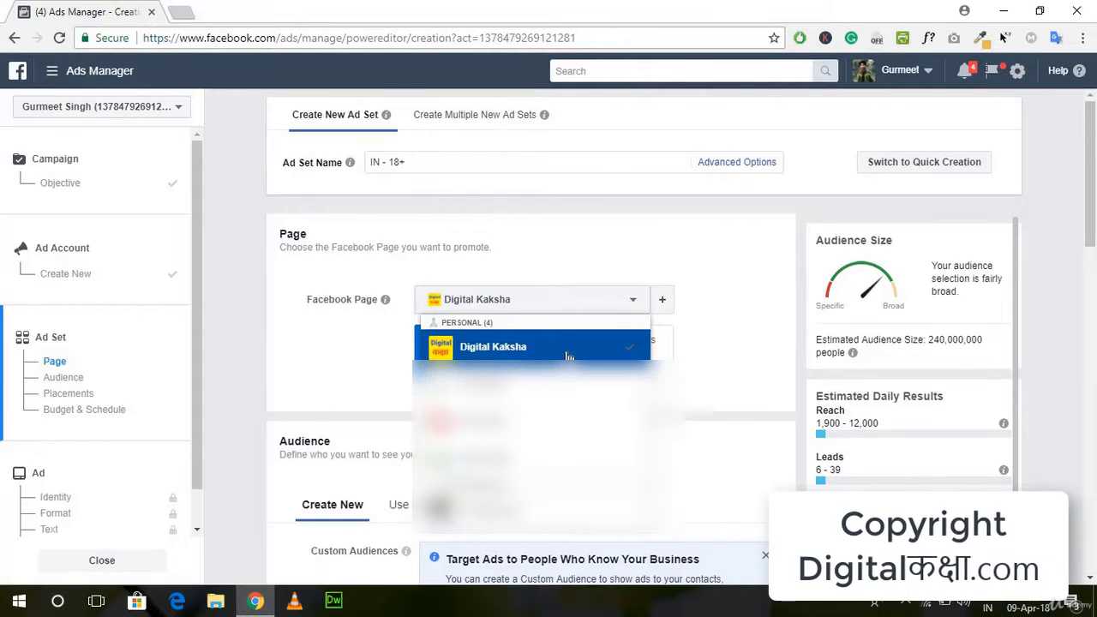
pyautogui.click(533, 348)
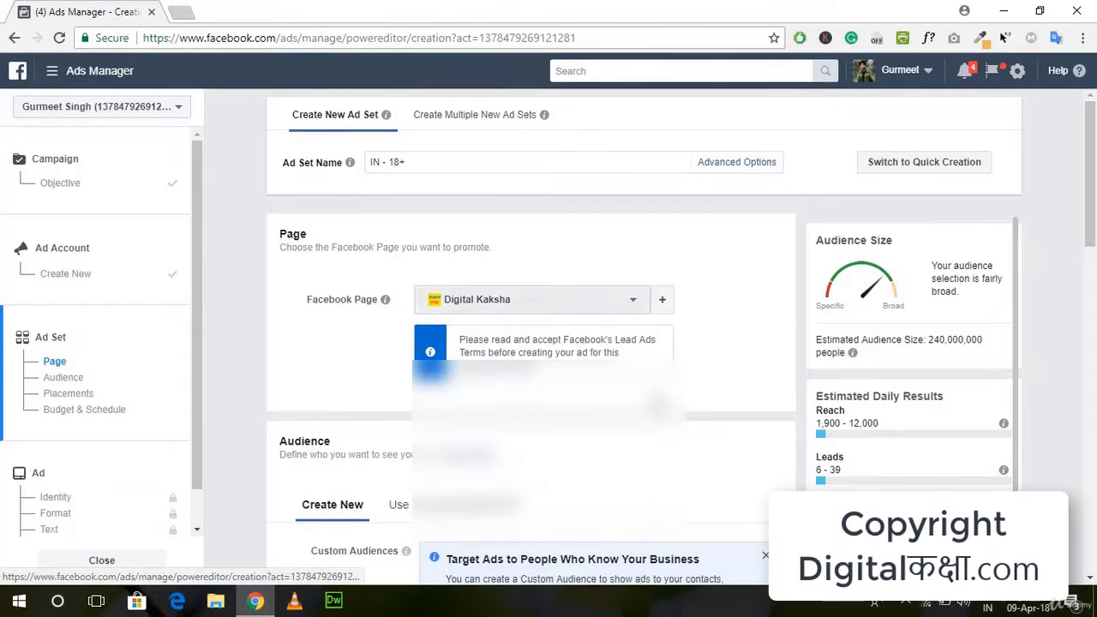
pyautogui.scroll(-1, 671, 414)
pyautogui.scroll(-1, 671, 414)
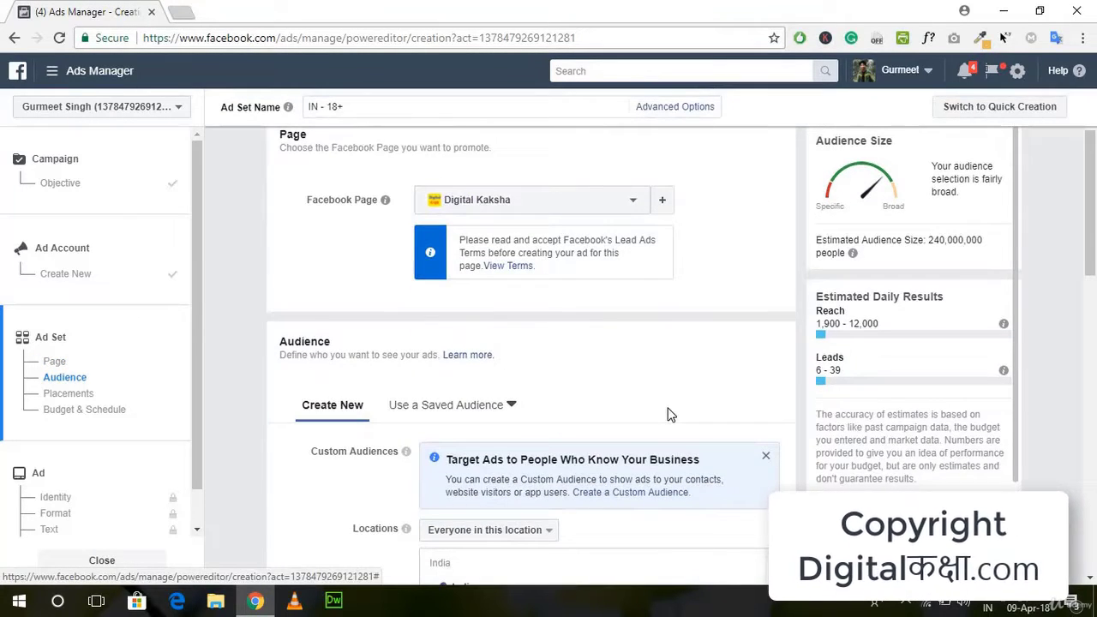
pyautogui.scroll(2, 670, 414)
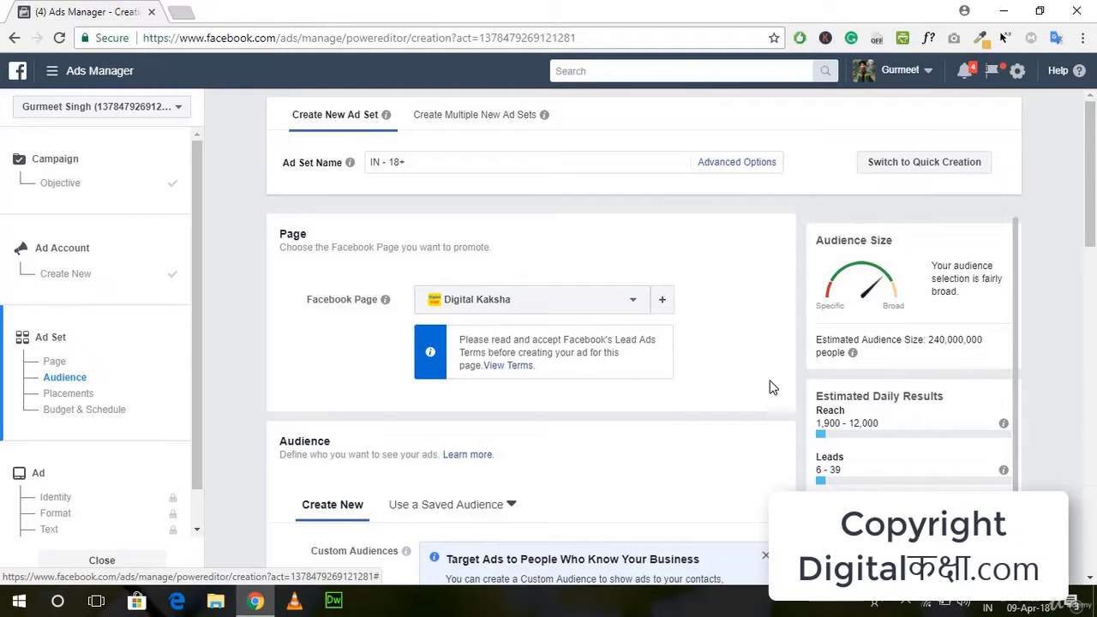
pyautogui.scroll(-3, 772, 388)
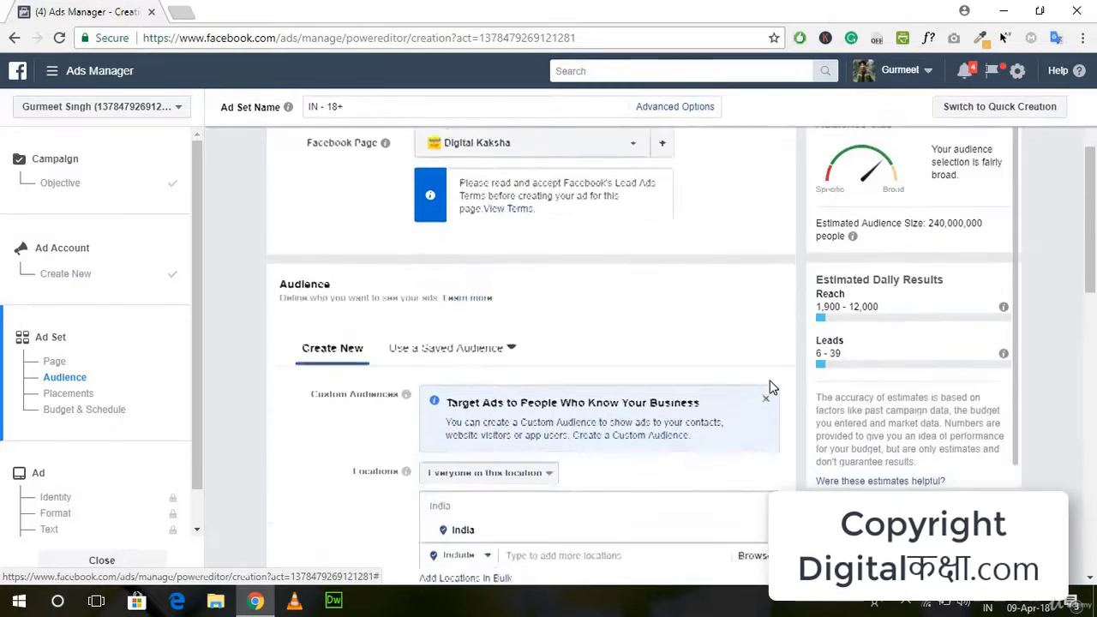
pyautogui.scroll(2, 951, 319)
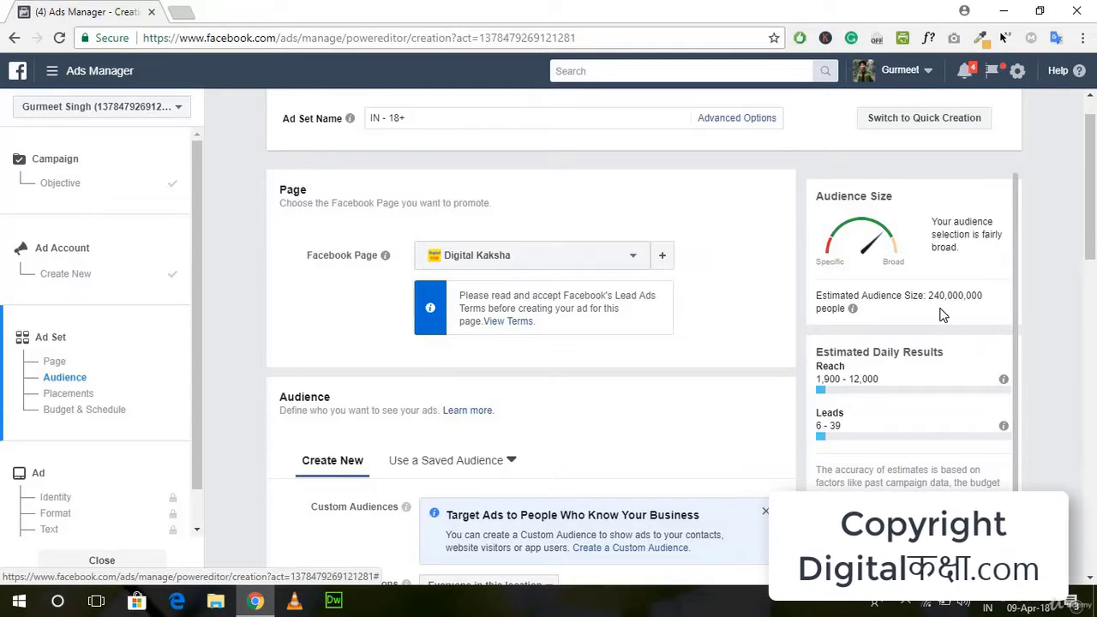
# - Dismiss the Custom Audience tip and check the account's existing custom and lookalike audiences
pyautogui.scroll(-1, 943, 316)
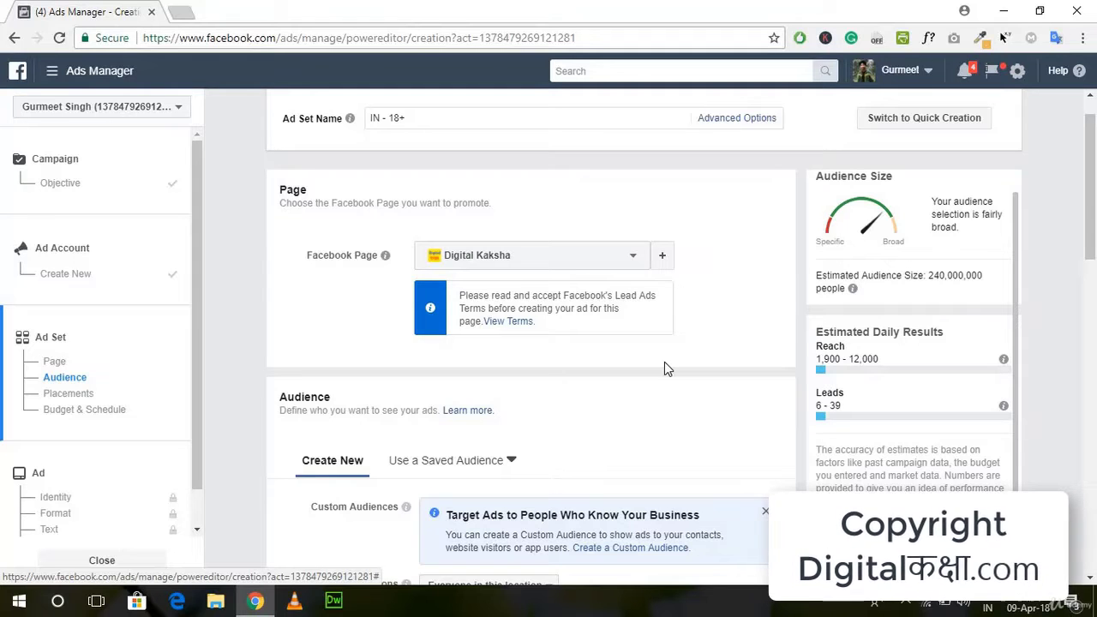
pyautogui.scroll(-4, 664, 369)
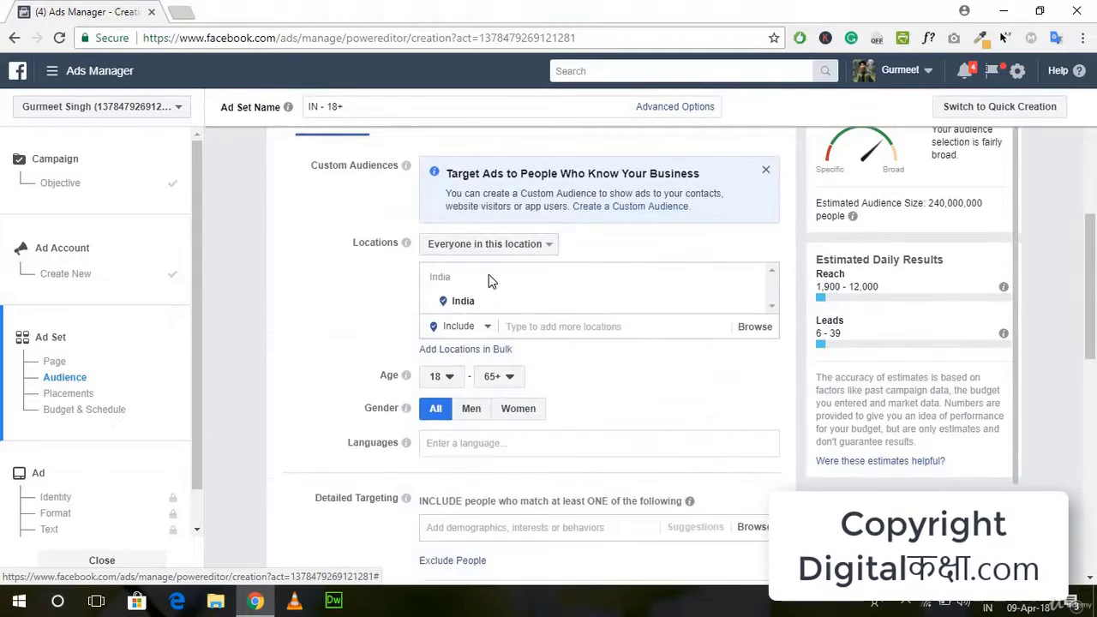
pyautogui.scroll(4, 617, 301)
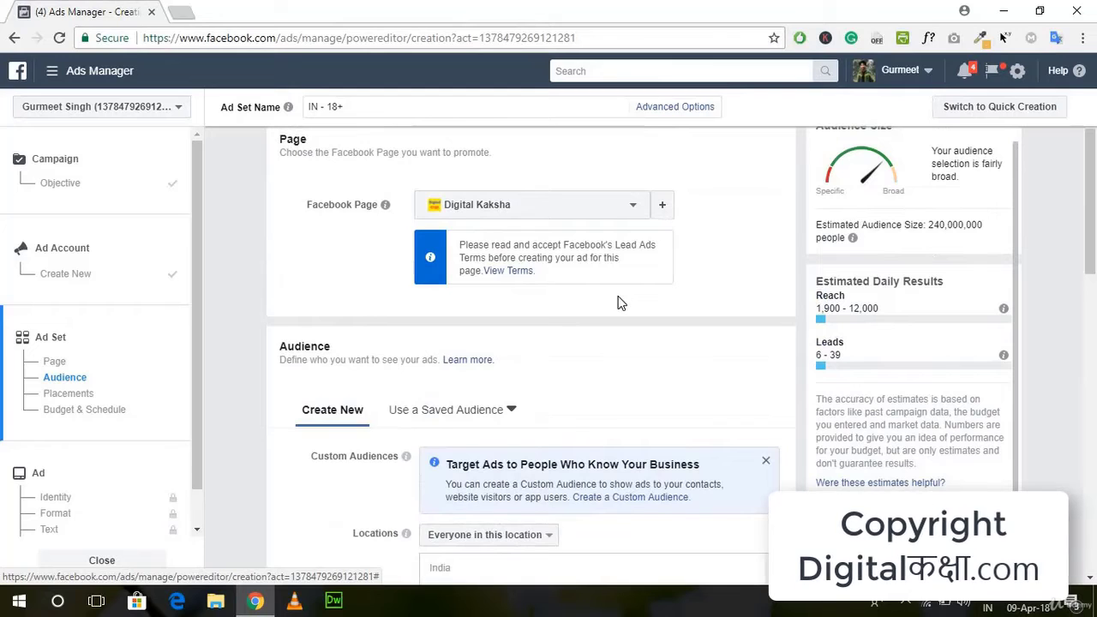
pyautogui.scroll(1, 622, 303)
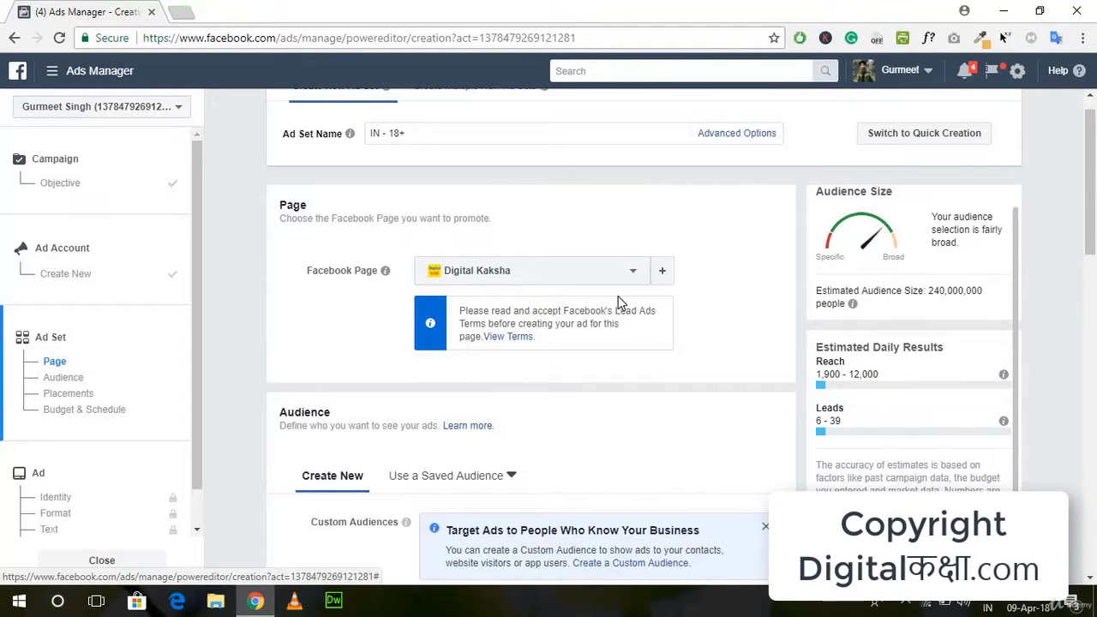
pyautogui.scroll(-2, 531, 409)
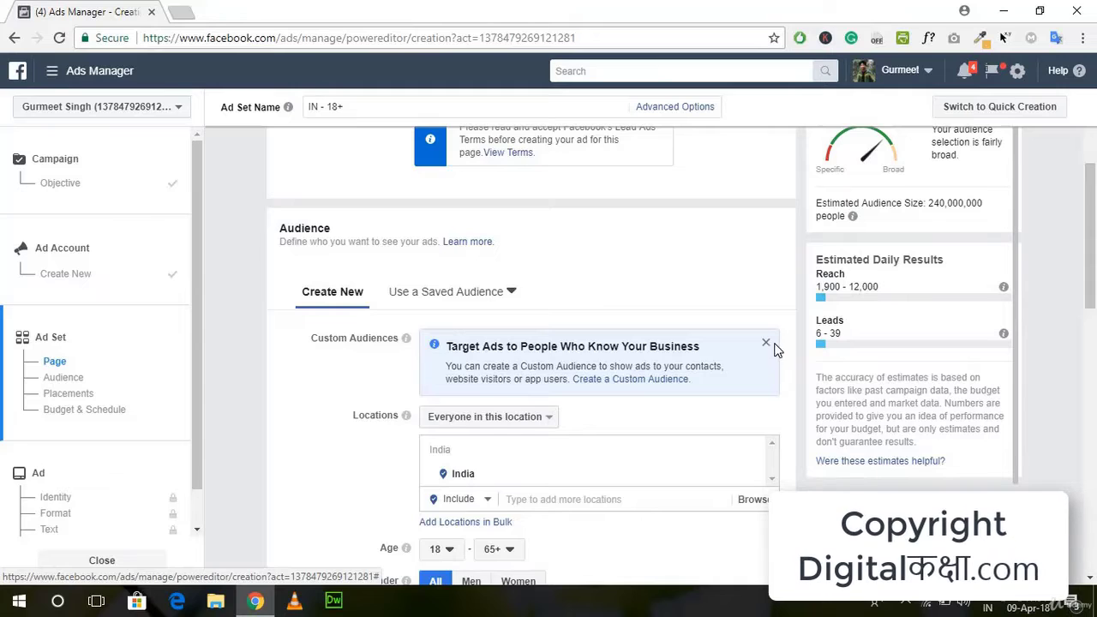
pyautogui.scroll(-2, 776, 347)
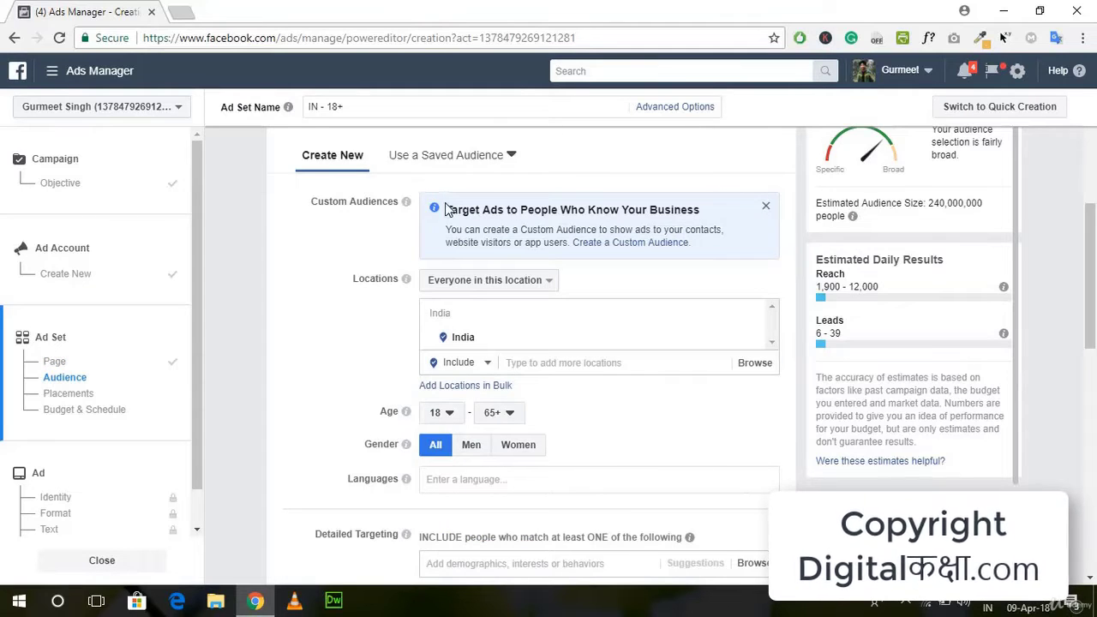
pyautogui.click(766, 207)
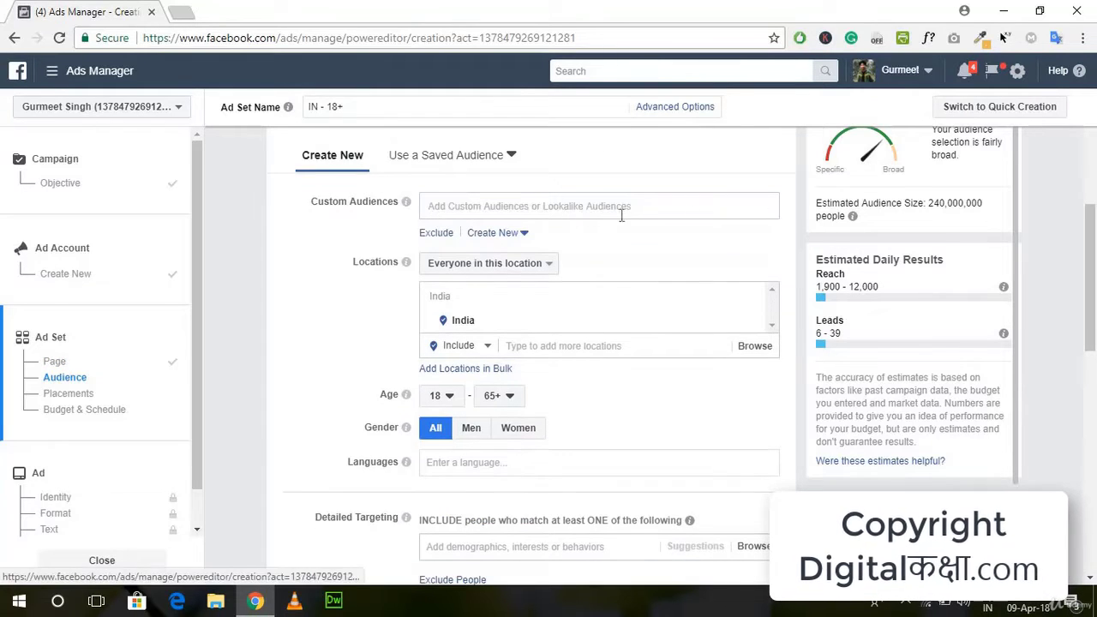
pyautogui.click(522, 210)
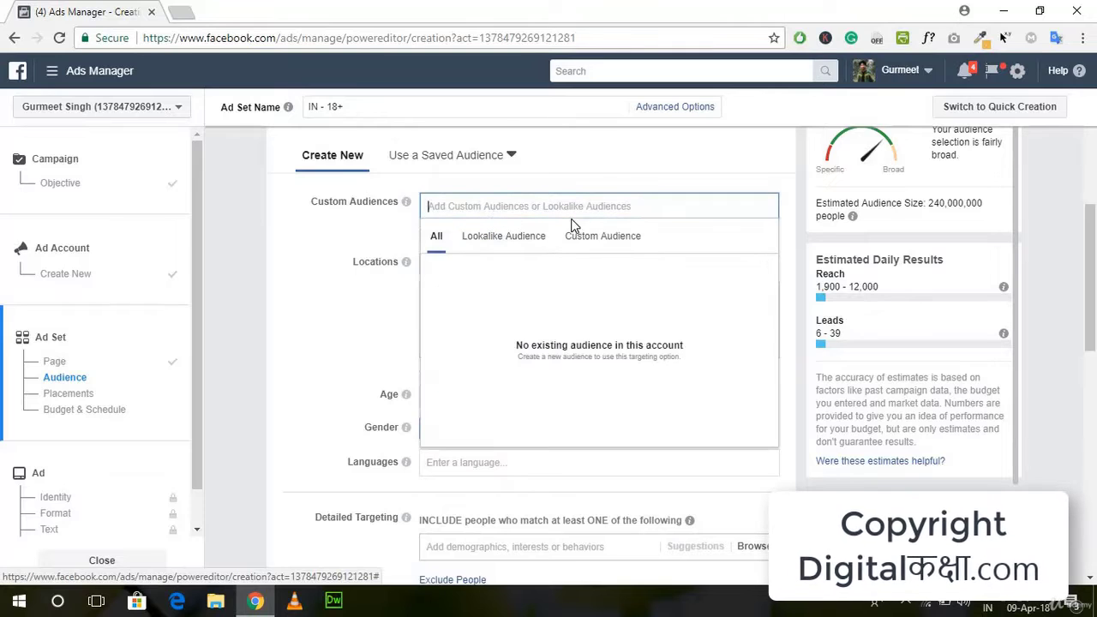
pyautogui.click(358, 231)
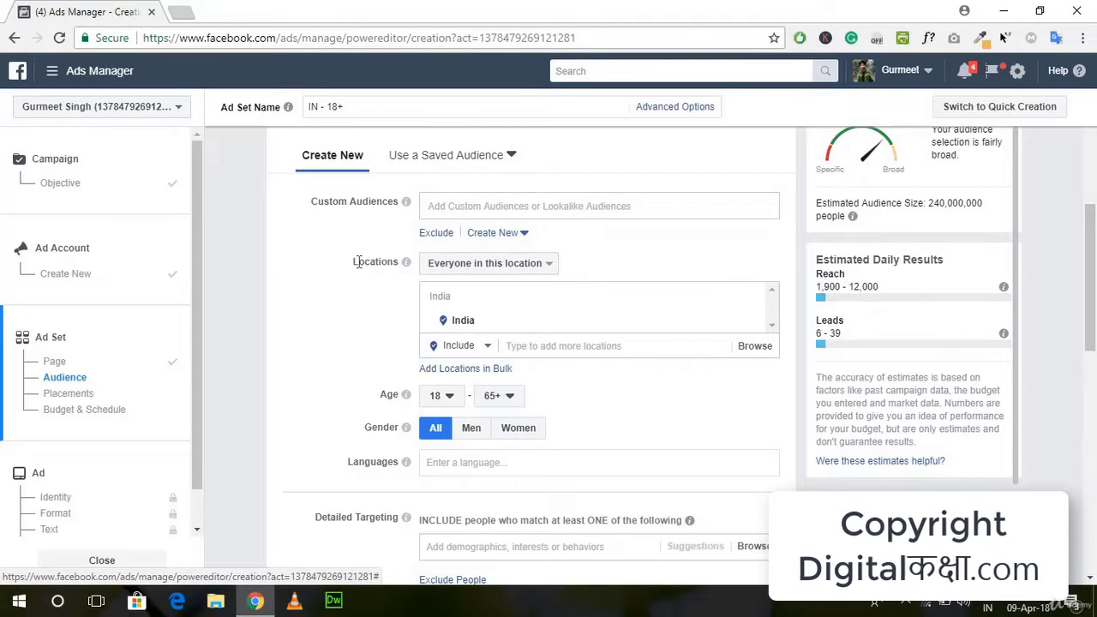
# - Set the audience location to Punjab (region), India
pyautogui.click(530, 346)
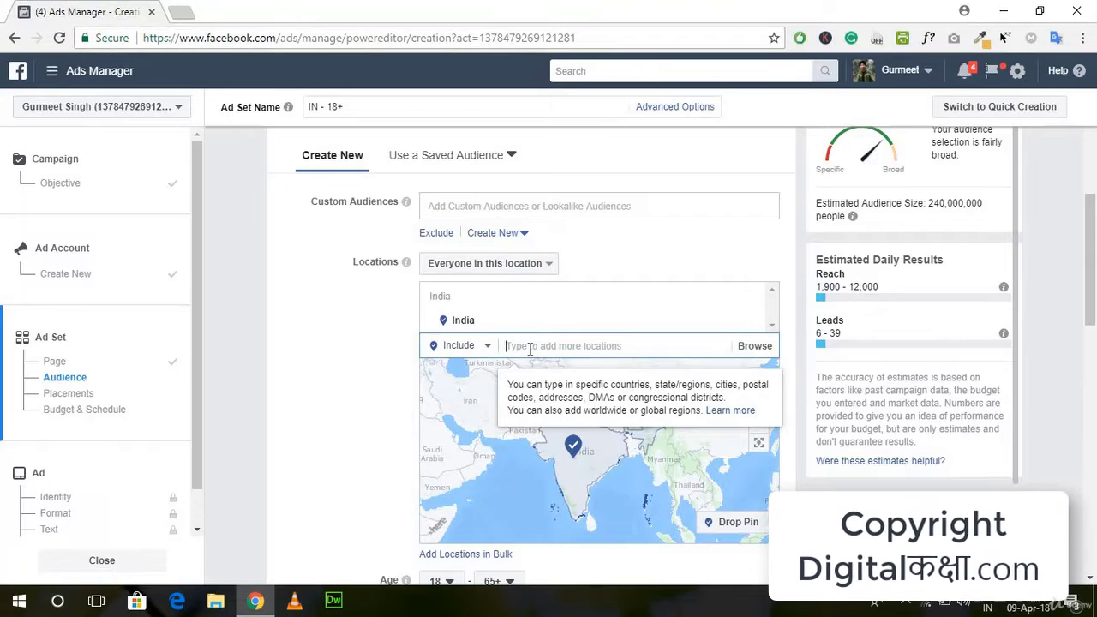
pyautogui.write('Punjab')
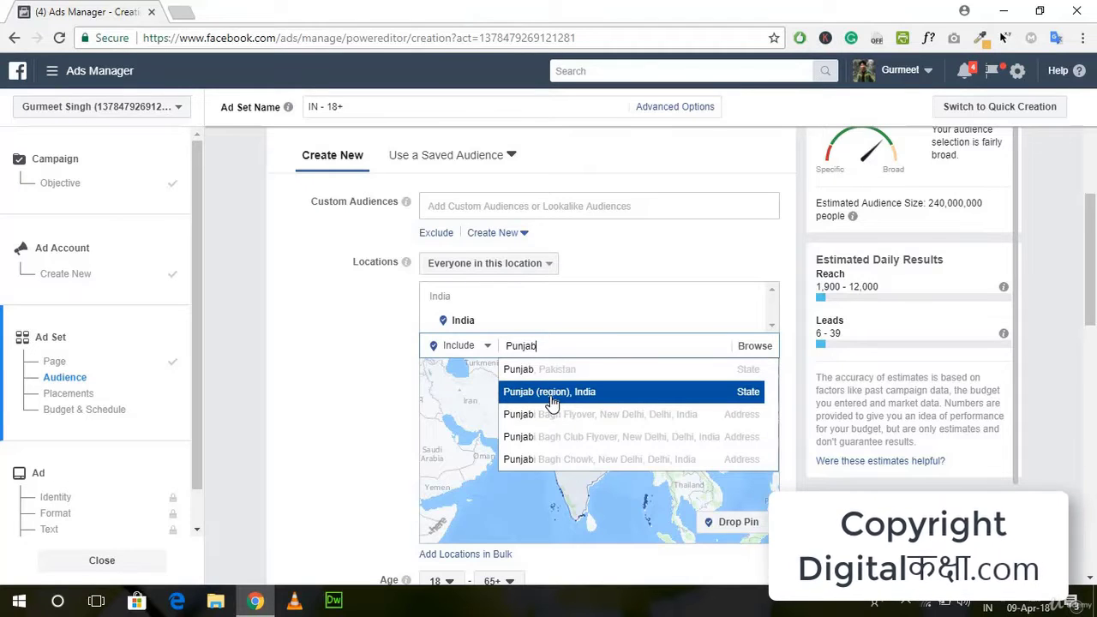
pyautogui.click(551, 400)
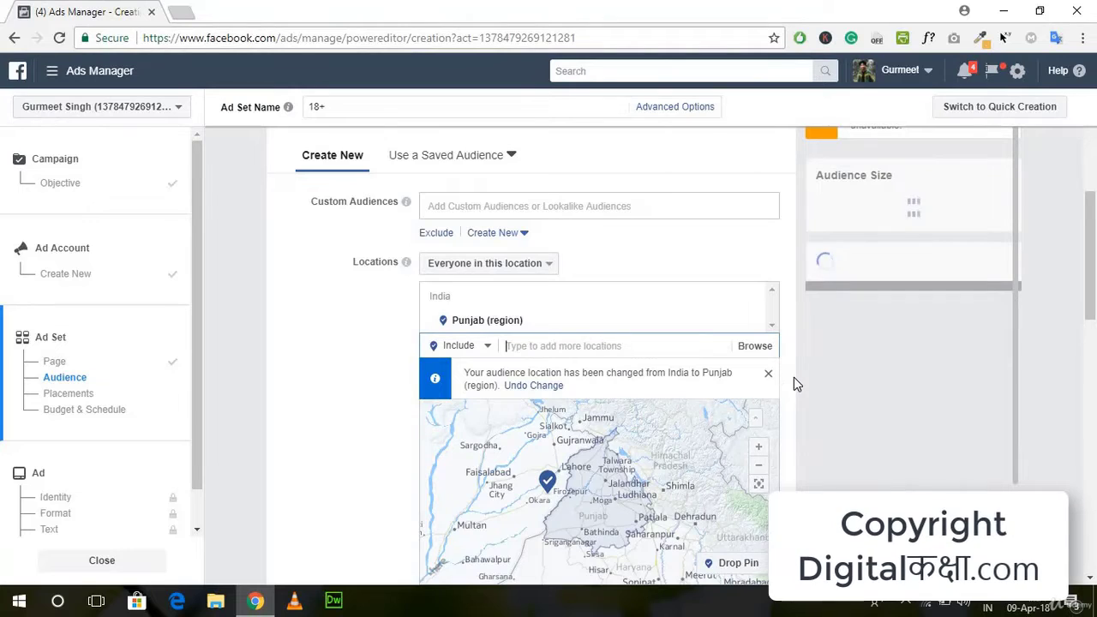
# - Examine the estimated audience size for the new location and the targeted Punjab area on the location map
pyautogui.scroll(-2, 794, 384)
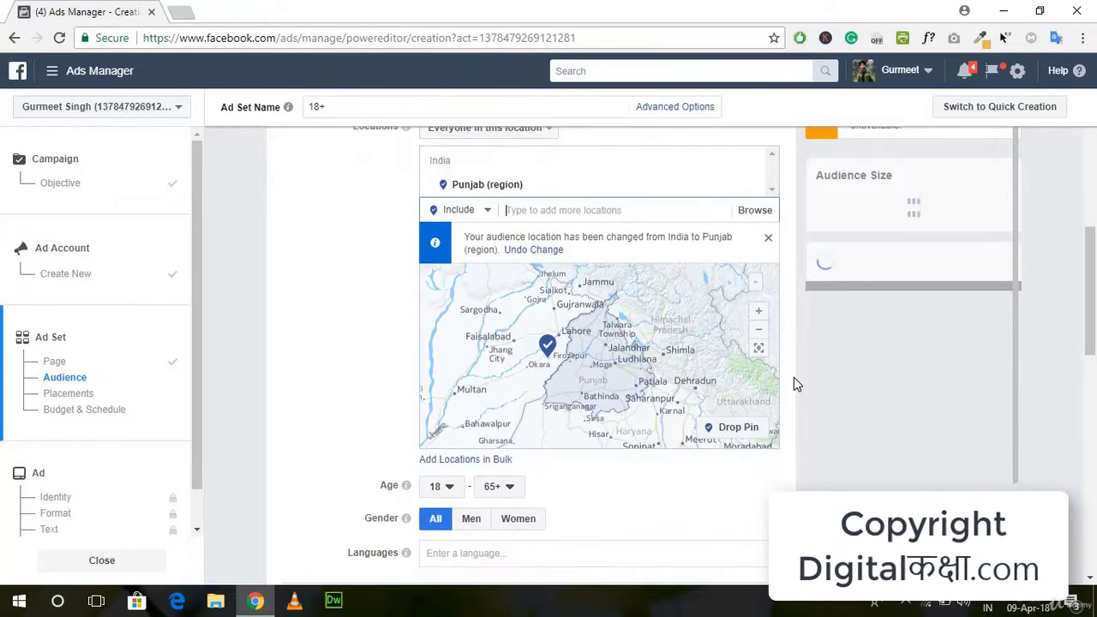
pyautogui.scroll(2, 794, 384)
pyautogui.scroll(5, 852, 358)
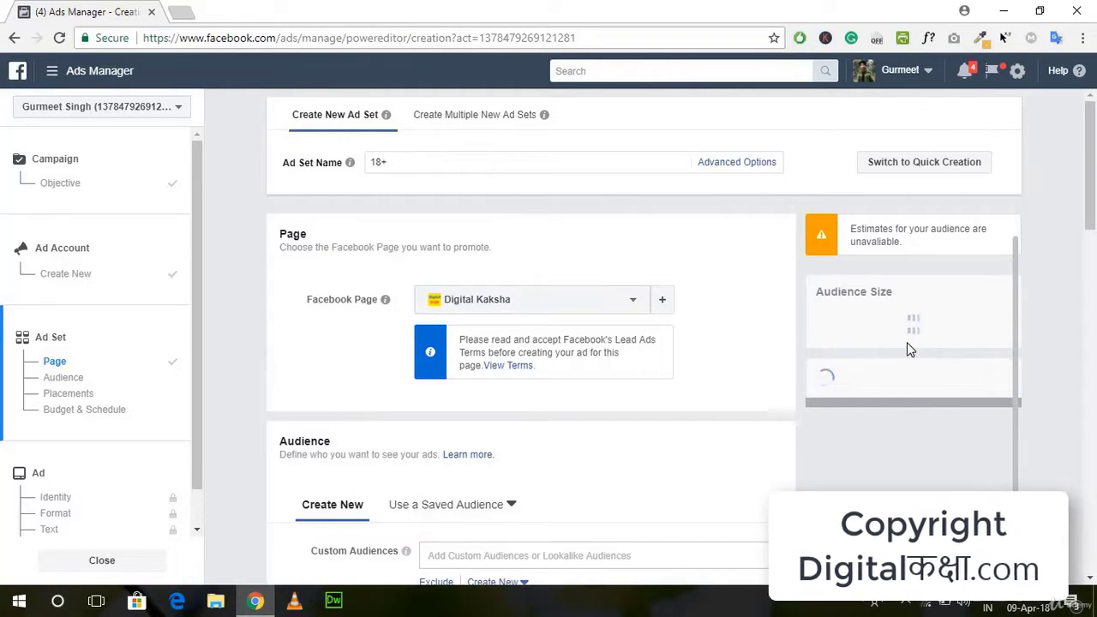
pyautogui.scroll(-2, 800, 494)
pyautogui.scroll(-3, 800, 494)
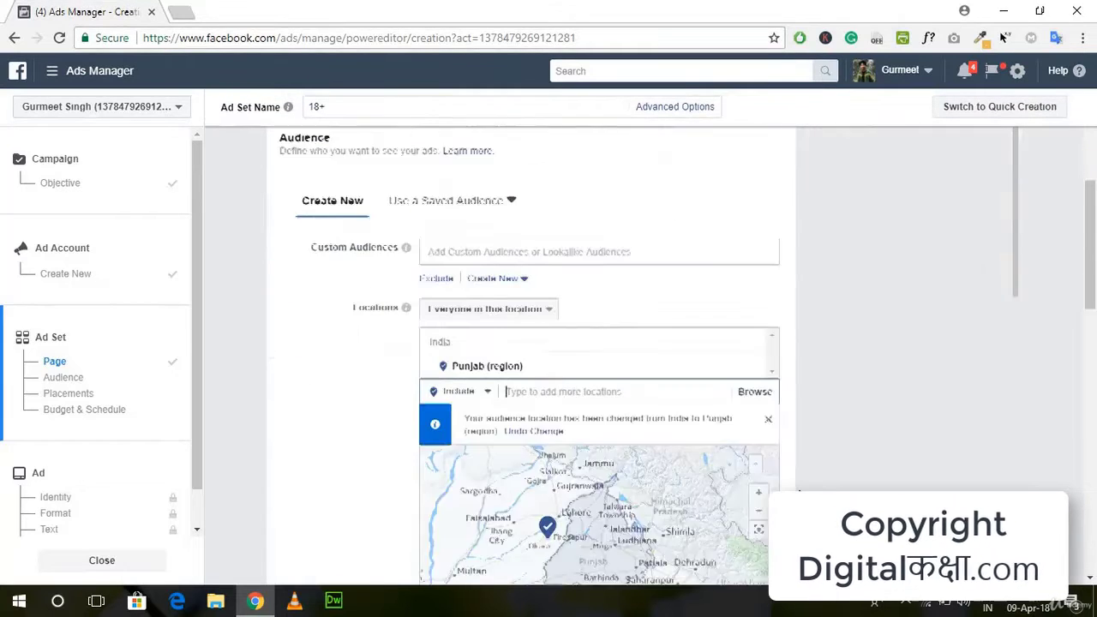
pyautogui.moveTo(1090, 250); pyautogui.dragTo(1060, 154)
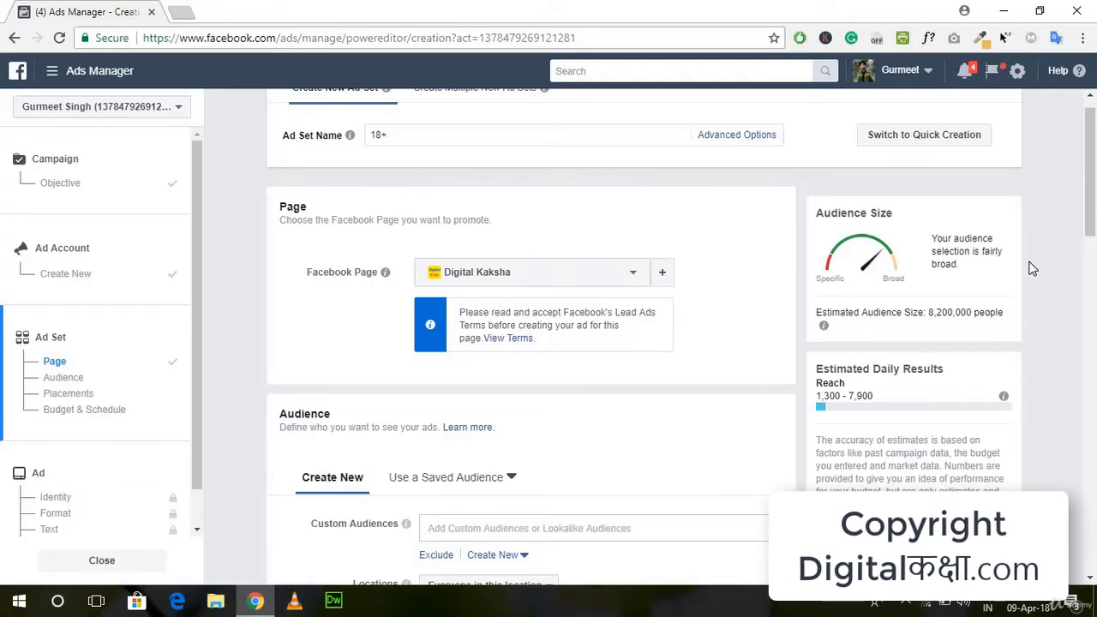
pyautogui.moveTo(1092, 215); pyautogui.dragTo(1061, 323)
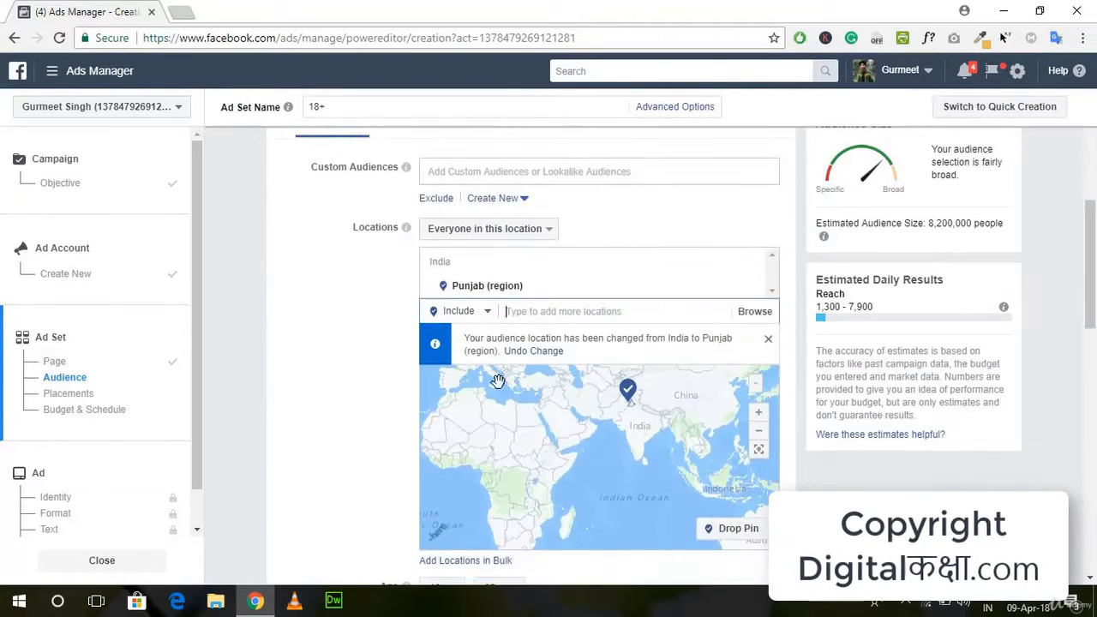
pyautogui.scroll(5, 624, 404)
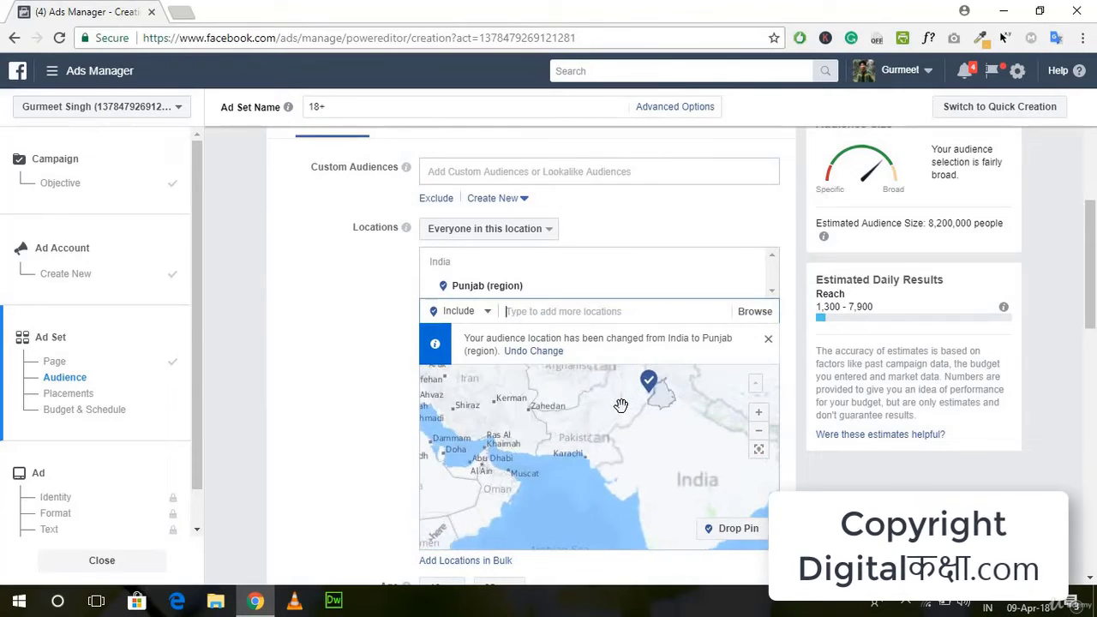
pyautogui.moveTo(715, 400); pyautogui.dragTo(519, 479)
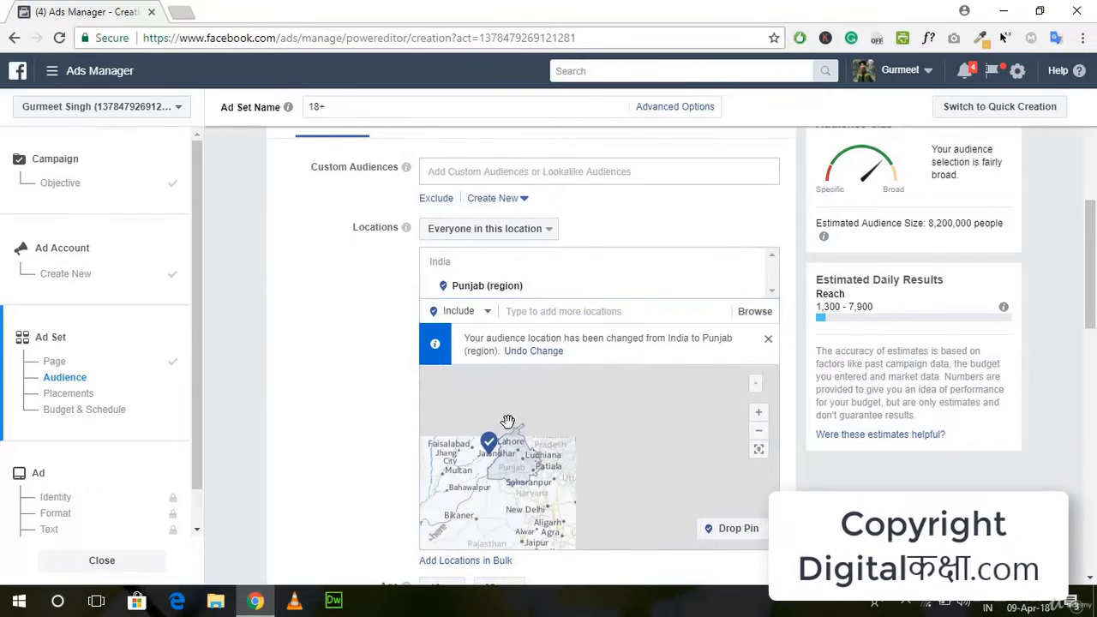
pyautogui.scroll(1, 527, 471)
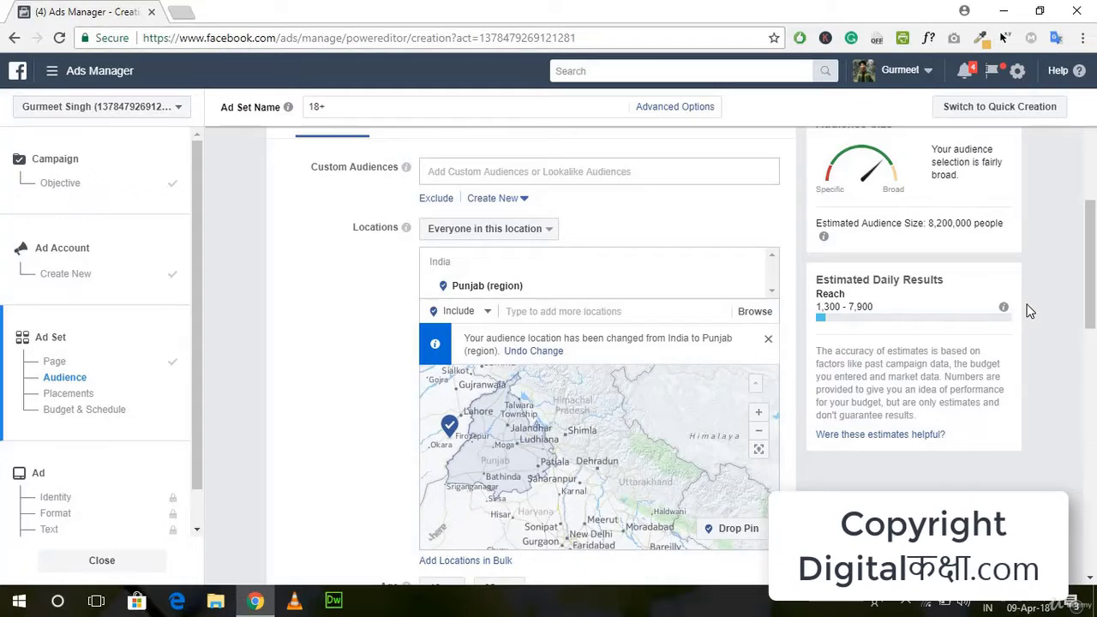
# - Review the placements, budget and audience settings of the ad set alongside the estimated daily results
pyautogui.moveTo(1085, 245); pyautogui.dragTo(1047, 440)
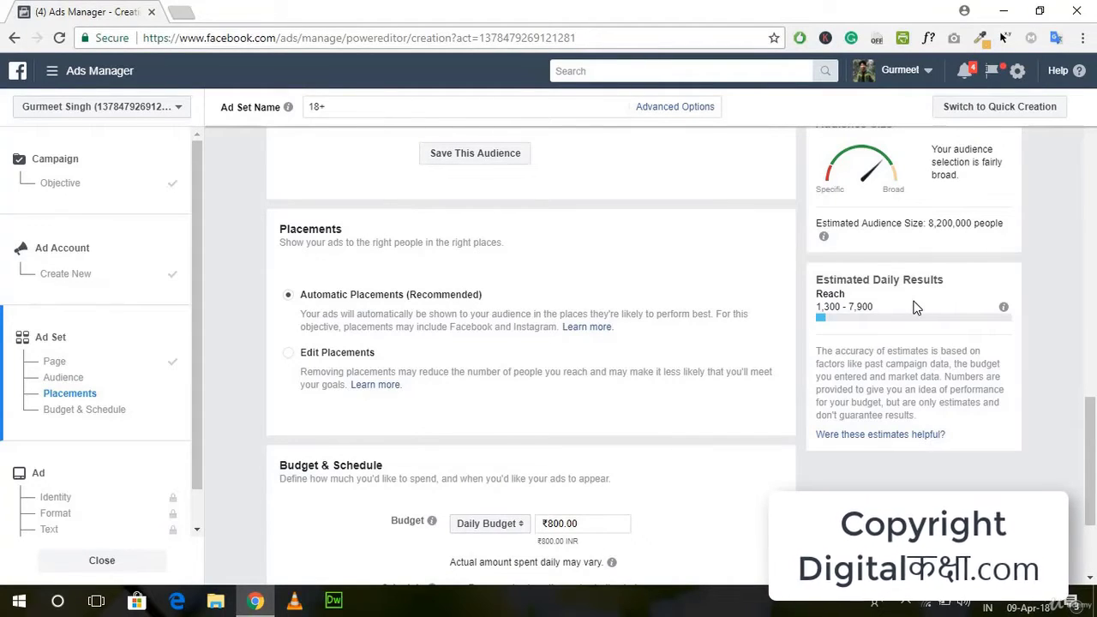
pyautogui.moveTo(1096, 461); pyautogui.dragTo(1046, 295)
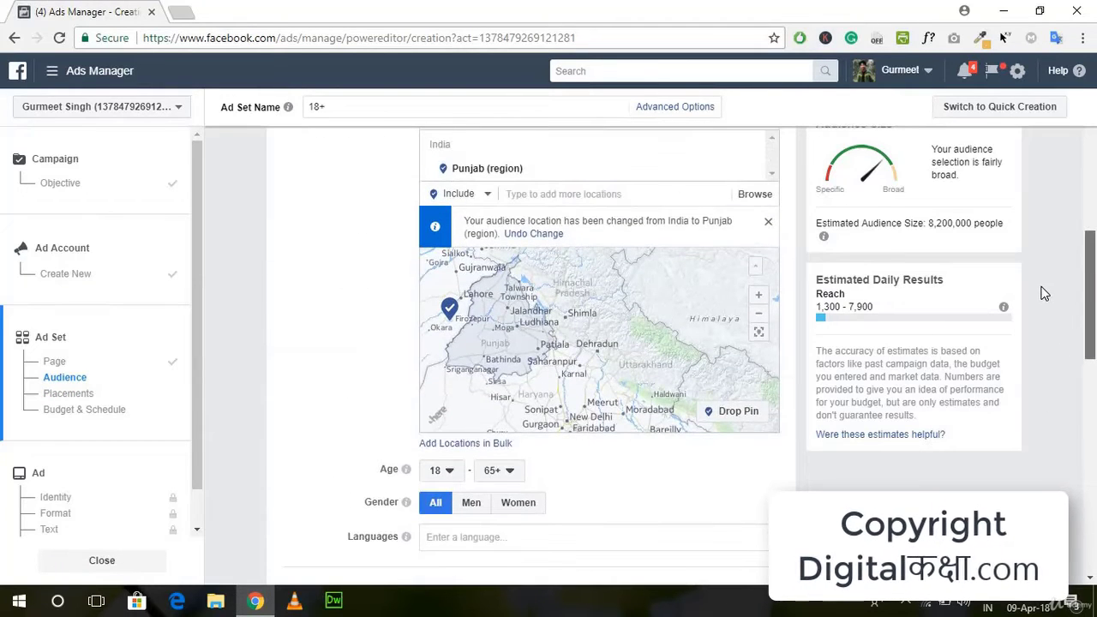
pyautogui.scroll(-1, 1038, 296)
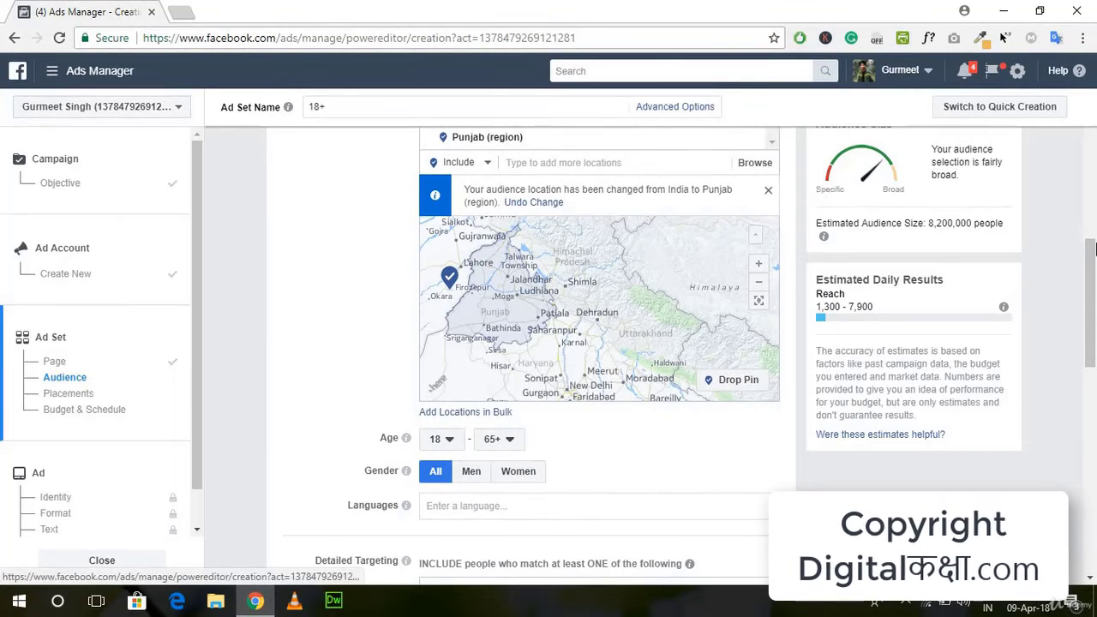
pyautogui.scroll(3, 1067, 248)
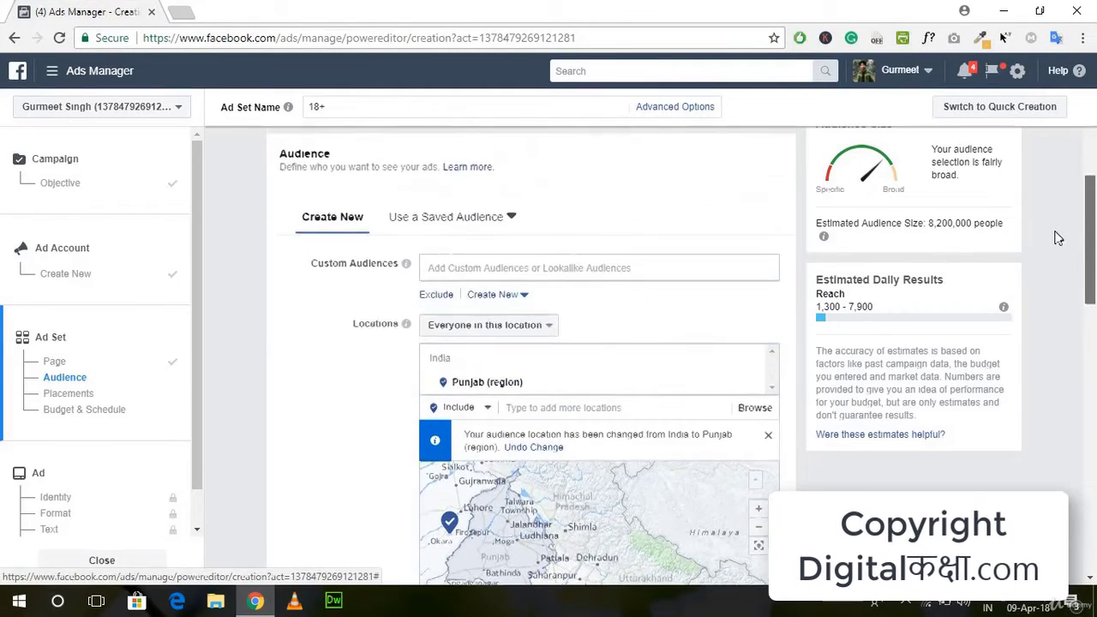
pyautogui.scroll(-2, 1058, 258)
pyautogui.scroll(1, 1037, 260)
pyautogui.scroll(1, 1029, 253)
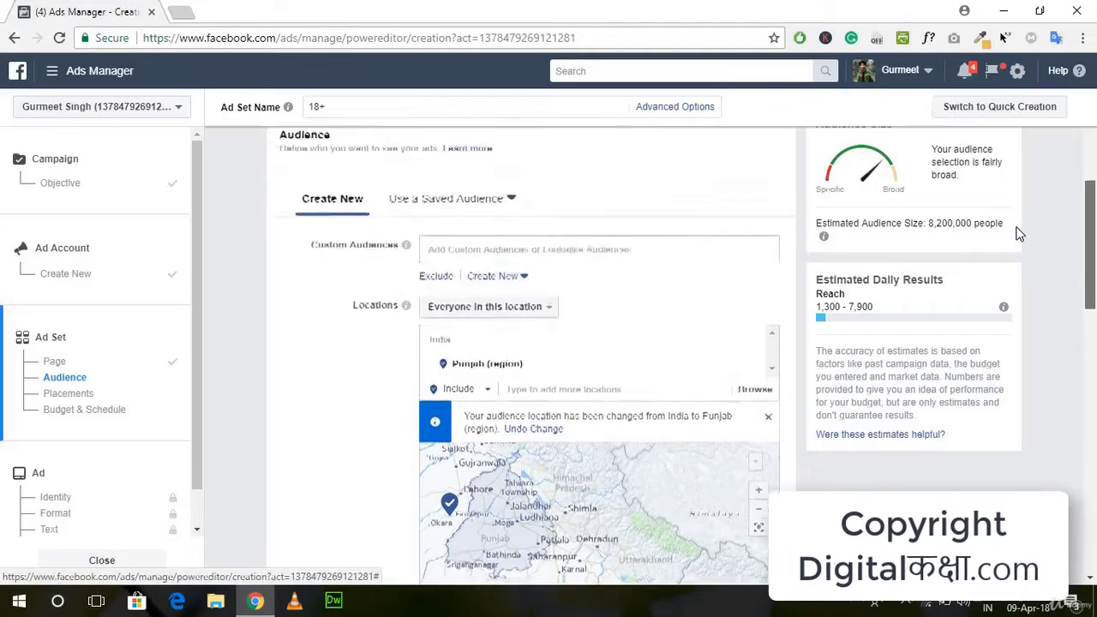
pyautogui.scroll(-1, 1019, 243)
pyautogui.scroll(-3, 1020, 261)
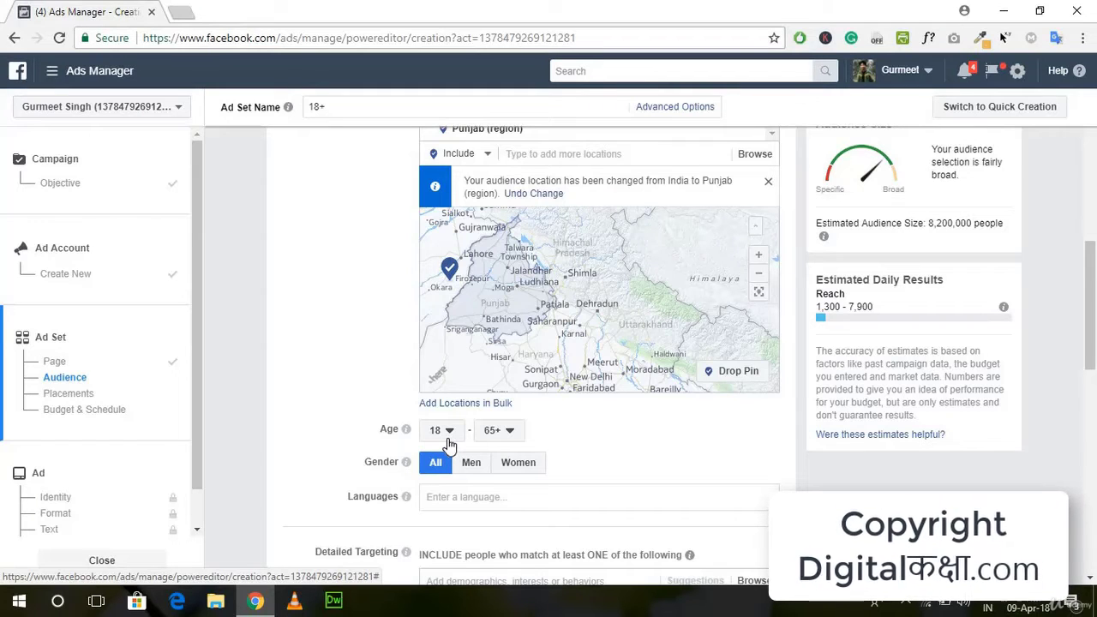
pyautogui.click(519, 442)
pyautogui.click(523, 442)
pyautogui.scroll(-1, 575, 459)
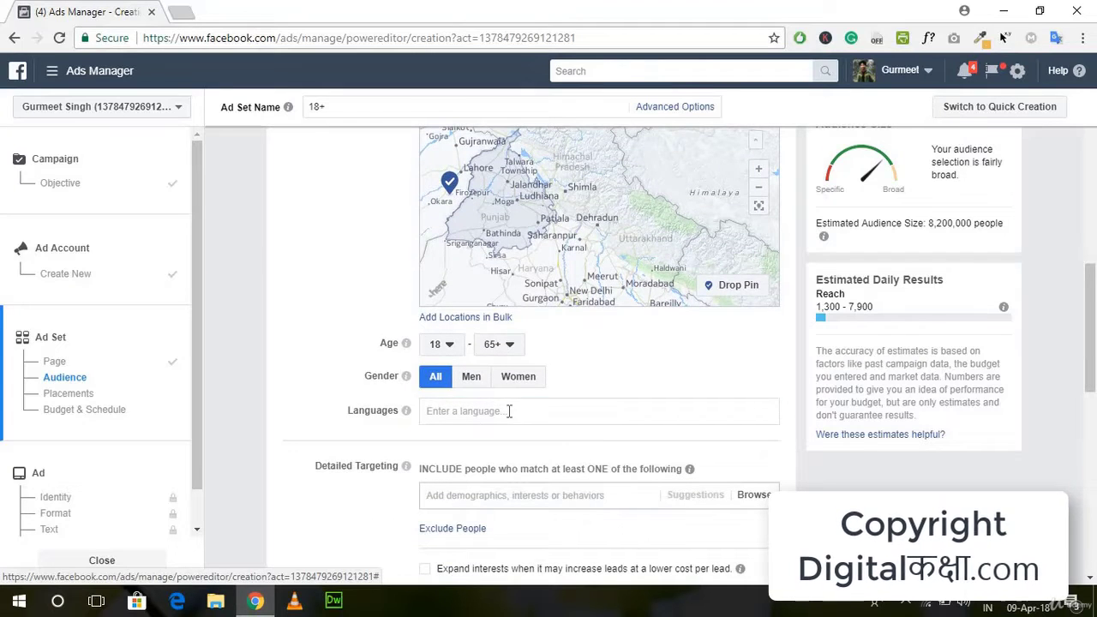
pyautogui.click(509, 411)
pyautogui.write('Engl')
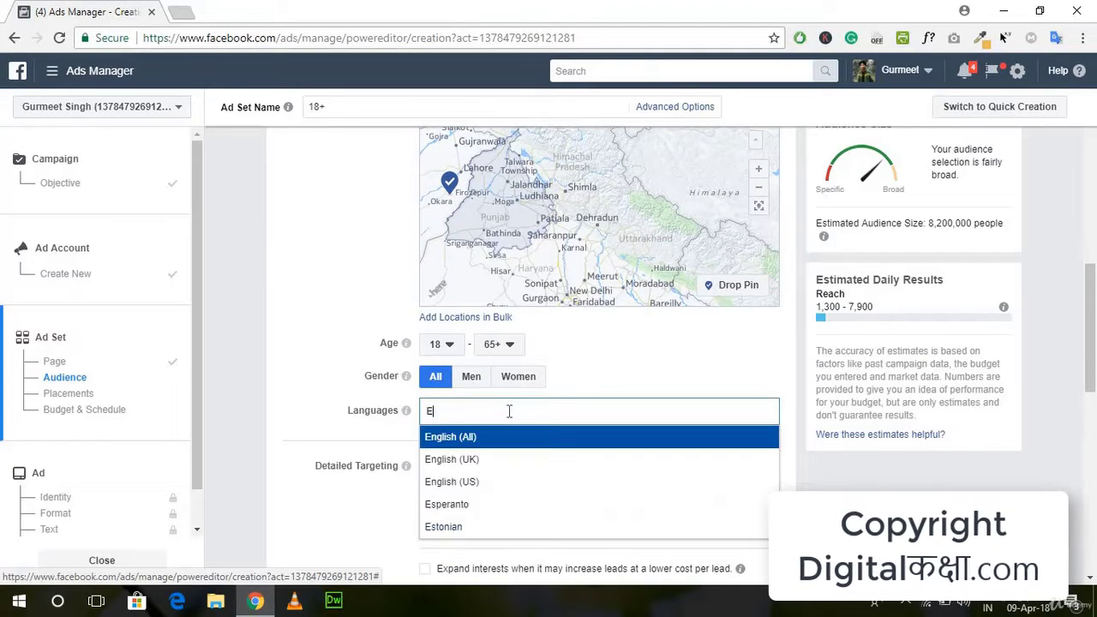
pyautogui.press('BackSpace')
pyautogui.press('BackSpace')
pyautogui.press('BackSpace')
pyautogui.press('BackSpace')
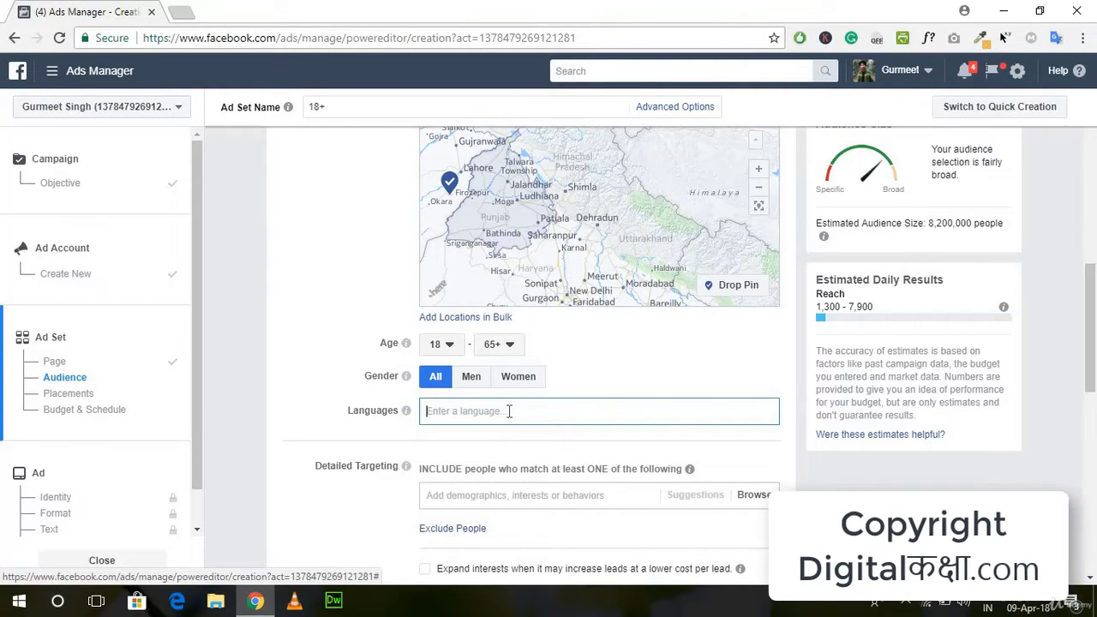
# - Check the detailed targeting entry for demographics, interests and behaviors, and dismiss its introduction
pyautogui.scroll(-1, 510, 411)
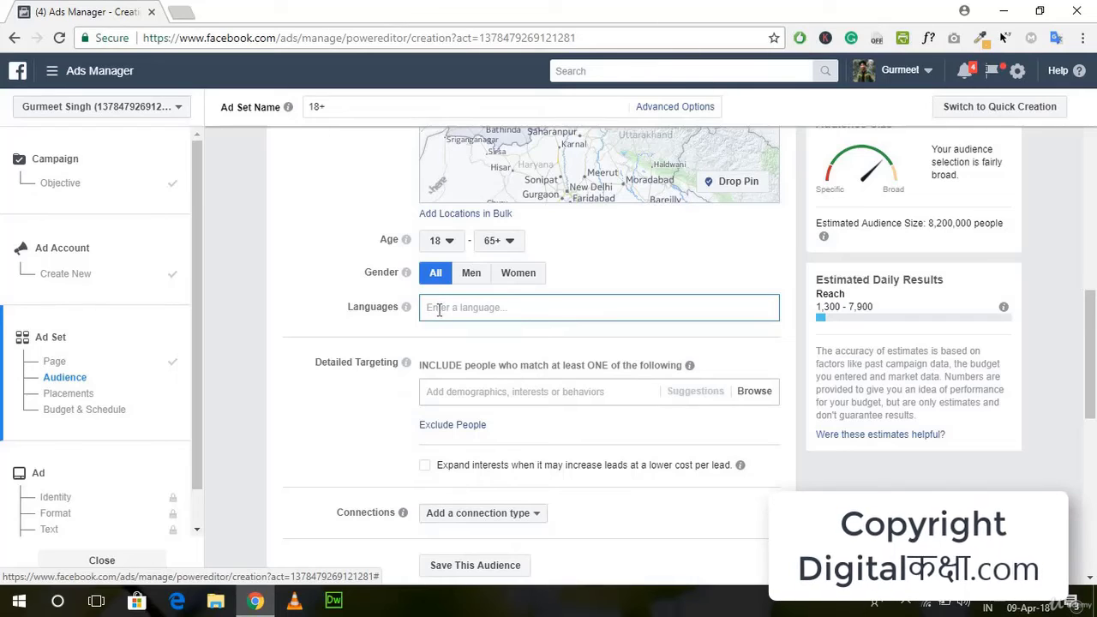
pyautogui.click(510, 391)
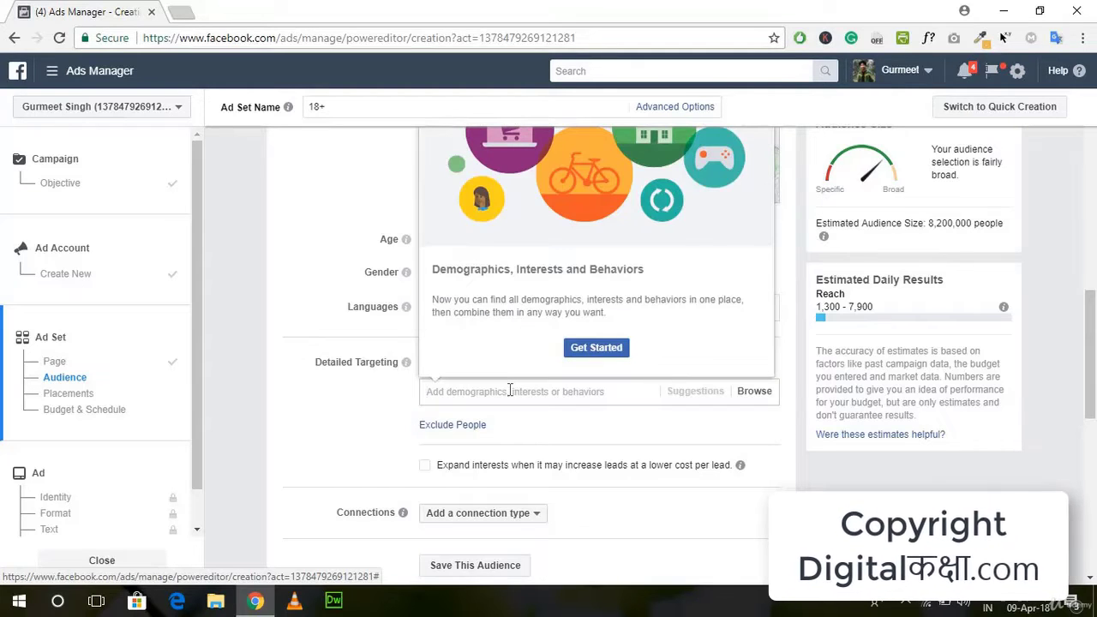
pyautogui.click(347, 398)
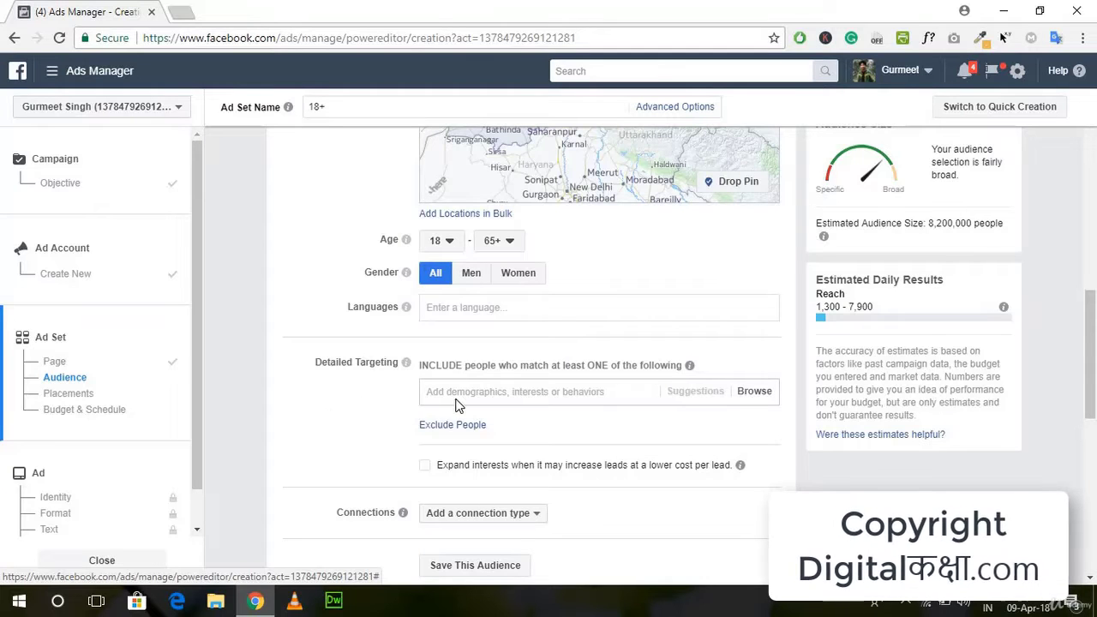
pyautogui.click(523, 398)
pyautogui.scroll(-2, 523, 399)
pyautogui.scroll(1, 526, 403)
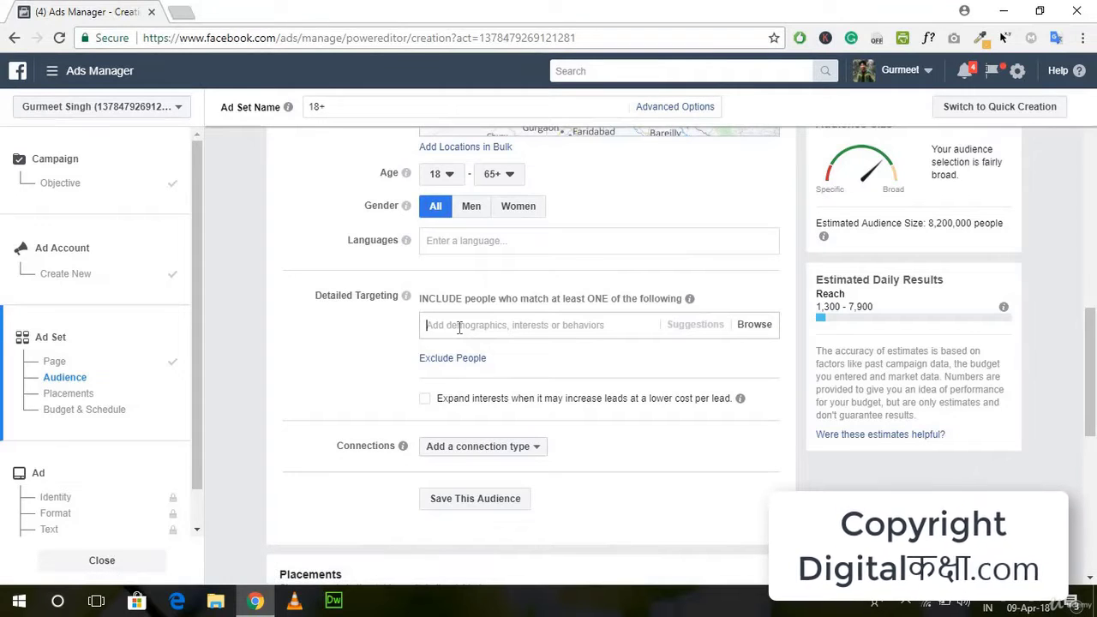
pyautogui.scroll(6, 459, 328)
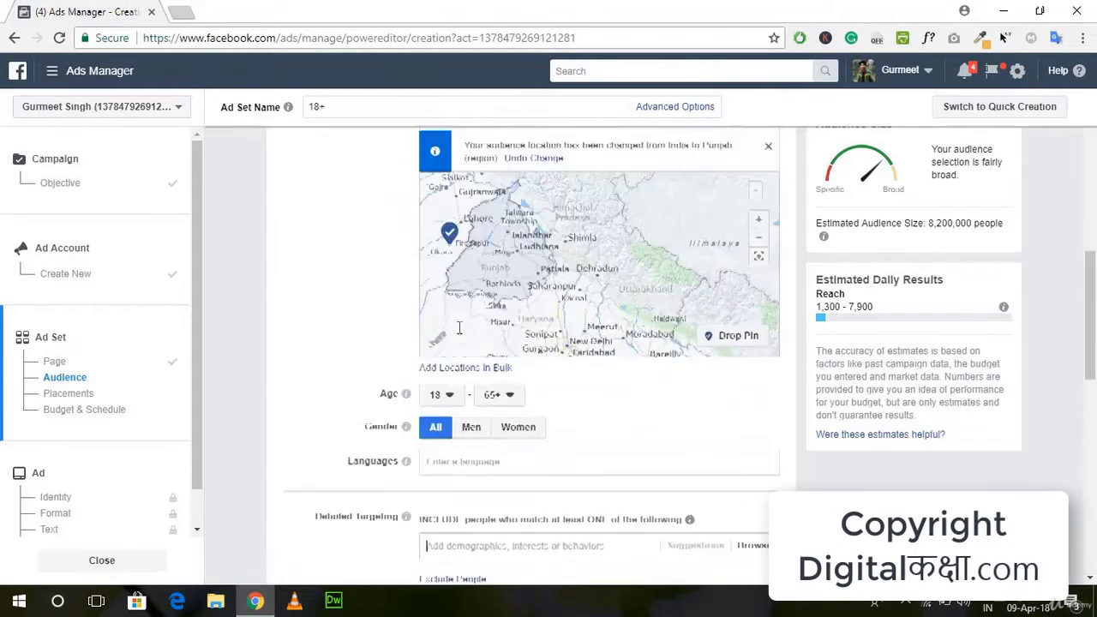
pyautogui.scroll(6, 458, 334)
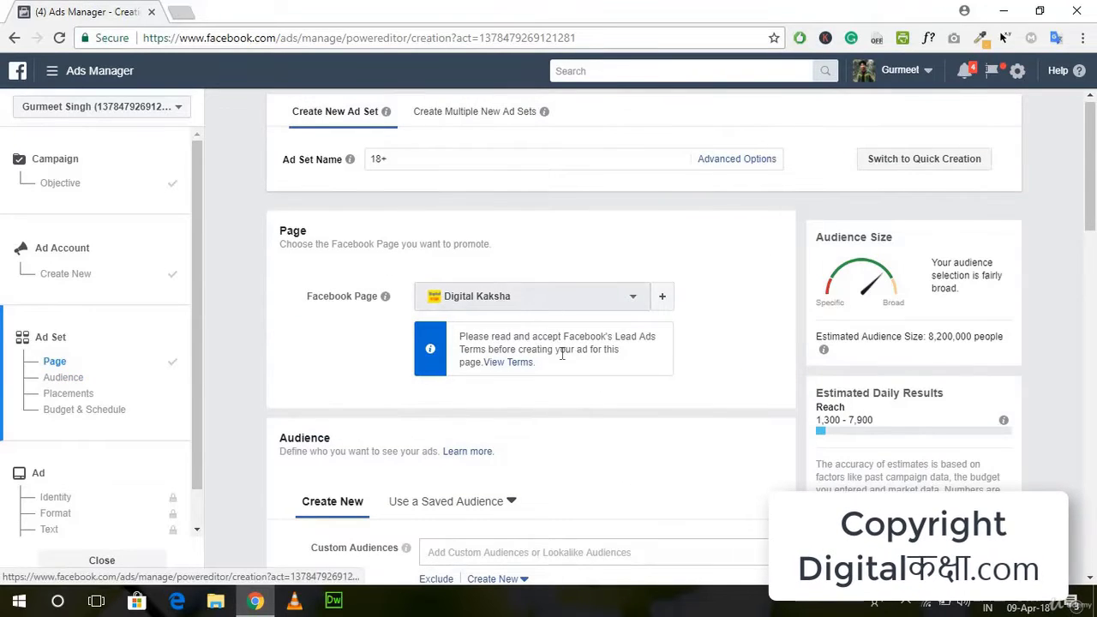
# - Review the ad set's audience settings and examine the available connection types for Facebook Pages, apps and events
pyautogui.scroll(-2, 576, 389)
pyautogui.scroll(-6, 575, 389)
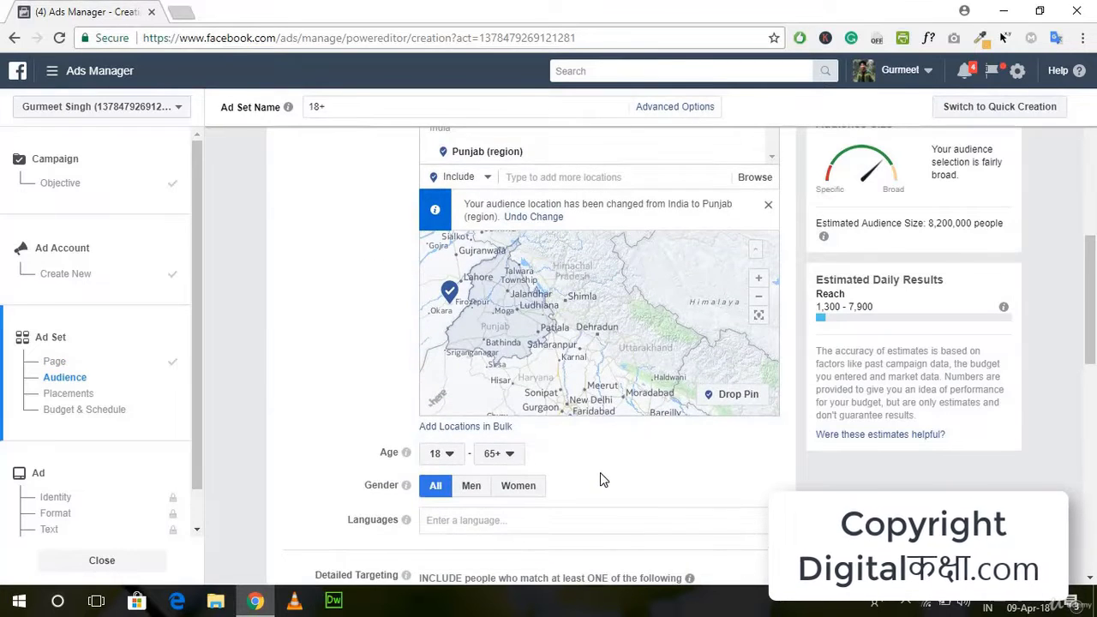
pyautogui.scroll(-4, 600, 472)
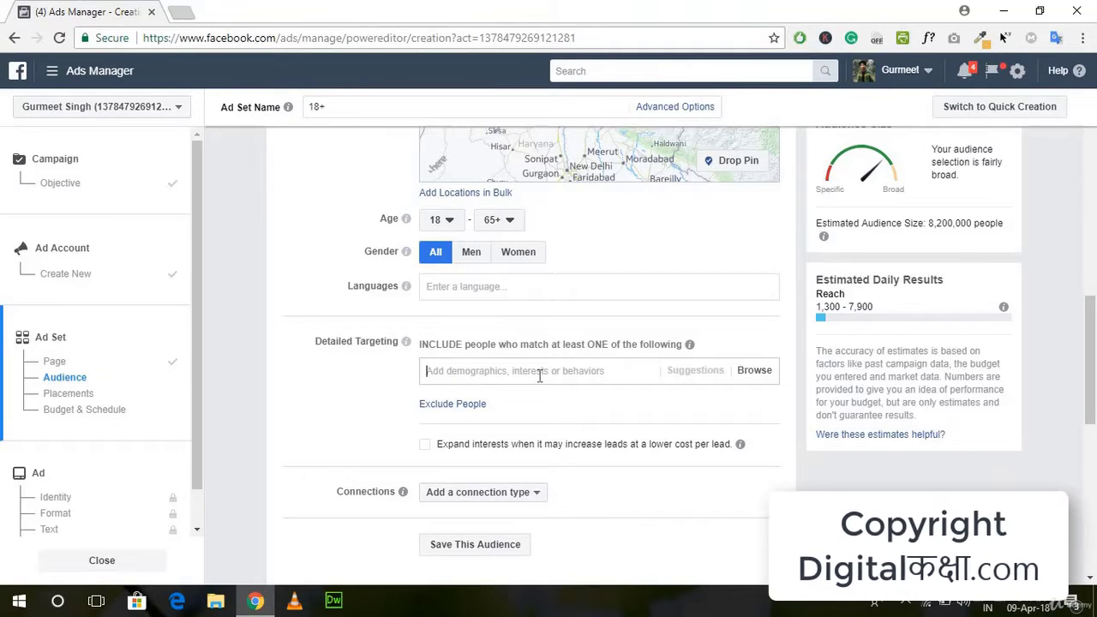
pyautogui.scroll(-4, 540, 375)
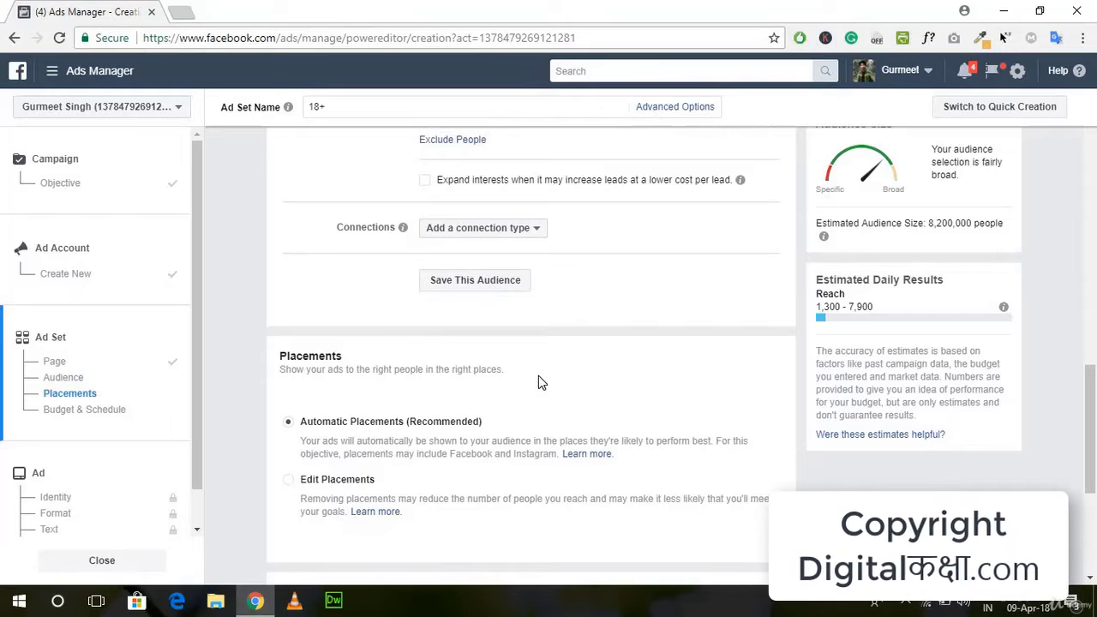
pyautogui.scroll(1, 538, 383)
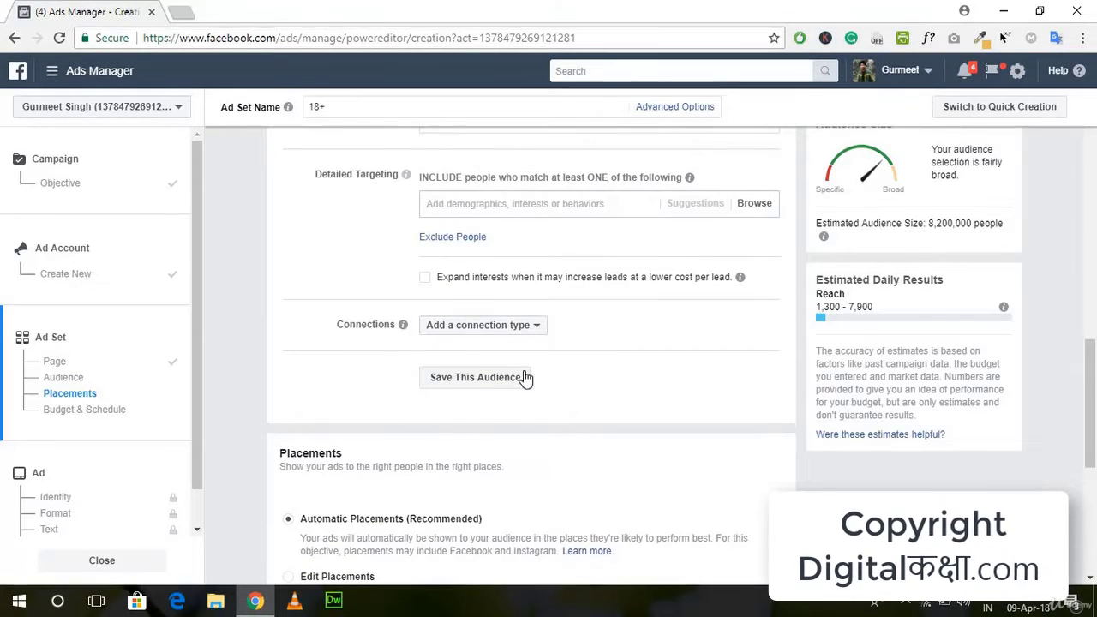
pyautogui.moveTo(403, 326)
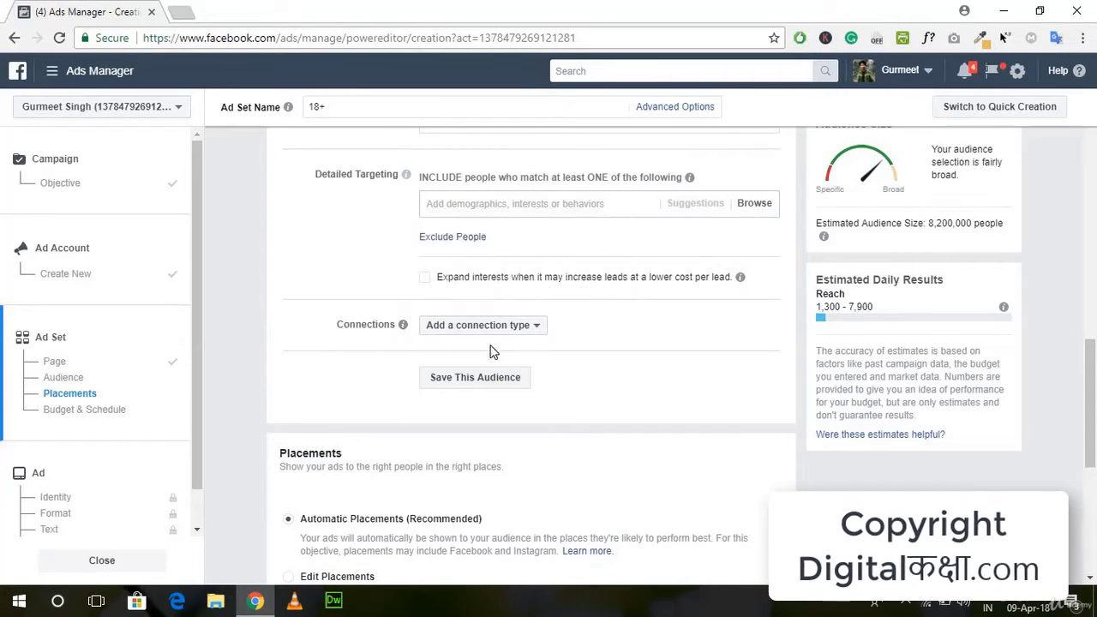
pyautogui.click(455, 333)
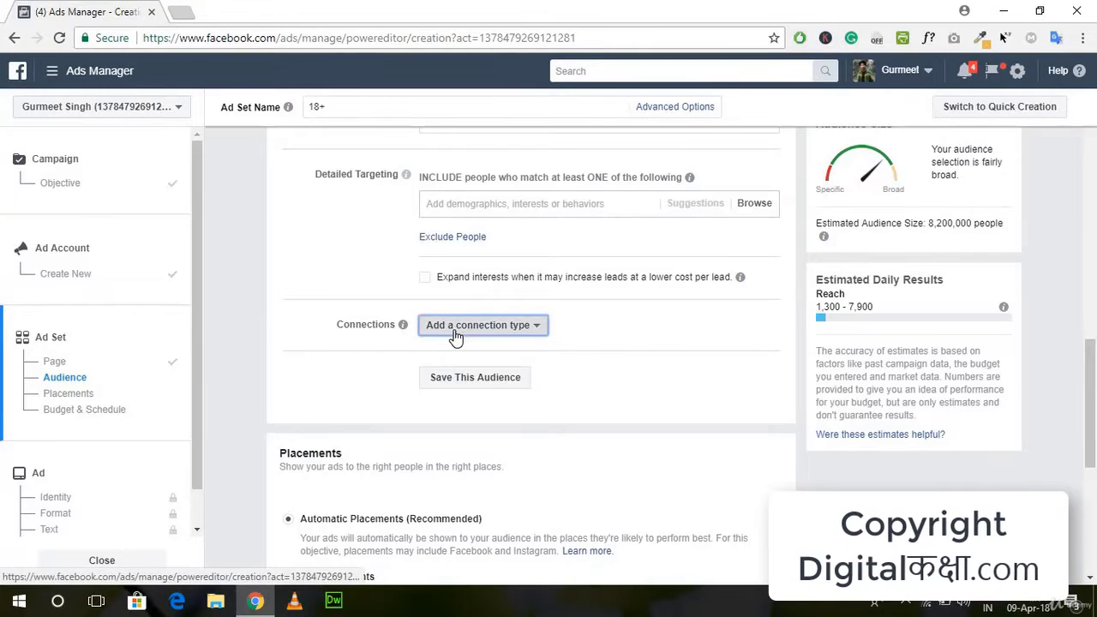
pyautogui.moveTo(491, 236)
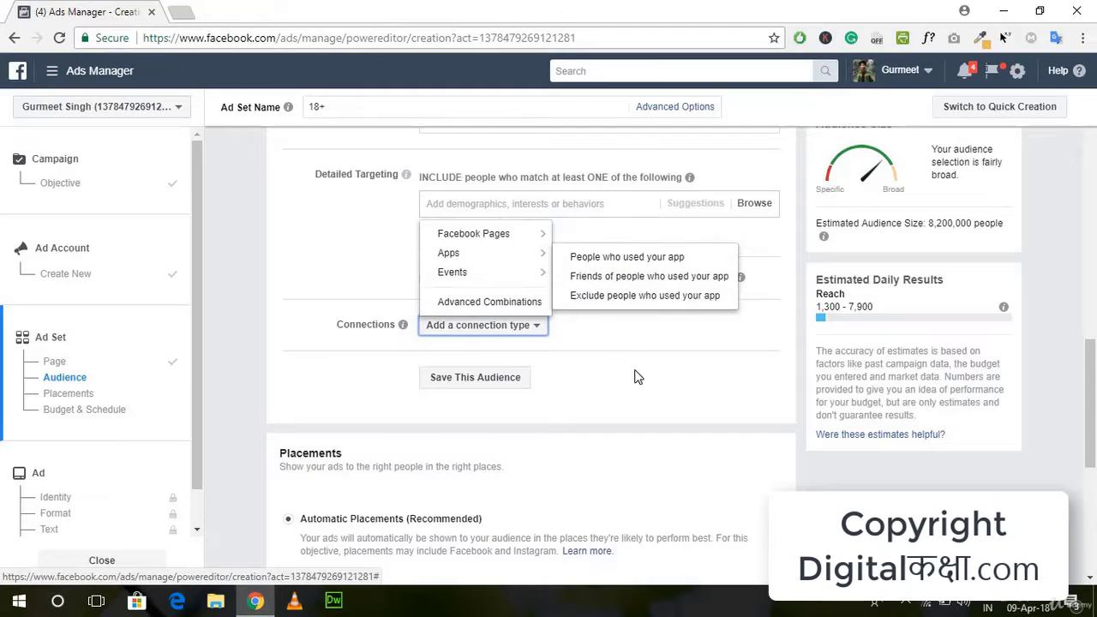
pyautogui.click(619, 338)
# - Look up Hindi among the audience languages, and clear the entry without adding it
pyautogui.scroll(3, 619, 338)
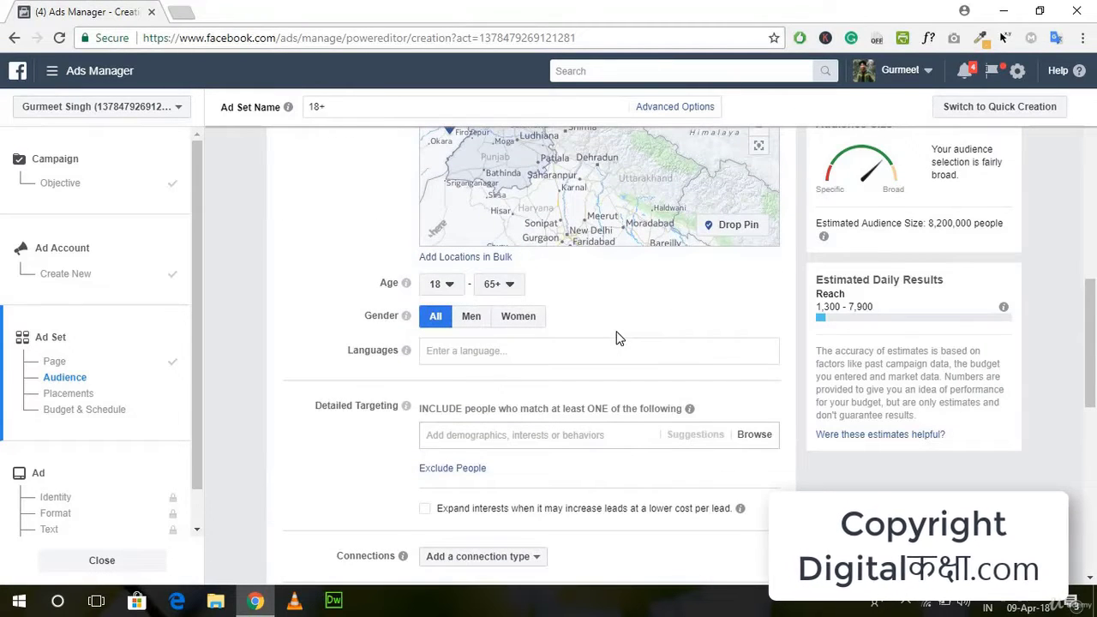
pyautogui.scroll(-1, 619, 338)
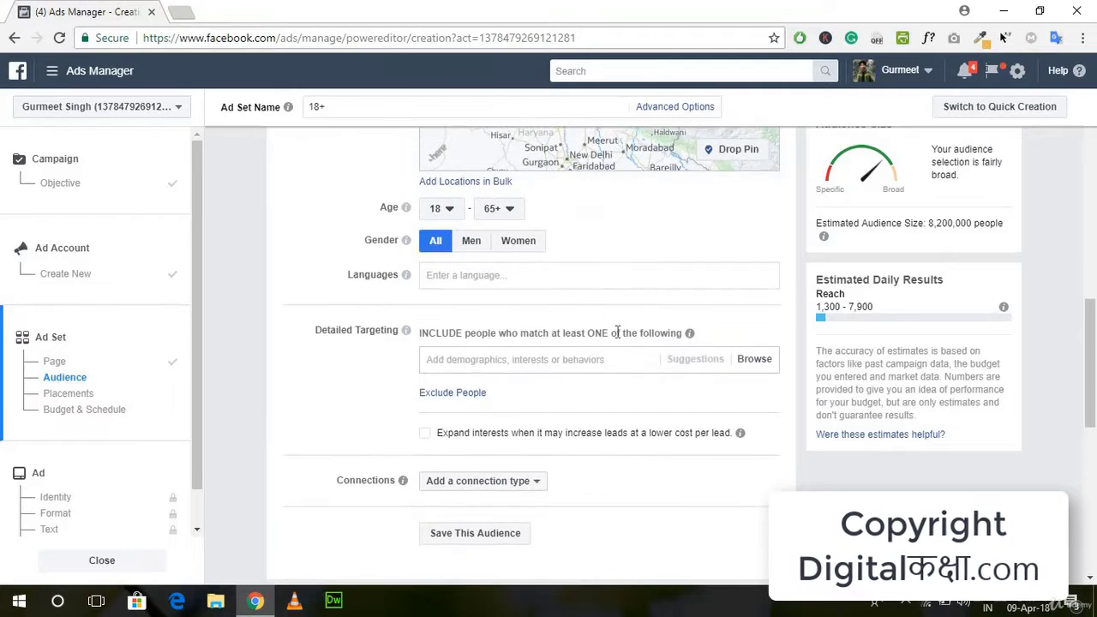
pyautogui.scroll(2, 618, 332)
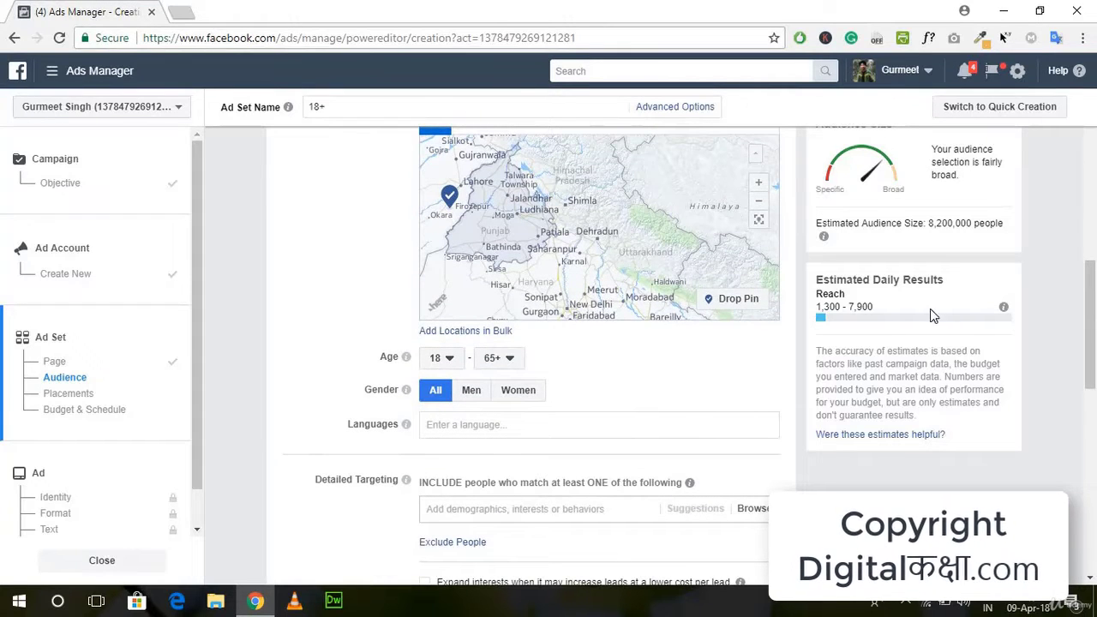
pyautogui.scroll(-2, 652, 368)
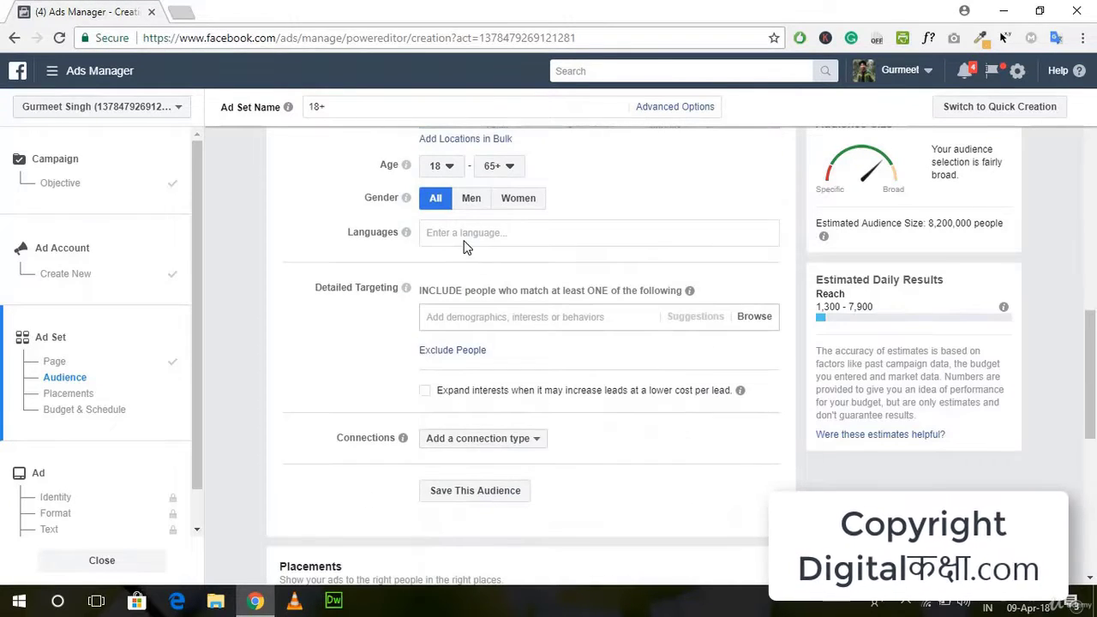
pyautogui.click(457, 244)
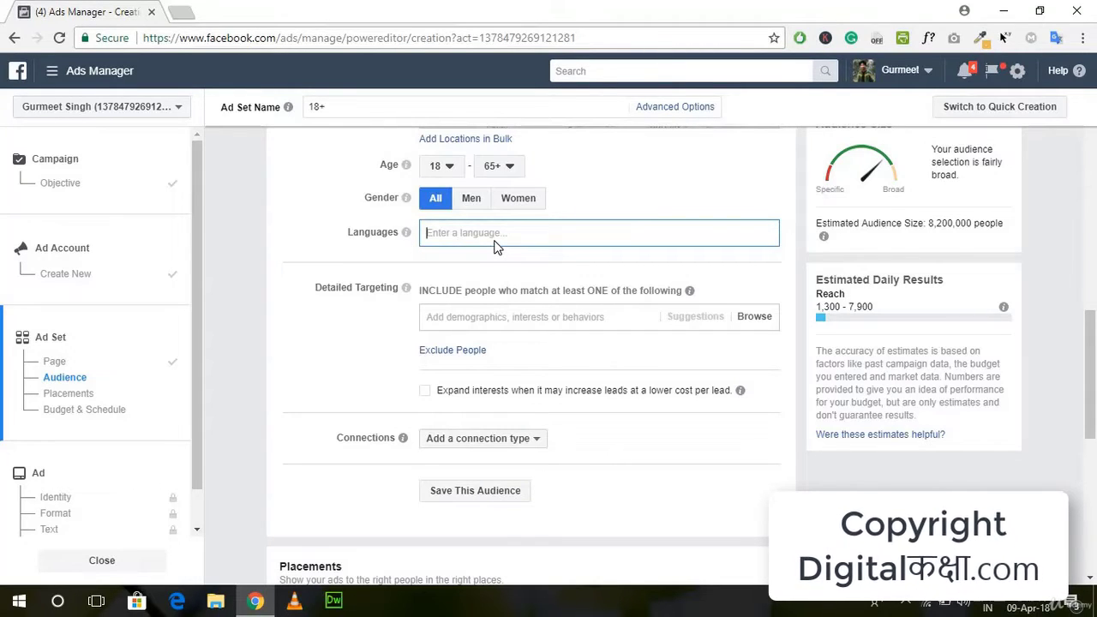
pyautogui.write('Hindi')
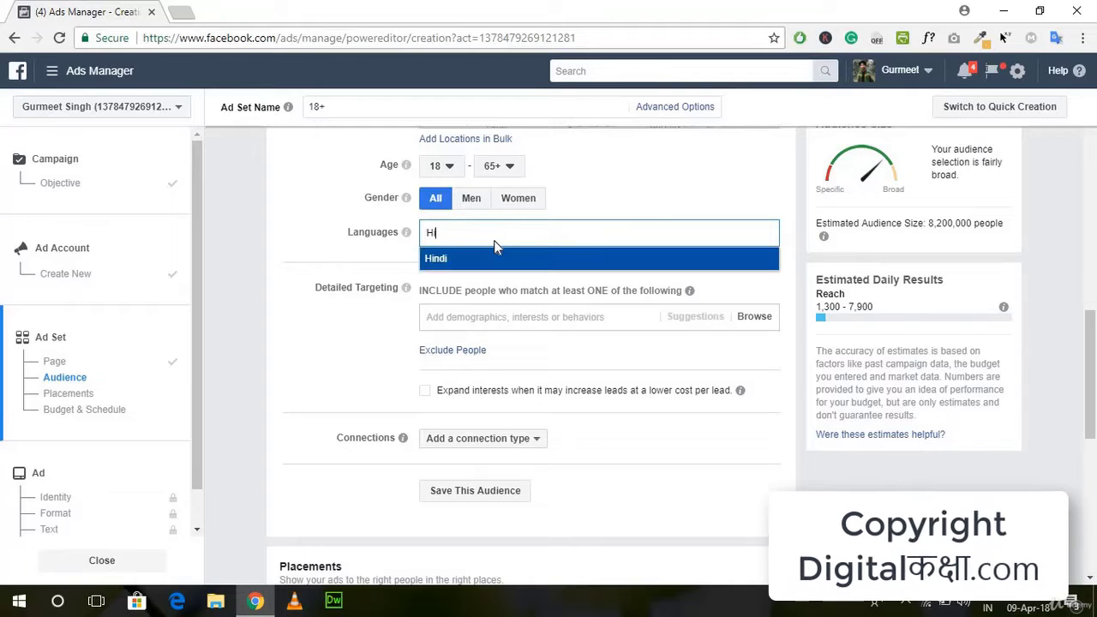
pyautogui.press('BackSpace')
pyautogui.press('BackSpace')
pyautogui.press('BackSpace')
pyautogui.press('BackSpace')
pyautogui.press('BackSpace')
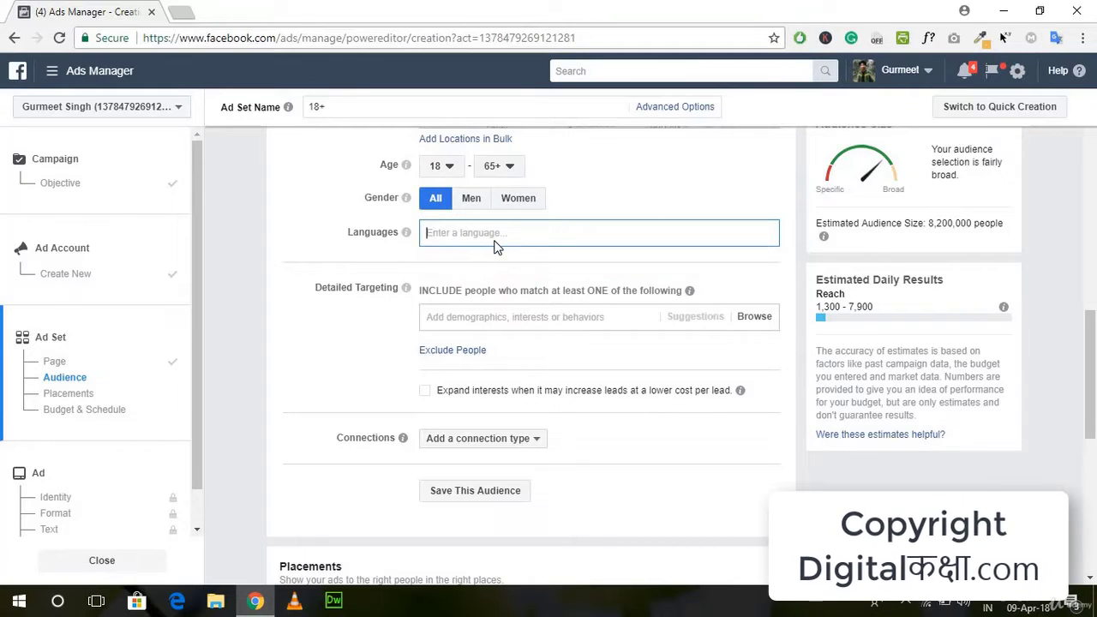
# - Check the detailed targeting options without adding any, and review the audience's location, age and gender settings
pyautogui.click(446, 316)
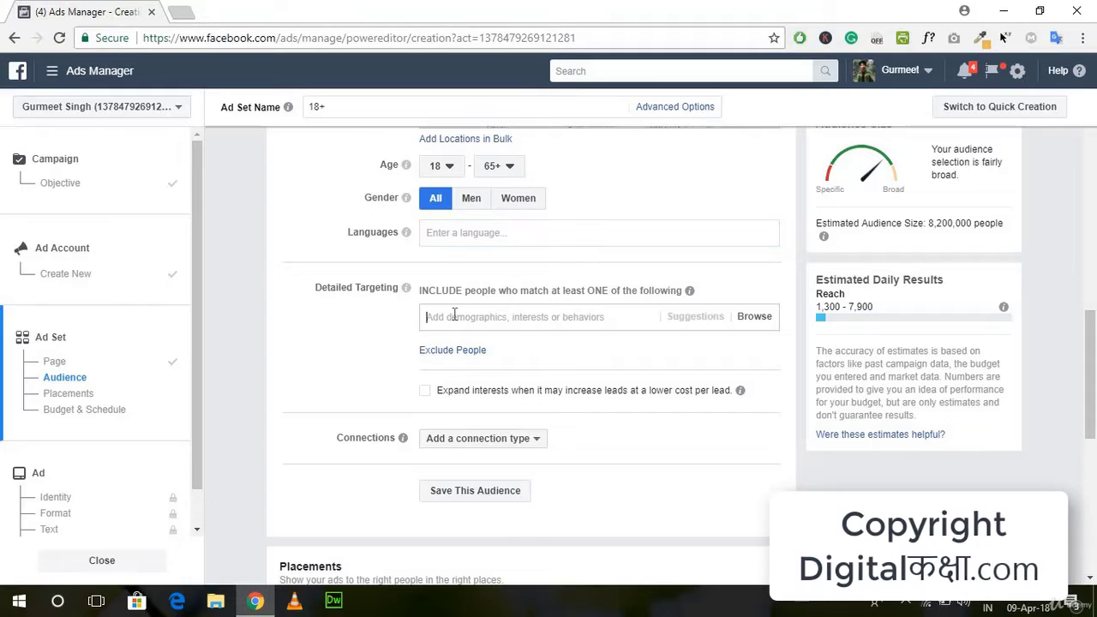
pyautogui.click(355, 322)
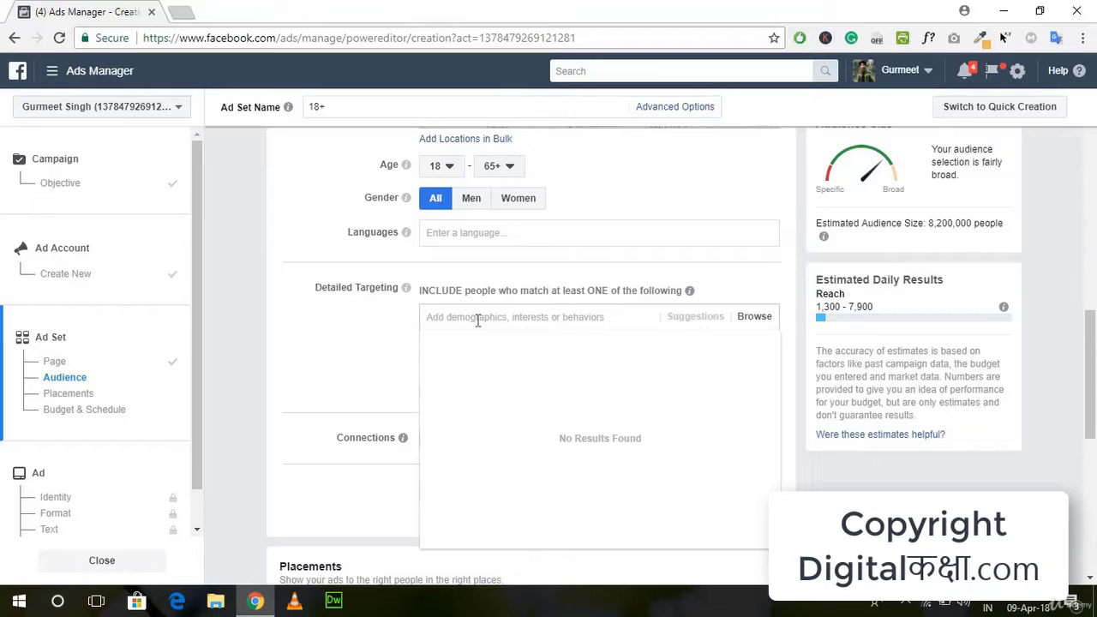
pyautogui.click(356, 342)
pyautogui.scroll(-1, 652, 487)
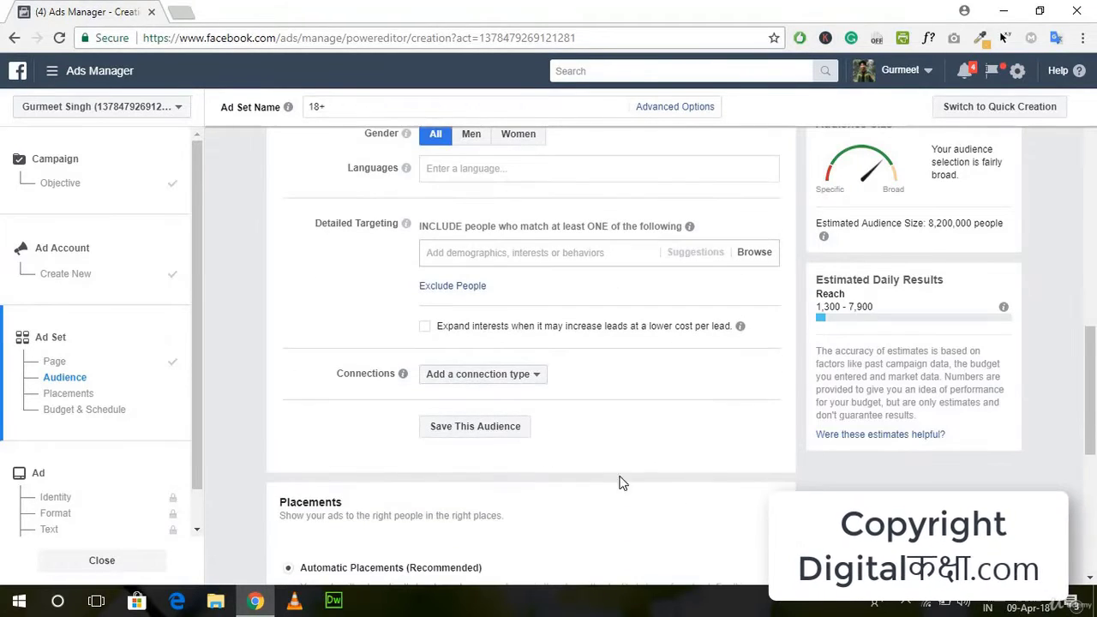
pyautogui.scroll(1, 649, 445)
pyautogui.scroll(4, 649, 445)
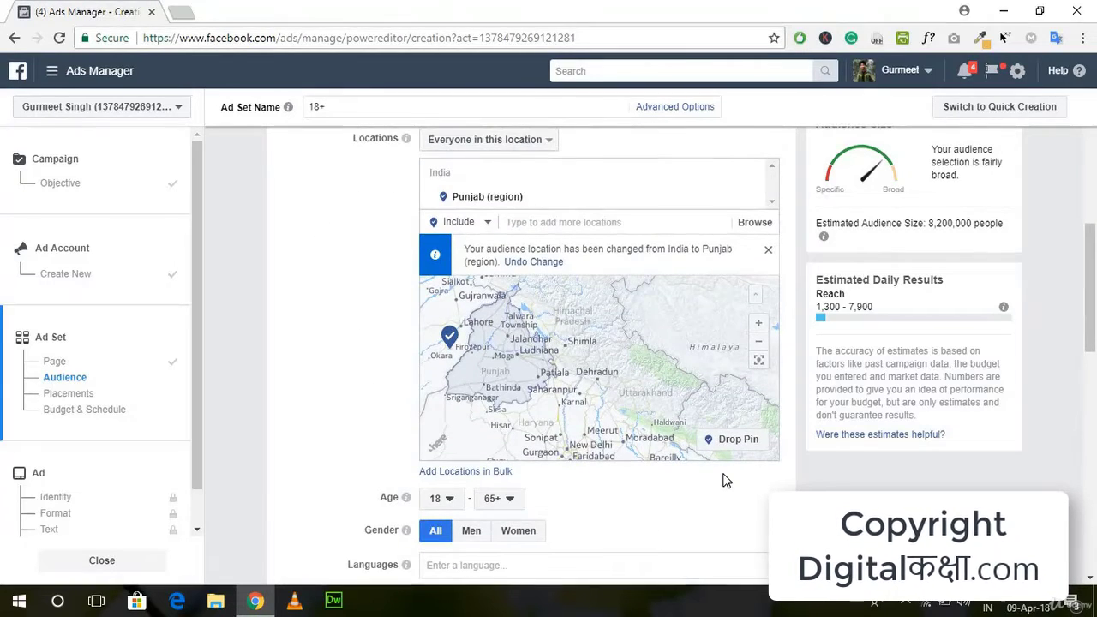
pyautogui.scroll(-1, 723, 477)
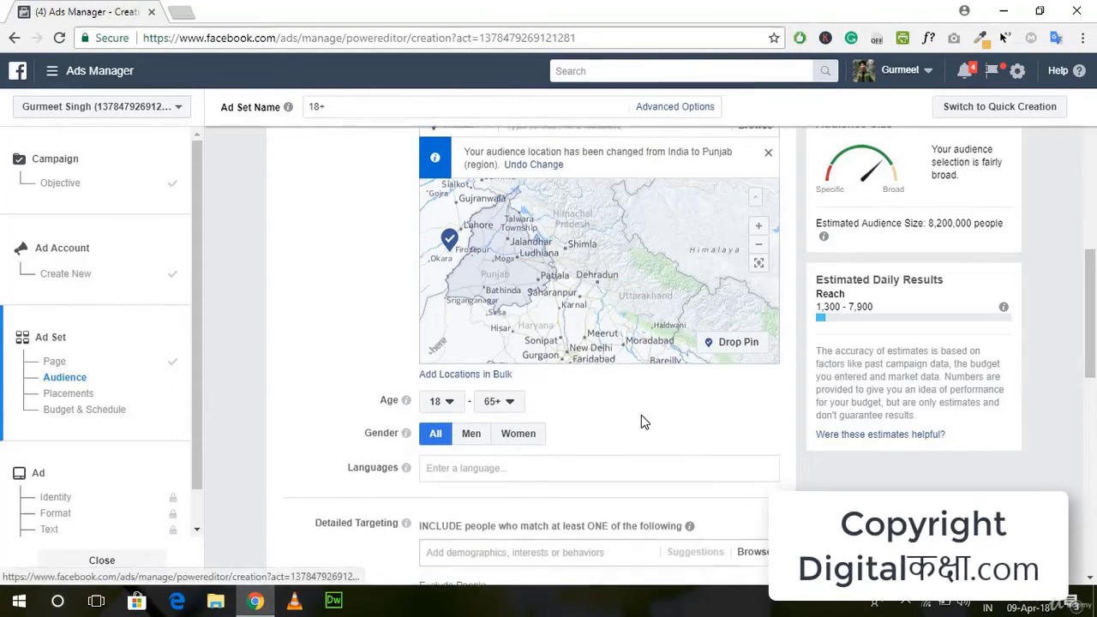
# - Save the current audience under the name "Punjab All"
pyautogui.scroll(-4, 642, 420)
pyautogui.scroll(-2, 506, 336)
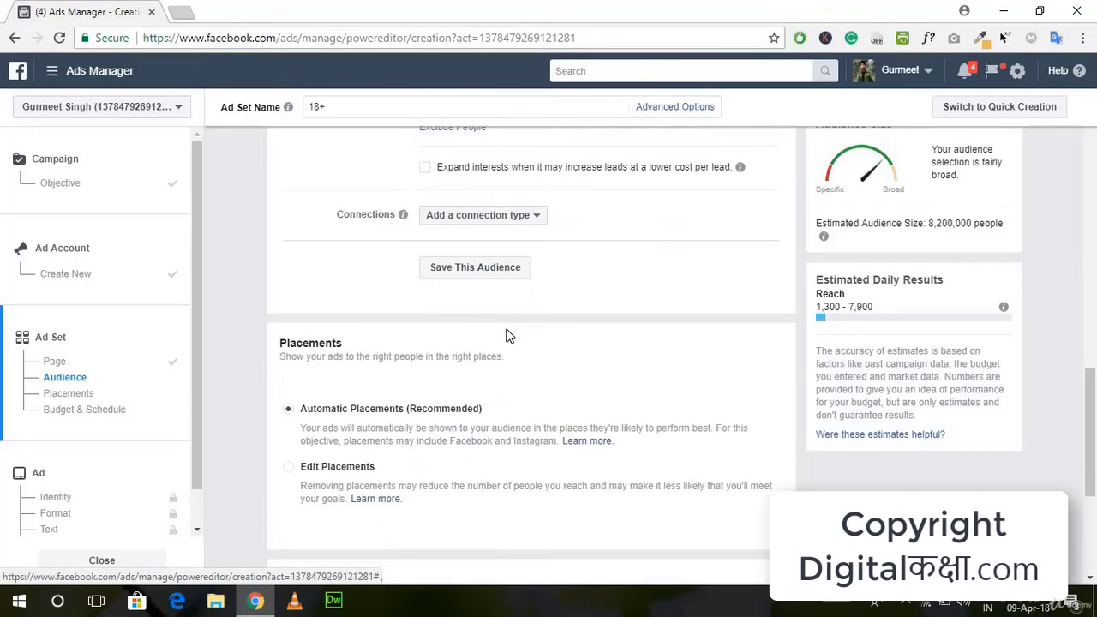
pyautogui.click(469, 269)
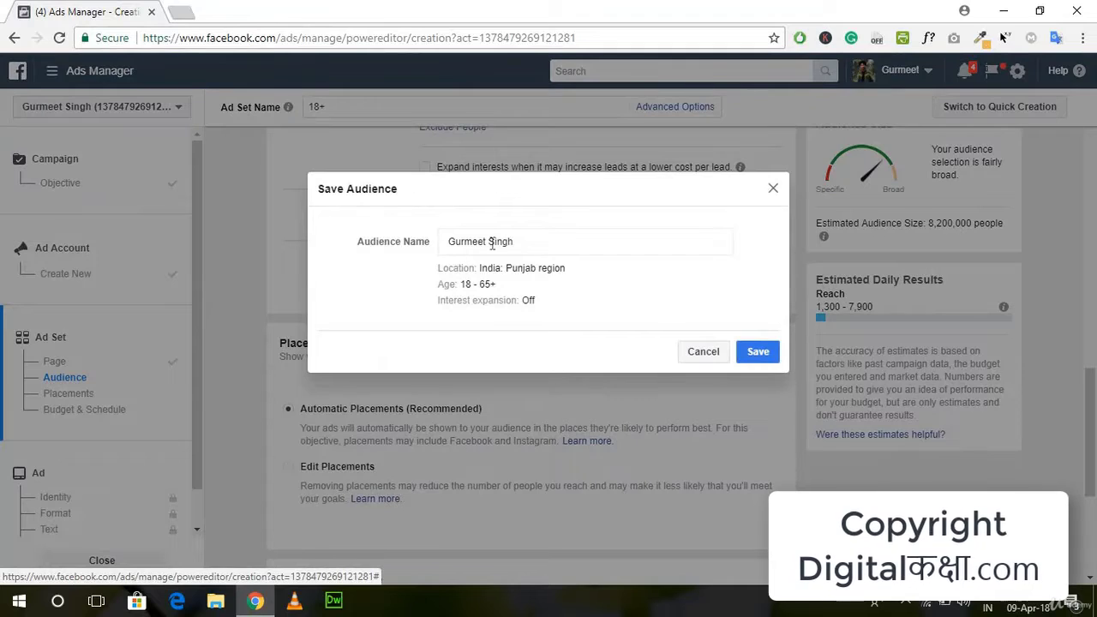
pyautogui.click(418, 245)
pyautogui.hotkey('ctrl', 'a')
pyautogui.press('BackSpace')
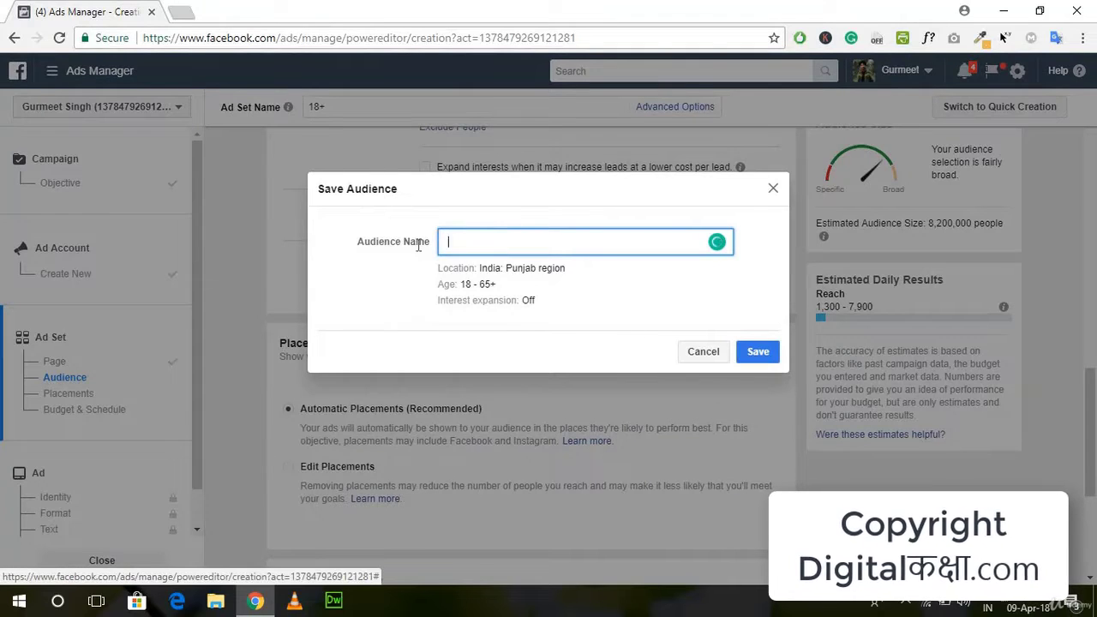
pyautogui.write('Punjab All')
pyautogui.click(758, 363)
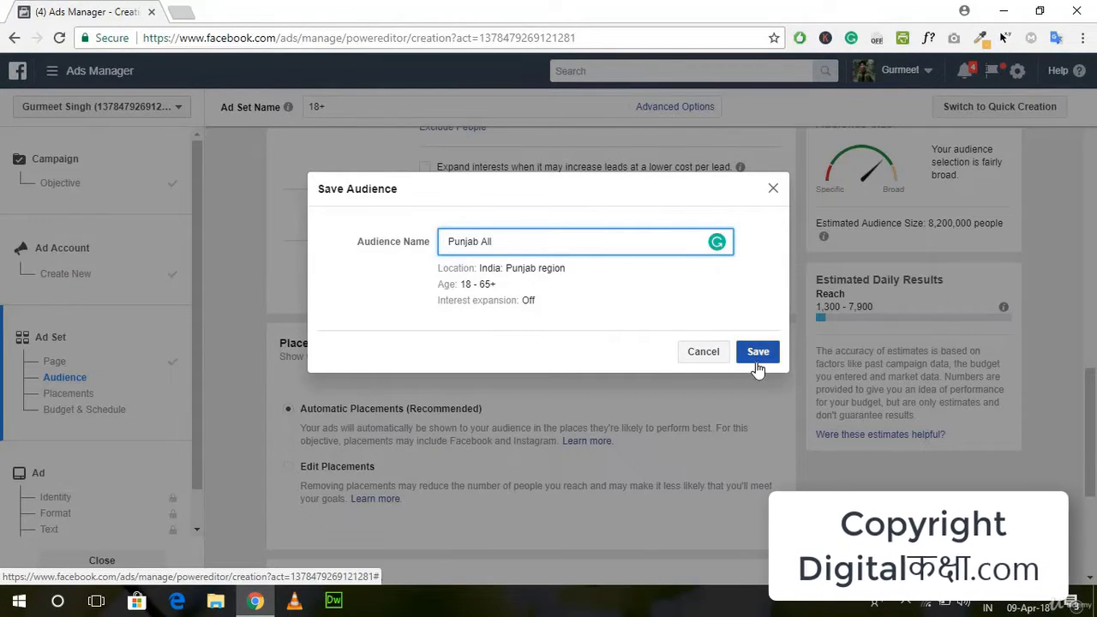
pyautogui.click(758, 364)
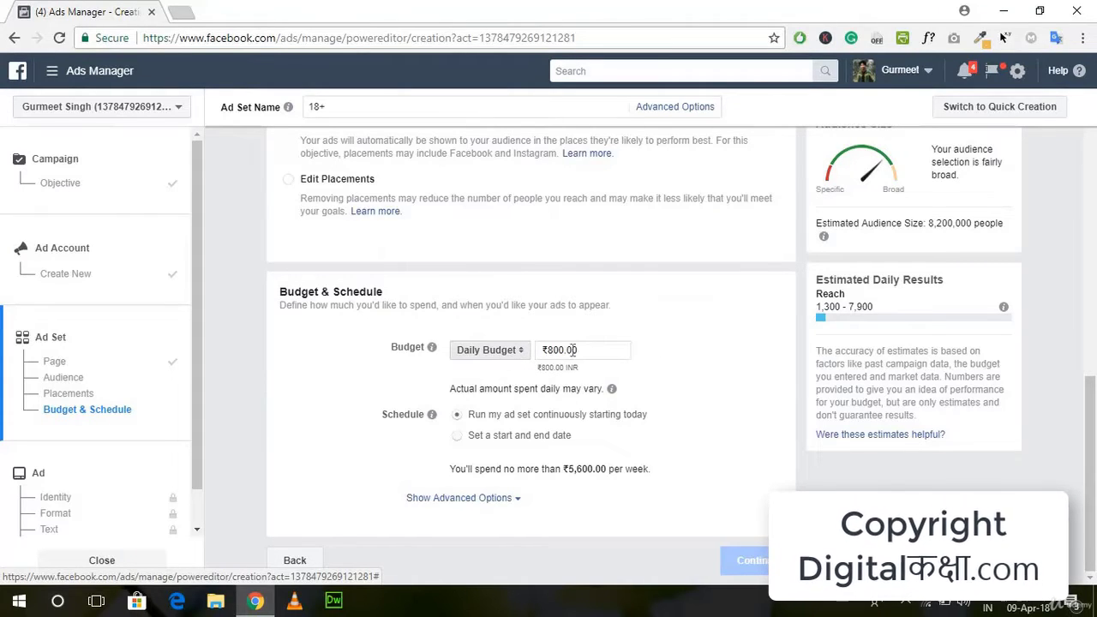
# - Try a daily budget of ₹1 for the ad set and read the budget requirement
pyautogui.moveTo(591, 351); pyautogui.dragTo(548, 351)
pyautogui.press('BackSpace')
pyautogui.write('2')
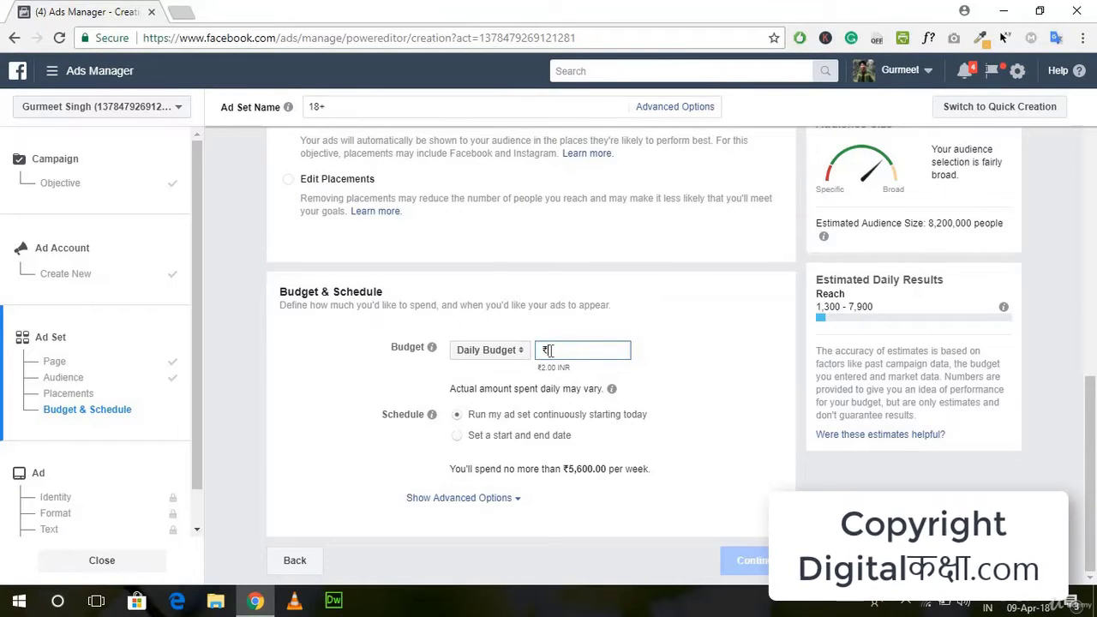
pyautogui.write('1')
pyautogui.click(715, 397)
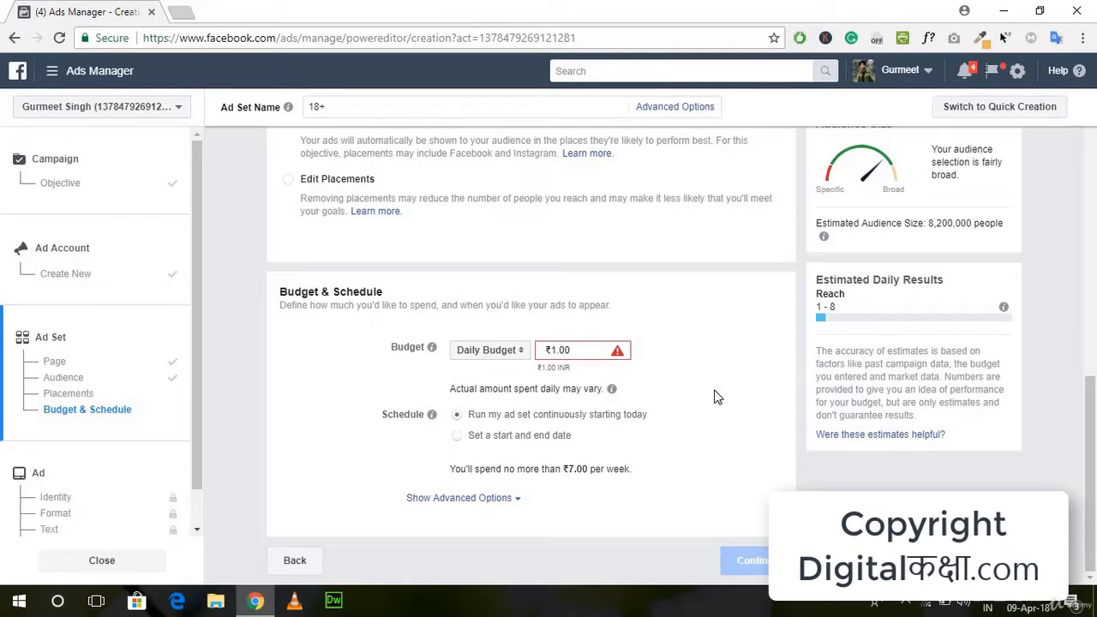
pyautogui.moveTo(619, 359)
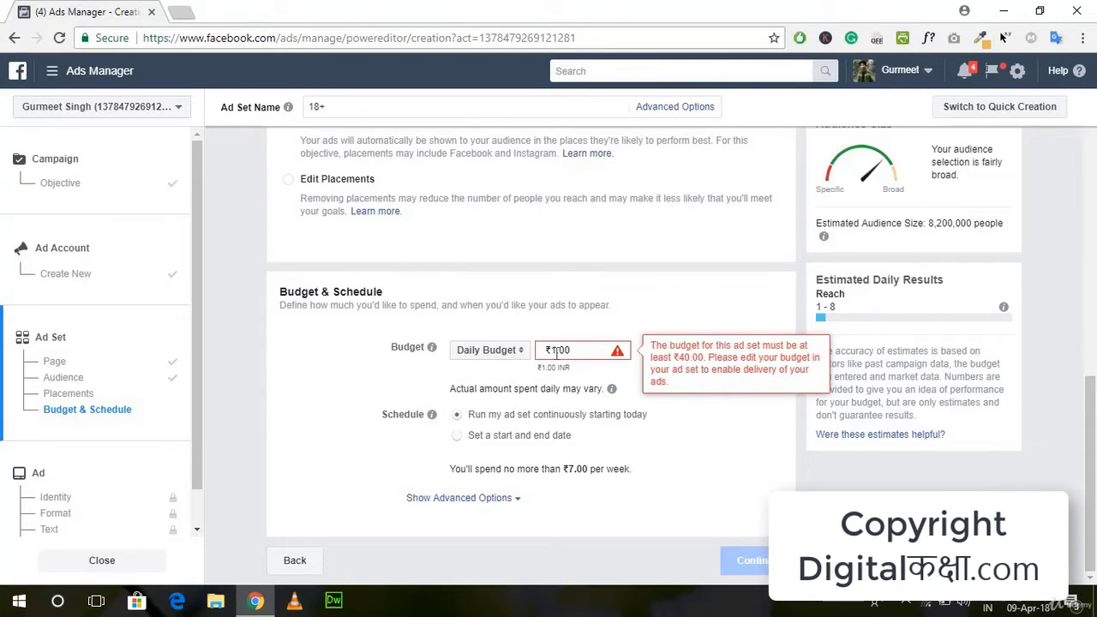
# - Set the ad set's daily budget to ₹40 and check the estimated daily reach
pyautogui.click(557, 352)
pyautogui.press('BackSpace')
pyautogui.write('40')
pyautogui.moveTo(647, 290); pyautogui.dragTo(700, 305)
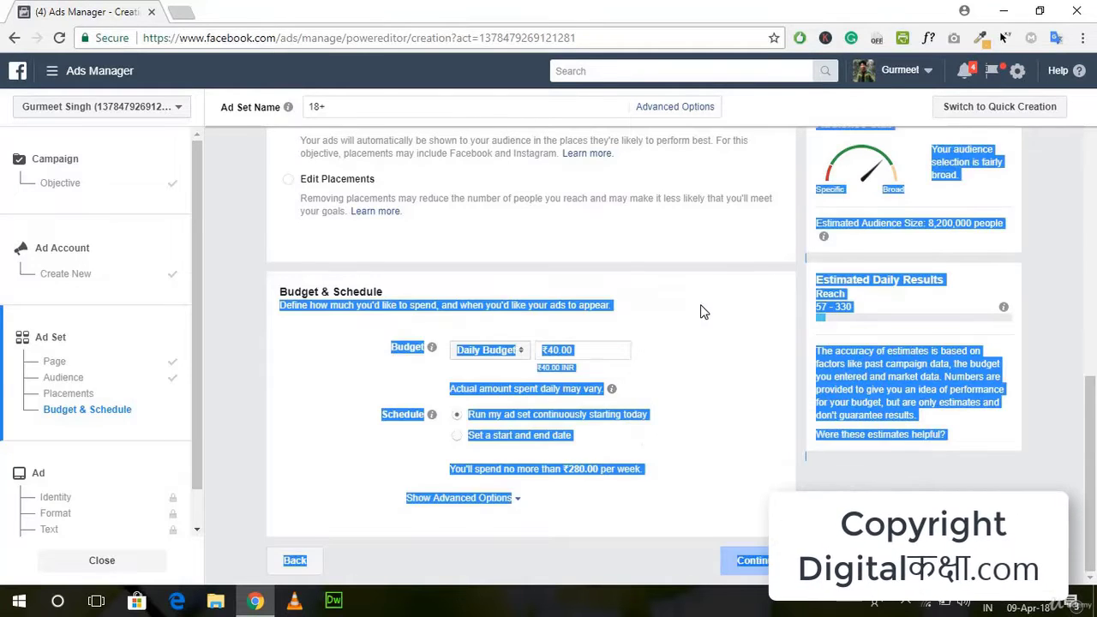
pyautogui.click(701, 305)
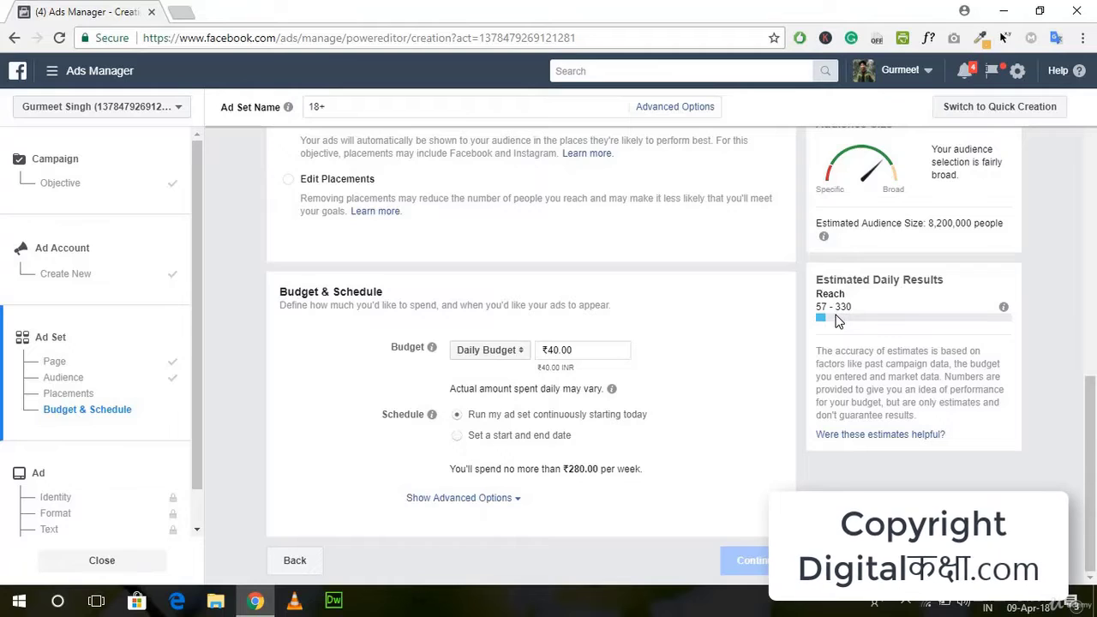
# - Set the ad set's daily budget to ₹200
pyautogui.click(556, 350)
pyautogui.press('BackSpace')
pyautogui.press('BackSpace')
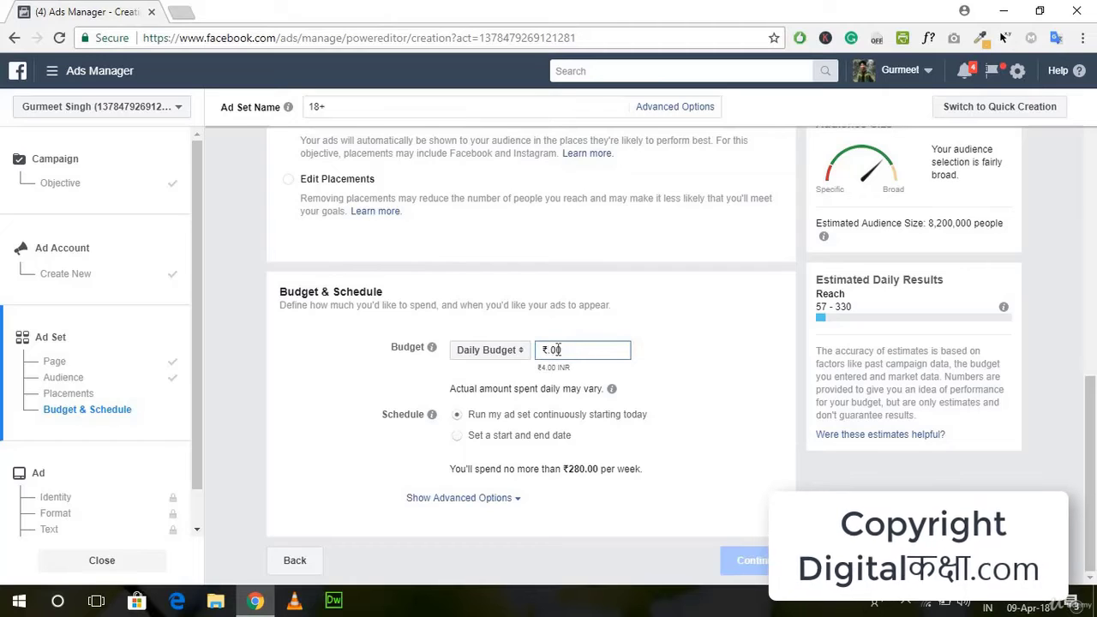
pyautogui.write('2')
pyautogui.press('BackSpace')
pyautogui.write('200')
pyautogui.click(668, 358)
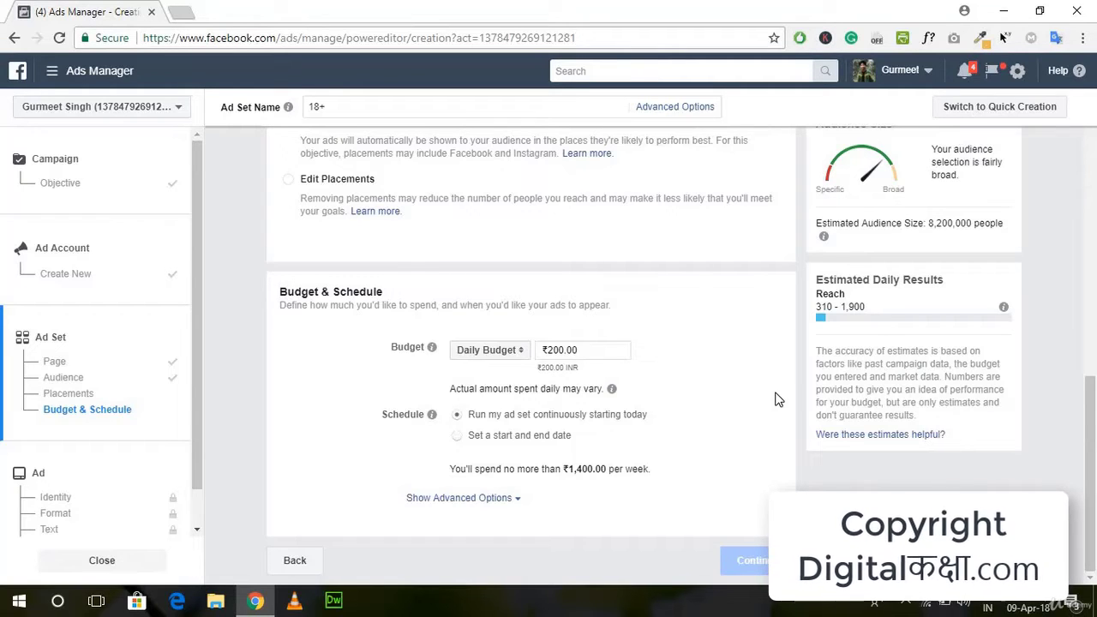
# - Review the placement options and the explanation of daily and lifetime budgets
pyautogui.scroll(3, 776, 400)
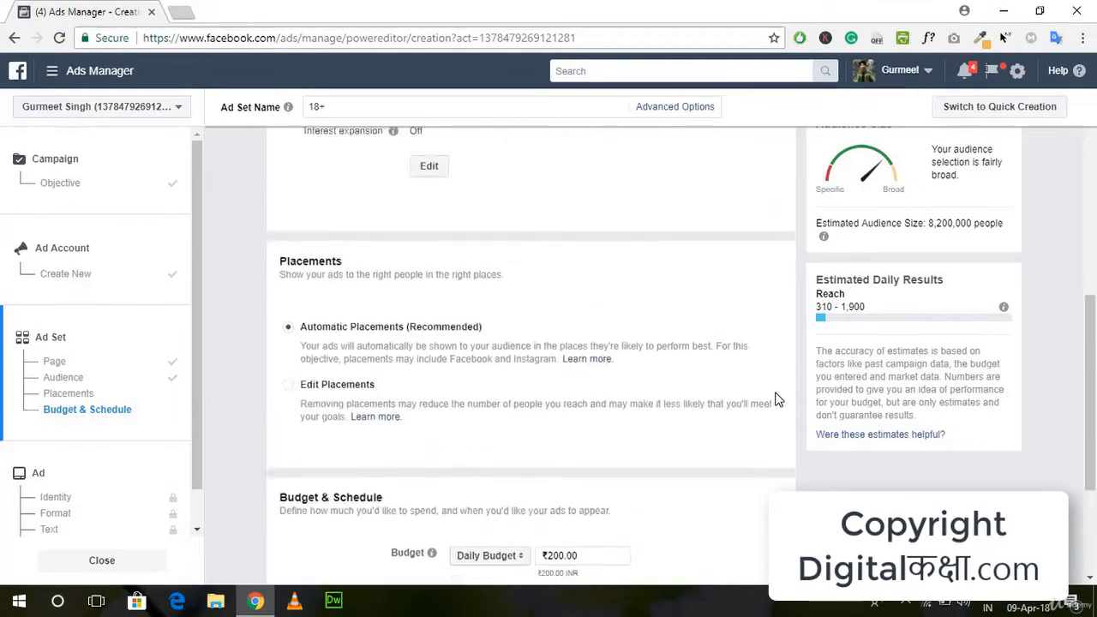
pyautogui.scroll(-4, 776, 399)
pyautogui.scroll(2, 776, 399)
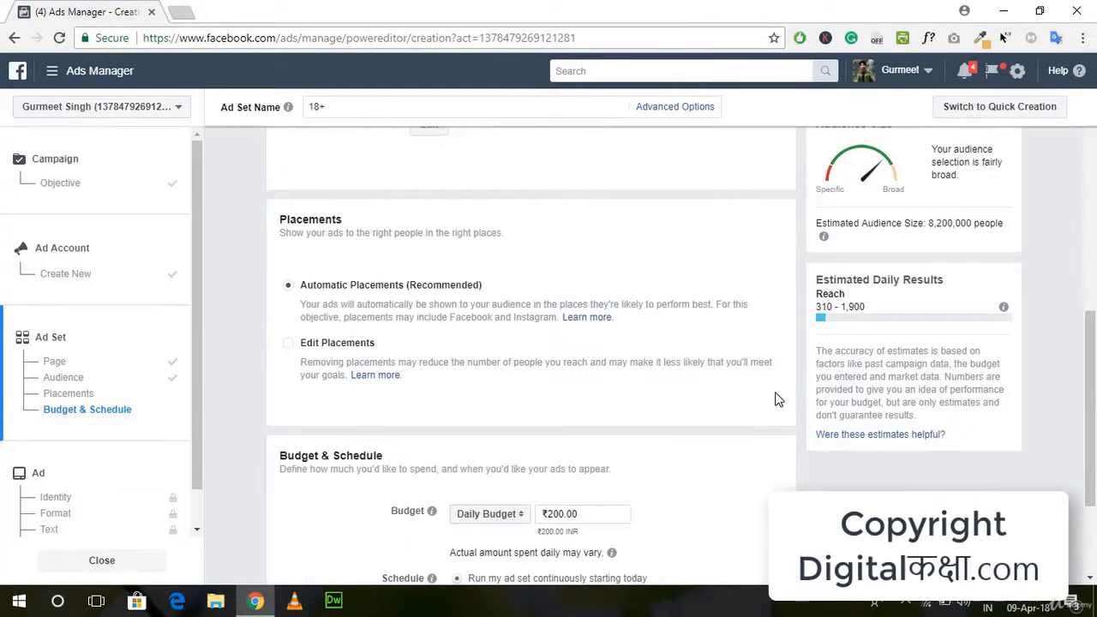
pyautogui.scroll(-1, 776, 399)
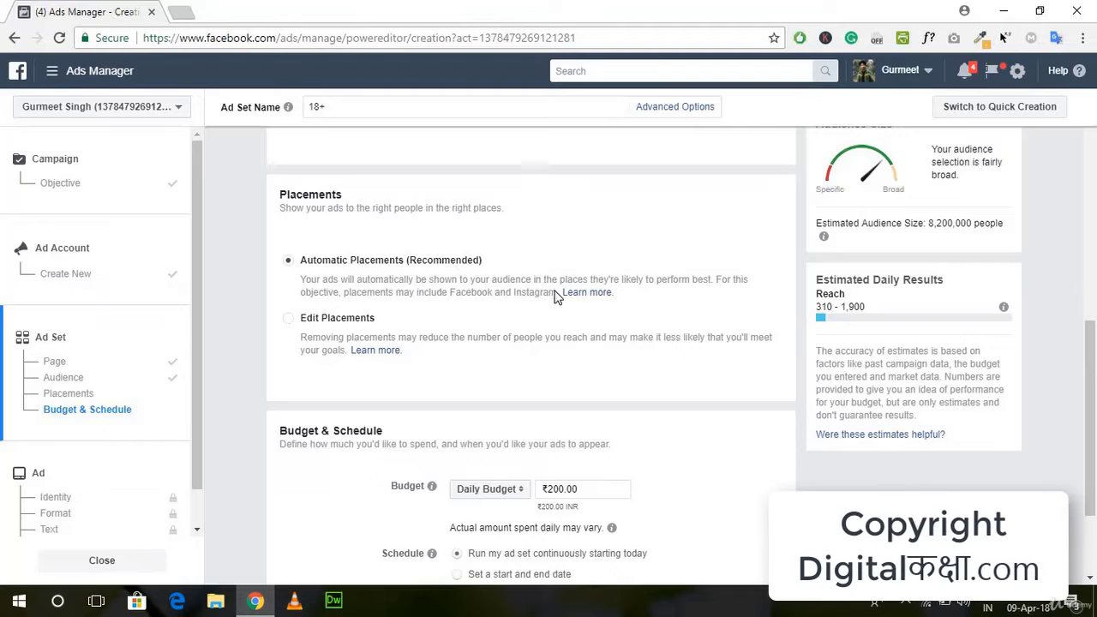
pyautogui.scroll(-1, 577, 396)
pyautogui.scroll(-1, 577, 402)
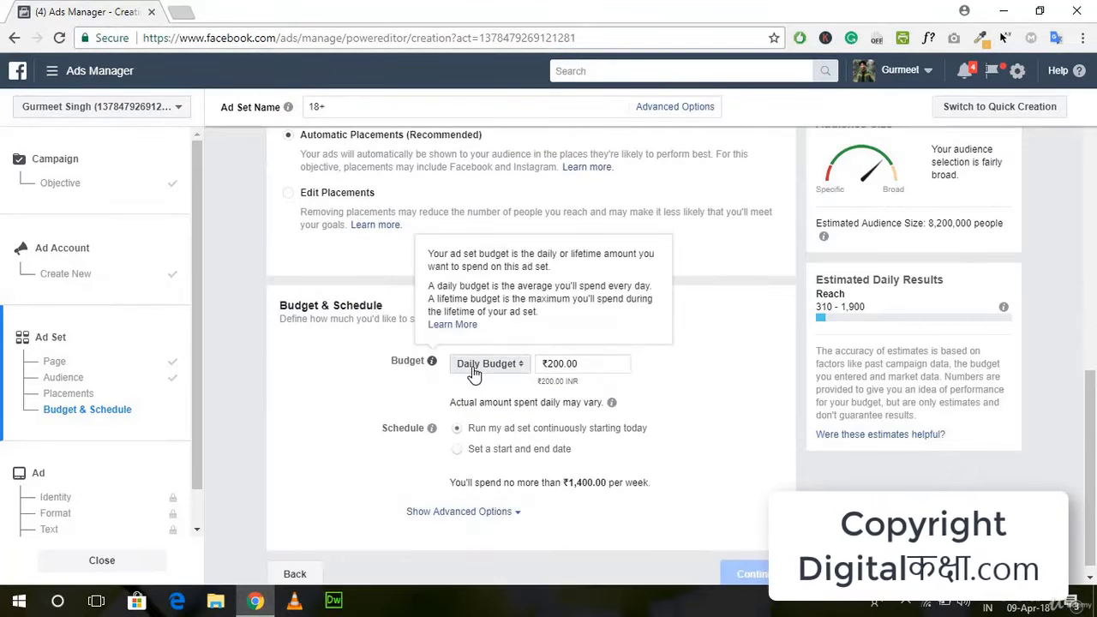
# - Try the Lifetime Budget type for the ad set and switch back to Daily Budget
pyautogui.click(474, 371)
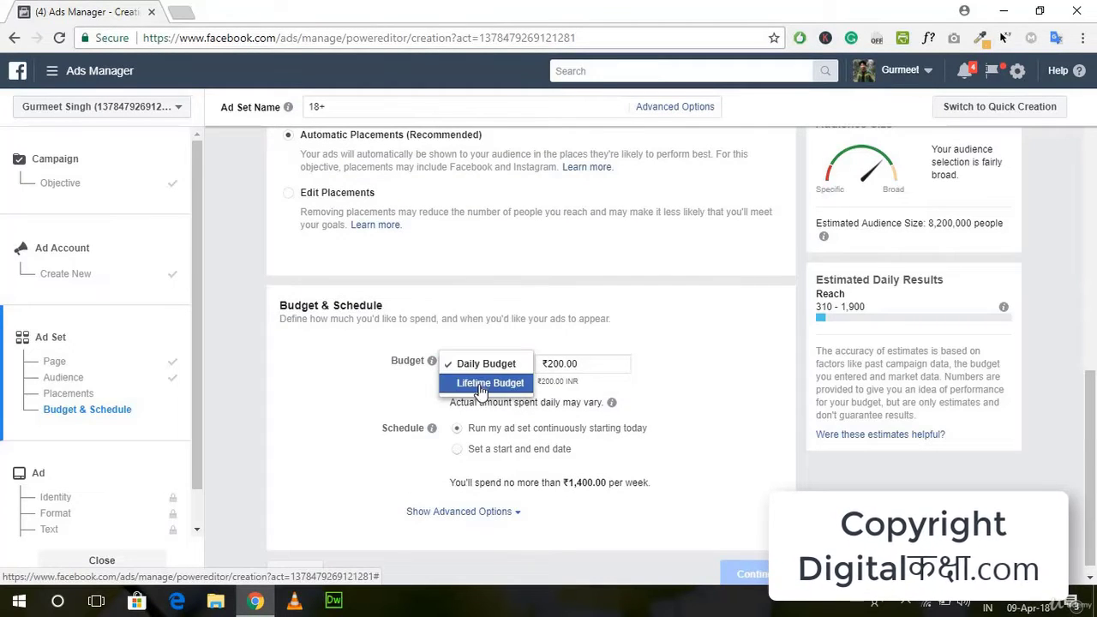
pyautogui.click(490, 383)
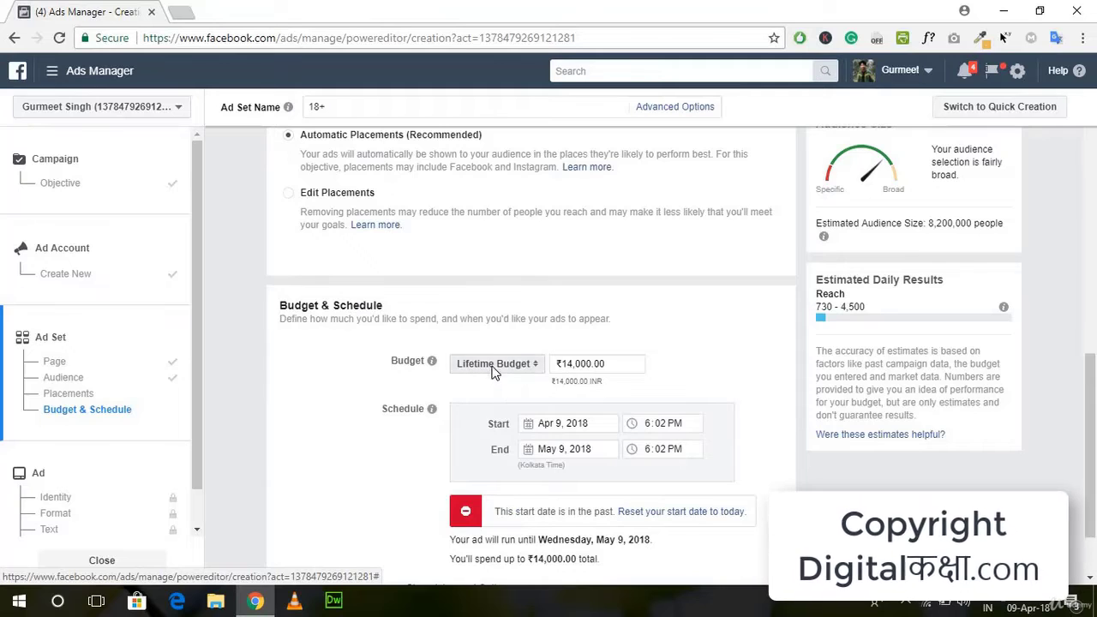
pyautogui.click(496, 366)
pyautogui.click(476, 347)
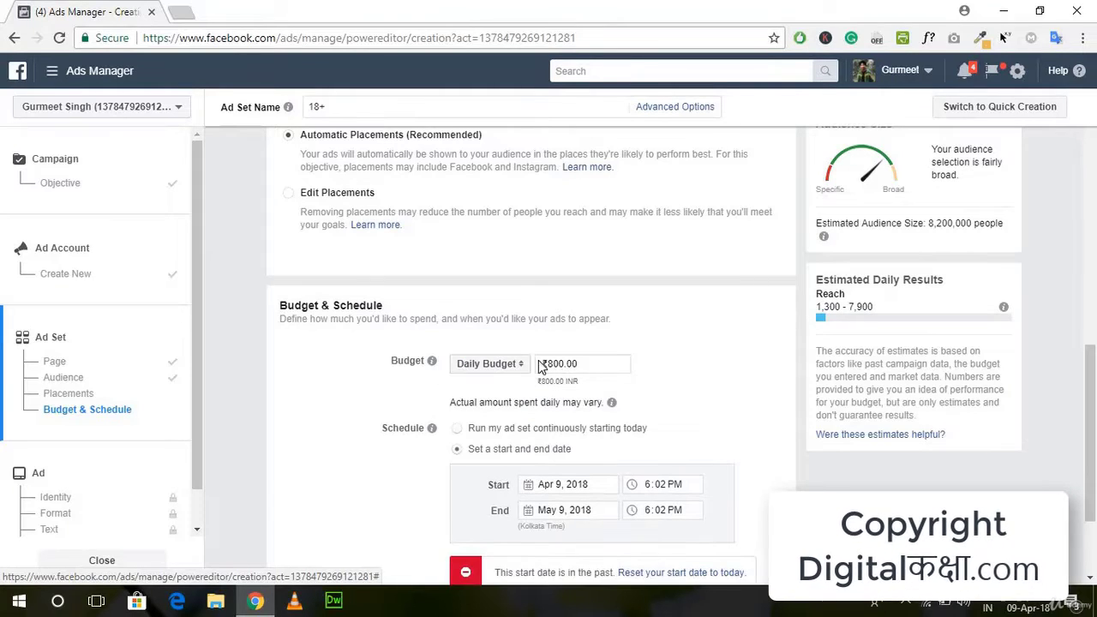
# - Set the ad set's daily budget to ₹200
pyautogui.moveTo(591, 366); pyautogui.dragTo(522, 367)
pyautogui.write('200')
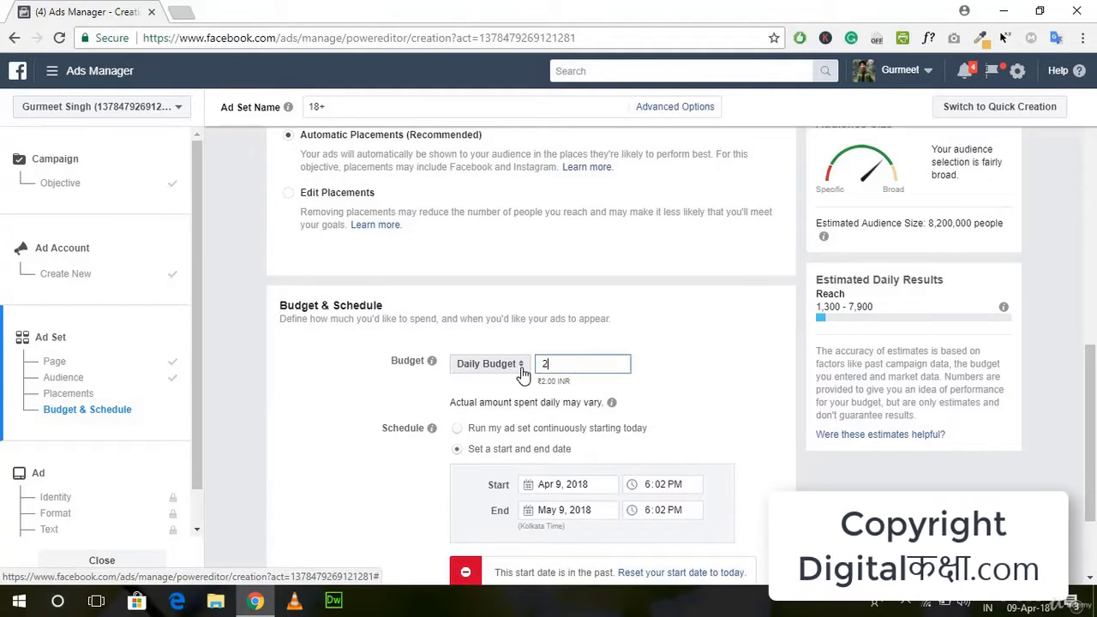
pyautogui.click(685, 395)
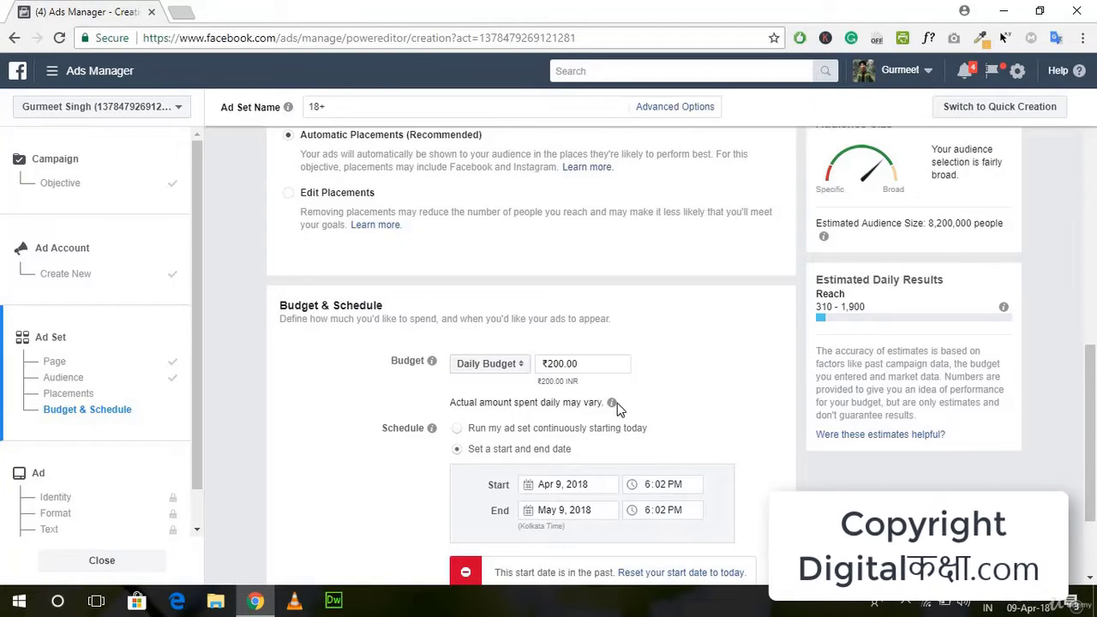
# - Try April 9, 2018 as the end date of the ad set's schedule
pyautogui.scroll(-1, 589, 362)
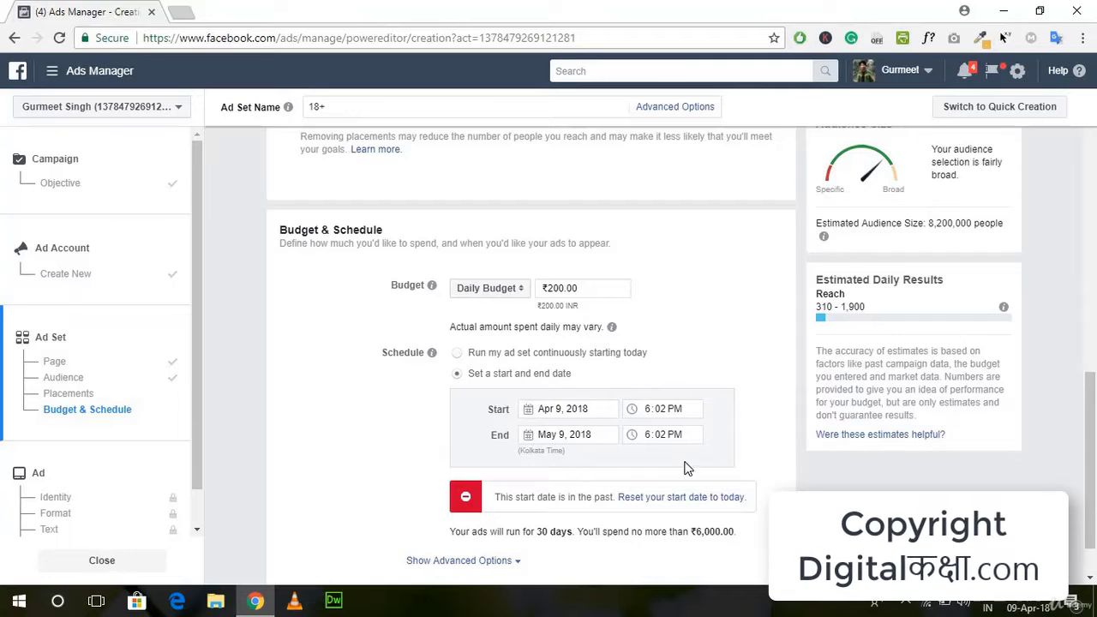
pyautogui.scroll(-1, 643, 438)
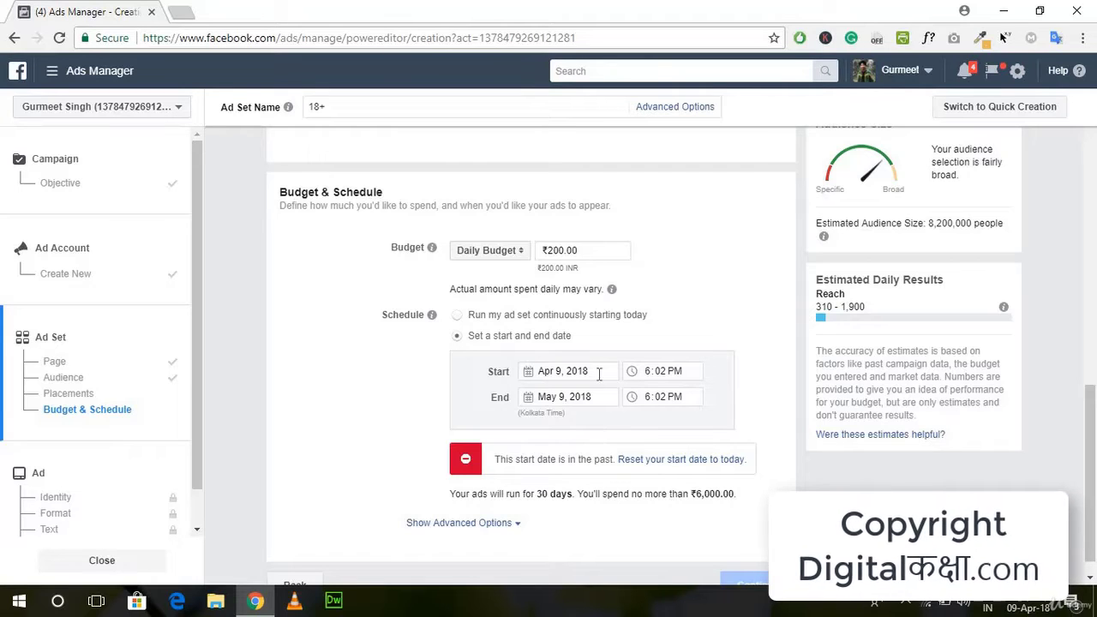
pyautogui.click(560, 399)
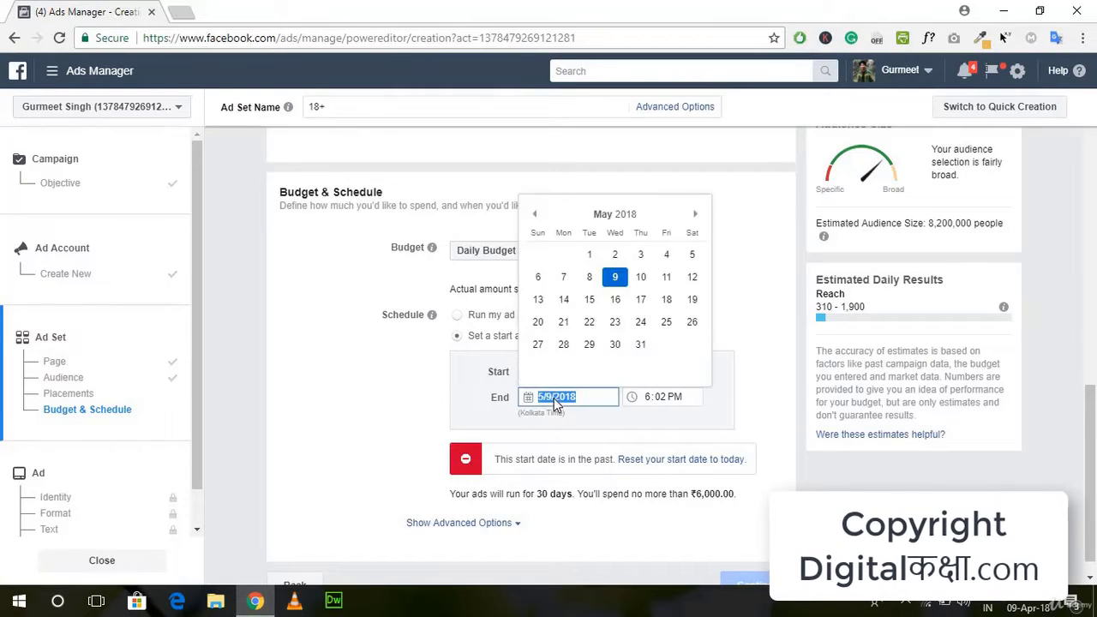
pyautogui.click(534, 218)
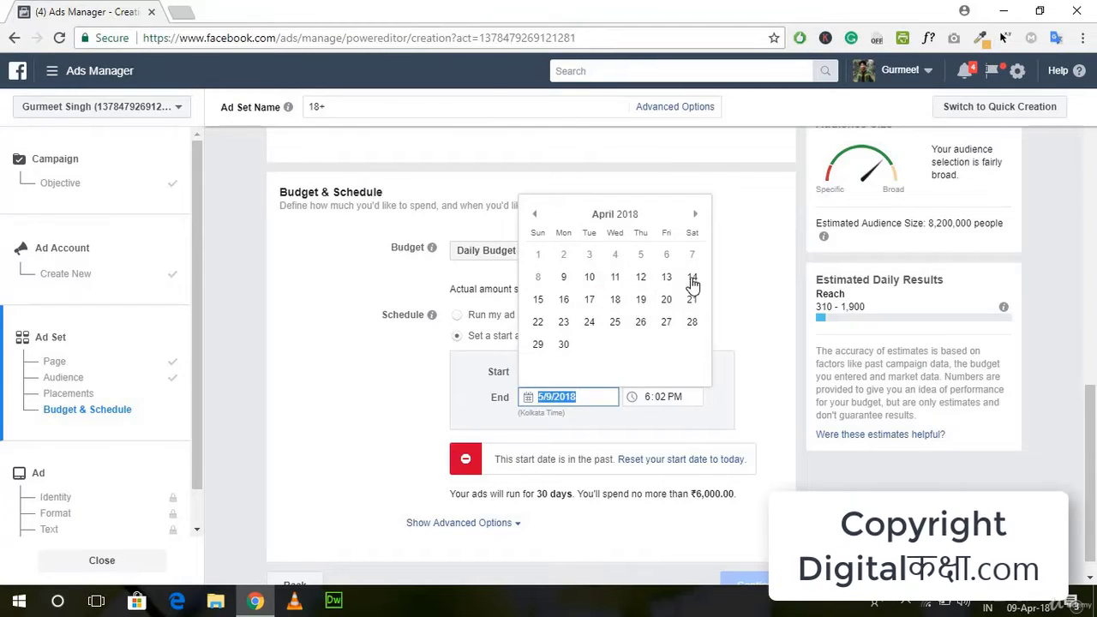
pyautogui.click(563, 278)
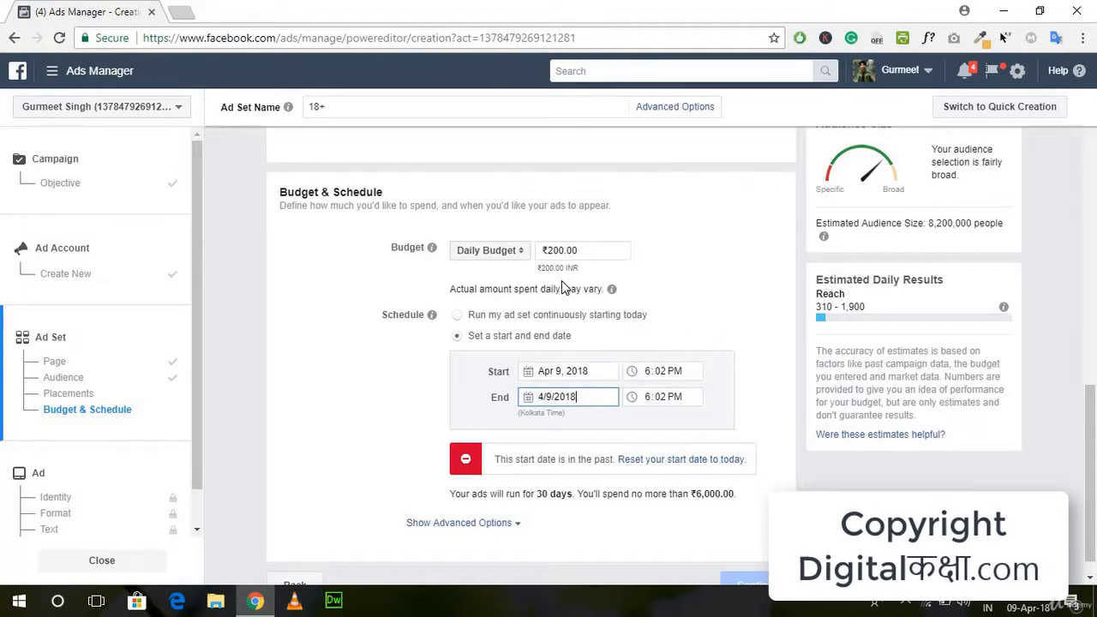
pyautogui.click(741, 413)
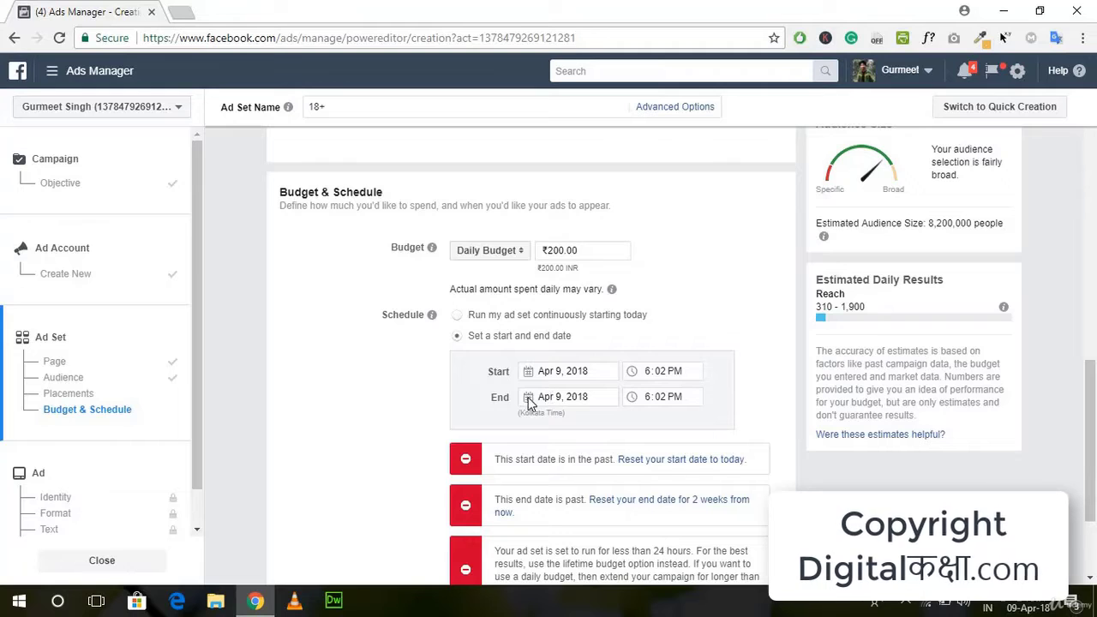
# - Set the schedule's end date to April 10, 2018
pyautogui.click(561, 399)
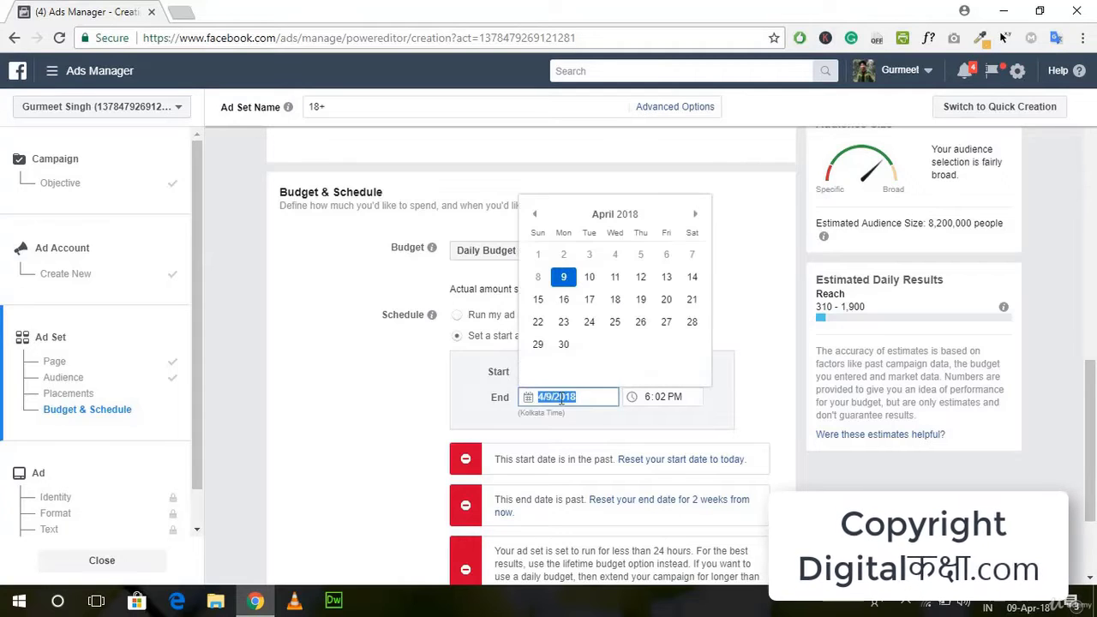
pyautogui.click(588, 277)
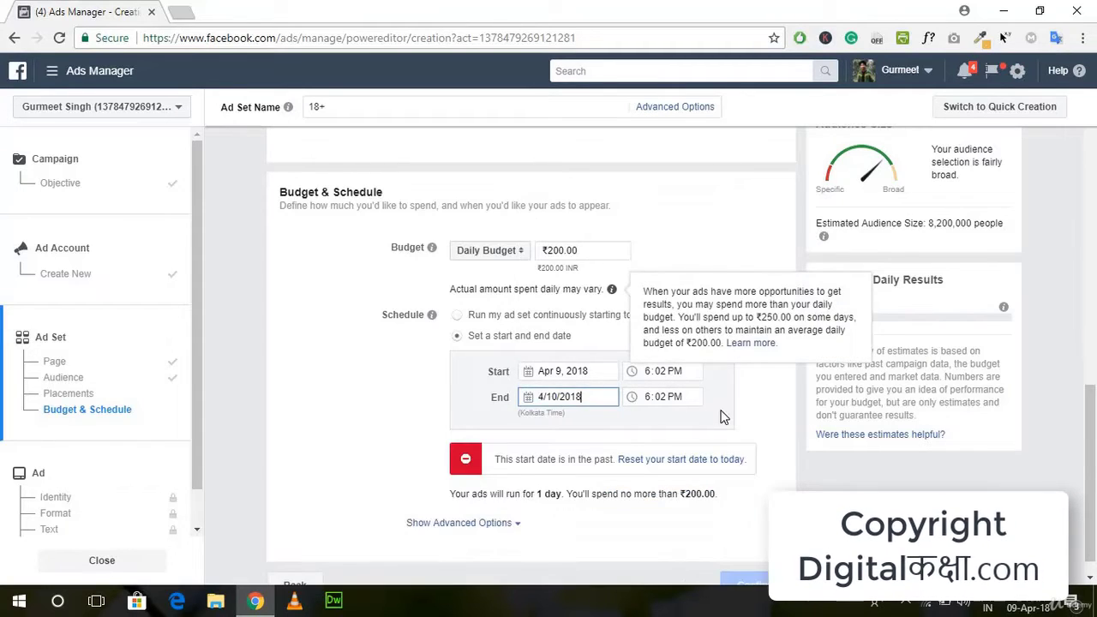
pyautogui.click(721, 411)
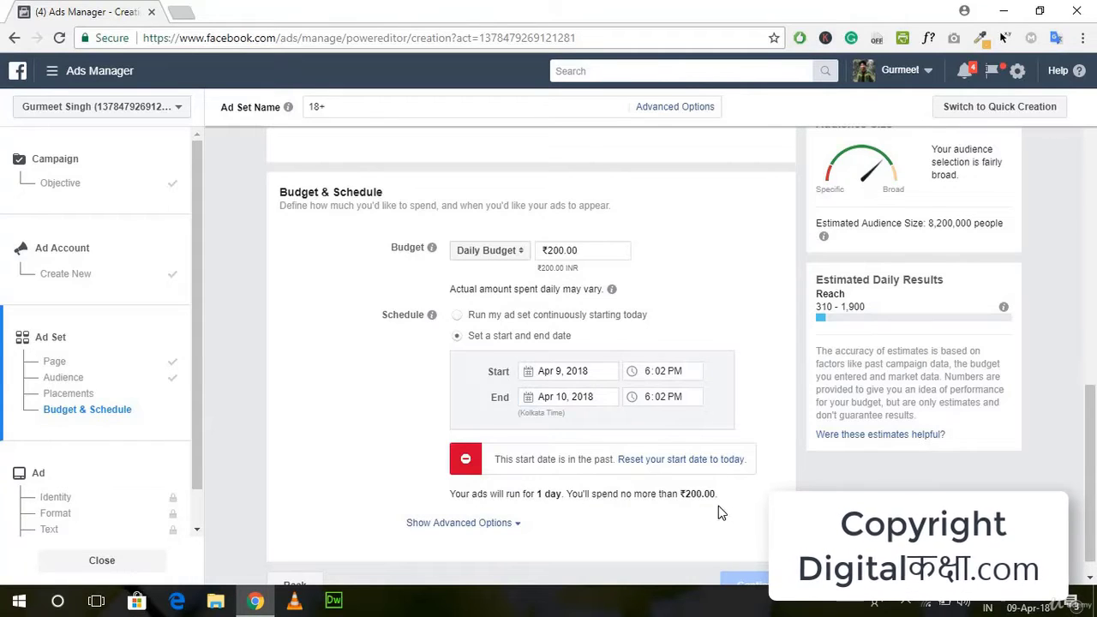
# - Set both the start time and the end time of the ad set's schedule to 6:30 PM
pyautogui.scroll(-1, 729, 512)
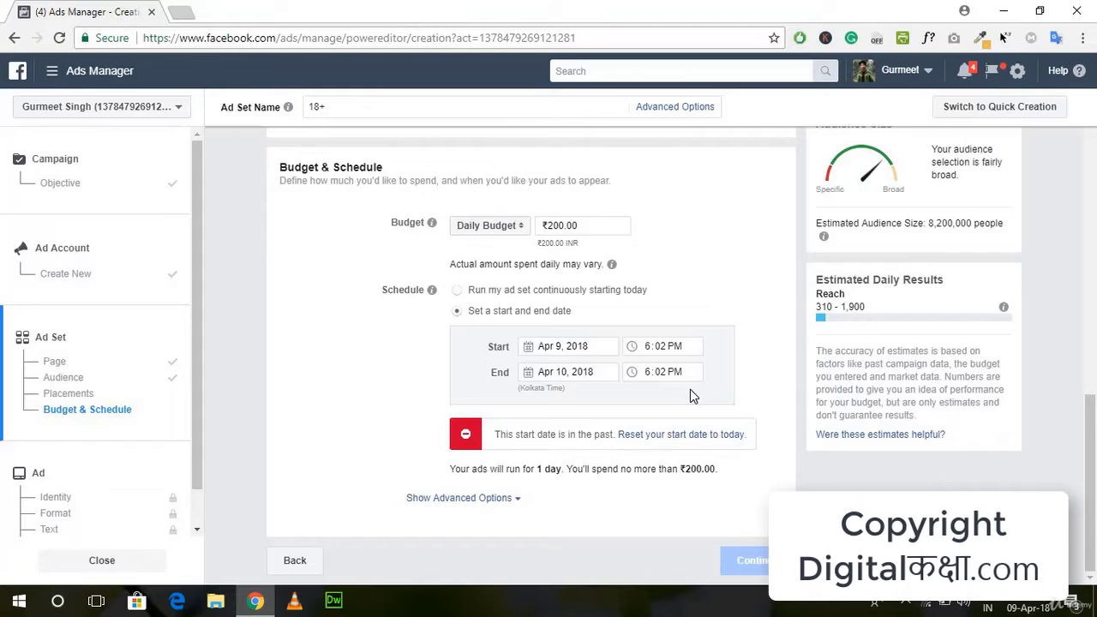
pyautogui.click(664, 346)
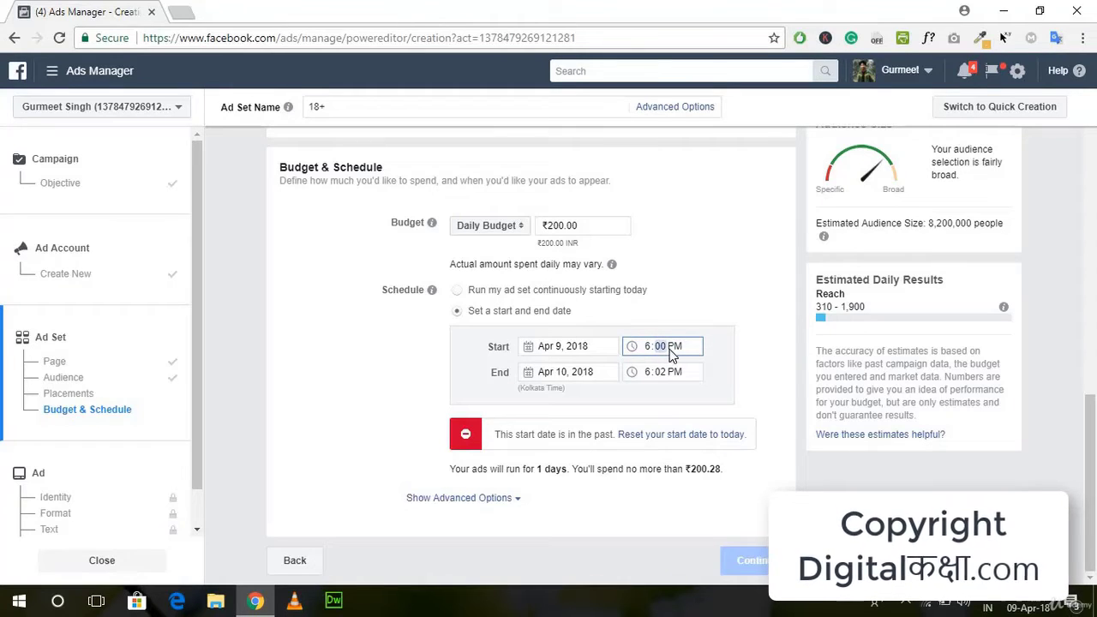
pyautogui.write('13')
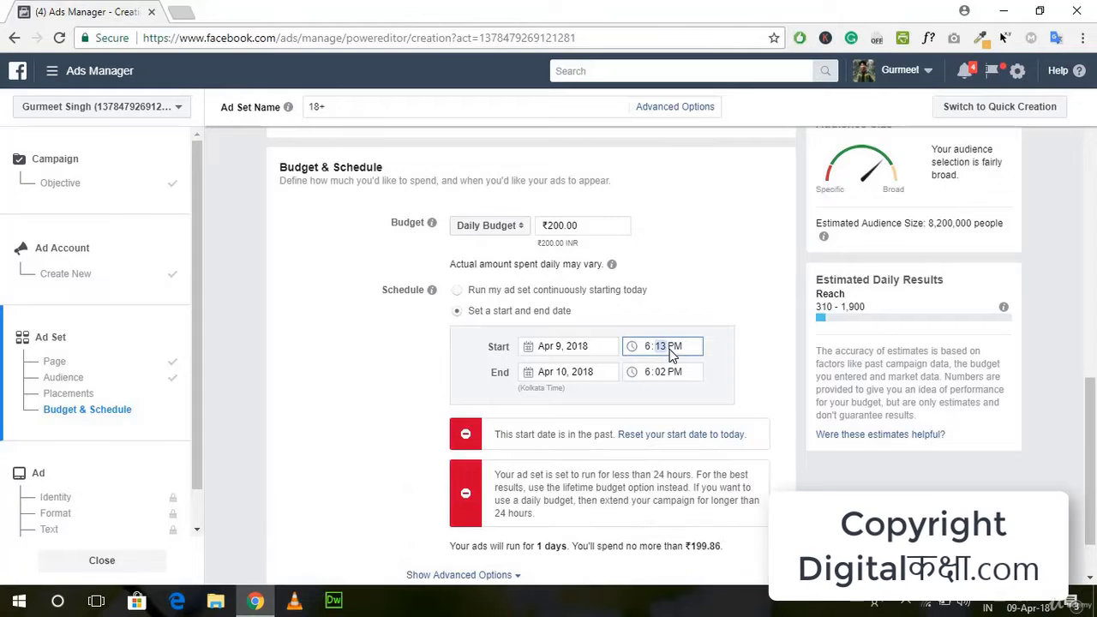
pyautogui.write('30')
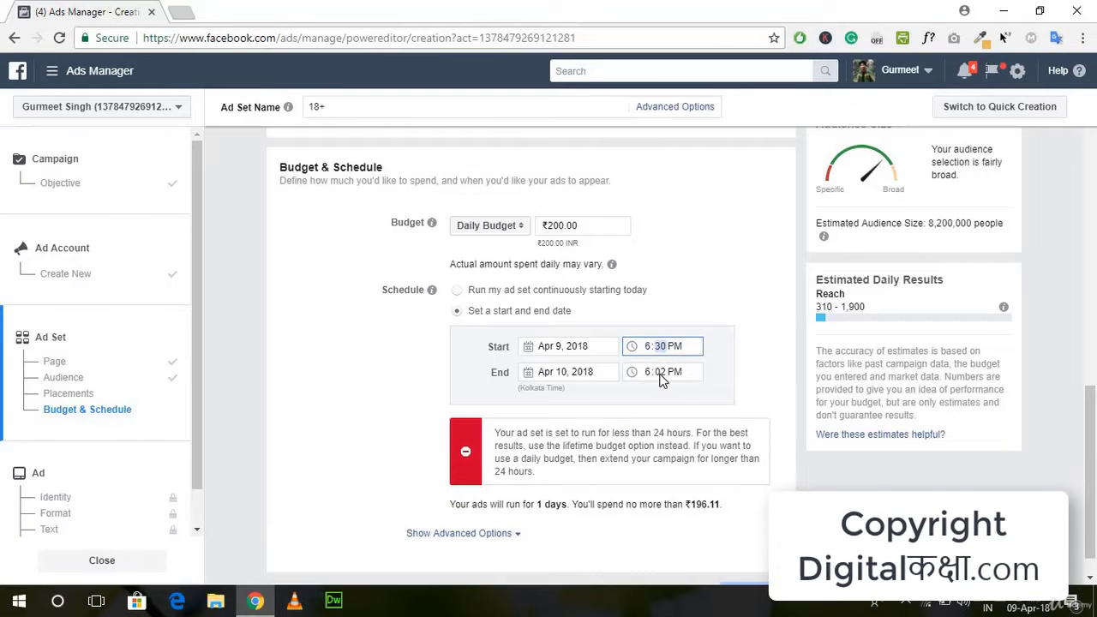
pyautogui.click(662, 376)
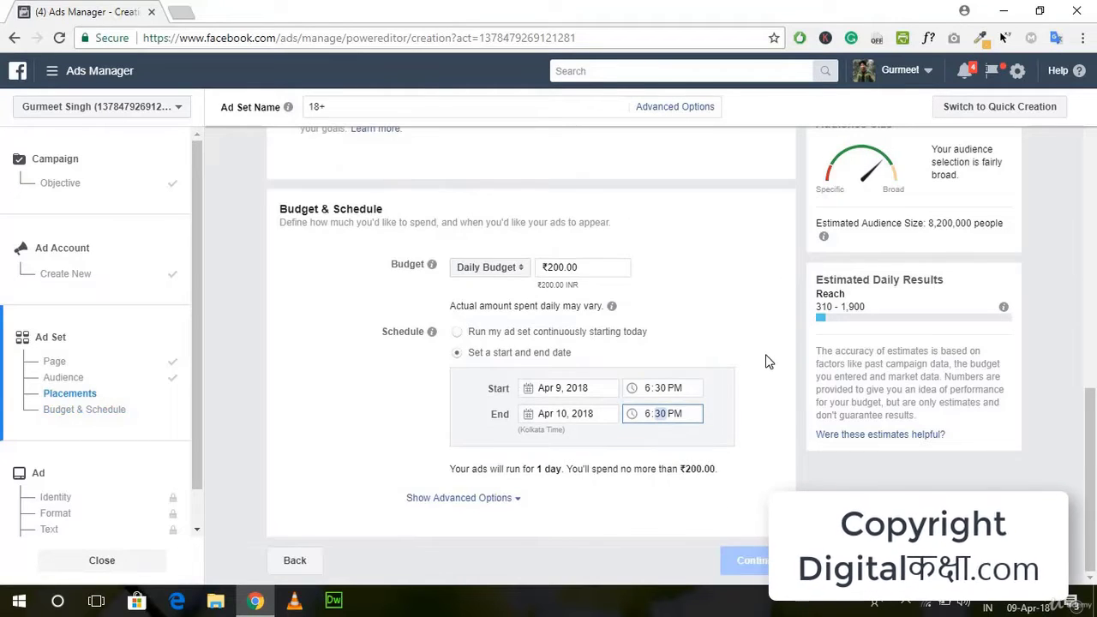
pyautogui.click(765, 363)
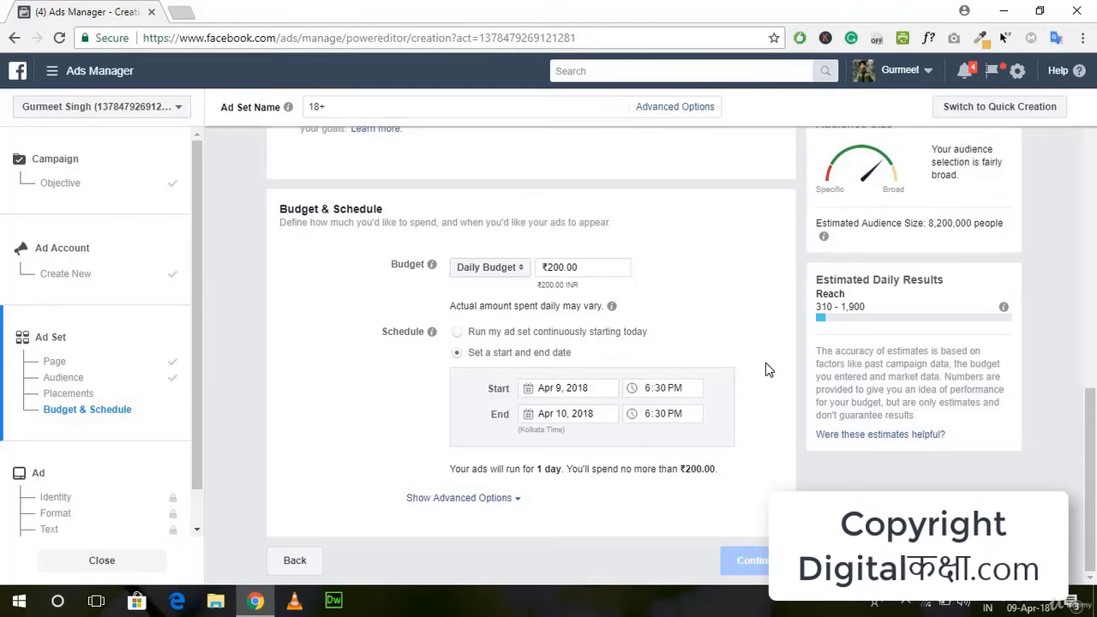
# - Examine the advanced budget options for delivery optimization, bid strategy, ad scheduling and delivery type, and collapse them again
pyautogui.click(514, 499)
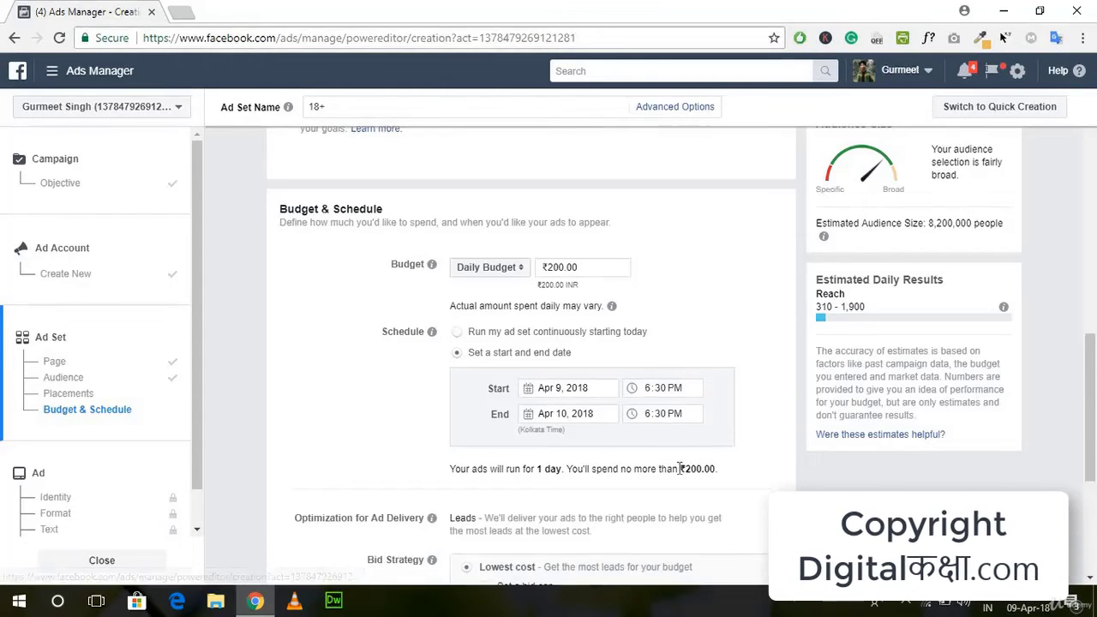
pyautogui.scroll(-2, 346, 351)
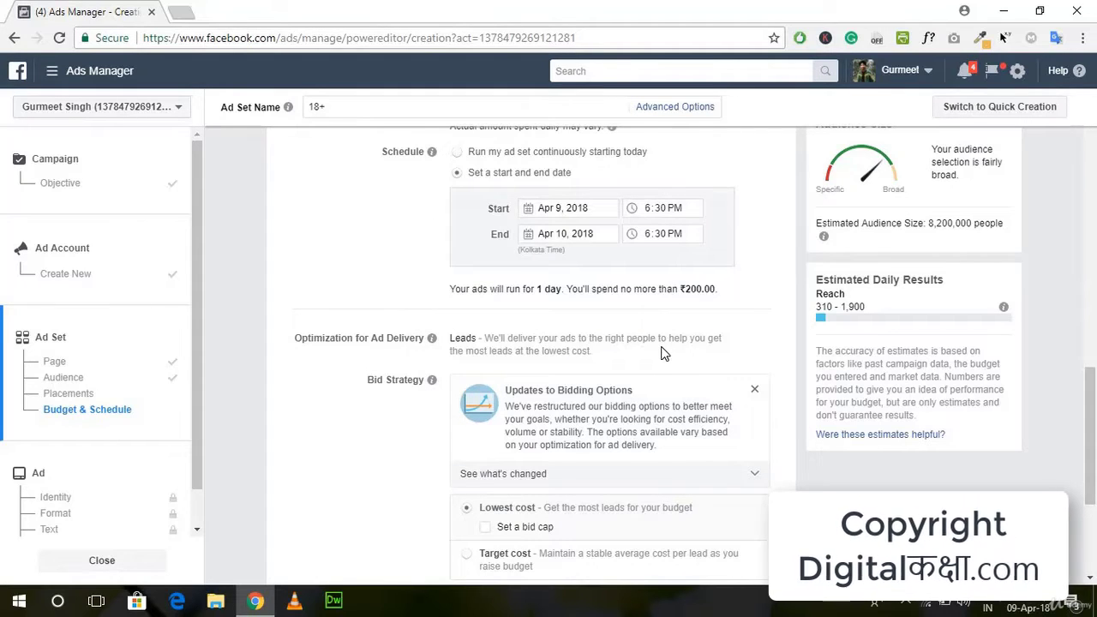
pyautogui.scroll(-2, 746, 385)
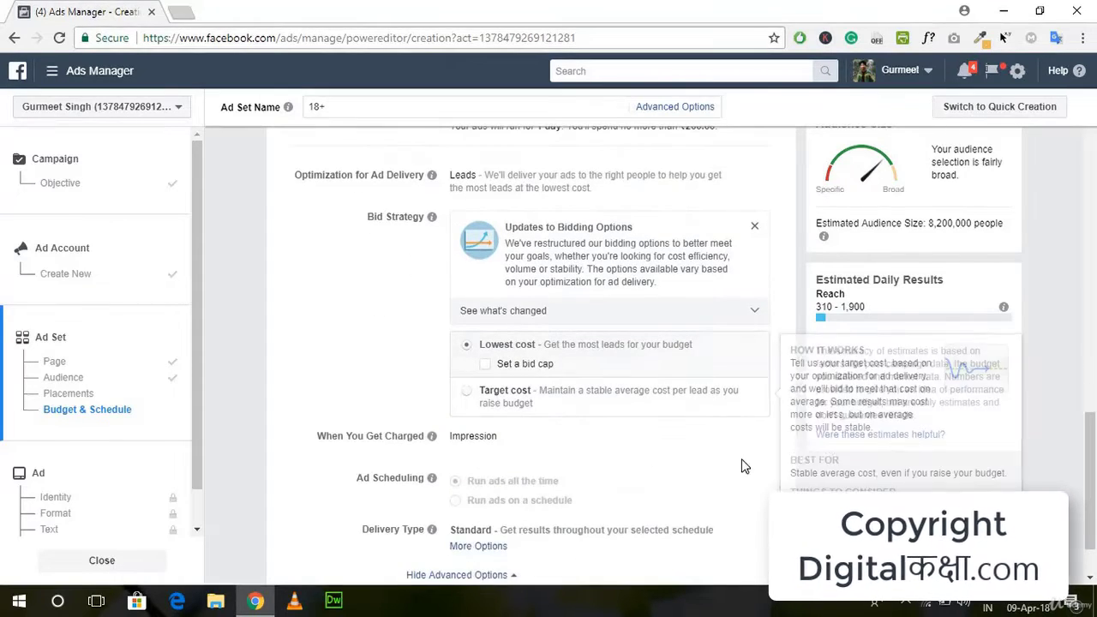
pyautogui.scroll(-1, 506, 388)
pyautogui.scroll(1, 762, 300)
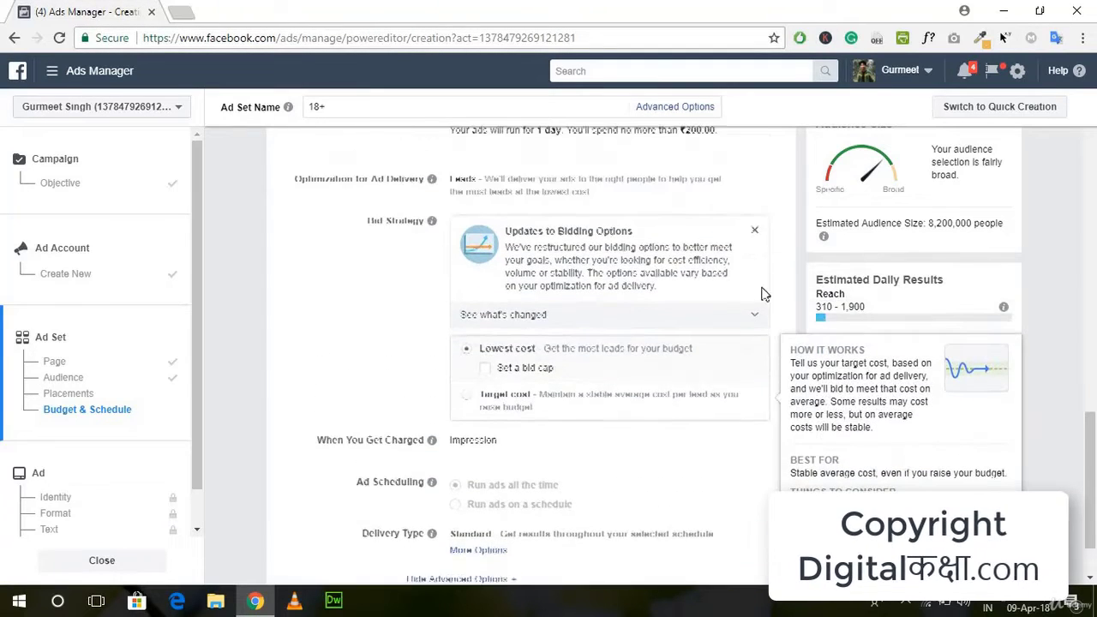
pyautogui.scroll(-1, 538, 513)
pyautogui.click(509, 502)
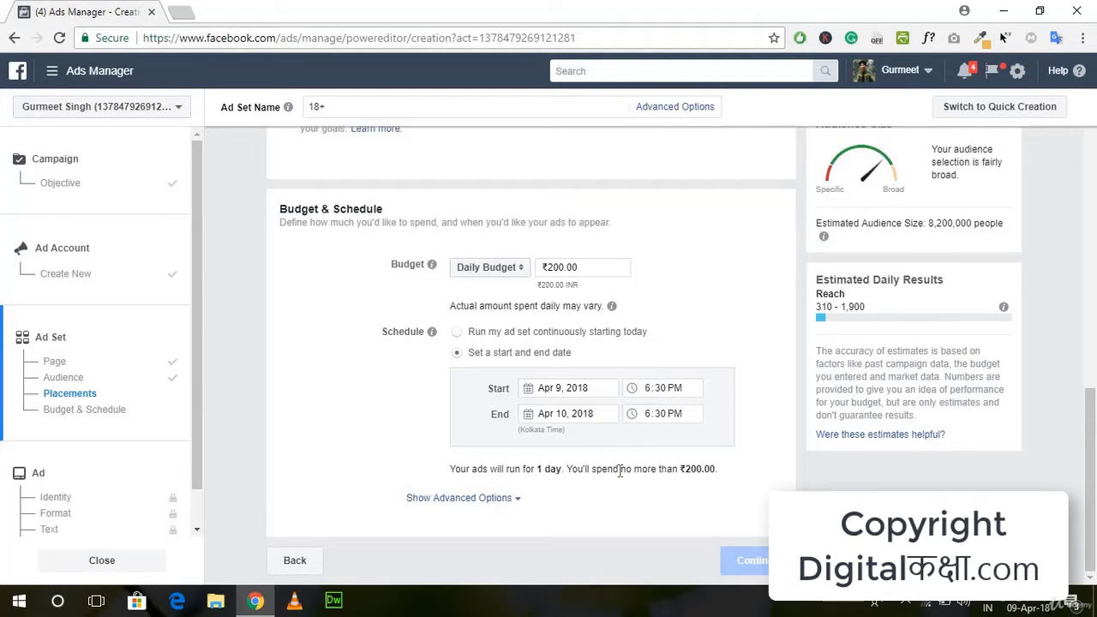
# - Open Facebook's Lead Ads Terms for the Digital Kaksha page and agree to them
pyautogui.scroll(1, 619, 473)
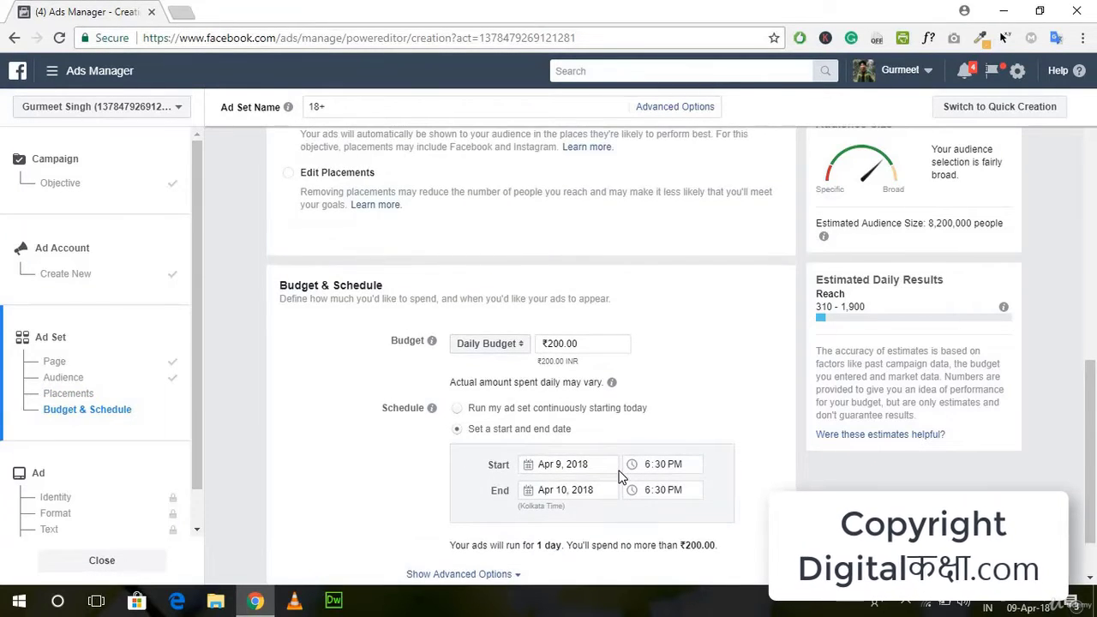
pyautogui.scroll(-1, 711, 355)
pyautogui.scroll(10, 711, 355)
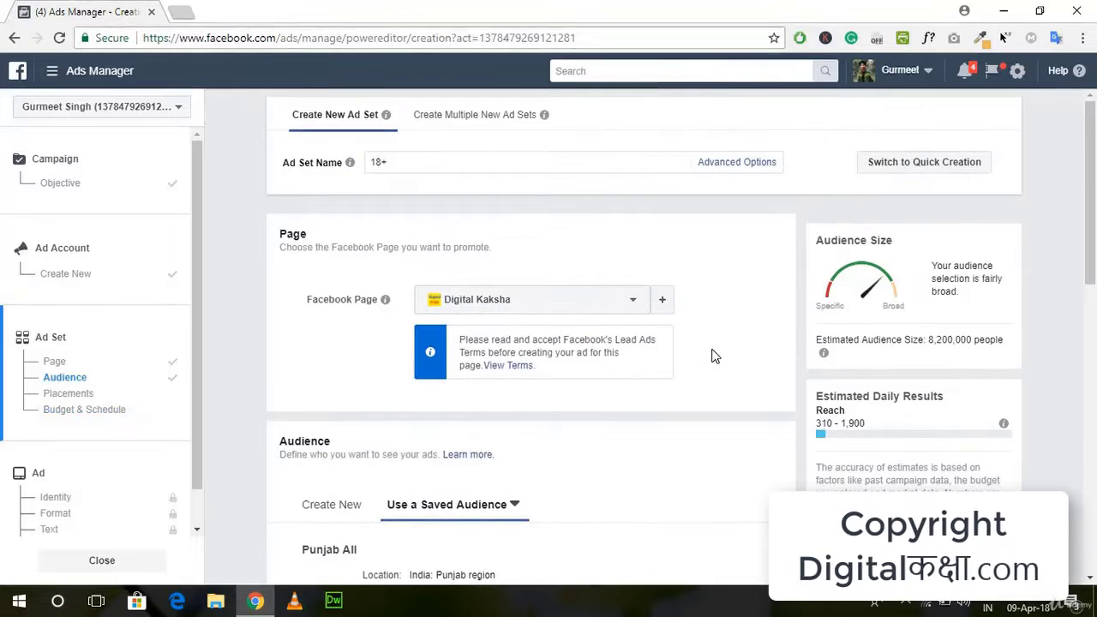
pyautogui.scroll(-10, 710, 355)
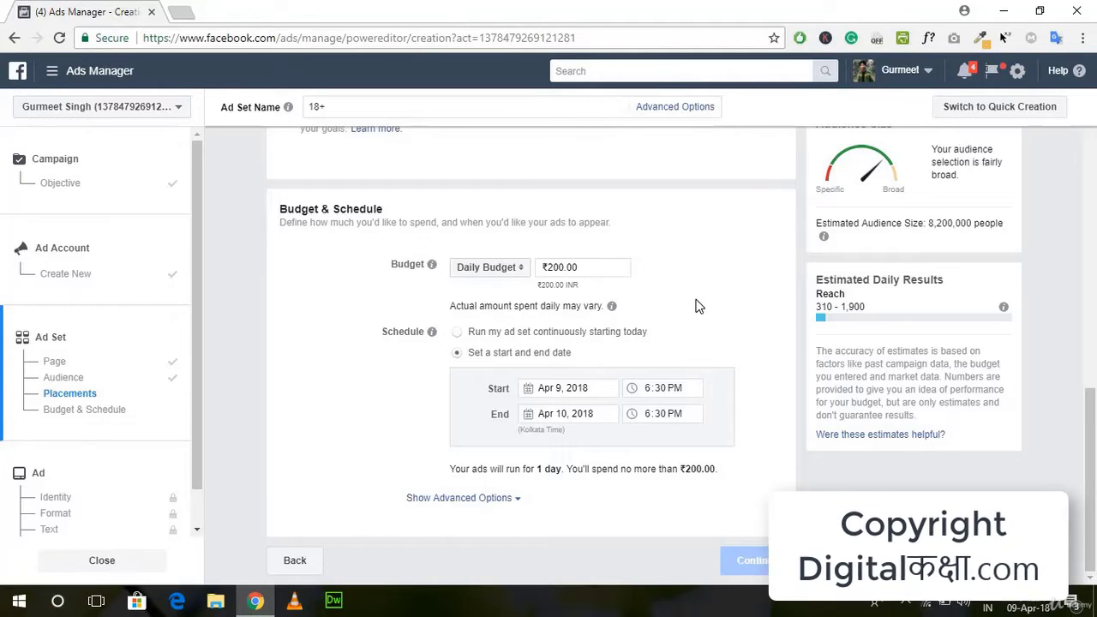
pyautogui.scroll(2, 686, 303)
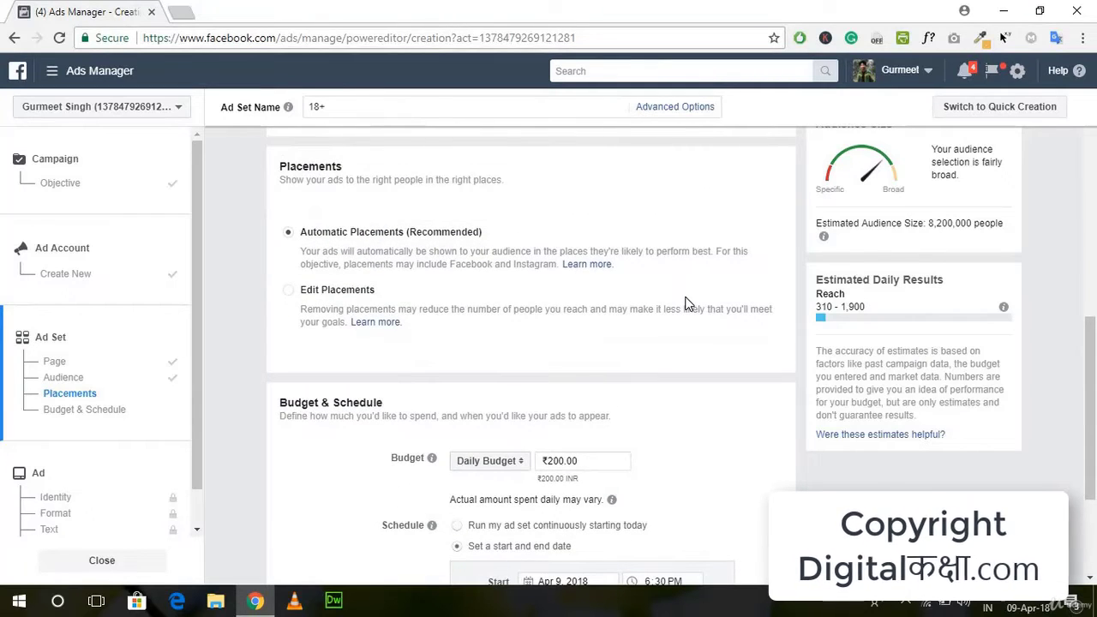
pyautogui.scroll(4, 686, 303)
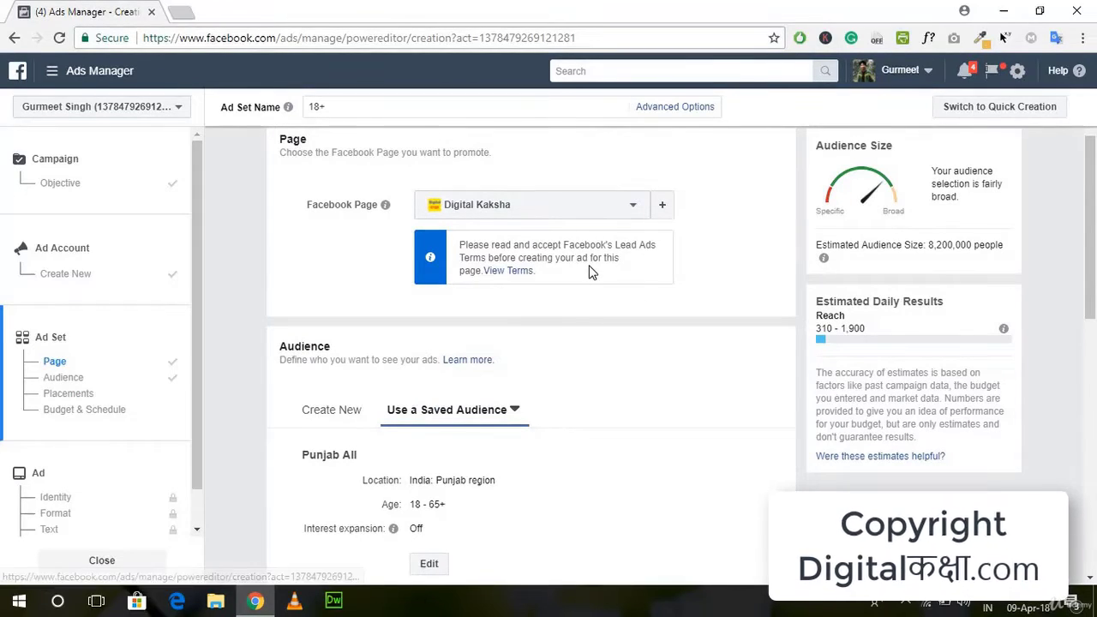
pyautogui.click(515, 271)
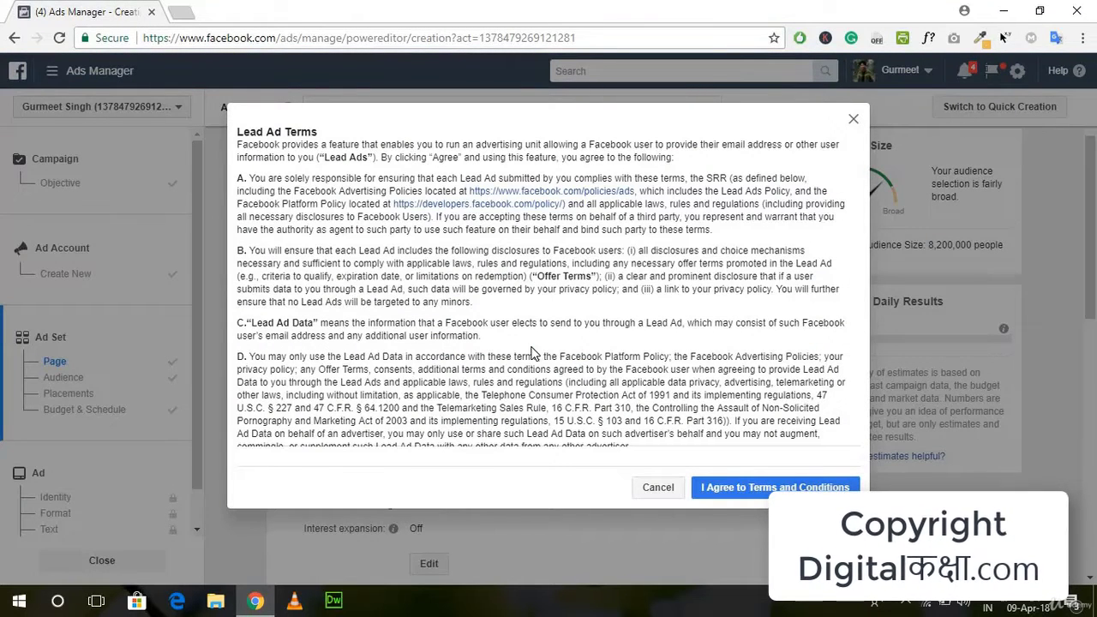
pyautogui.click(749, 493)
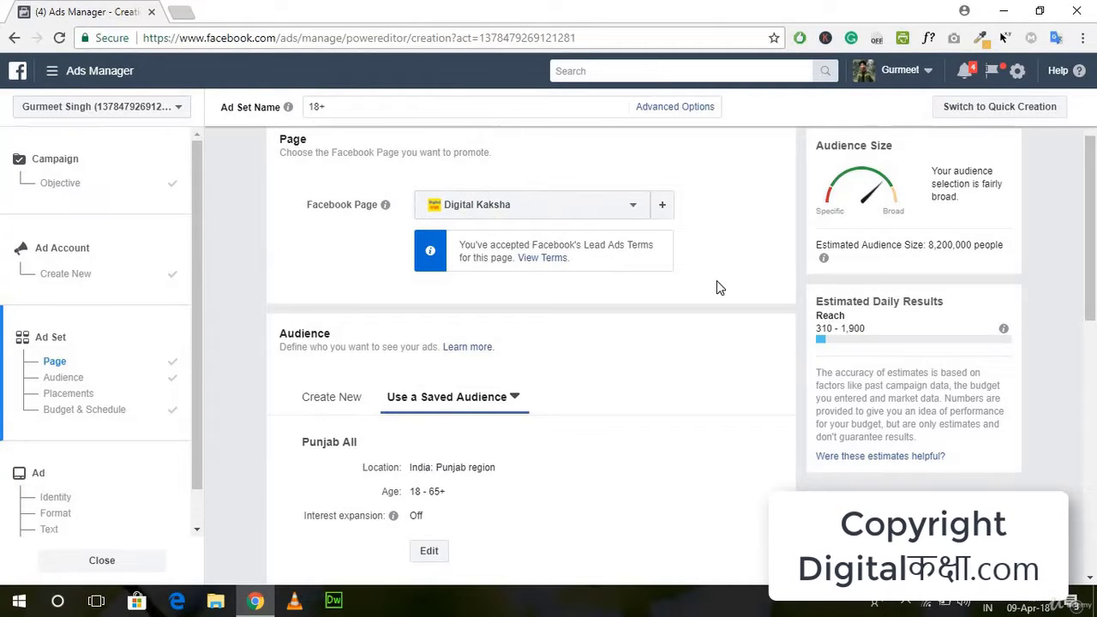
# - Review the ad set's page, audience, placement, and budget and schedule settings
pyautogui.scroll(-10, 718, 288)
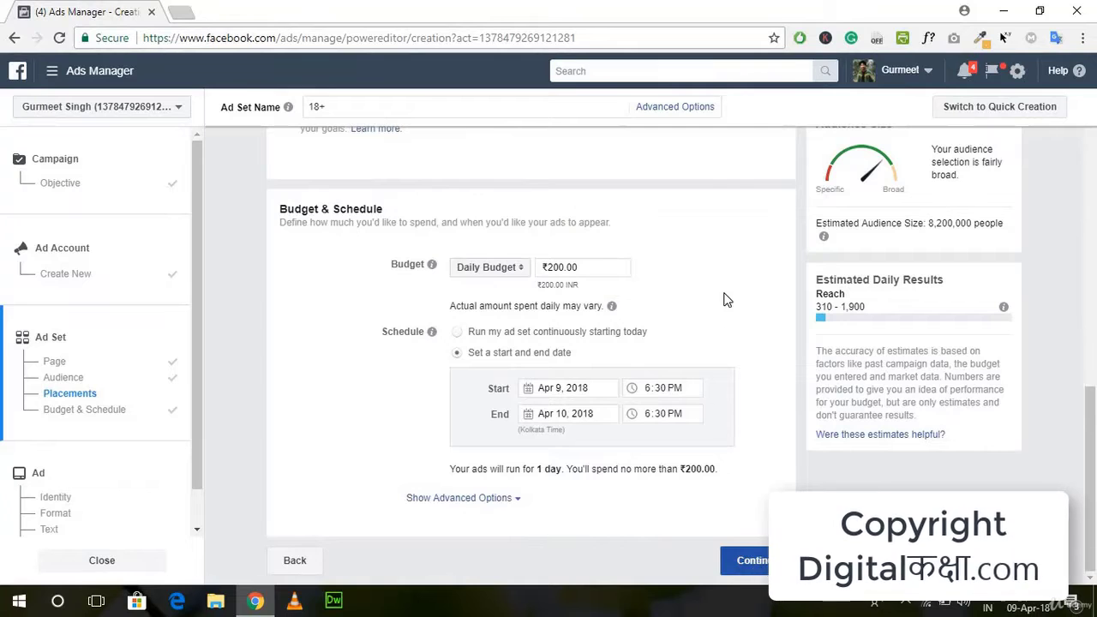
pyautogui.scroll(5, 723, 299)
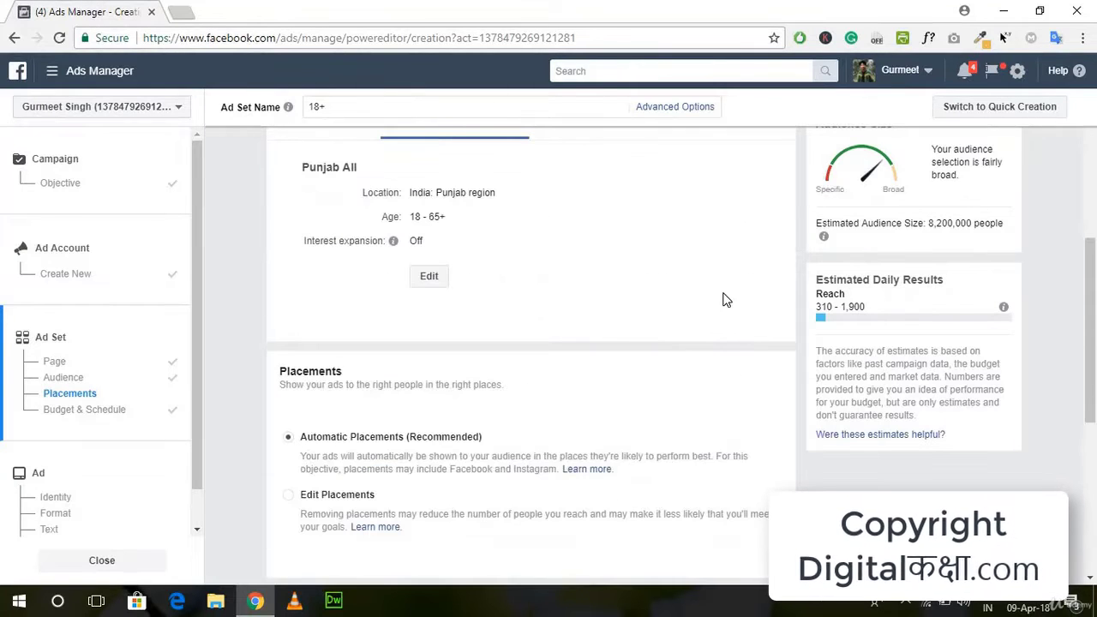
pyautogui.scroll(4, 722, 300)
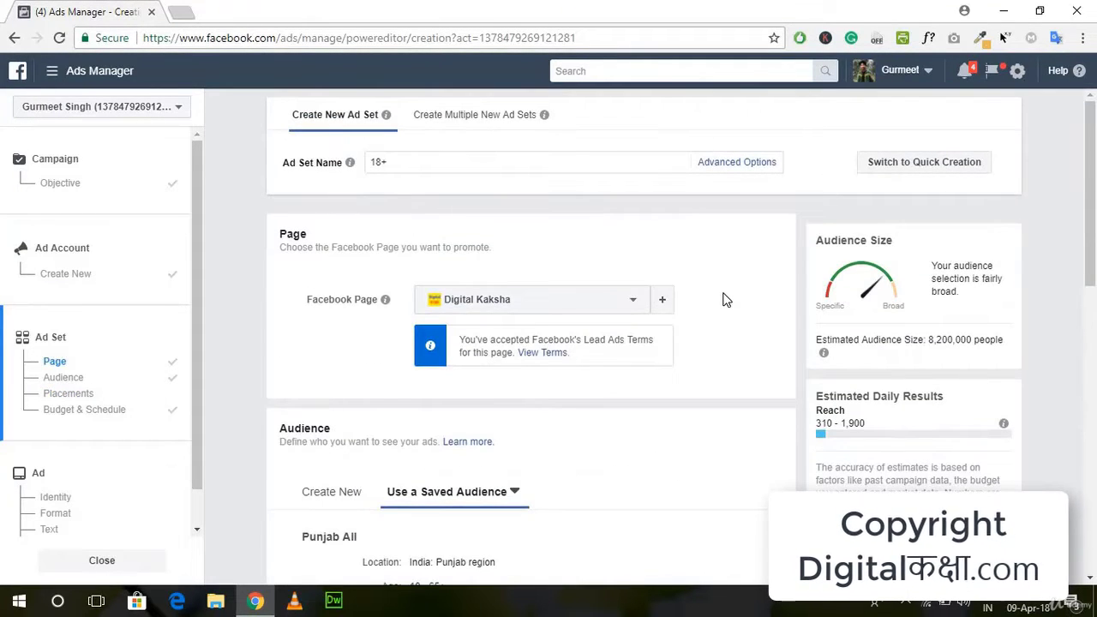
# - Check the ad set's audience, placements, budget and schedule, and continue to the ad setup
pyautogui.scroll(-4, 723, 299)
pyautogui.scroll(-1, 723, 299)
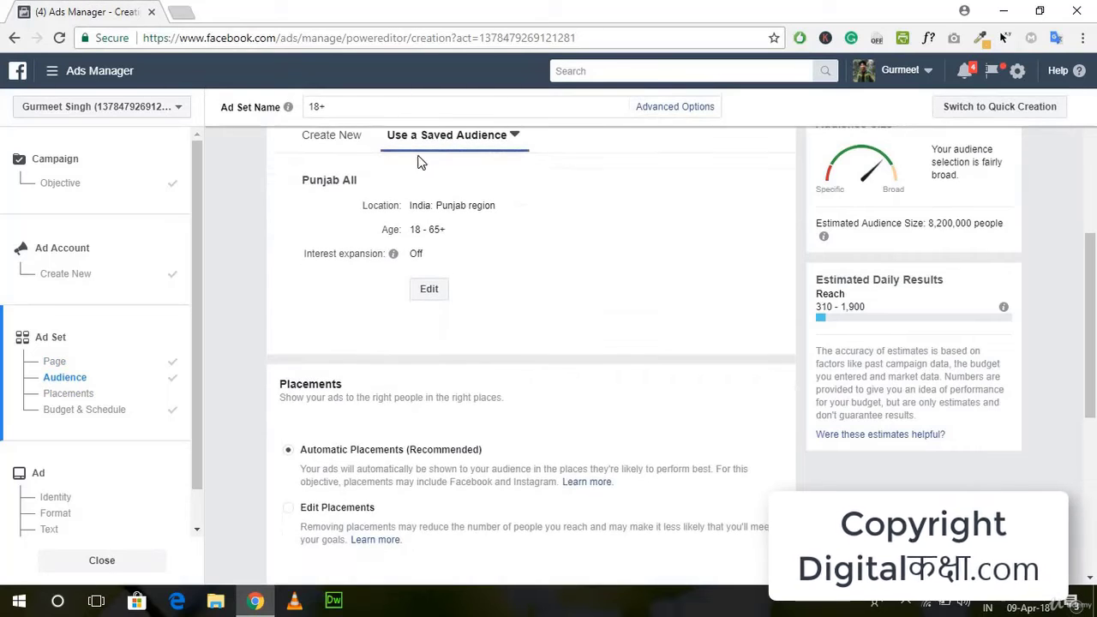
pyautogui.scroll(-5, 587, 301)
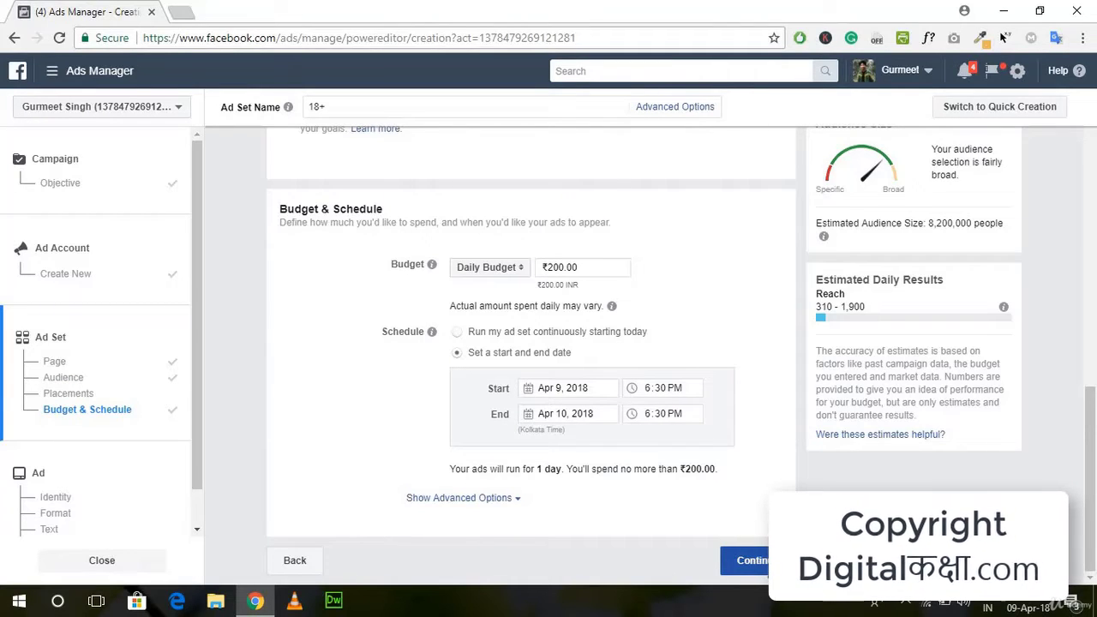
pyautogui.click(755, 560)
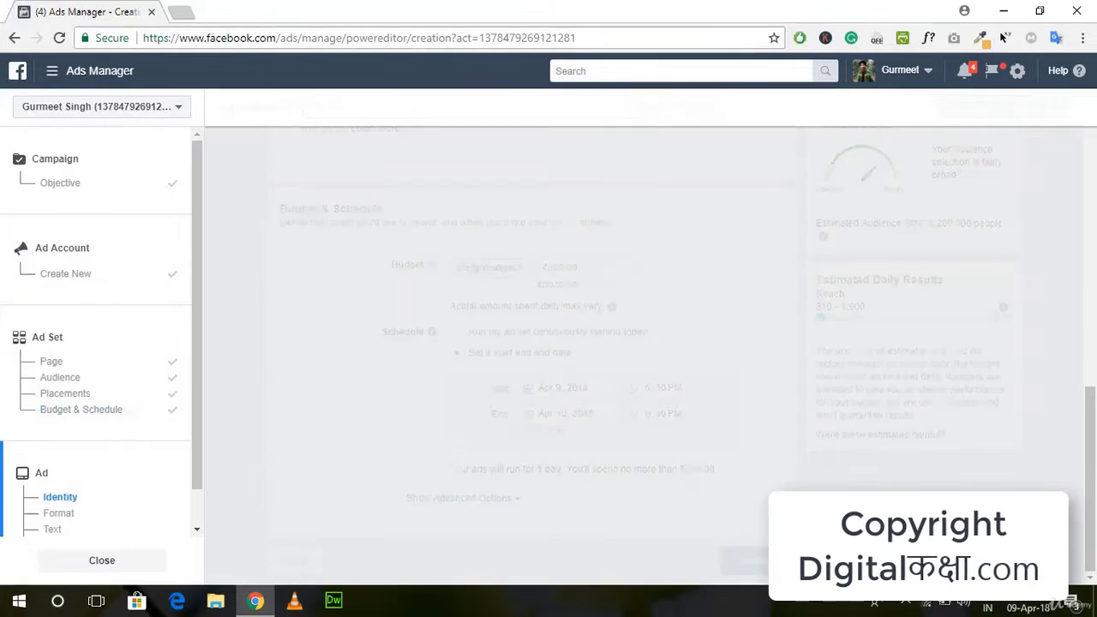
# - Choose Single Image as the ad's format
pyautogui.scroll(-2, 580, 294)
pyautogui.scroll(2, 580, 294)
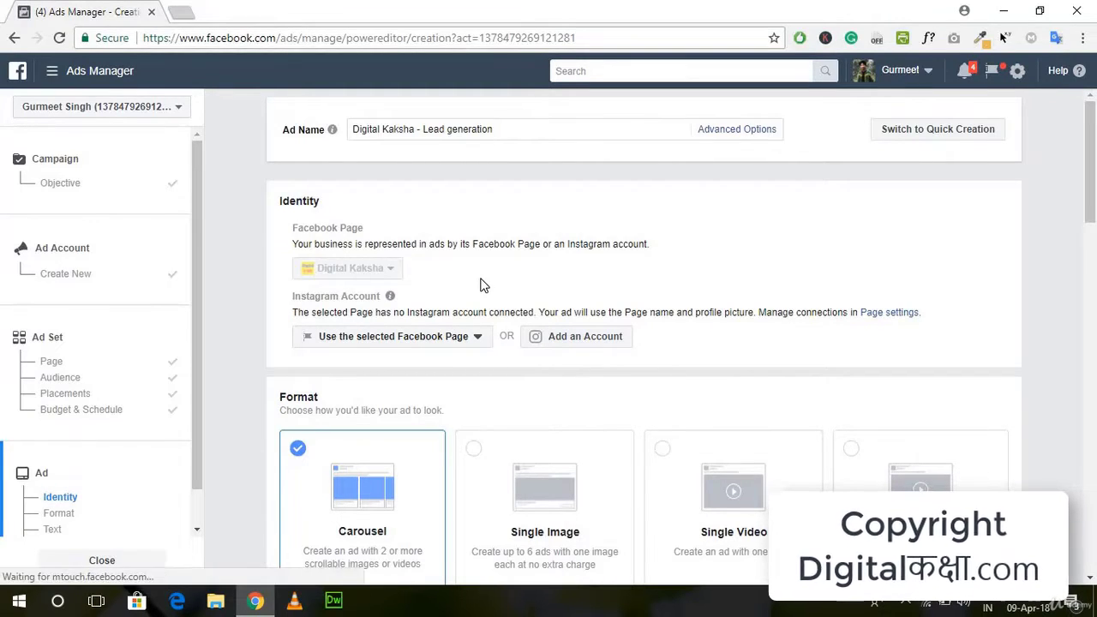
pyautogui.scroll(-1, 480, 285)
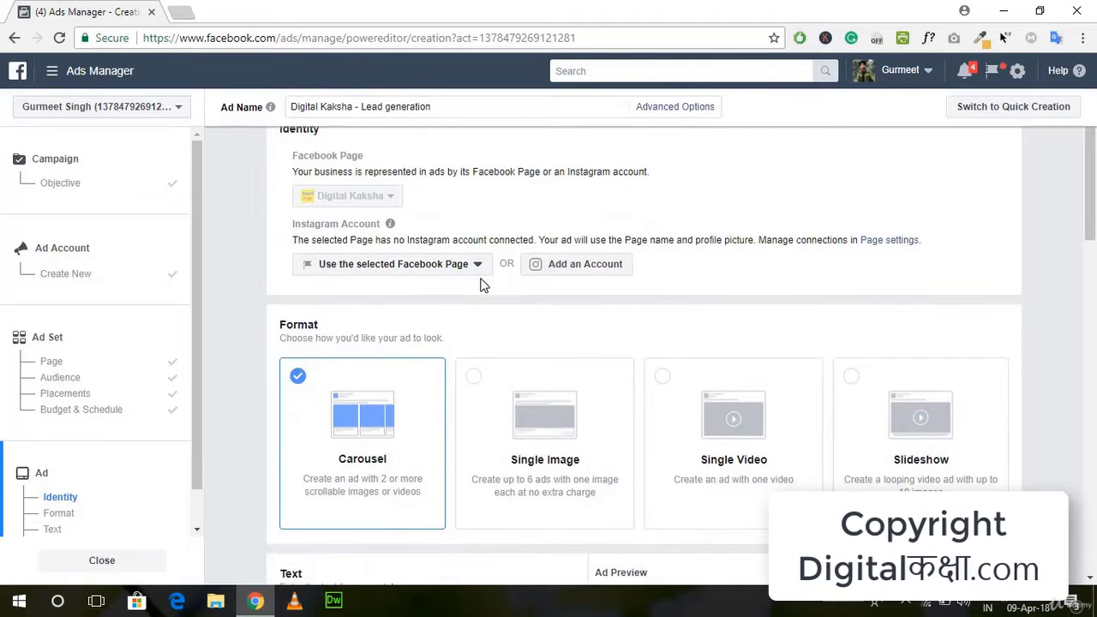
pyautogui.scroll(-2, 480, 284)
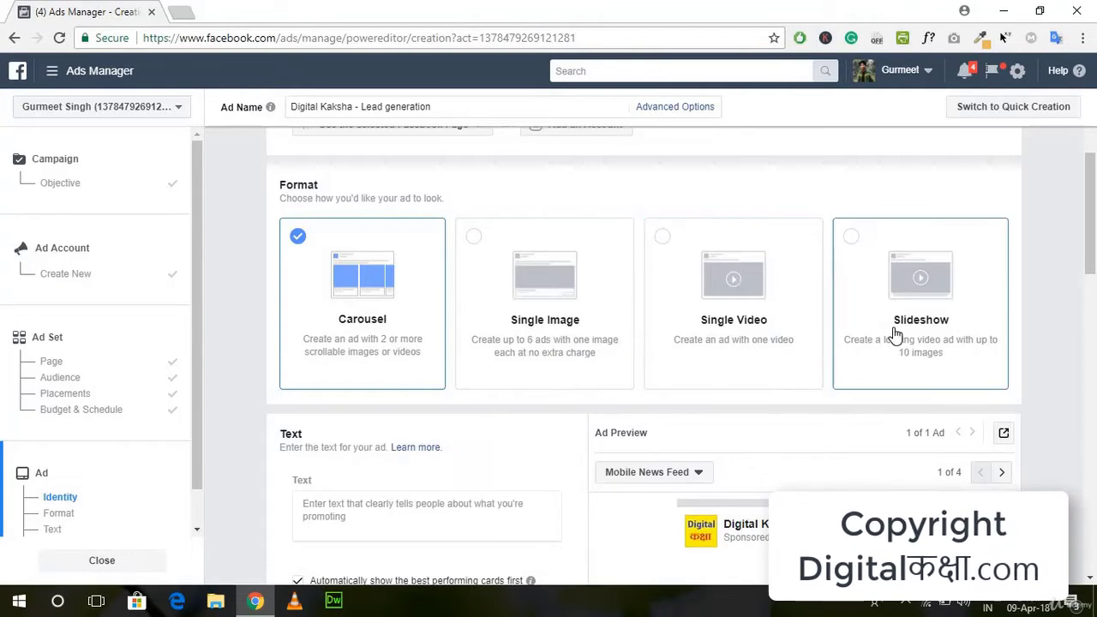
pyautogui.click(521, 298)
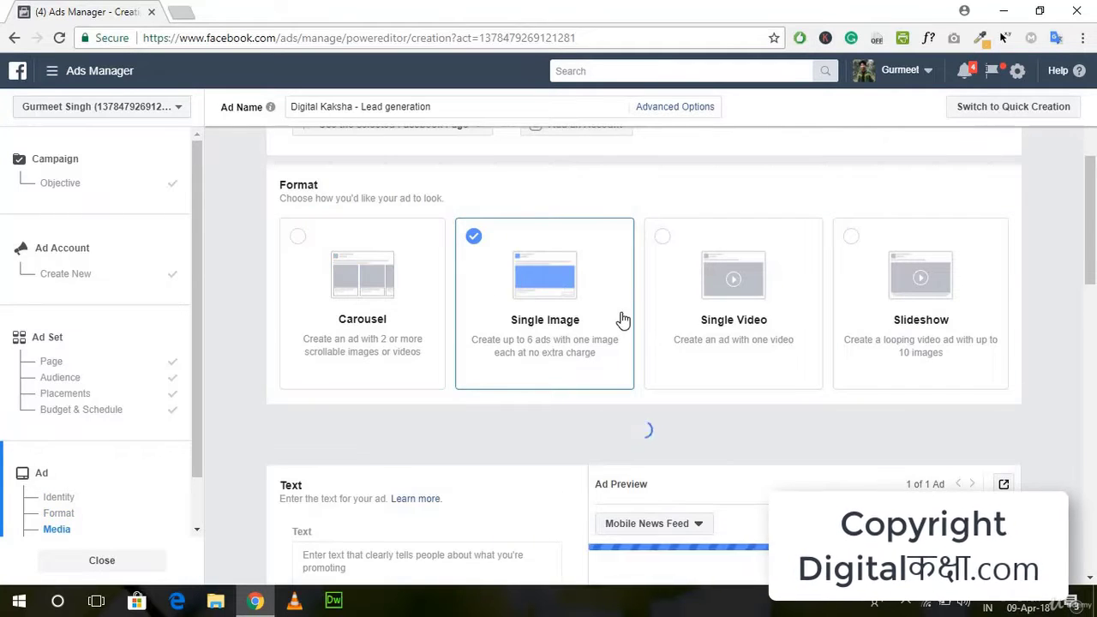
pyautogui.scroll(-1, 620, 318)
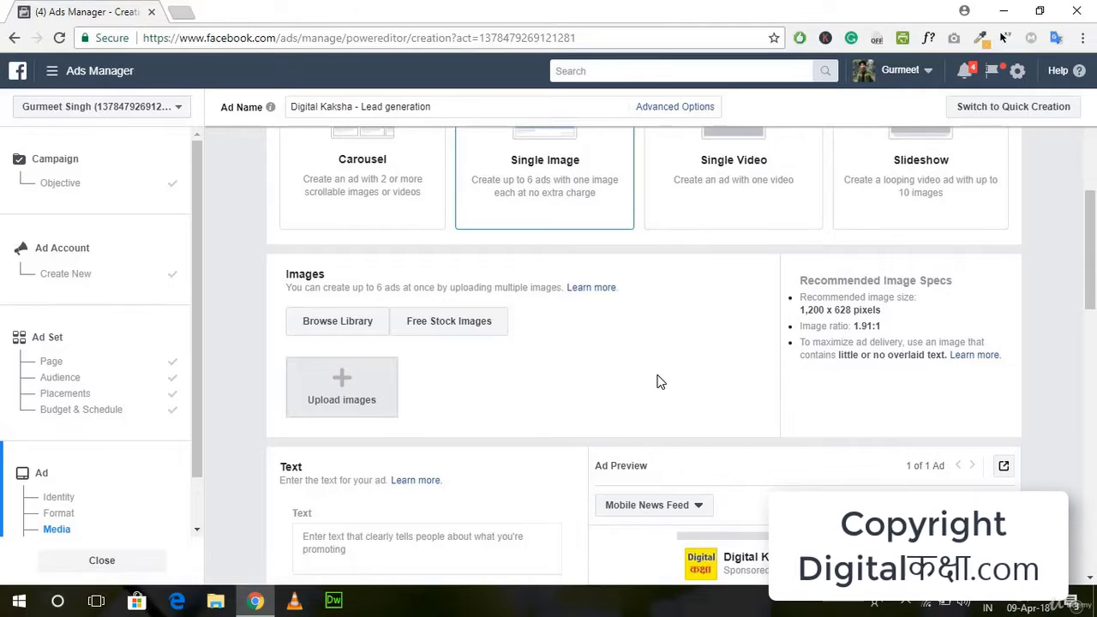
# - Download the hiring image job-3288247_640.jpg from the web in a new browser tab
pyautogui.click(180, 10)
pyautogui.write('pi')
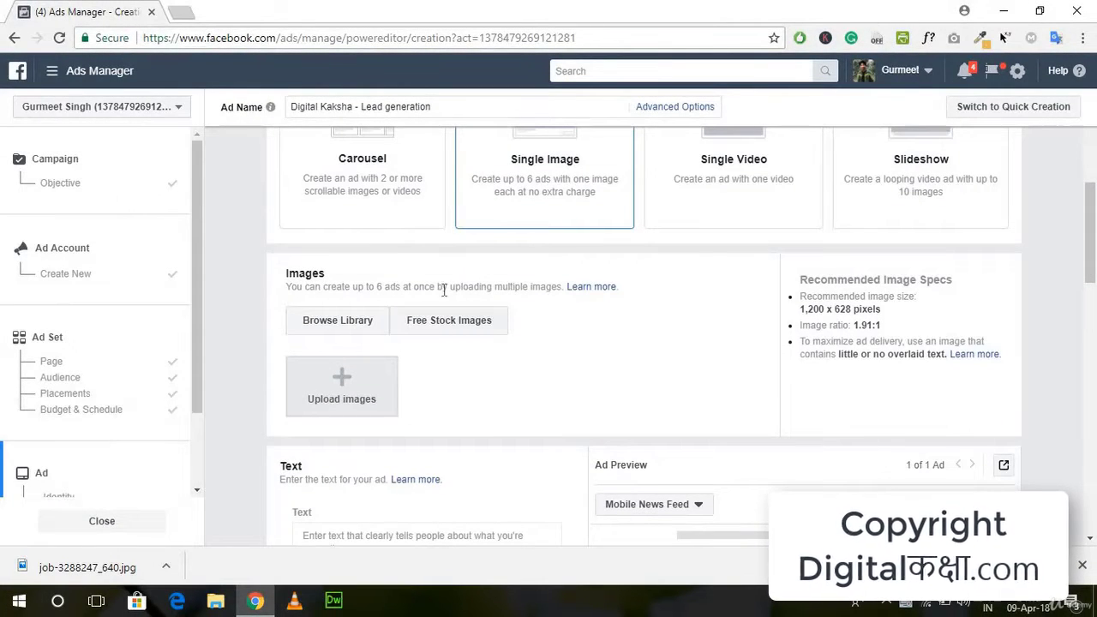
# - Look at the free stock images offered for the ad and close the selection without choosing one
pyautogui.click(440, 332)
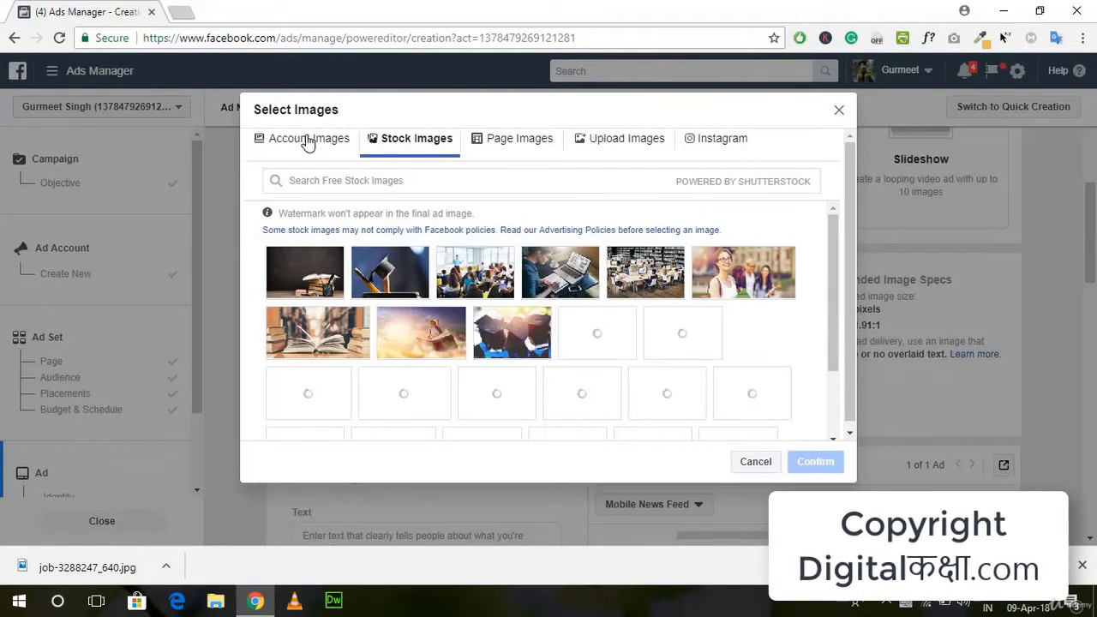
pyautogui.click(837, 110)
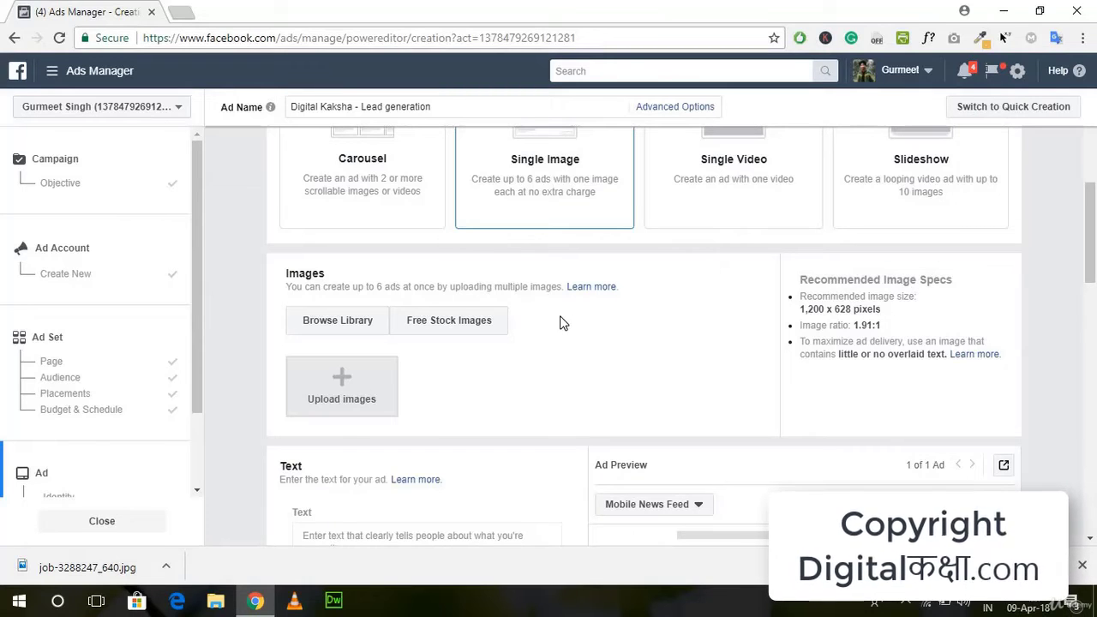
# - Upload job-3288247_640 from the Downloads folder as the ad's image
pyautogui.click(335, 377)
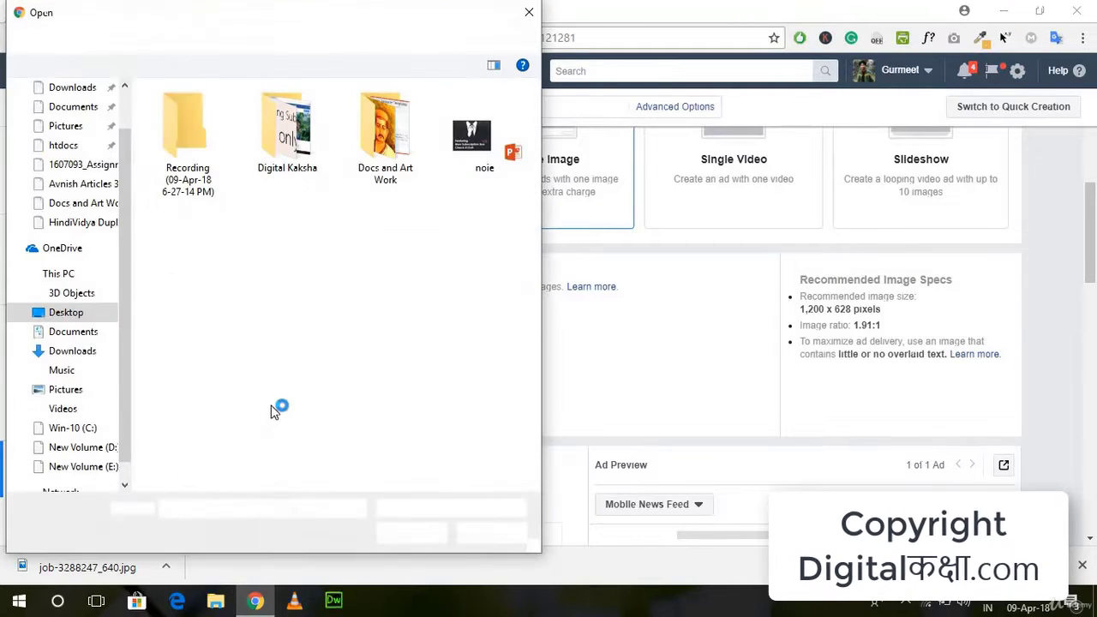
pyautogui.click(159, 122)
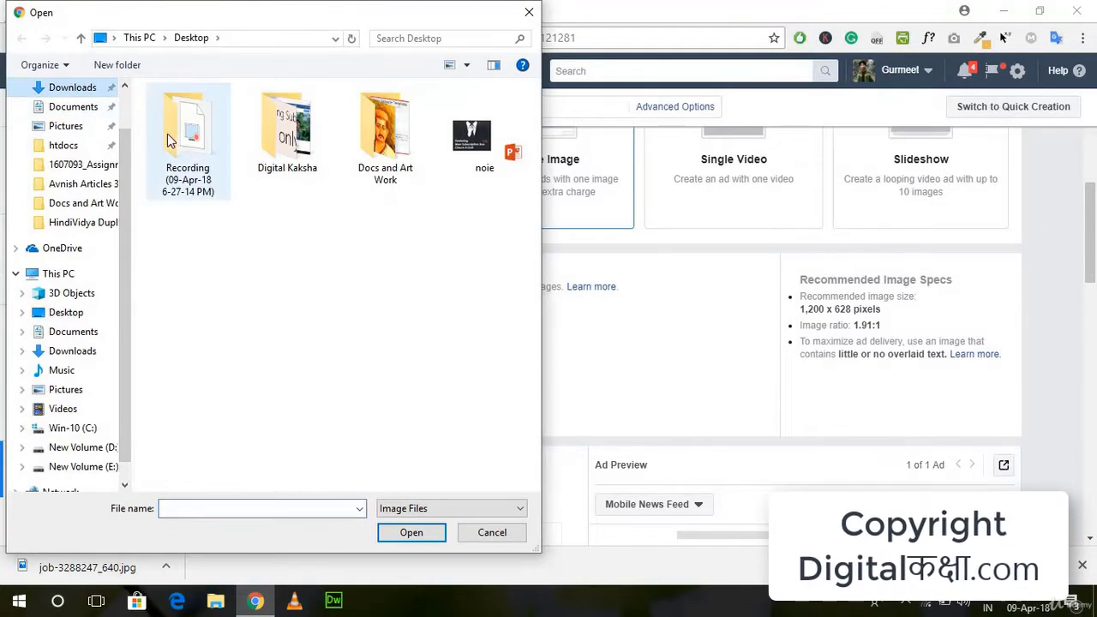
pyautogui.click(72, 86)
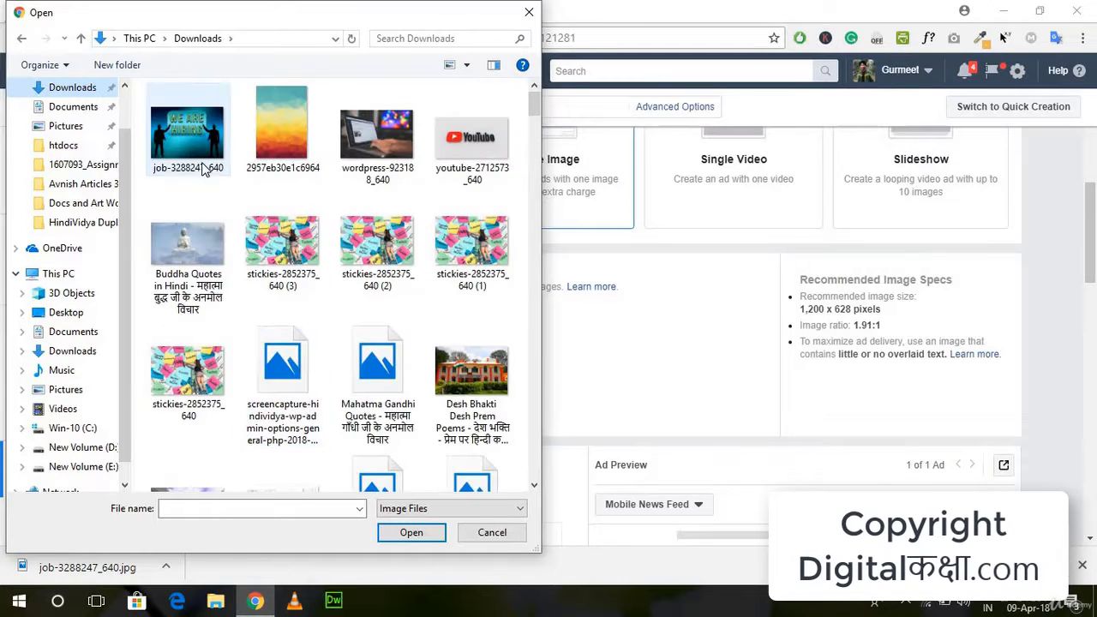
pyautogui.click(188, 133)
pyautogui.click(412, 533)
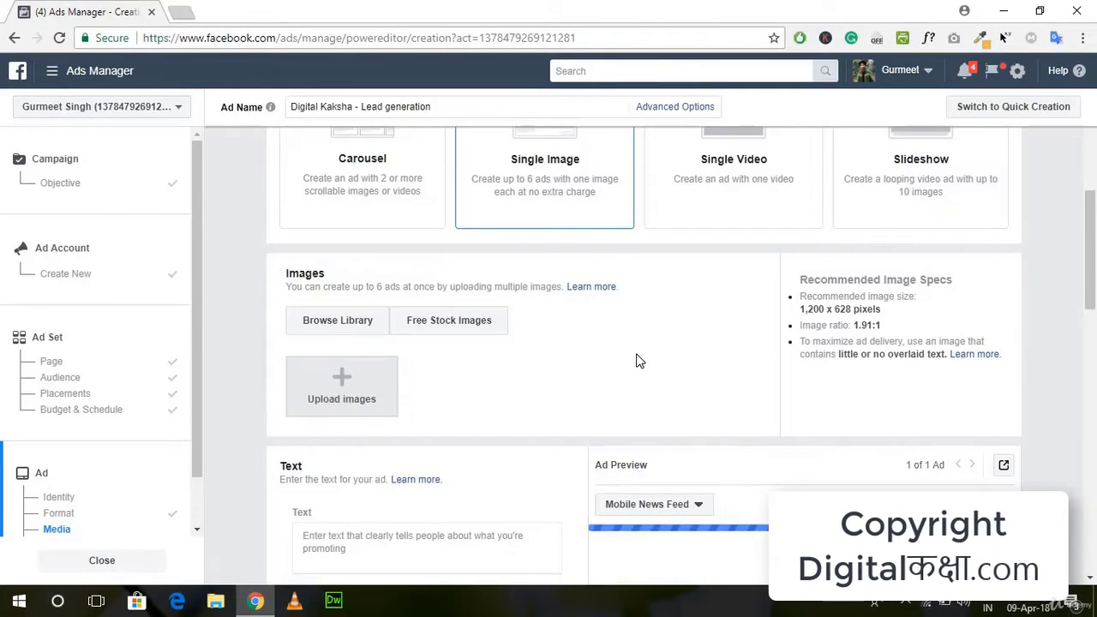
# - Review the ad's preview, uploaded image, format and identity settings
pyautogui.scroll(-2, 637, 360)
pyautogui.scroll(-3, 820, 464)
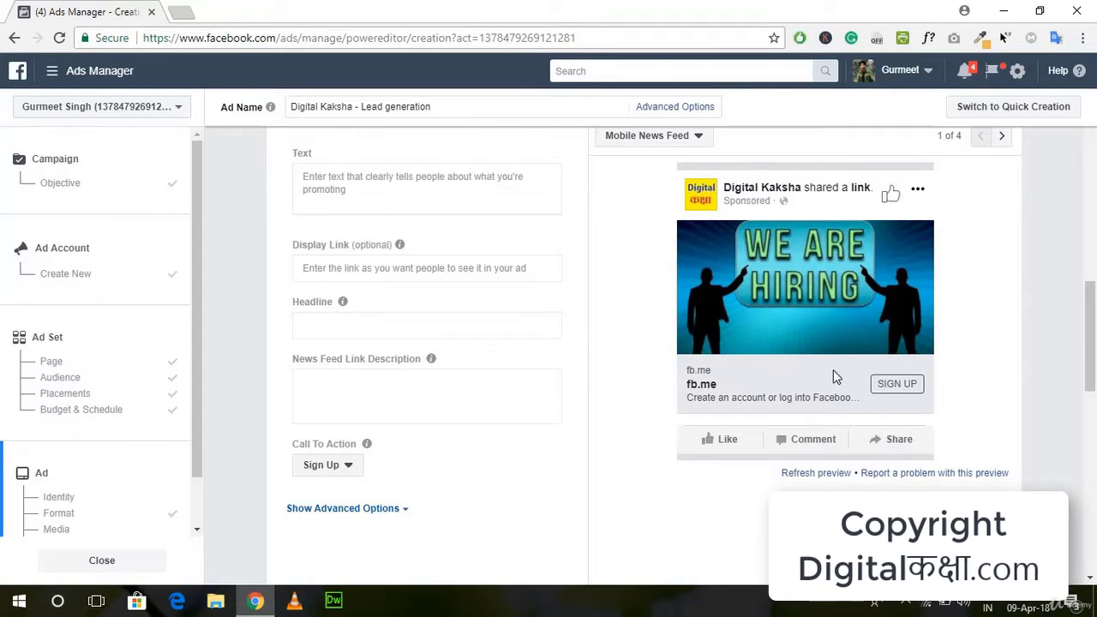
pyautogui.scroll(5, 749, 351)
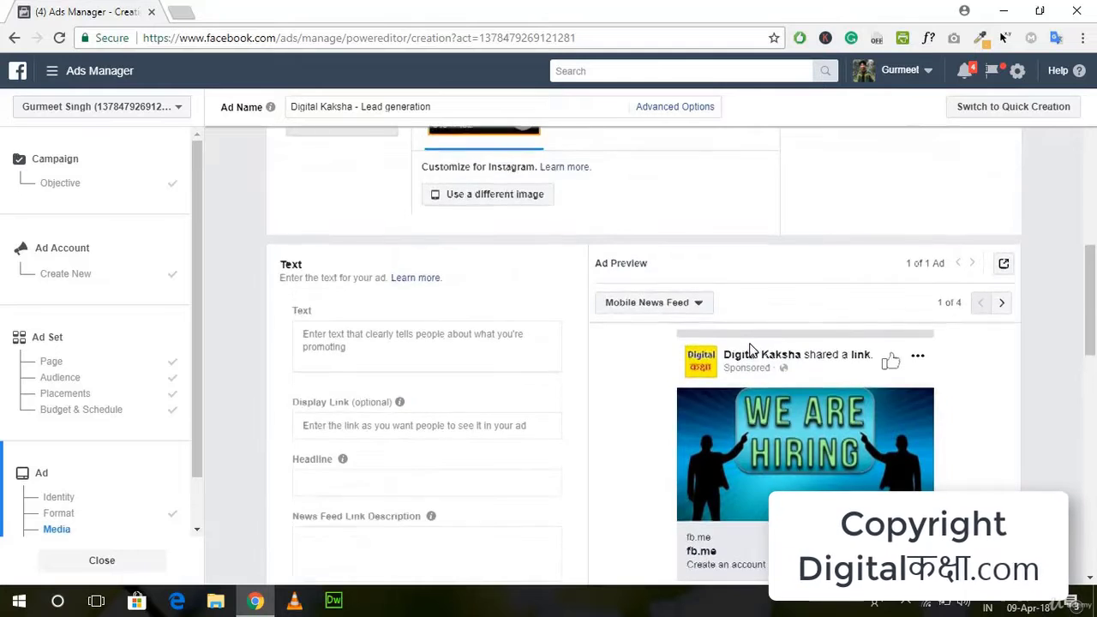
pyautogui.scroll(2, 749, 351)
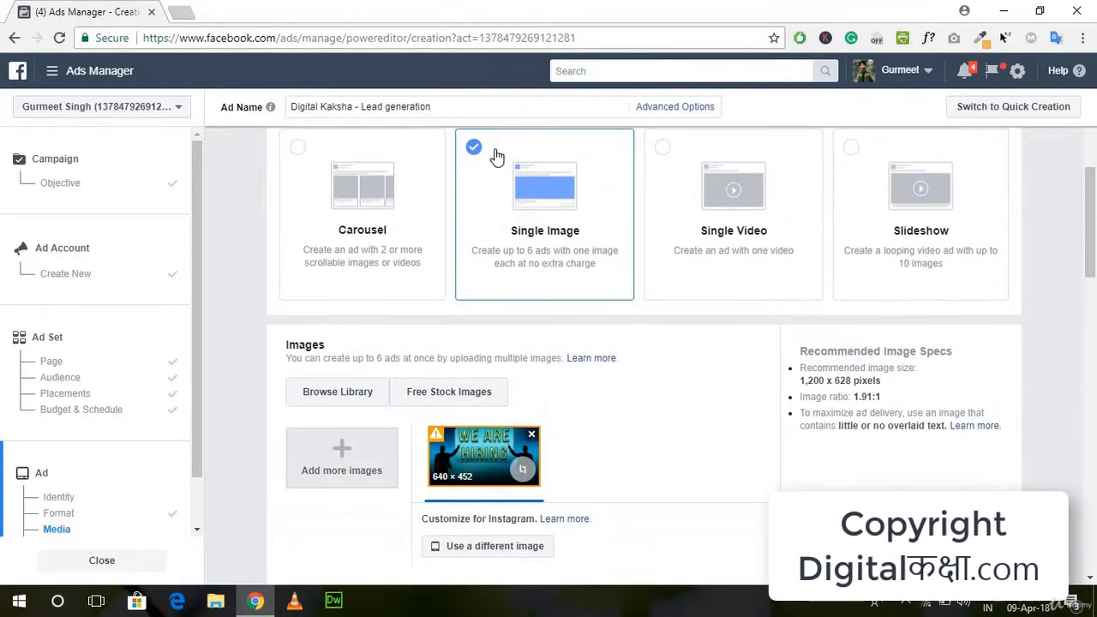
pyautogui.scroll(-6, 566, 274)
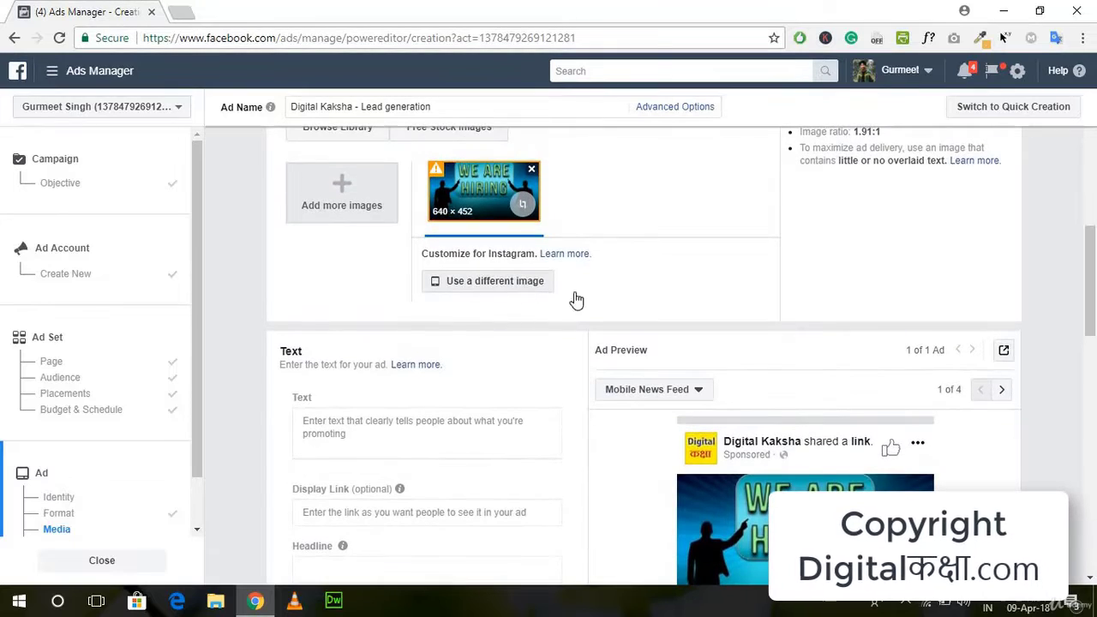
pyautogui.scroll(-1, 634, 305)
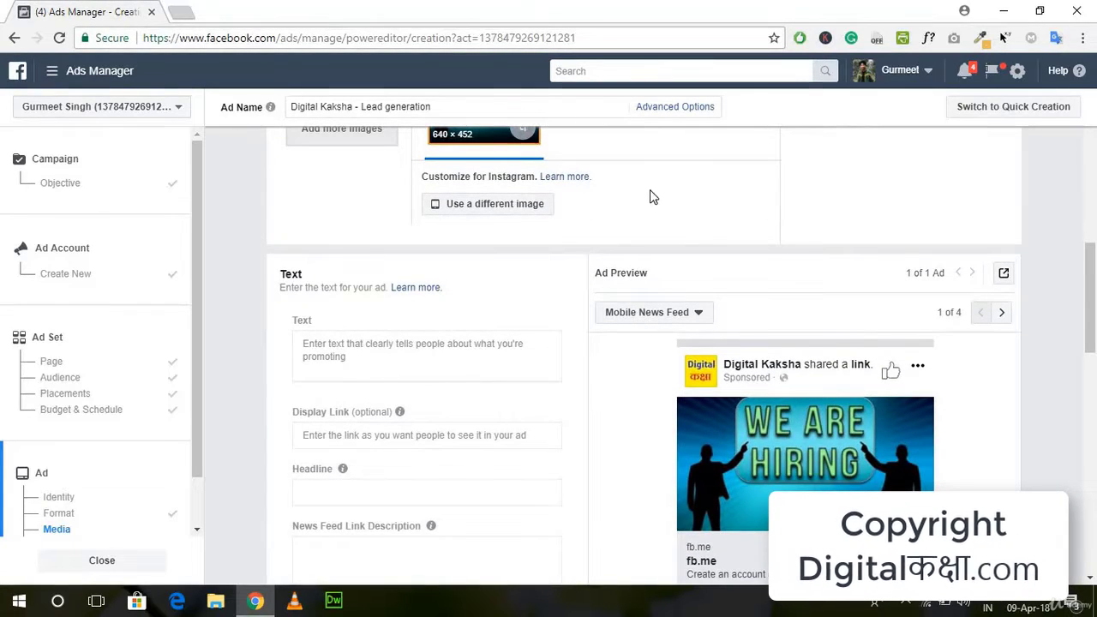
pyautogui.scroll(8, 649, 197)
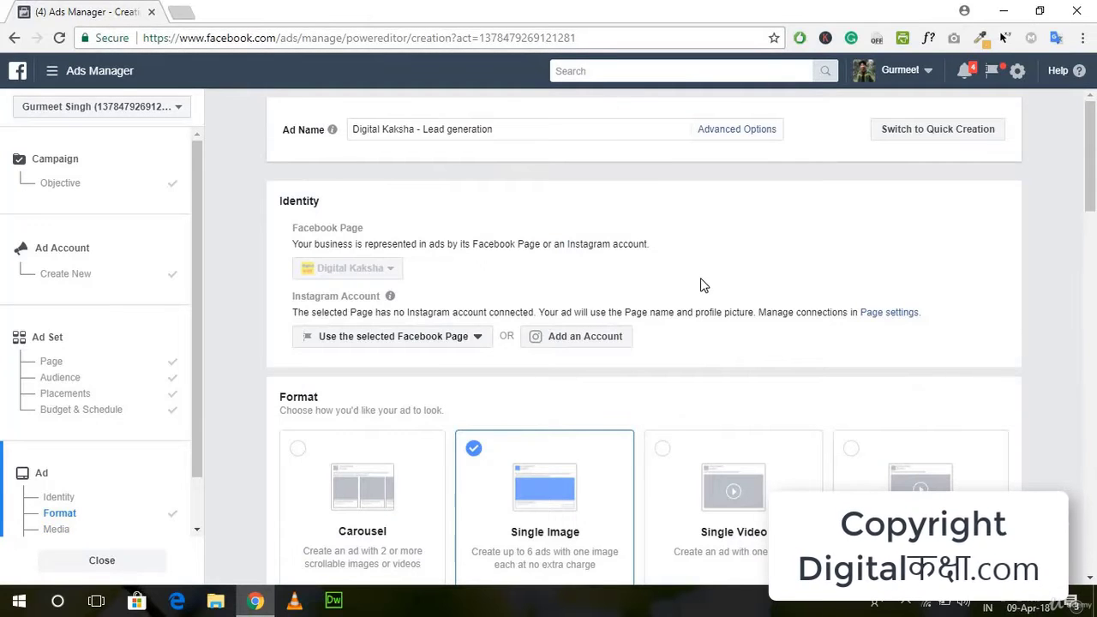
pyautogui.scroll(-7, 701, 286)
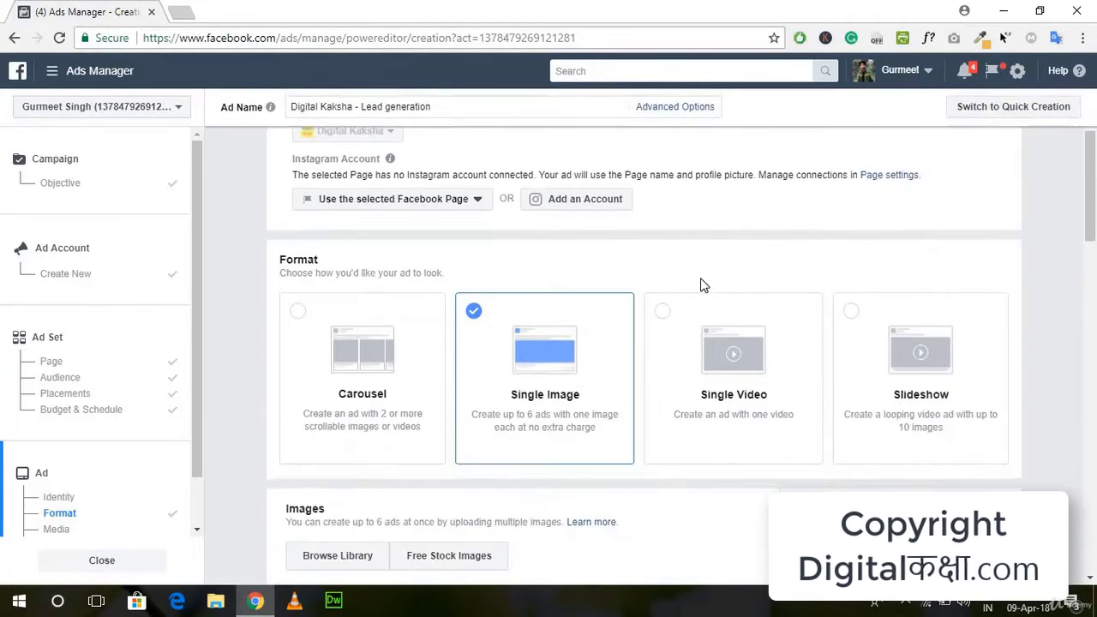
pyautogui.scroll(-2, 700, 285)
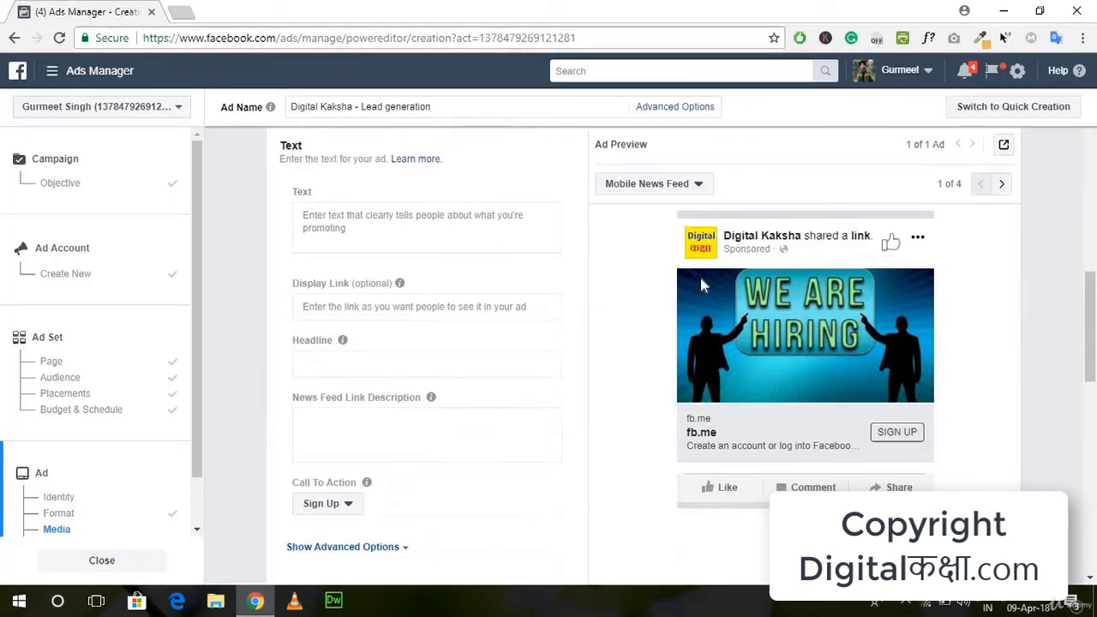
# - Enter the ad text "We are hiring an English Content Writer. Payout Will be based on per article system and amount will be pretty much good."
pyautogui.click(412, 227)
pyautogui.click(535, 283)
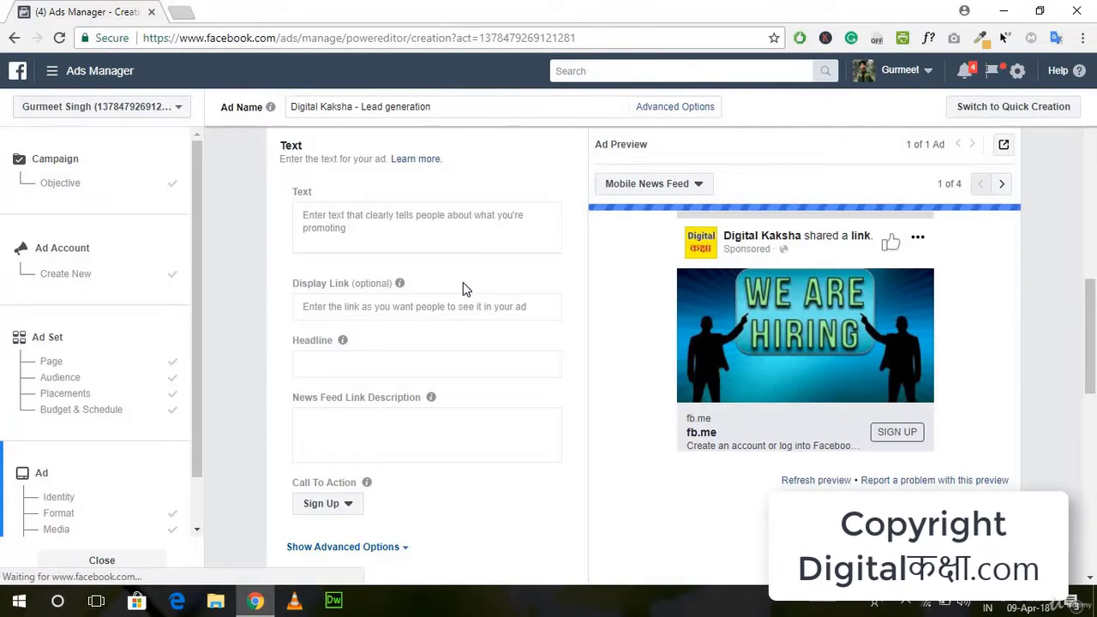
pyautogui.click(418, 230)
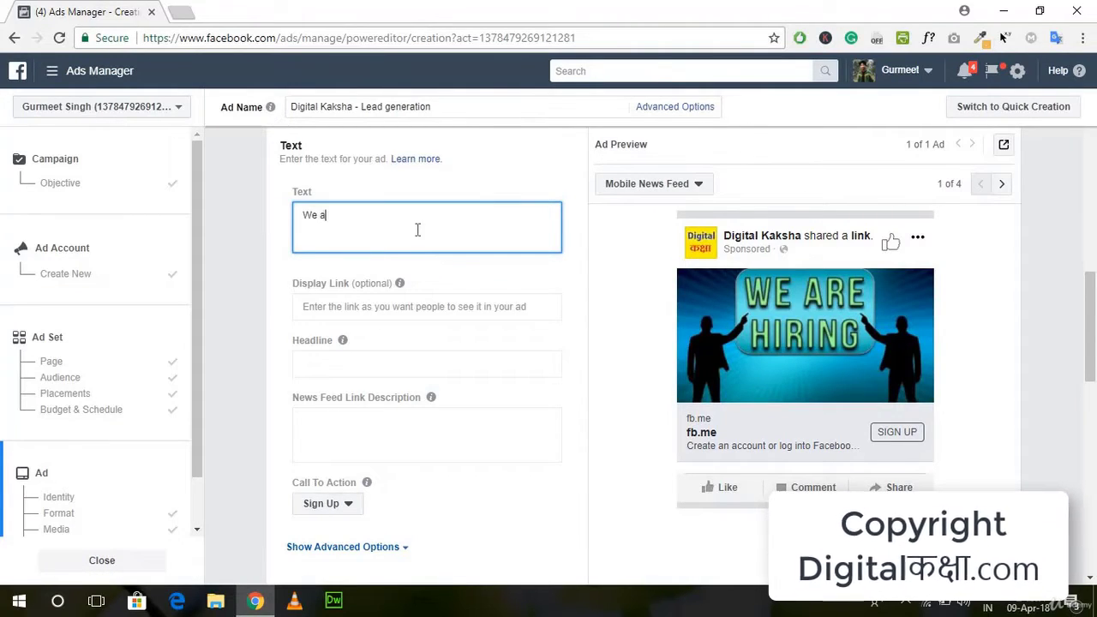
pyautogui.write('We are hiring ')
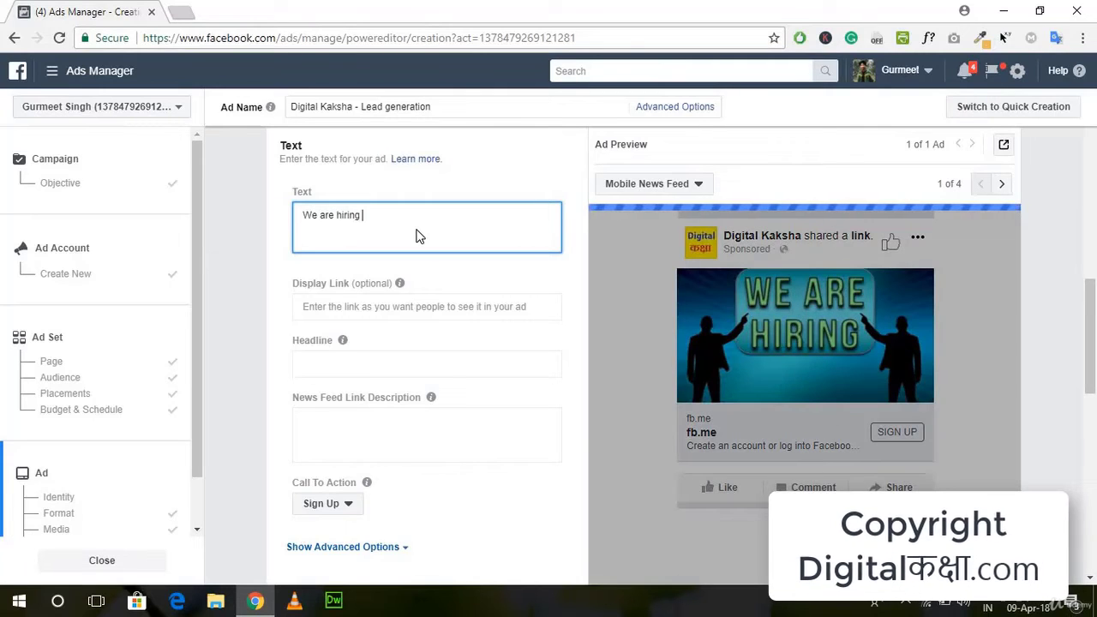
pyautogui.write('a n Eng')
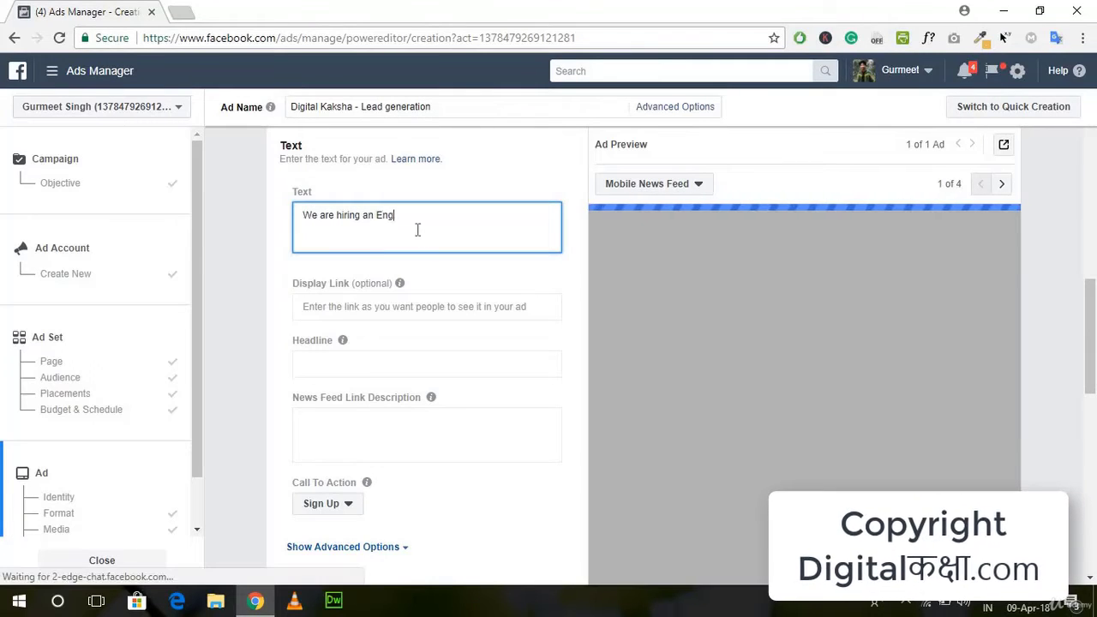
pyautogui.write('lish Content W')
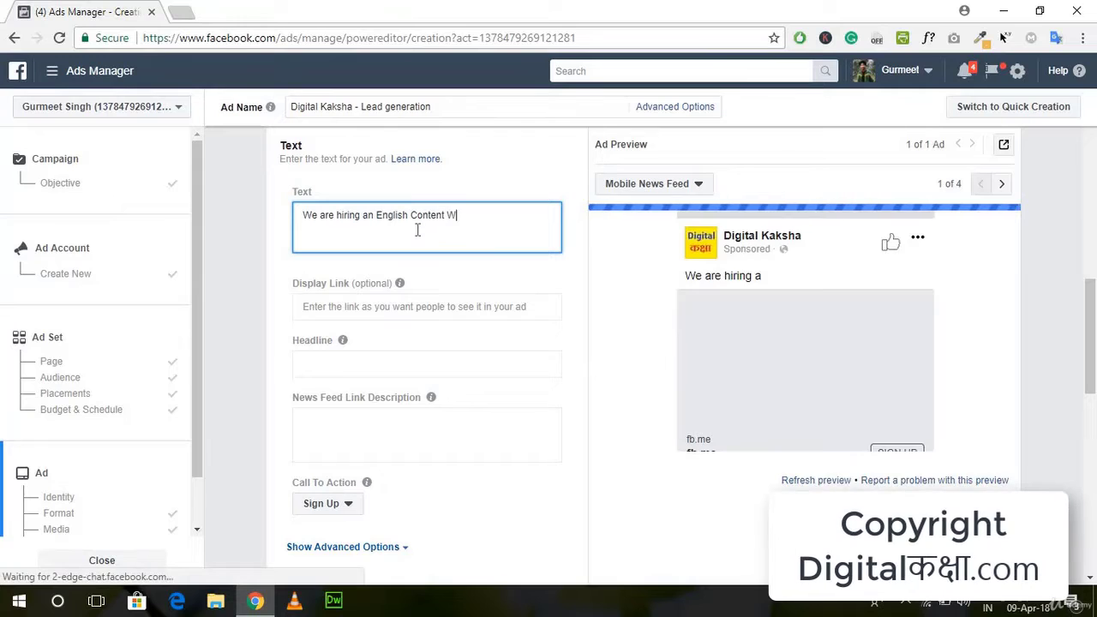
pyautogui.write('riter.')
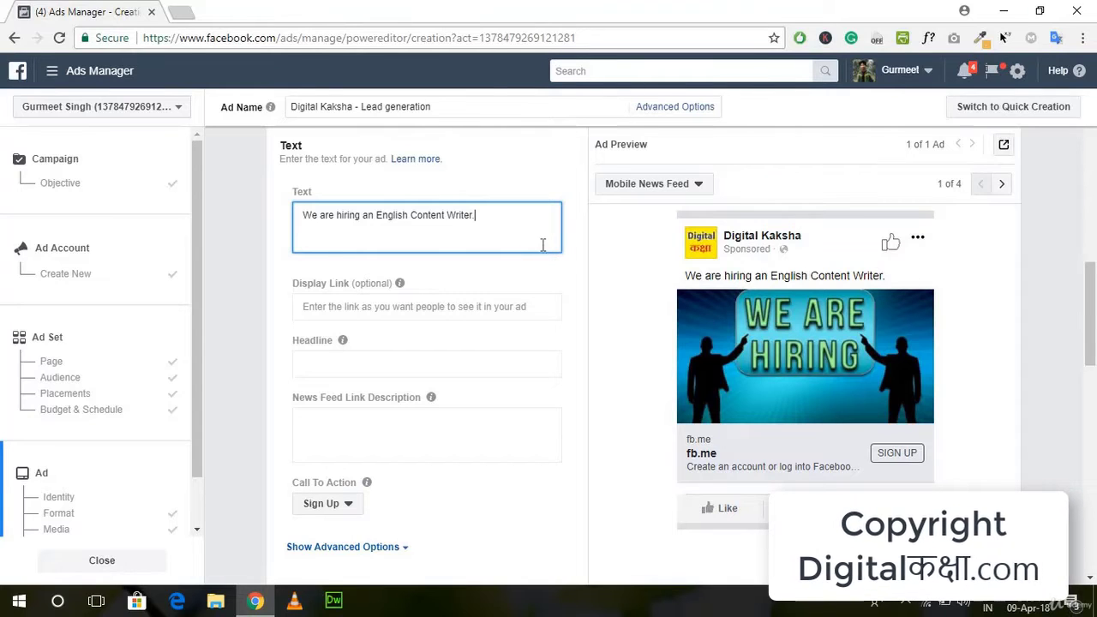
pyautogui.write('Payout Will be per article and amount will be pretty much good.')
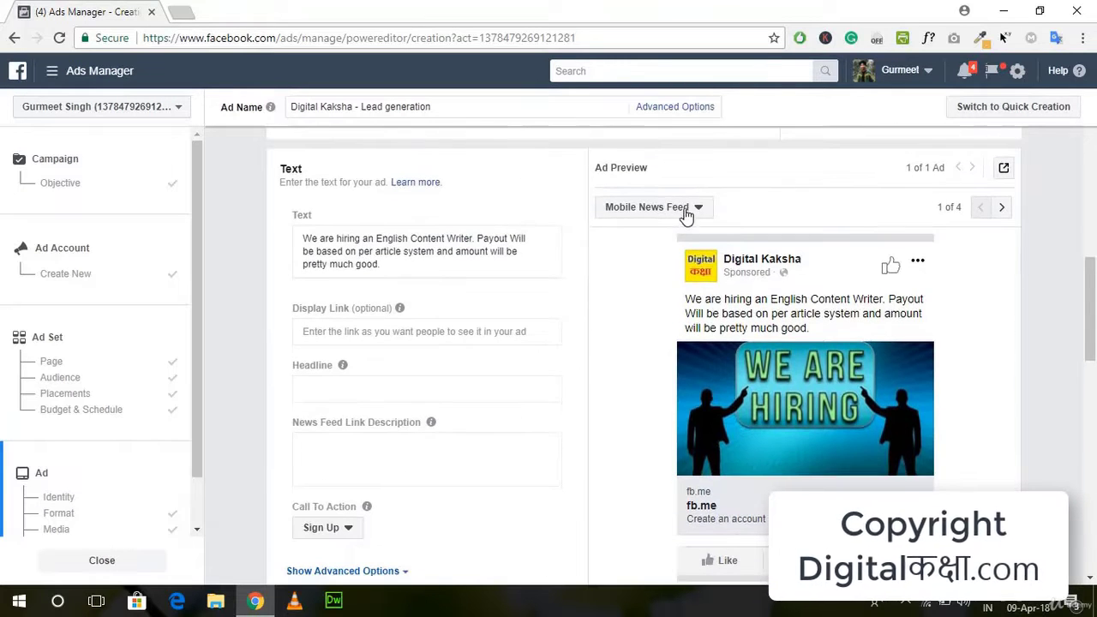
# - Preview the ad in Desktop News Feed, Instant Articles and Instagram Feed, and return to the Mobile News Feed preview
pyautogui.click(686, 213)
pyautogui.click(678, 294)
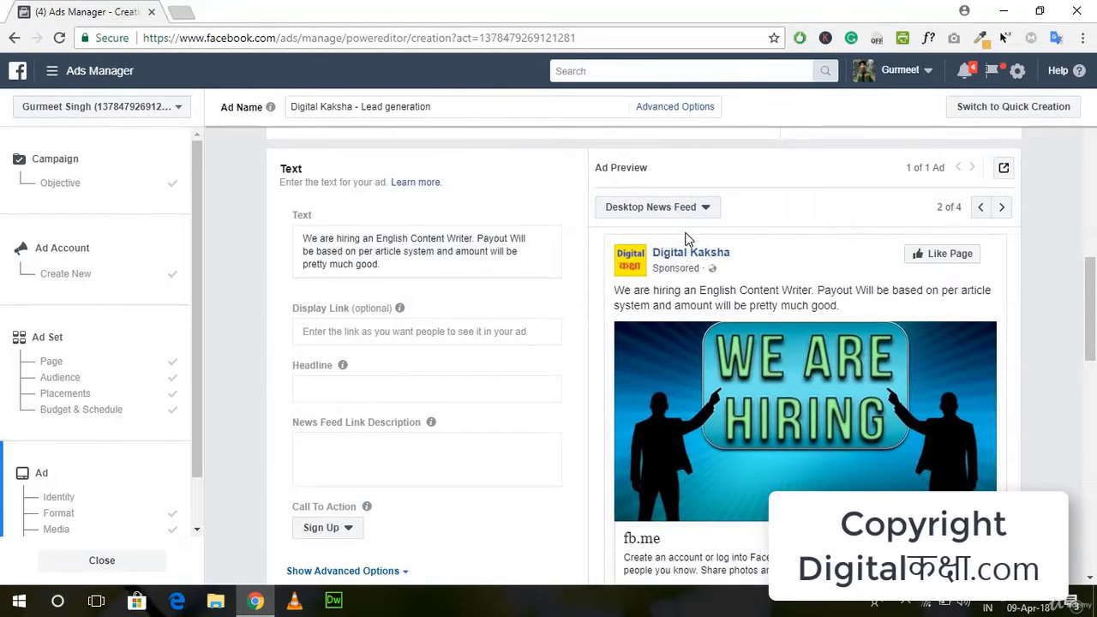
pyautogui.click(666, 212)
pyautogui.click(667, 348)
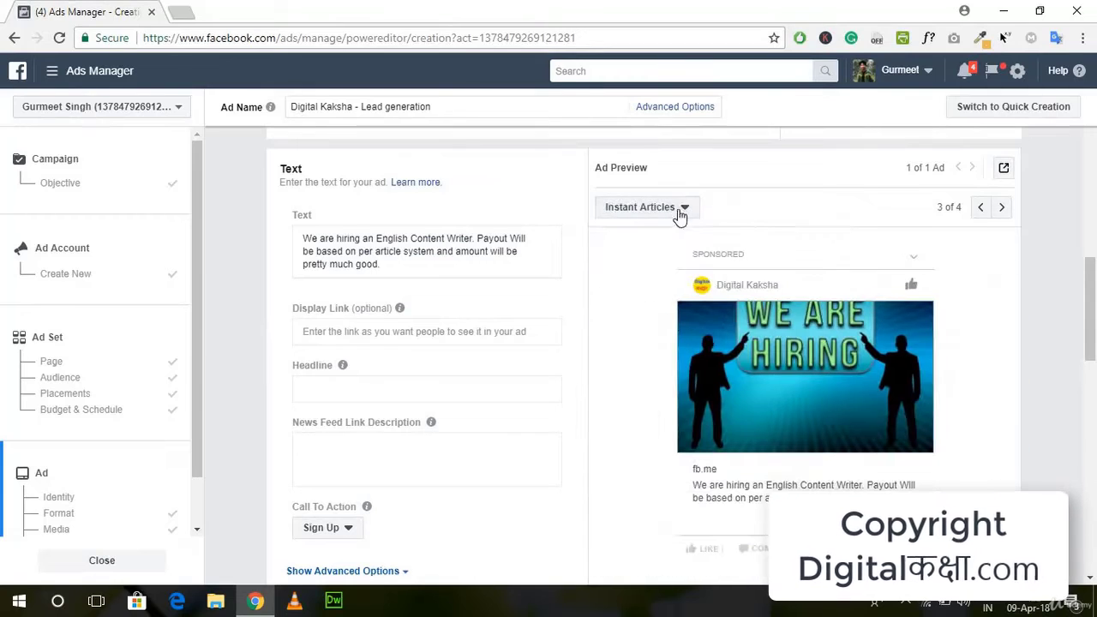
pyautogui.click(678, 211)
pyautogui.click(716, 393)
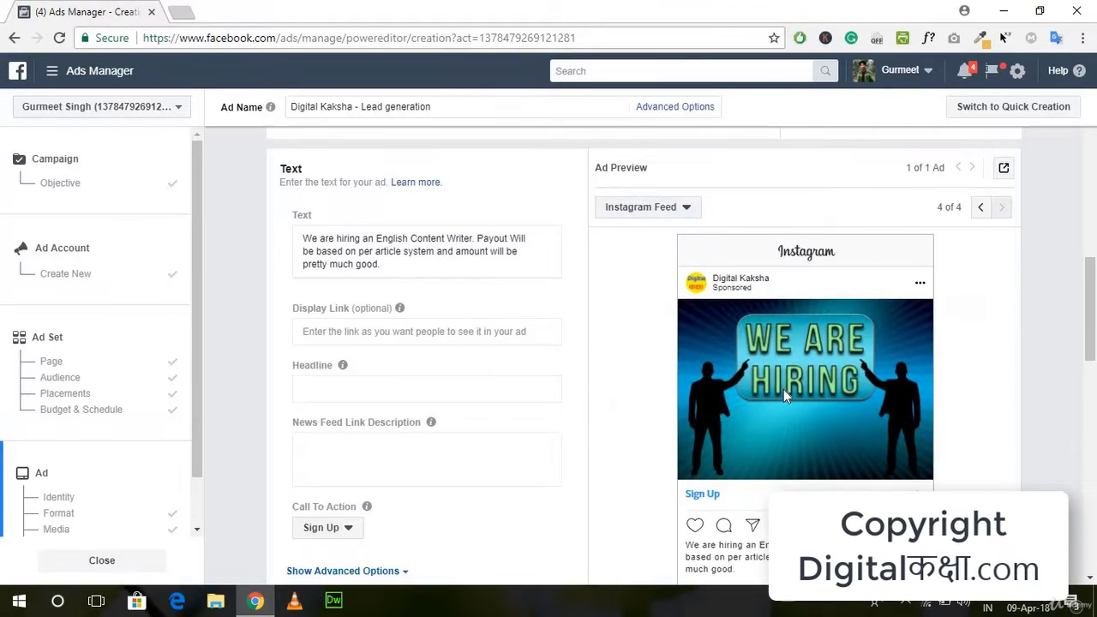
pyautogui.scroll(-2, 784, 389)
pyautogui.scroll(1, 757, 360)
pyautogui.scroll(2, 710, 220)
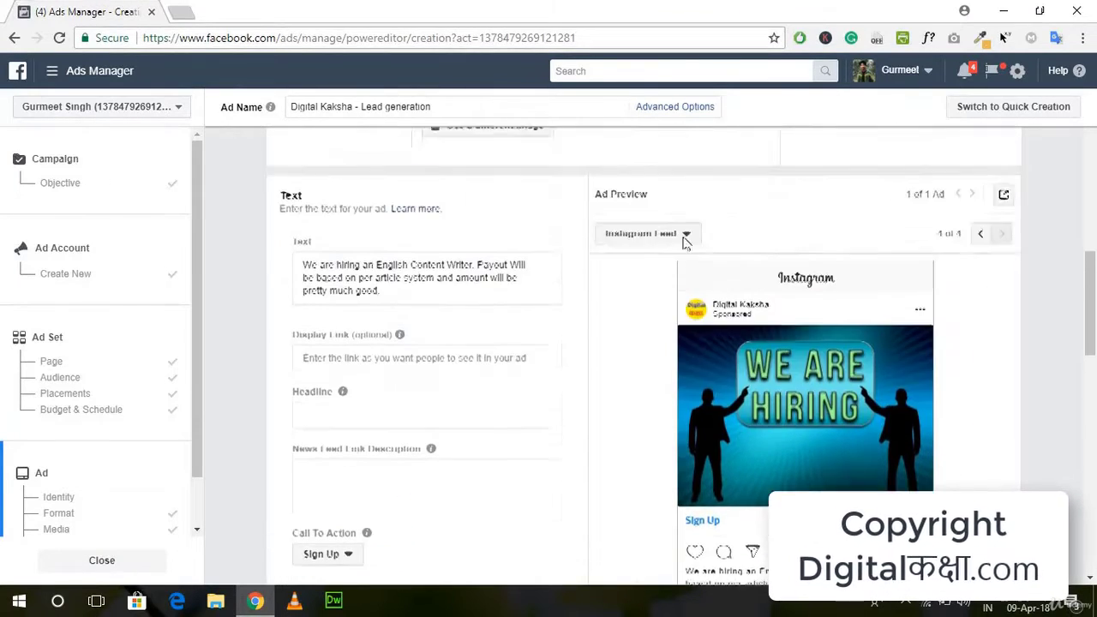
pyautogui.click(657, 244)
pyautogui.click(653, 283)
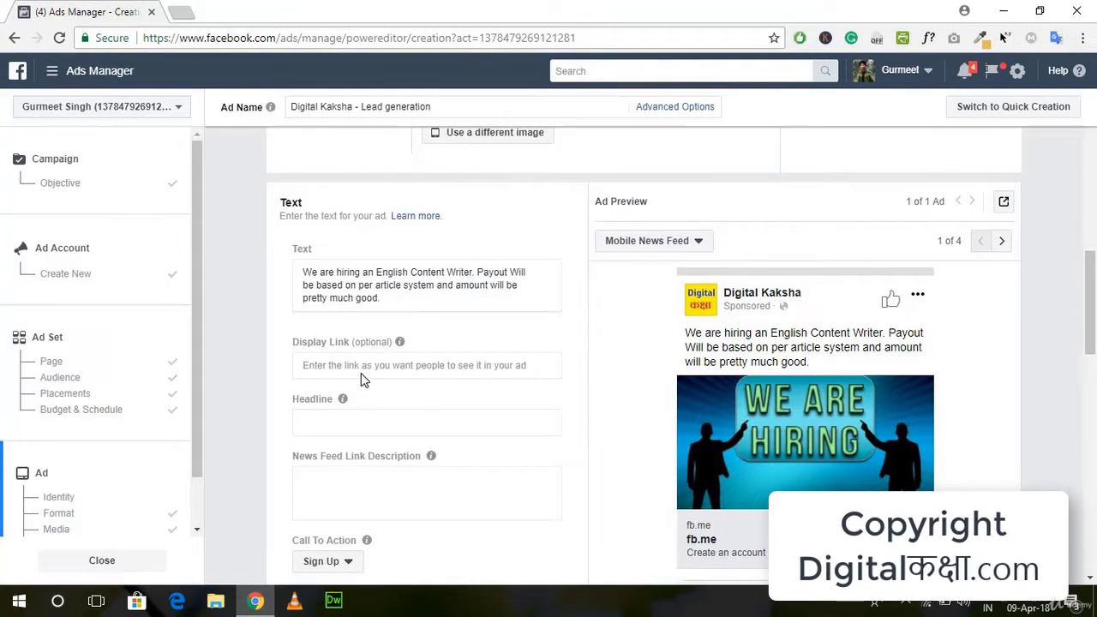
pyautogui.scroll(-1, 863, 400)
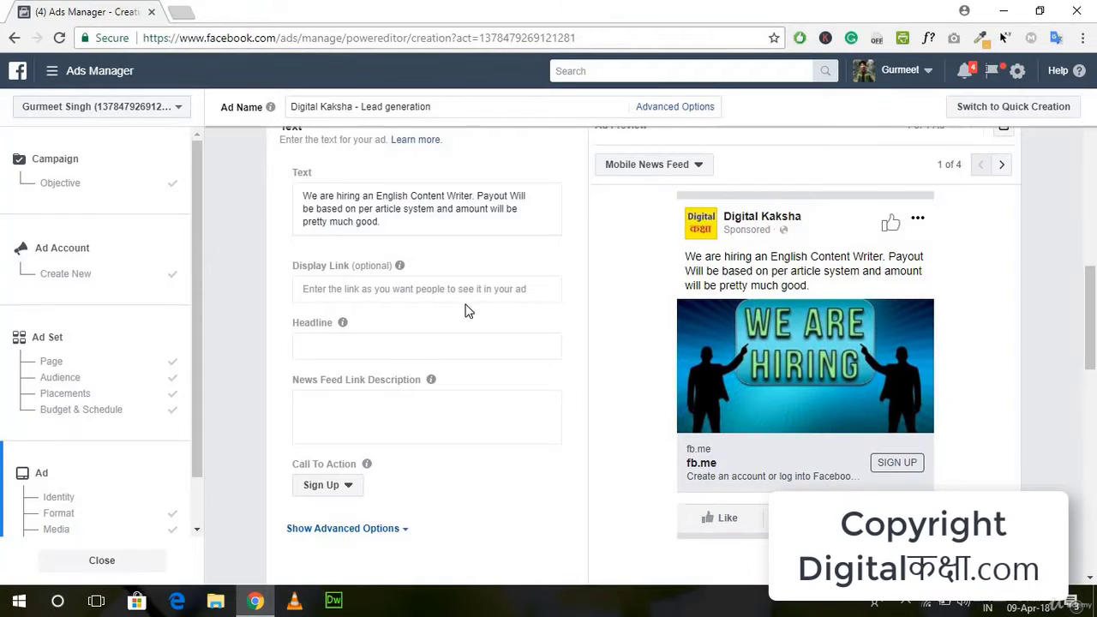
pyautogui.click(451, 289)
pyautogui.scroll(1, 451, 294)
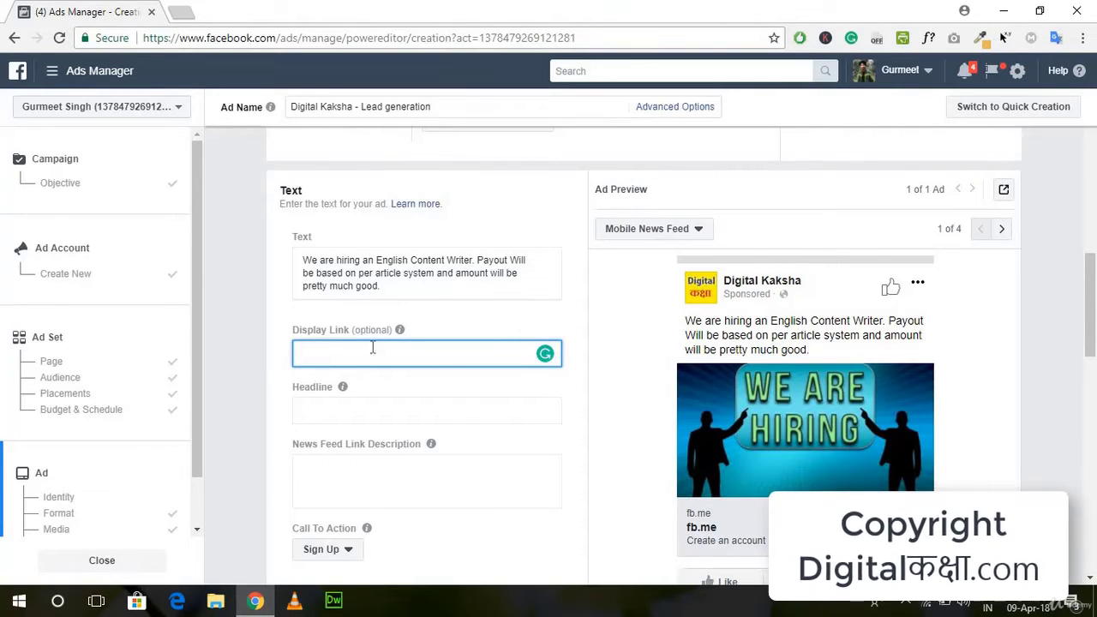
pyautogui.write('https://digitalkaksha.')
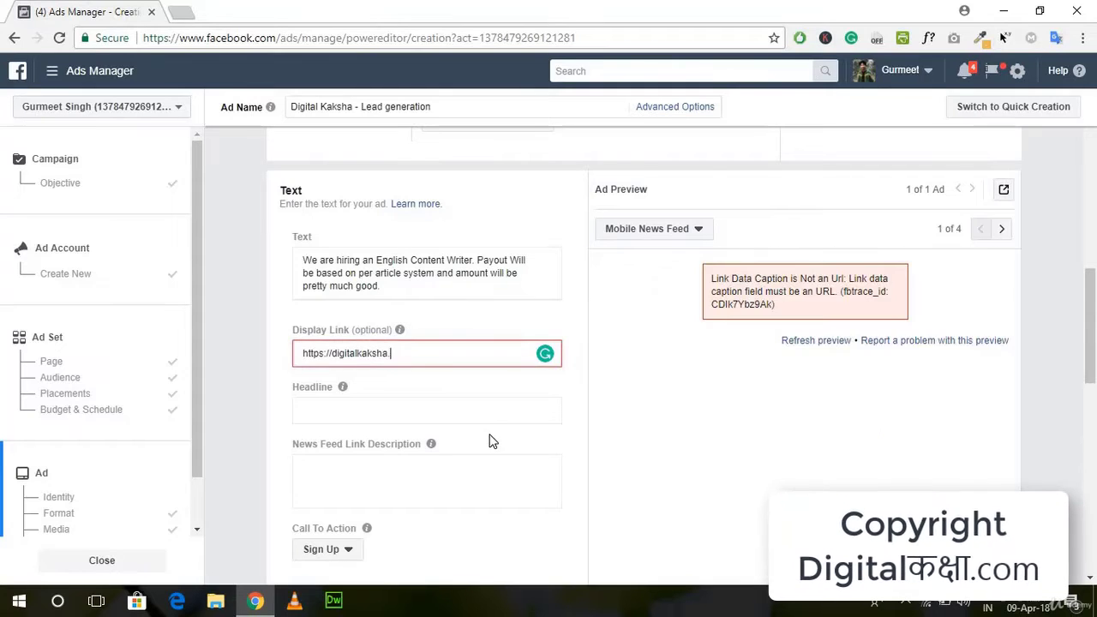
pyautogui.write('com/')
pyautogui.click(475, 310)
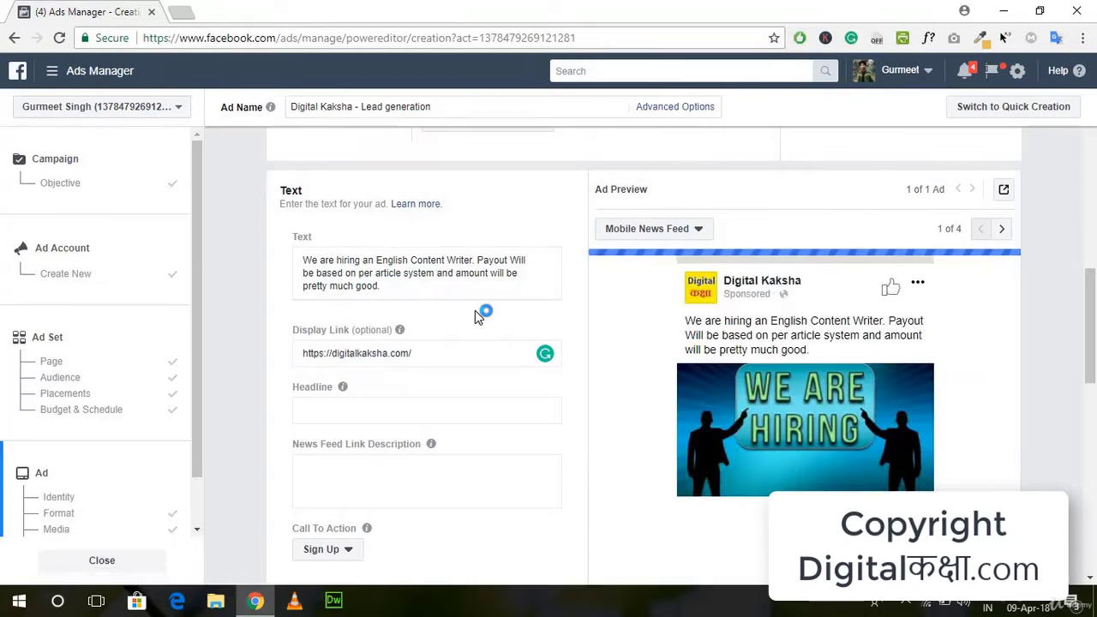
pyautogui.scroll(-1, 475, 310)
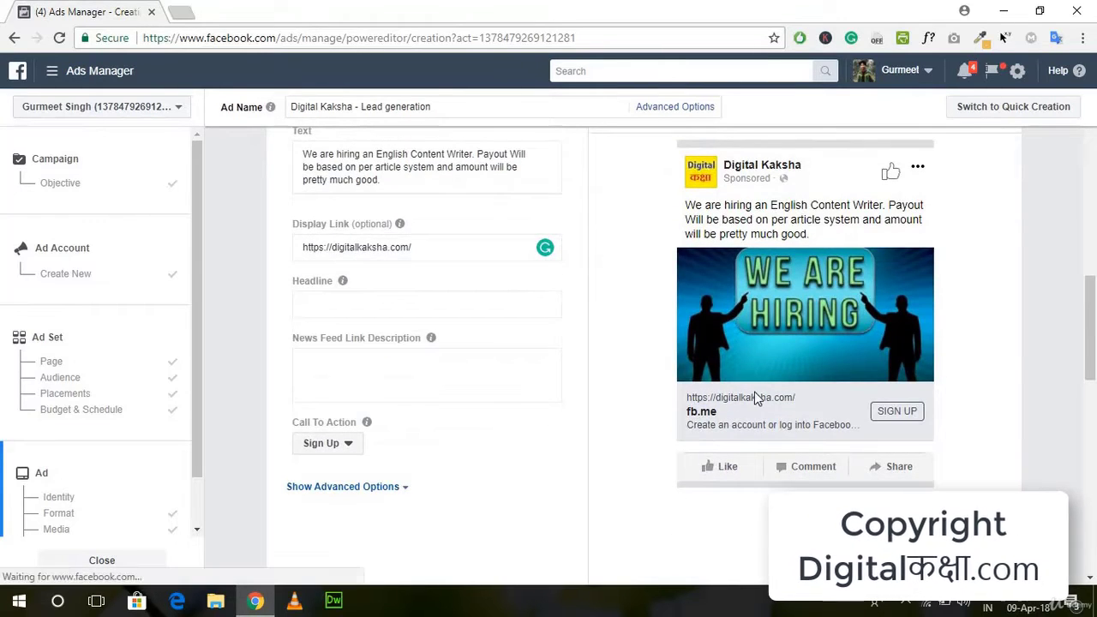
# - Clear the ad's display link
pyautogui.moveTo(415, 247); pyautogui.dragTo(297, 254)
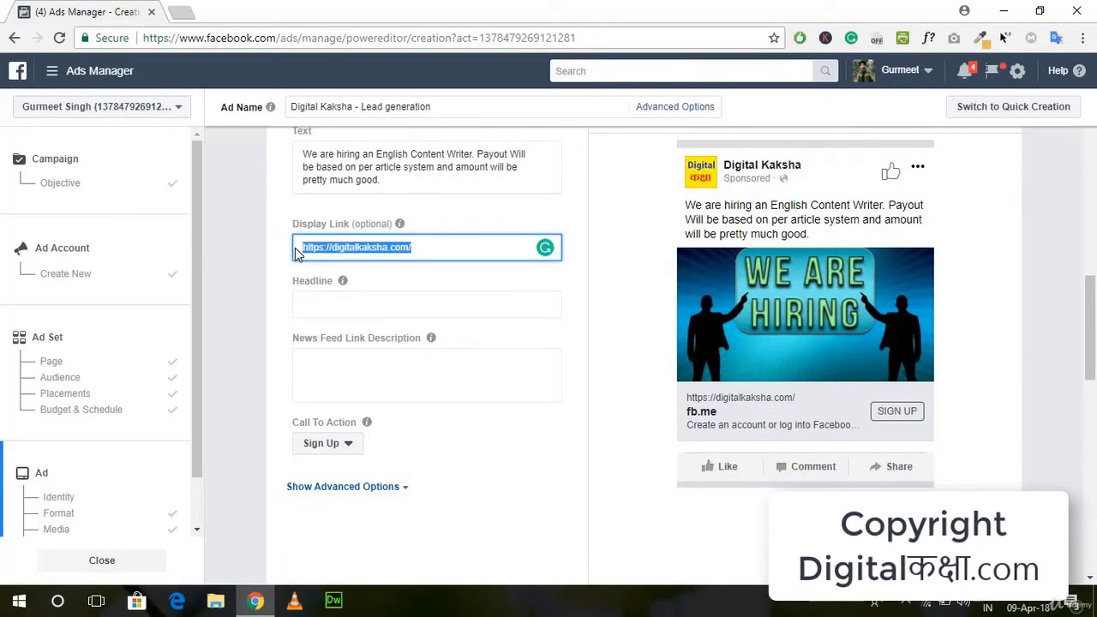
pyautogui.press('BackSpace')
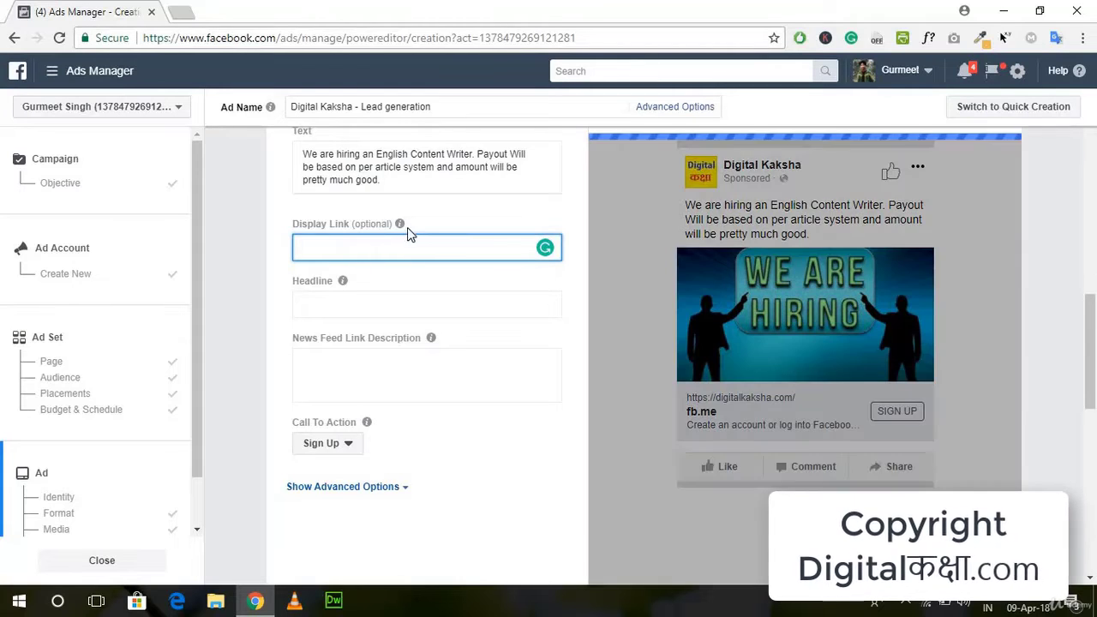
pyautogui.moveTo(403, 227)
# - Enter "Content Writer Required!" as the ad's headline
pyautogui.scroll(1, 428, 257)
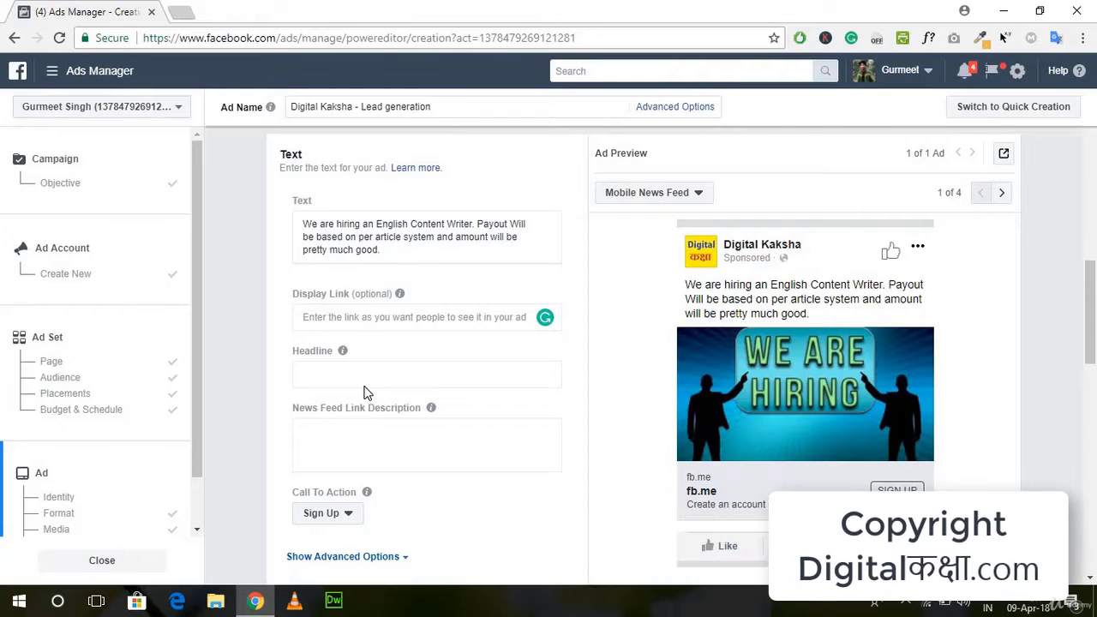
pyautogui.click(355, 378)
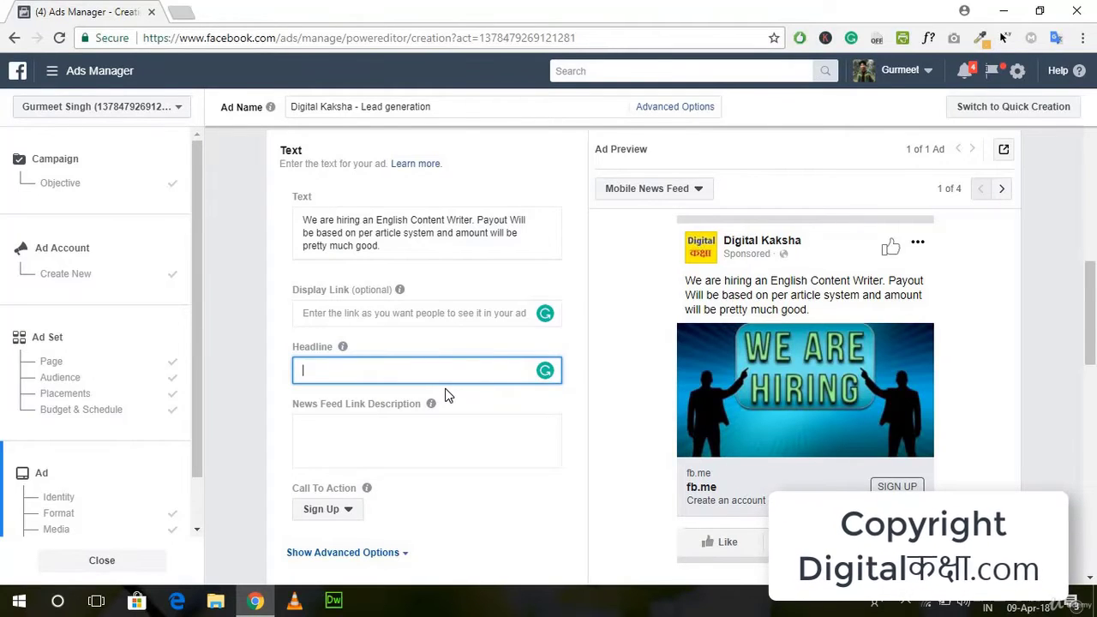
pyautogui.write('Content Writer Required!')
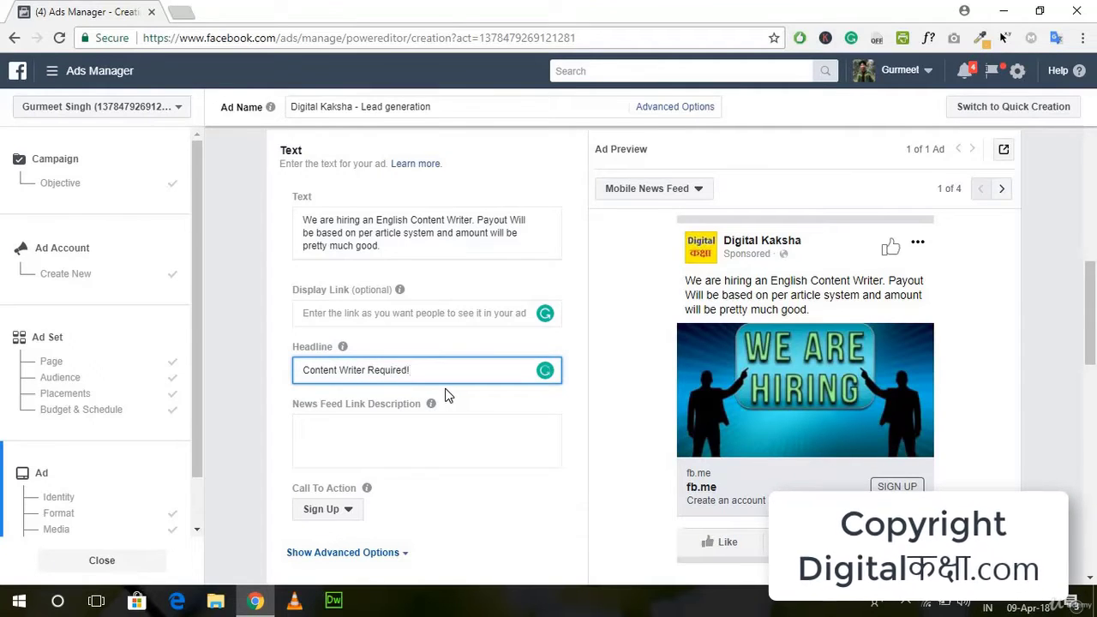
# - Enter the News Feed link description "We need a content writer to write articles for our English Websites or Blogs."
pyautogui.click(438, 423)
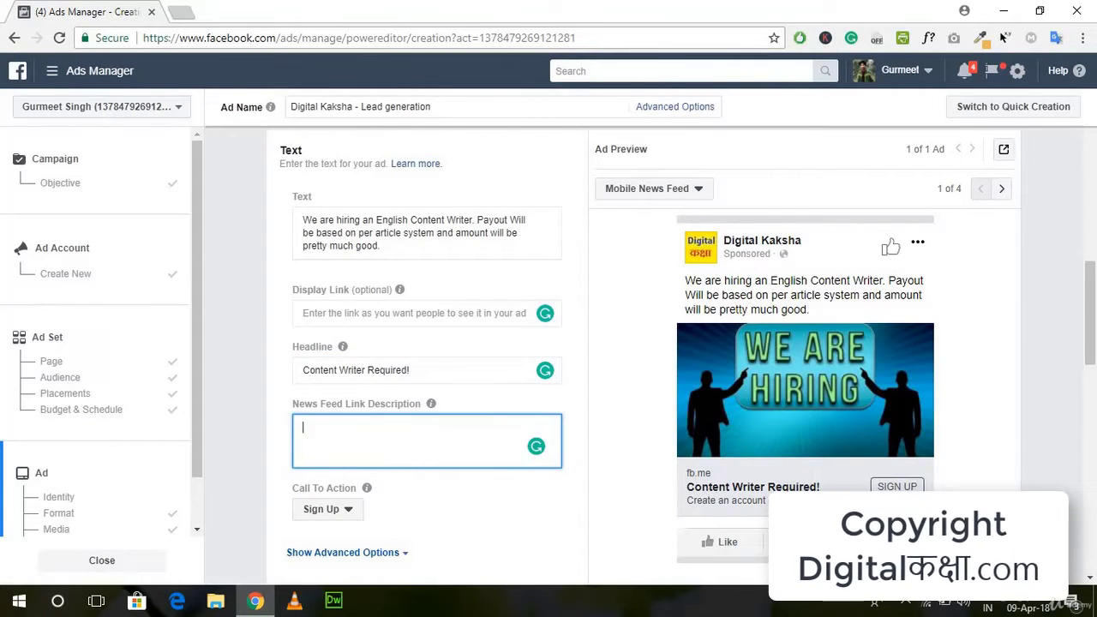
pyautogui.scroll(-1, 651, 466)
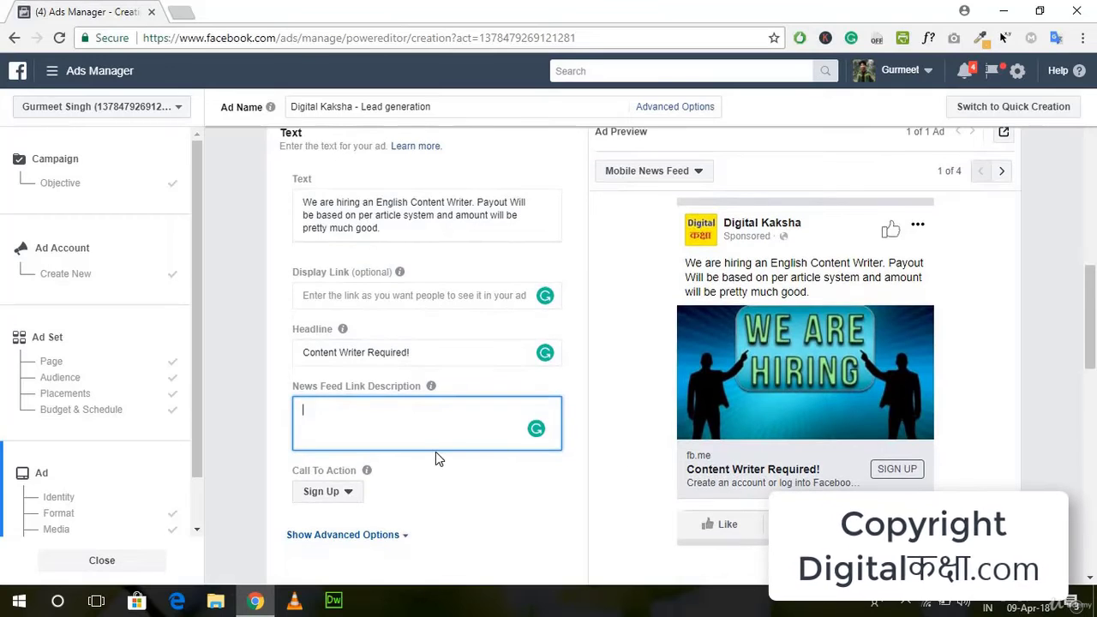
pyautogui.scroll(-2, 435, 454)
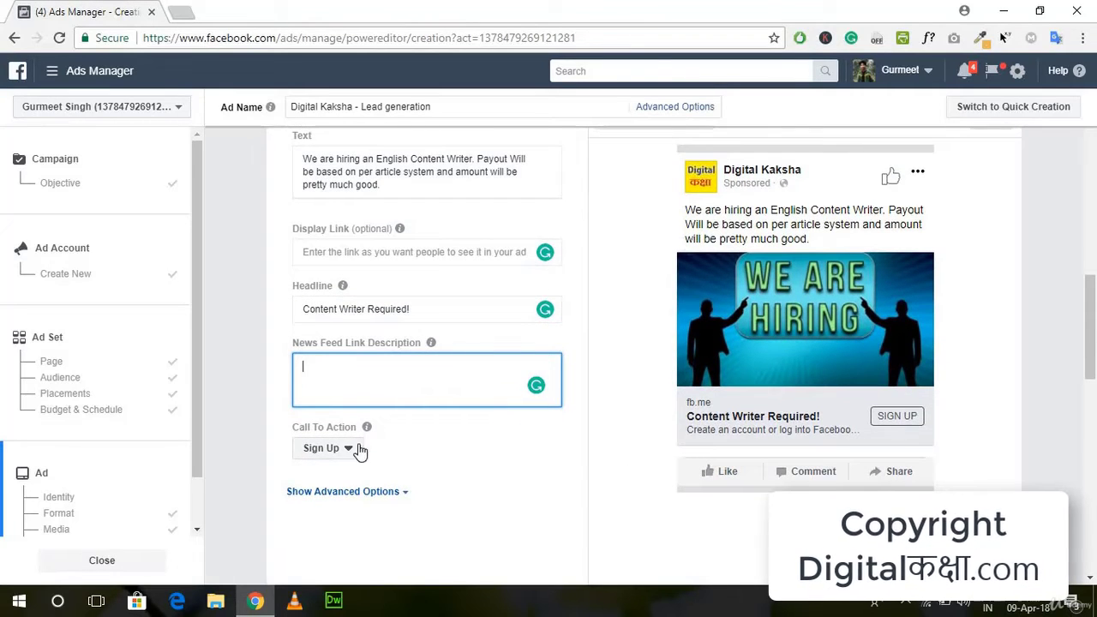
pyautogui.moveTo(433, 344)
pyautogui.write('We need a con')
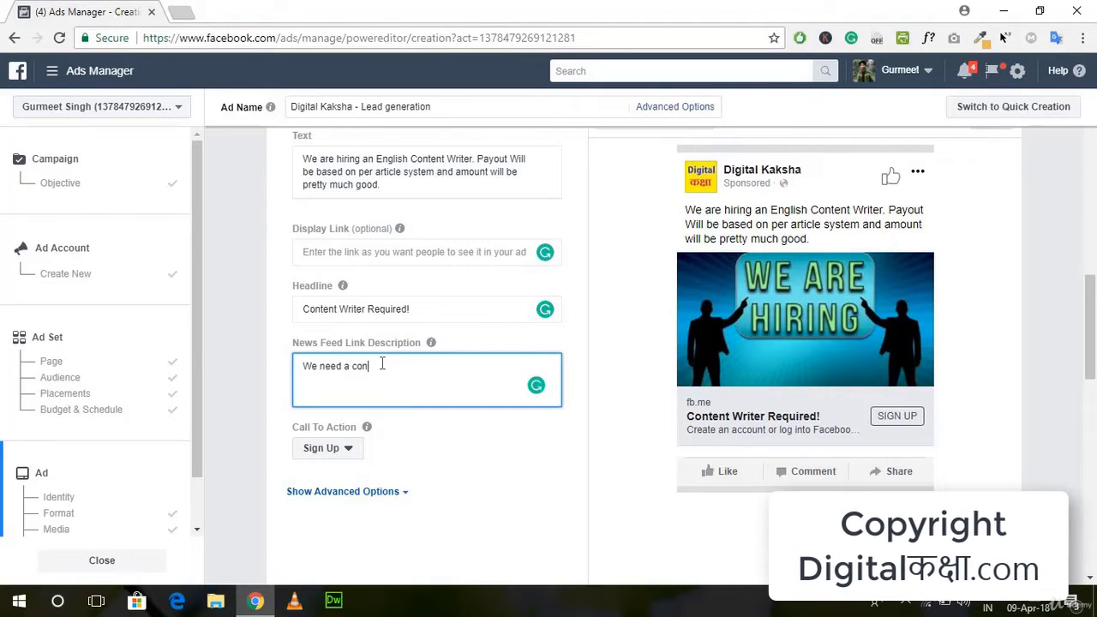
pyautogui.write('tent writer to write')
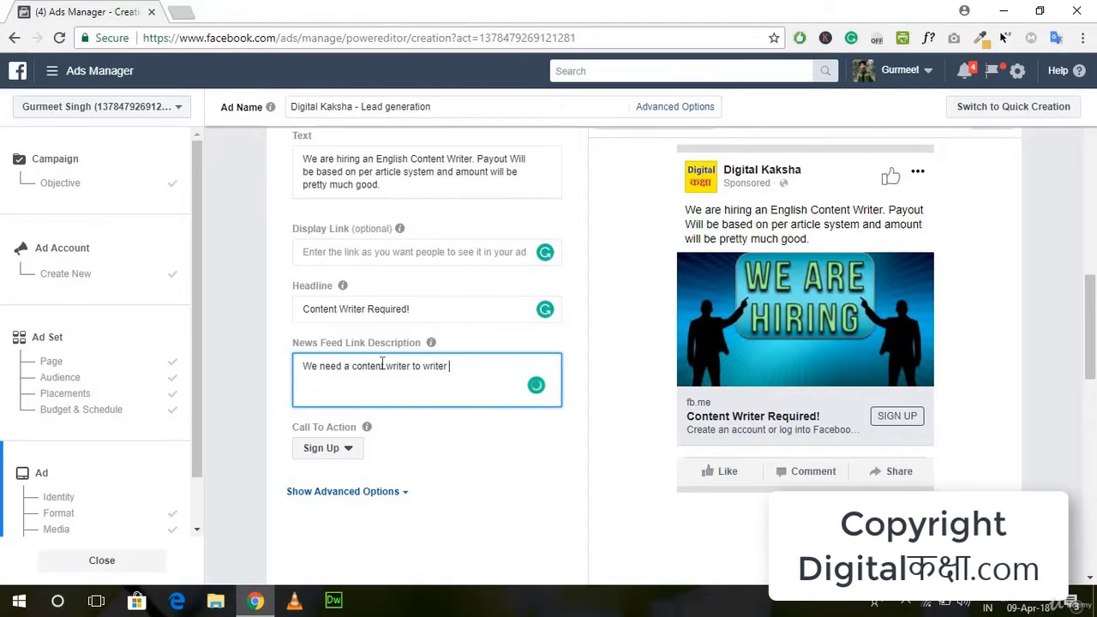
pyautogui.write(' articles for our English Web')
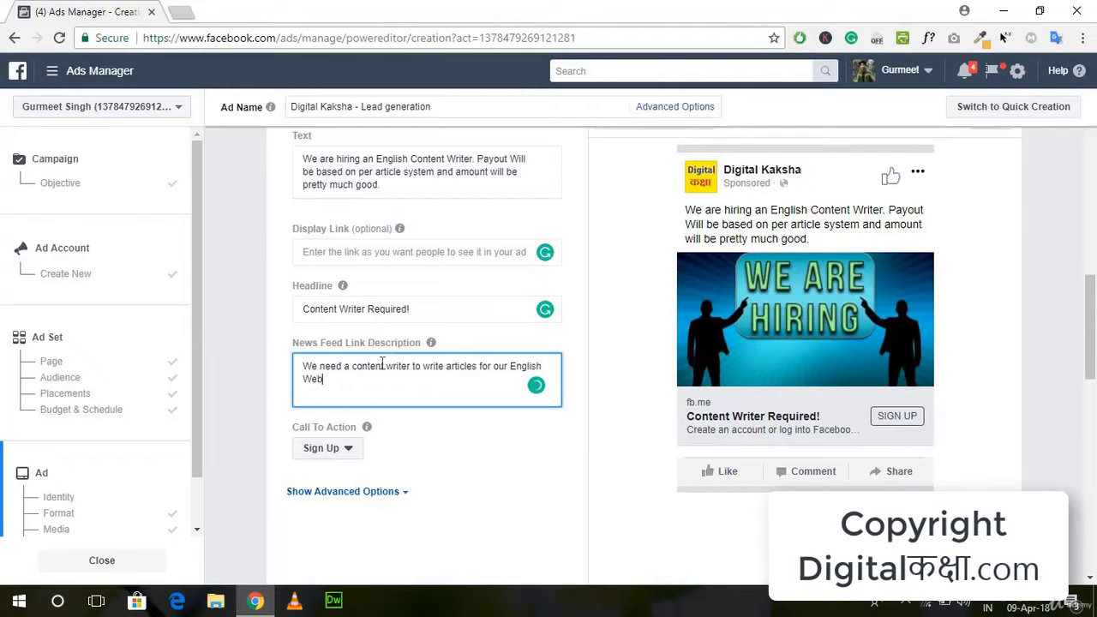
pyautogui.write('sites or Blogs.')
pyautogui.press('BackSpace')
pyautogui.write('or Blogs.')
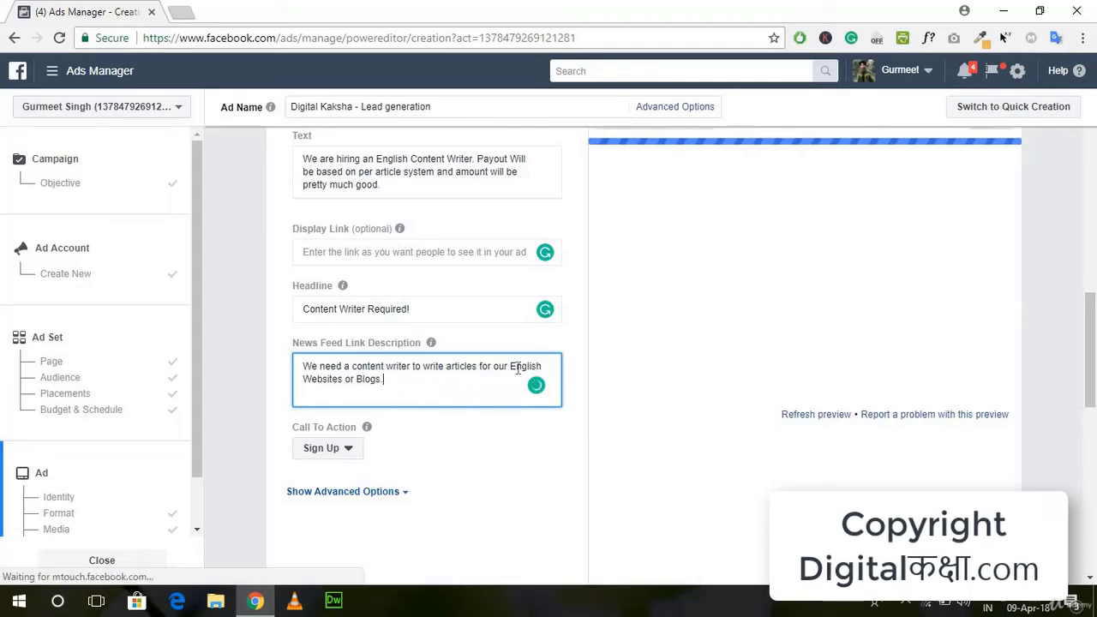
pyautogui.click(527, 452)
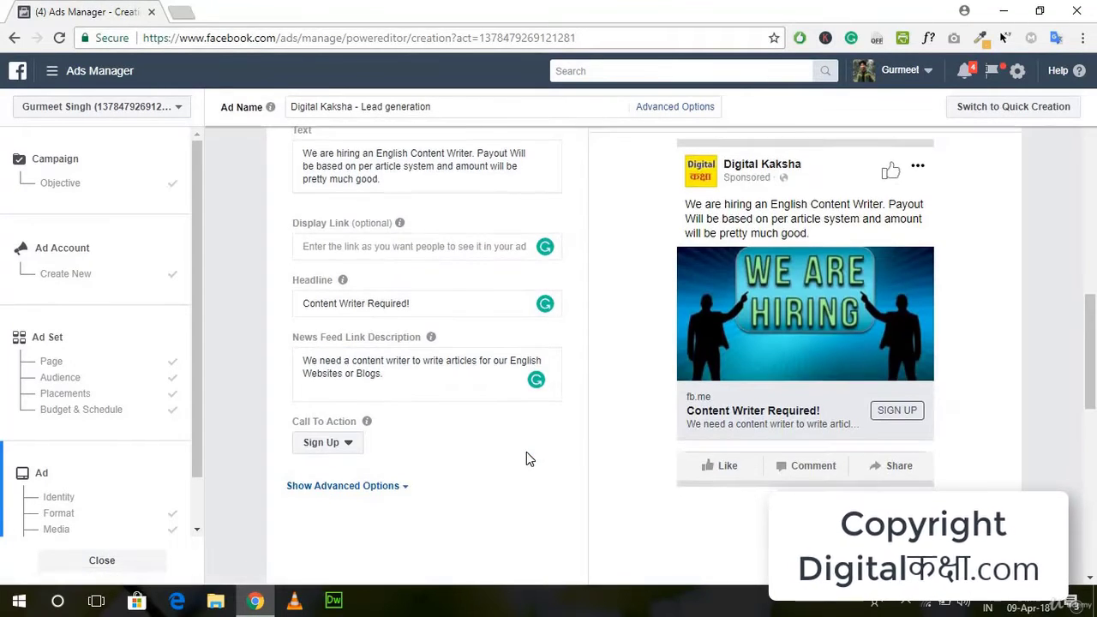
# - Set the ad's call to action to Apply Now and check it in the ad preview
pyautogui.scroll(-1, 338, 411)
pyautogui.click(329, 401)
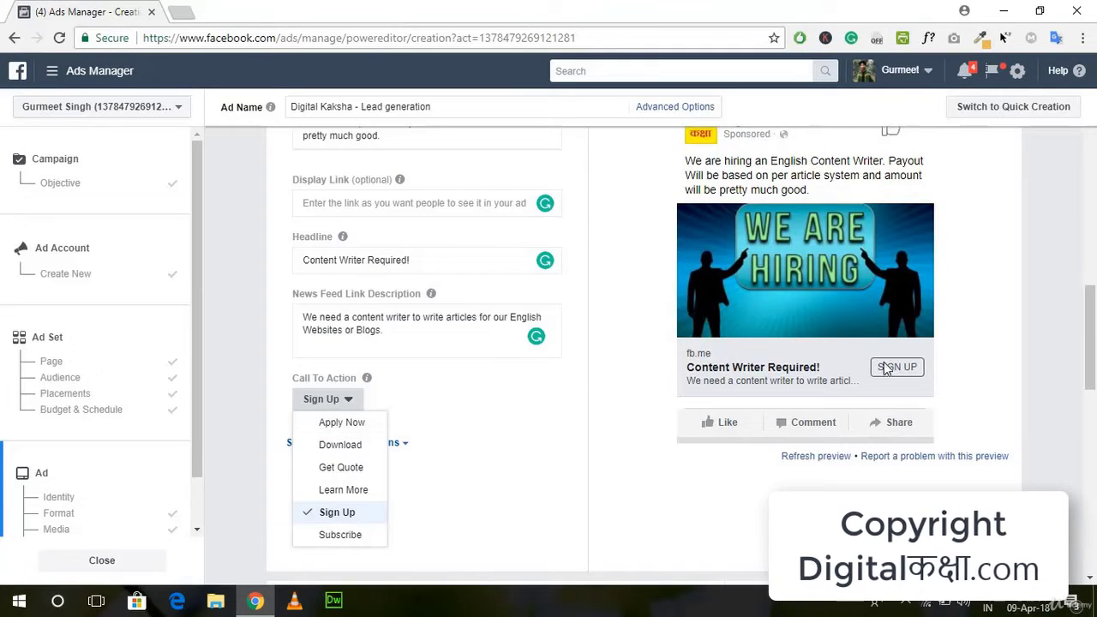
pyautogui.click(361, 421)
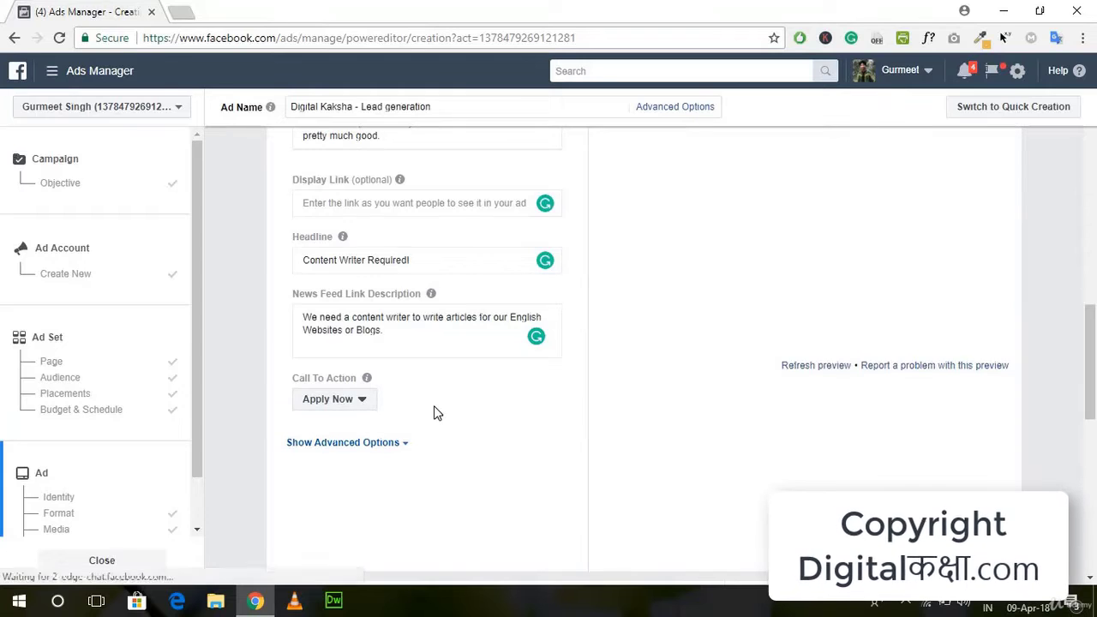
pyautogui.scroll(2, 779, 274)
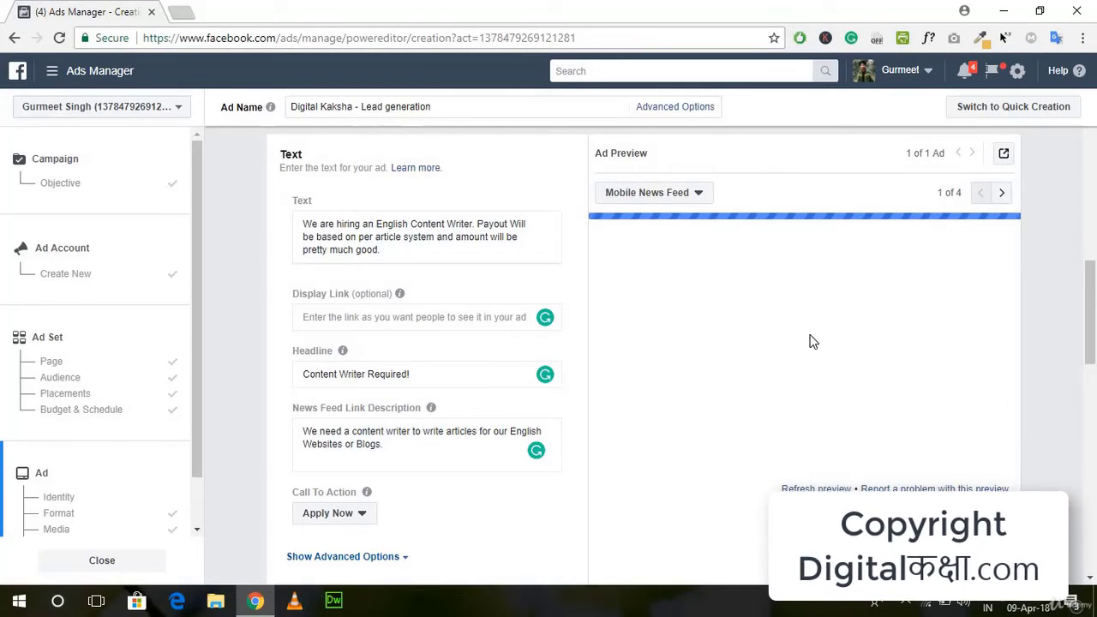
pyautogui.scroll(-2, 421, 435)
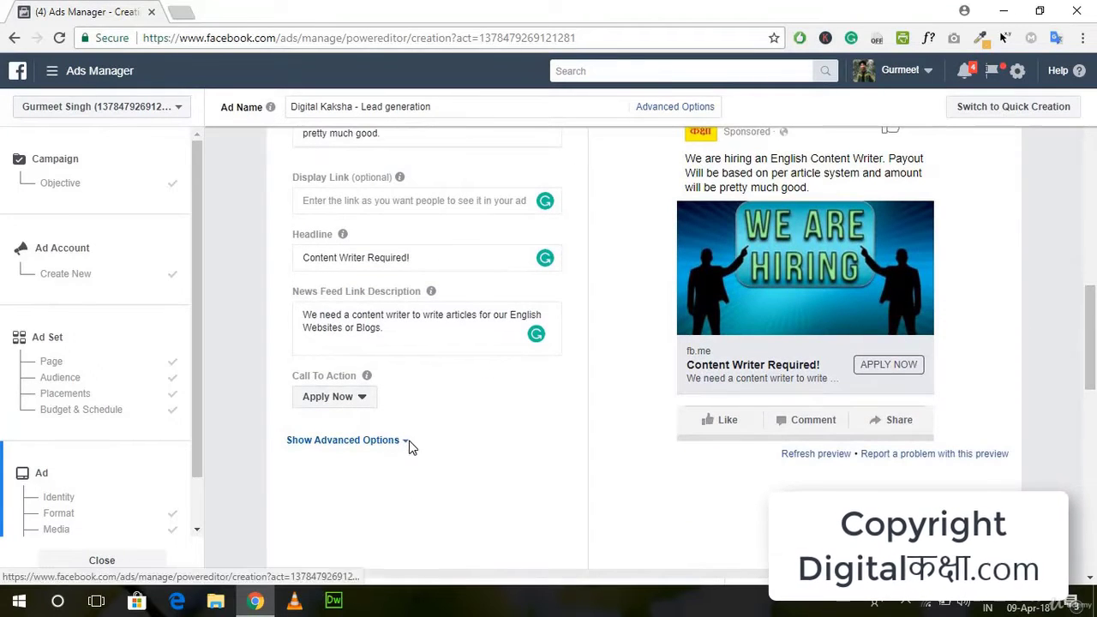
# - Look at the ad text's advanced options for URL parameters and conversion tracking, and hide them again
pyautogui.click(409, 441)
pyautogui.scroll(-2, 410, 444)
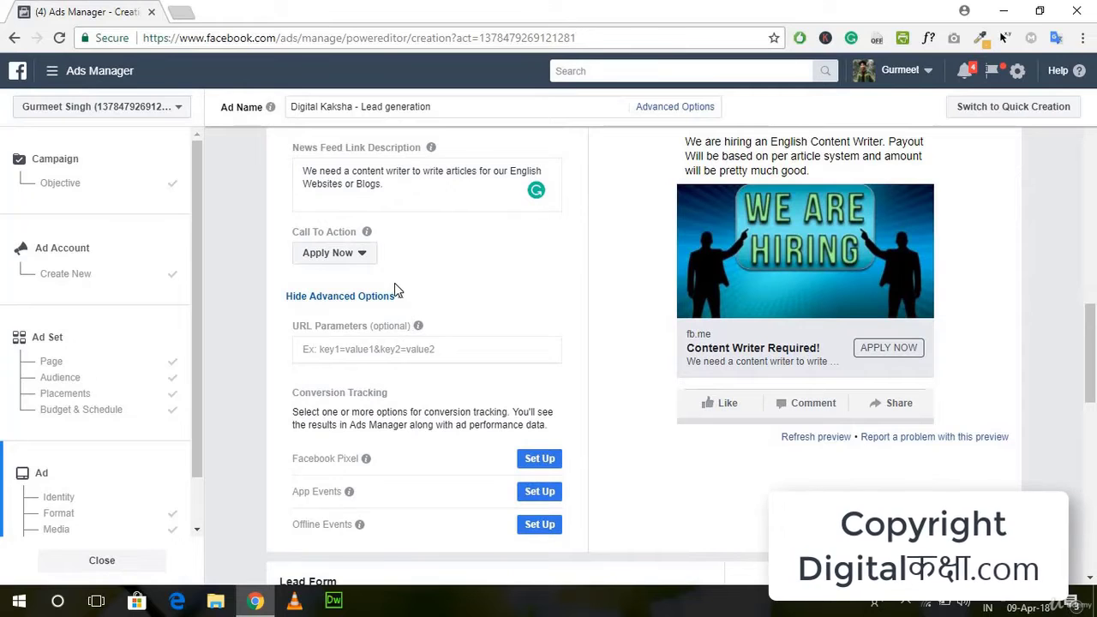
pyautogui.click(393, 298)
pyautogui.scroll(3, 529, 294)
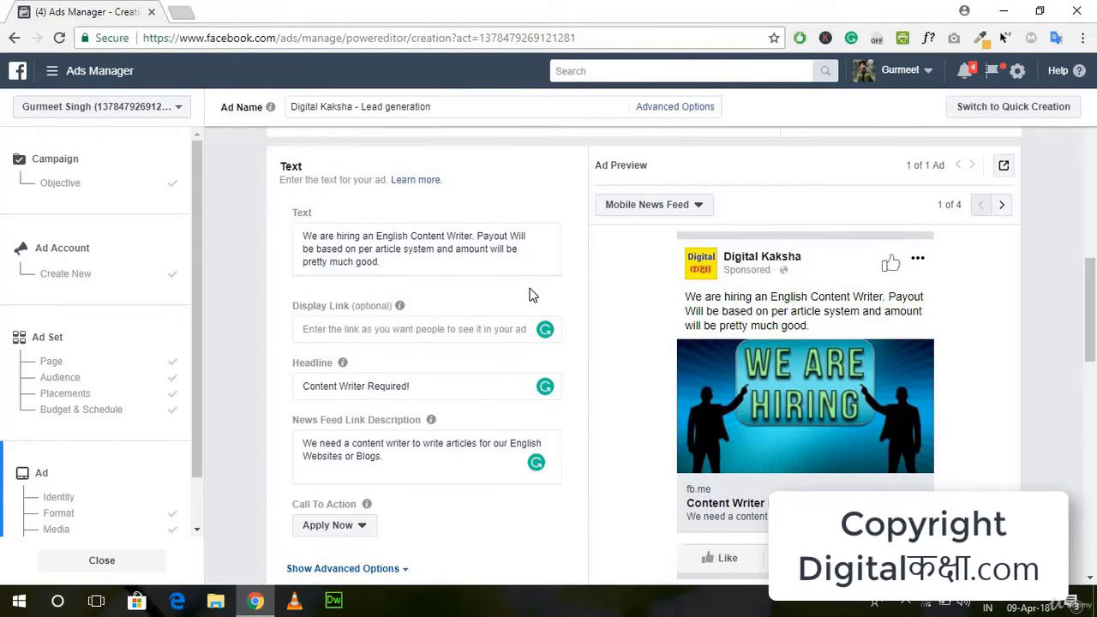
# - Review the ad's text, preview, image and format settings, plus the Lead Form section and the notices below it
pyautogui.scroll(-2, 600, 317)
pyautogui.scroll(-5, 624, 343)
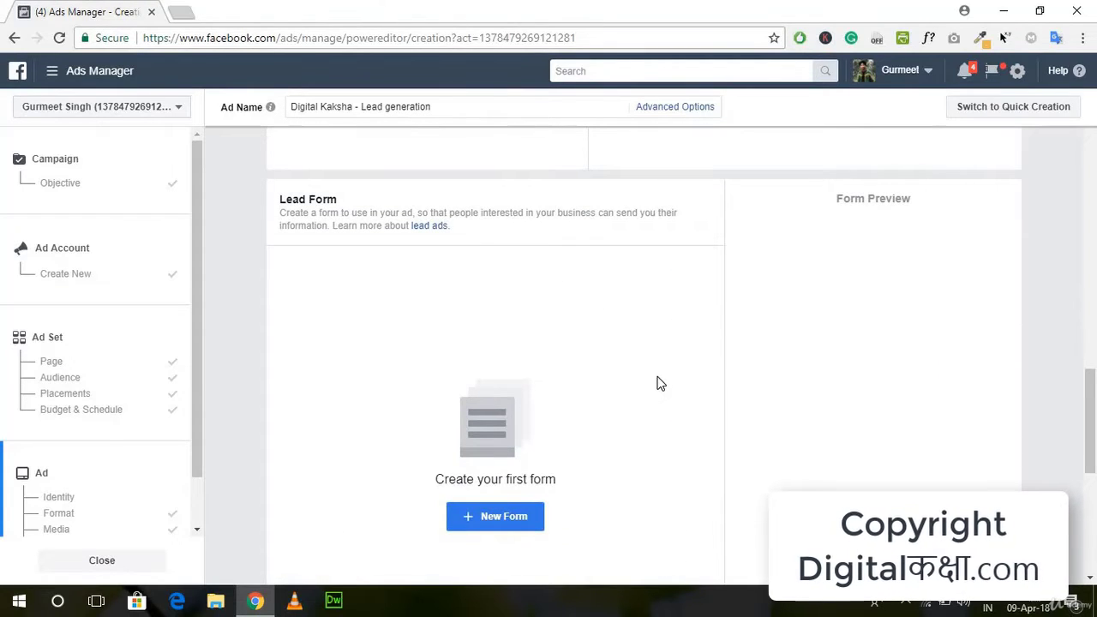
pyautogui.scroll(5, 660, 383)
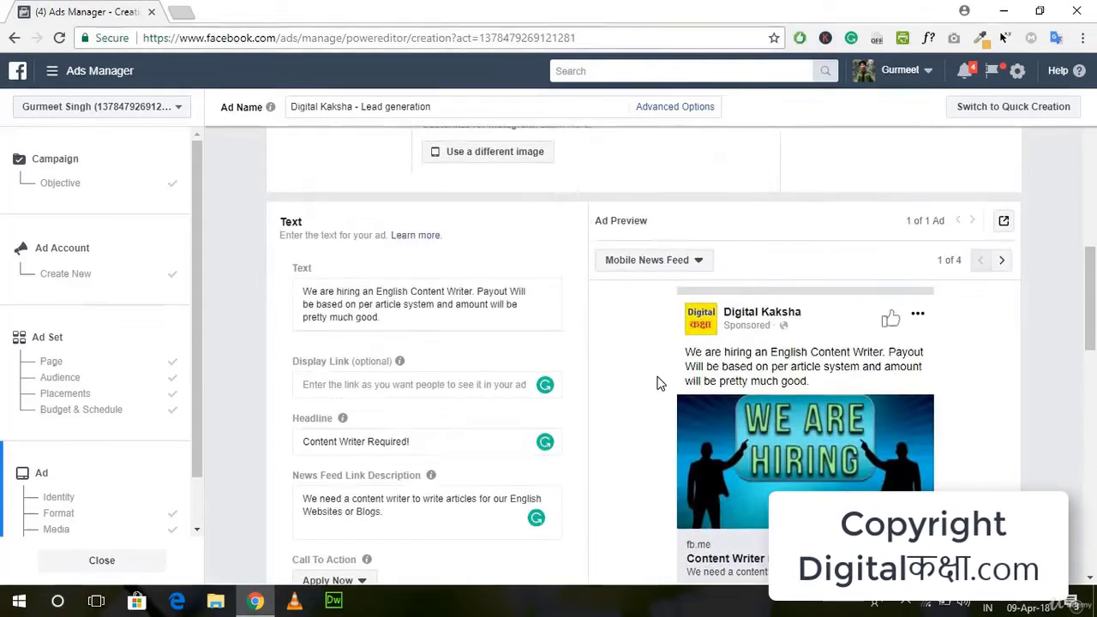
pyautogui.scroll(-1, 660, 384)
pyautogui.scroll(-6, 660, 383)
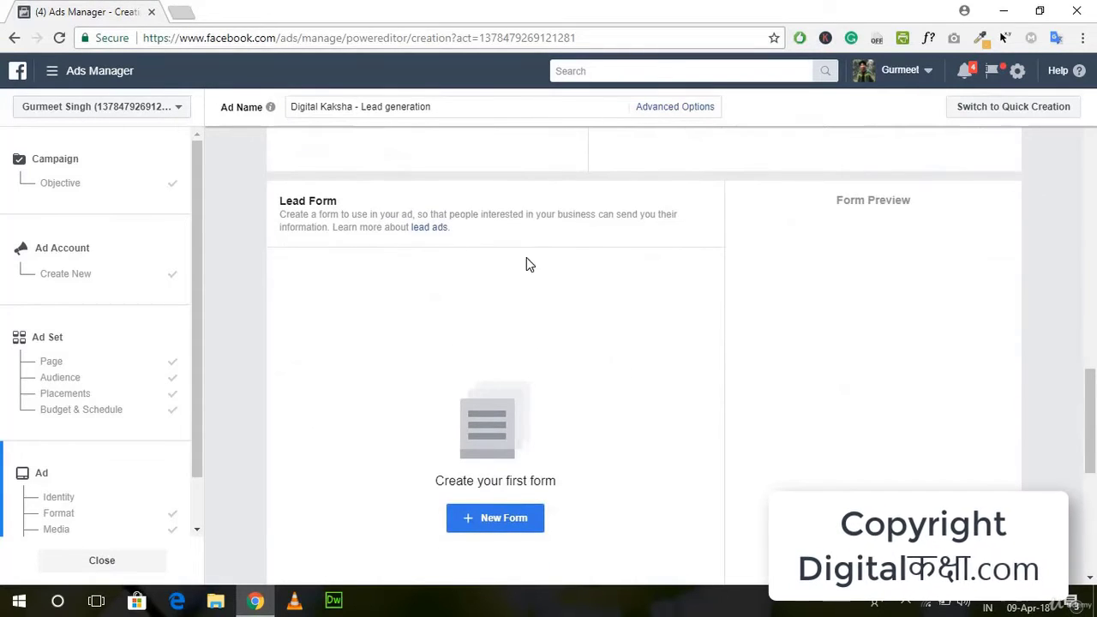
pyautogui.scroll(4, 526, 264)
pyautogui.scroll(2, 948, 295)
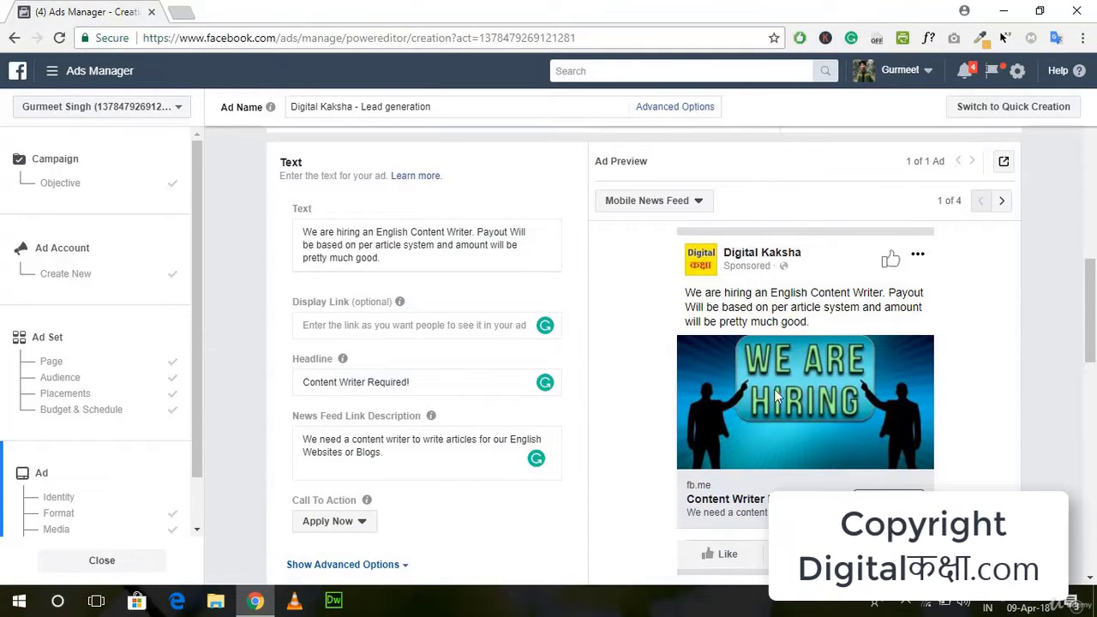
pyautogui.scroll(5, 810, 351)
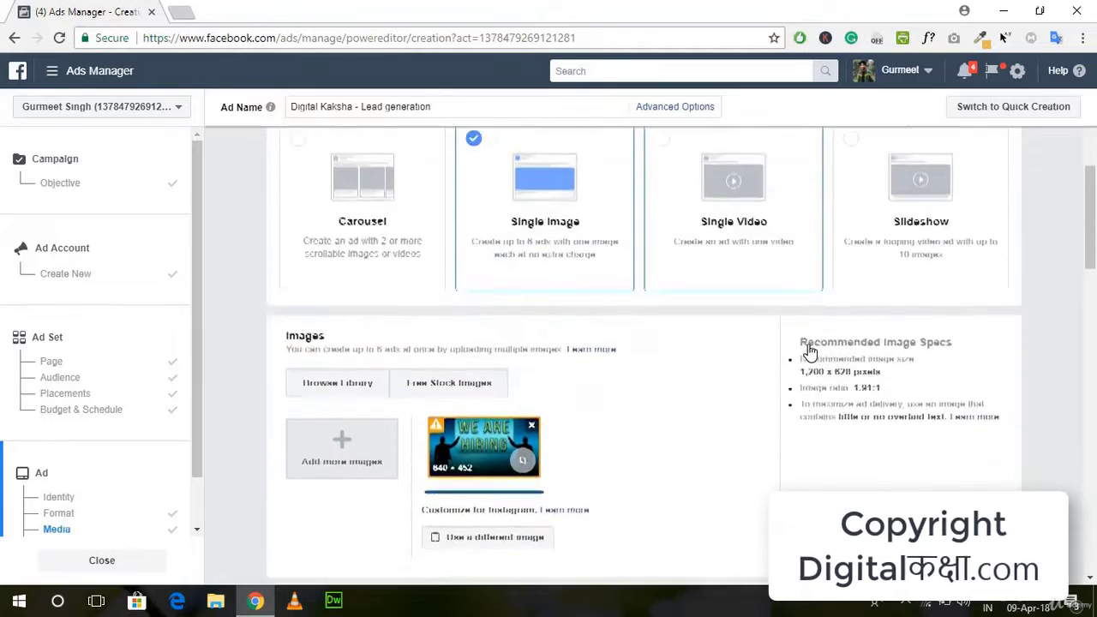
pyautogui.scroll(2, 811, 351)
pyautogui.scroll(-10, 811, 352)
pyautogui.scroll(-4, 811, 352)
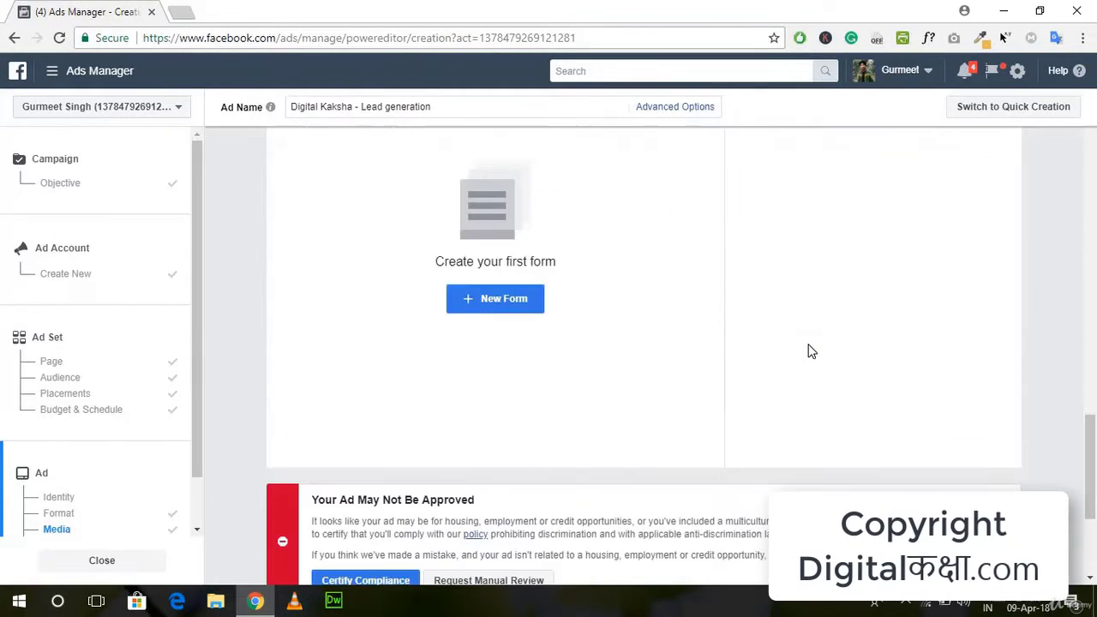
pyautogui.scroll(1, 811, 352)
pyautogui.scroll(-2, 811, 351)
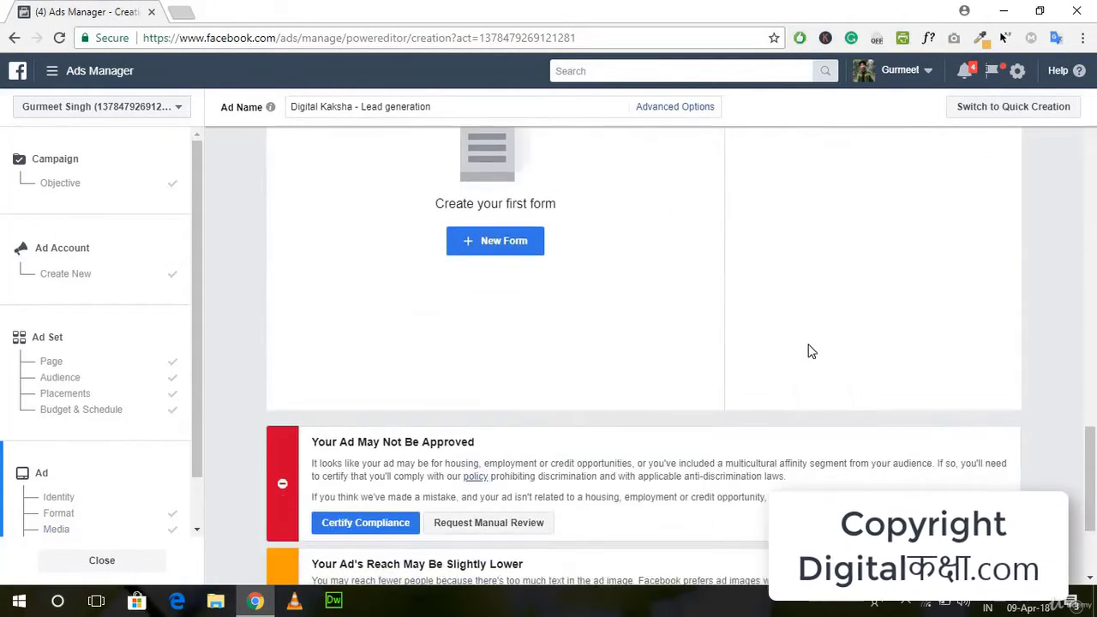
pyautogui.scroll(2, 679, 375)
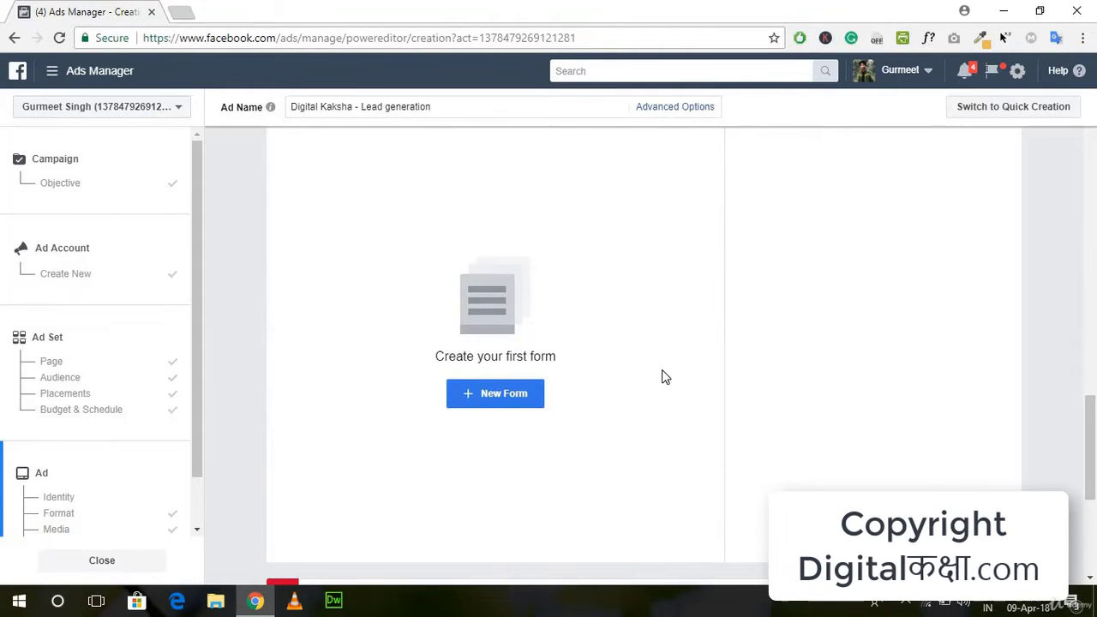
pyautogui.scroll(2, 662, 370)
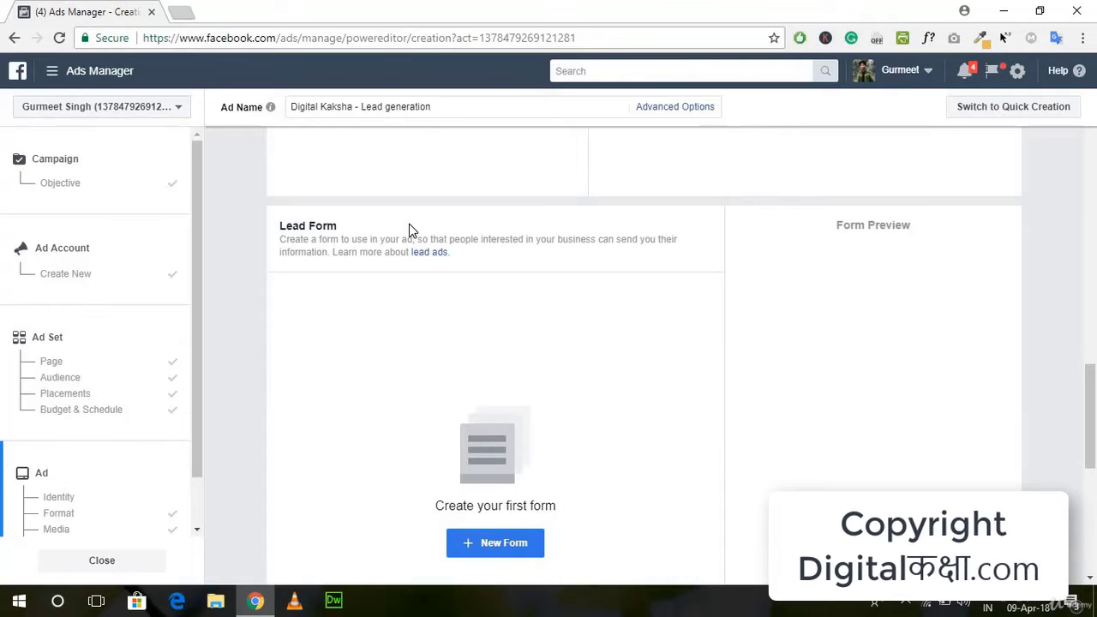
pyautogui.scroll(5, 409, 228)
pyautogui.scroll(-4, 552, 364)
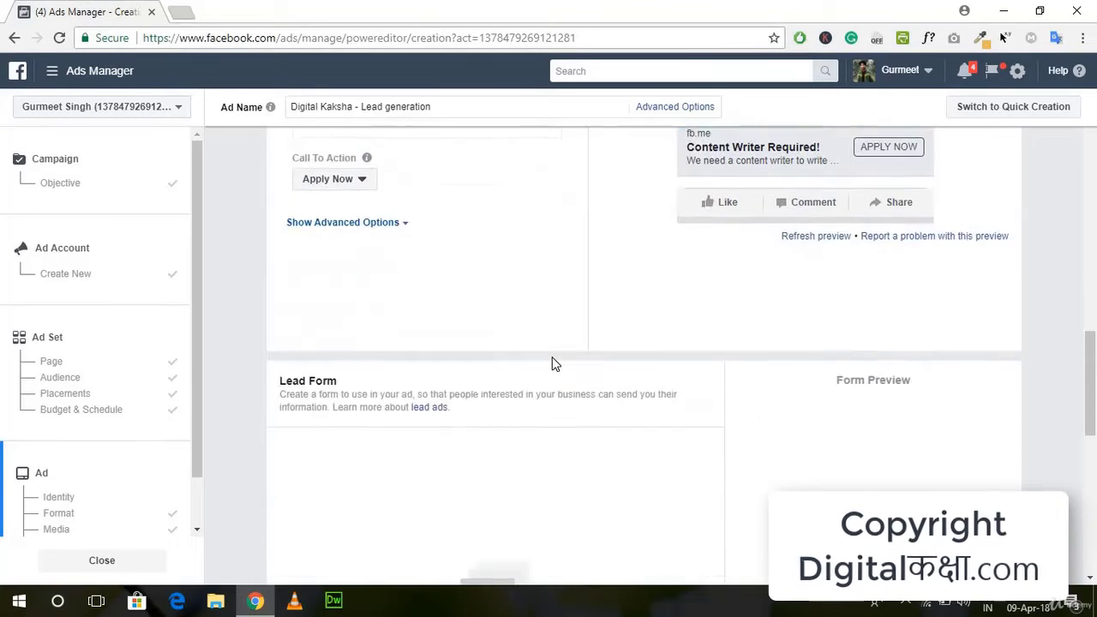
pyautogui.scroll(-1, 552, 364)
pyautogui.scroll(-2, 552, 364)
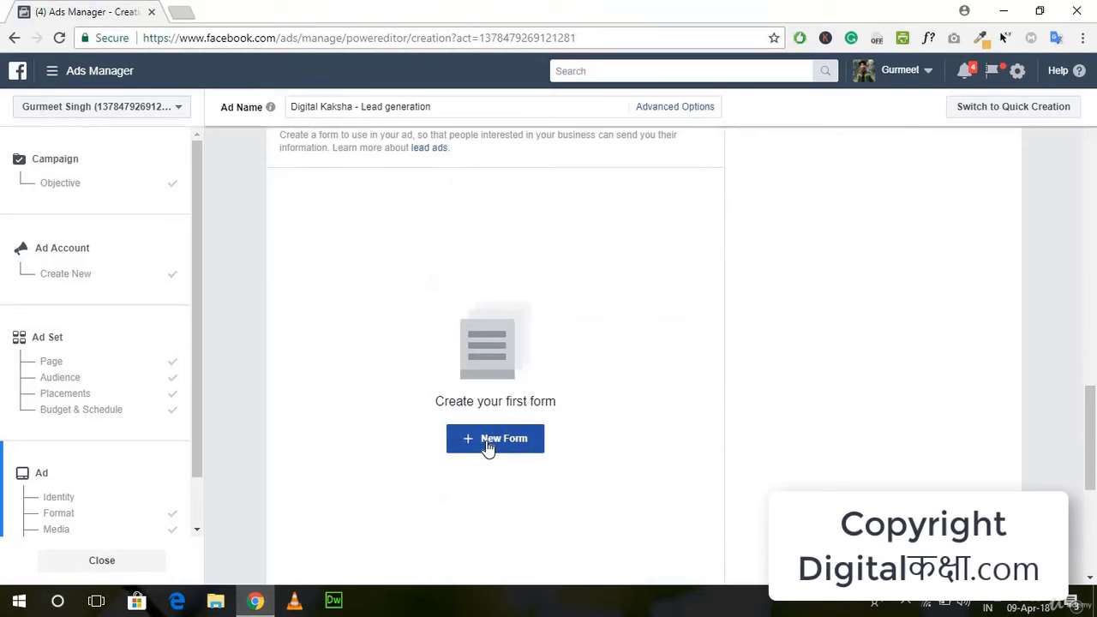
# - Start a new lead form for the ad and dismiss the tip about form types
pyautogui.click(487, 448)
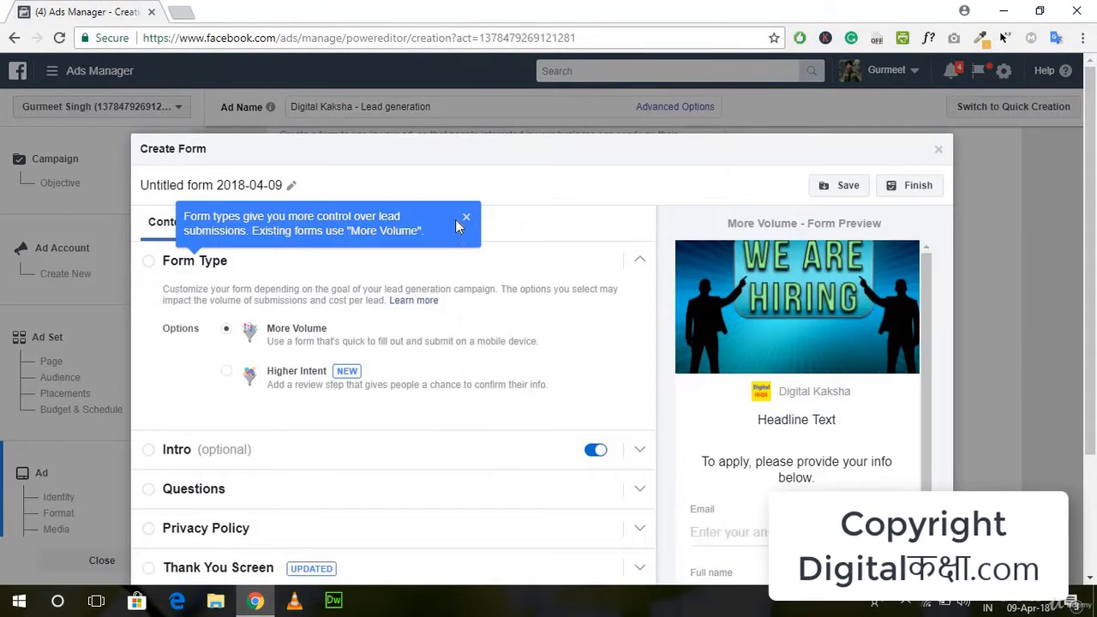
pyautogui.click(466, 218)
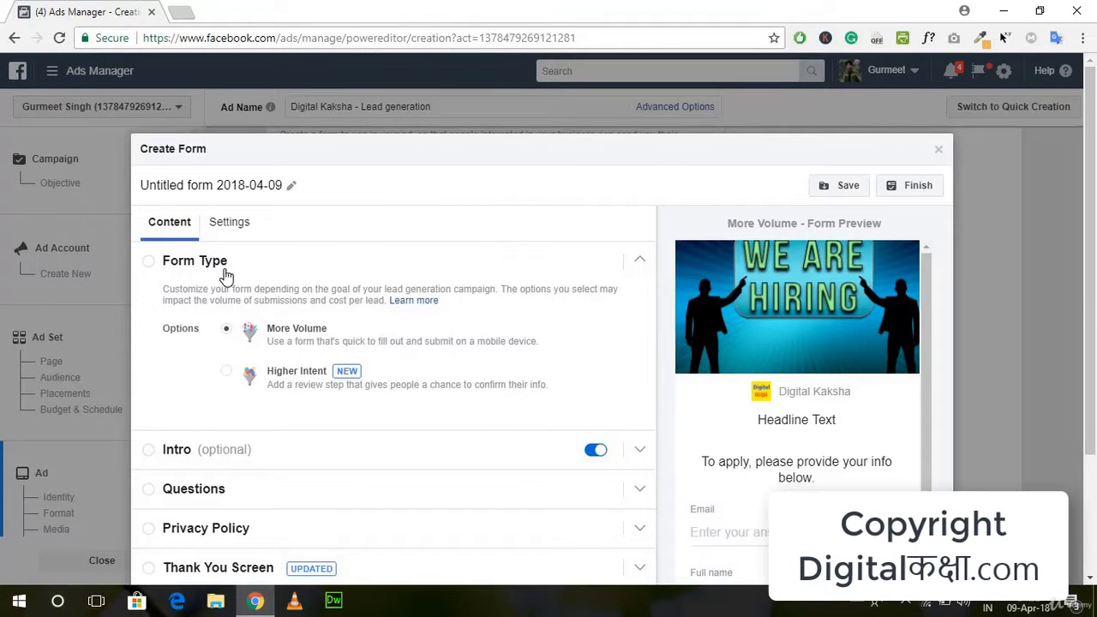
pyautogui.click(148, 271)
pyautogui.click(147, 271)
# - Rename the lead form as "Content Writer Form"
pyautogui.click(293, 185)
pyautogui.hotkey('ctrl', 'a')
pyautogui.press('BackSpace')
pyautogui.write('Cont')
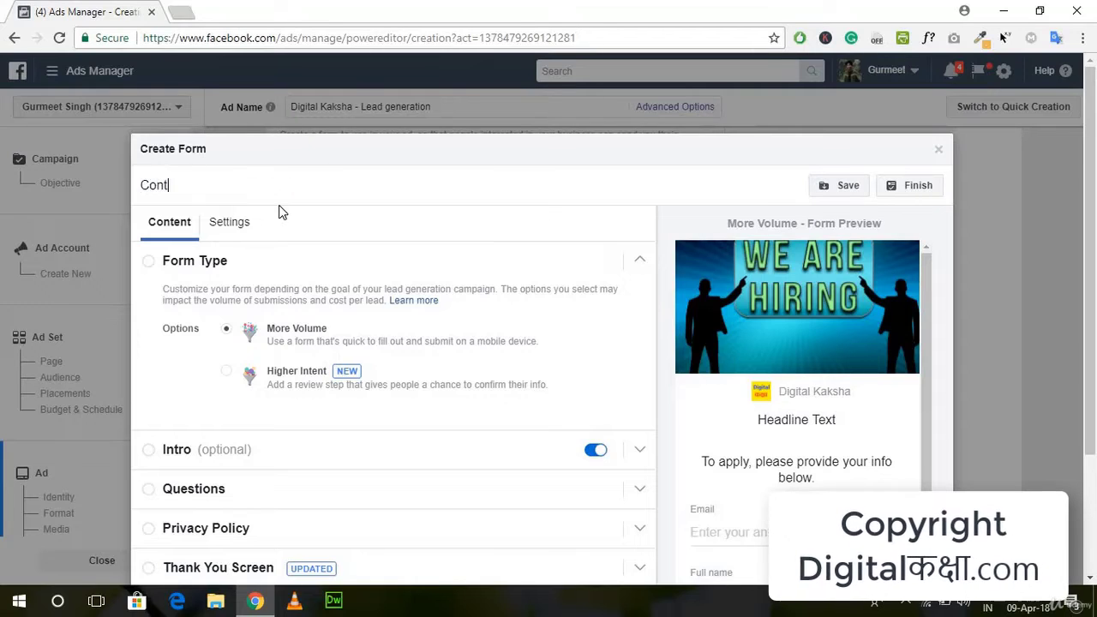
pyautogui.write('ent Writ')
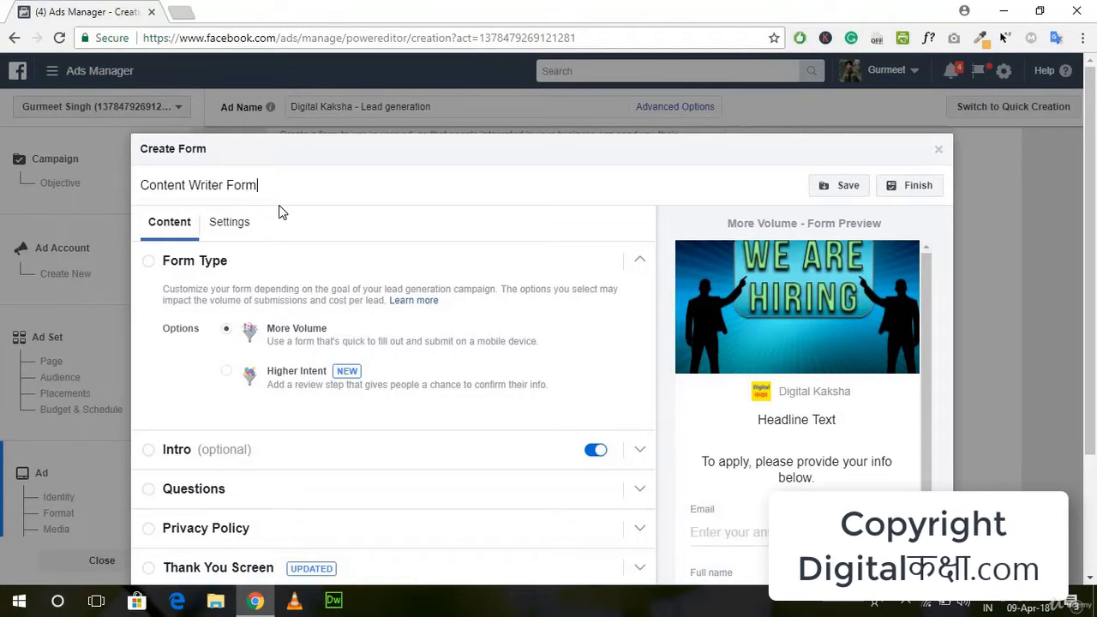
pyautogui.write('er Form')
# - Enter "Content Writer Required Form" as the headline of the form's intro
pyautogui.scroll(-1, 307, 360)
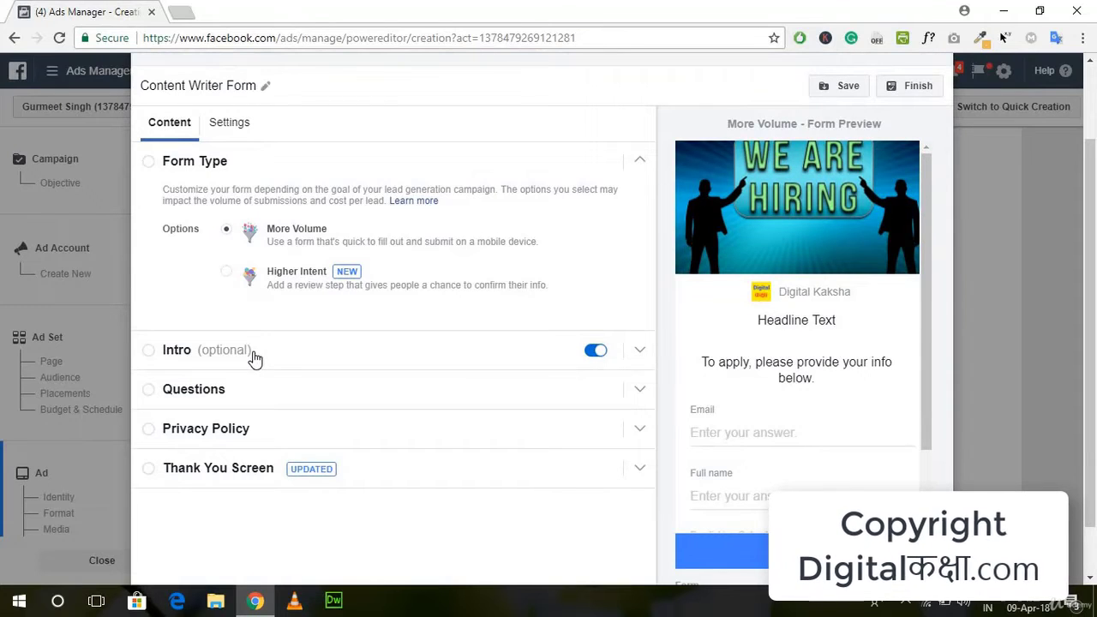
pyautogui.click(254, 359)
pyautogui.click(324, 240)
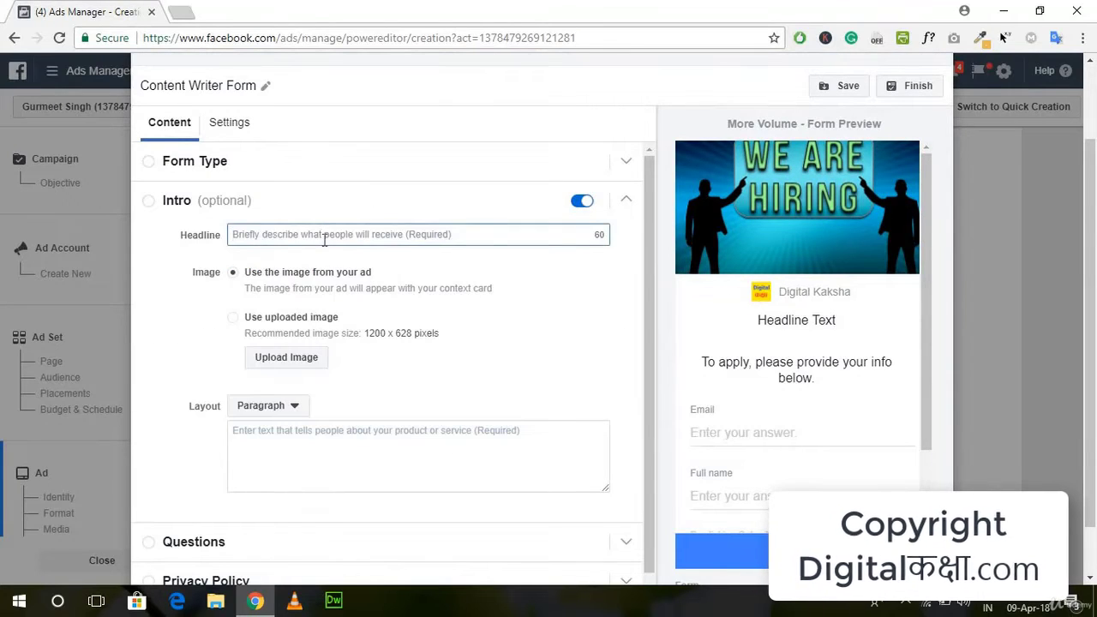
pyautogui.write('Cont')
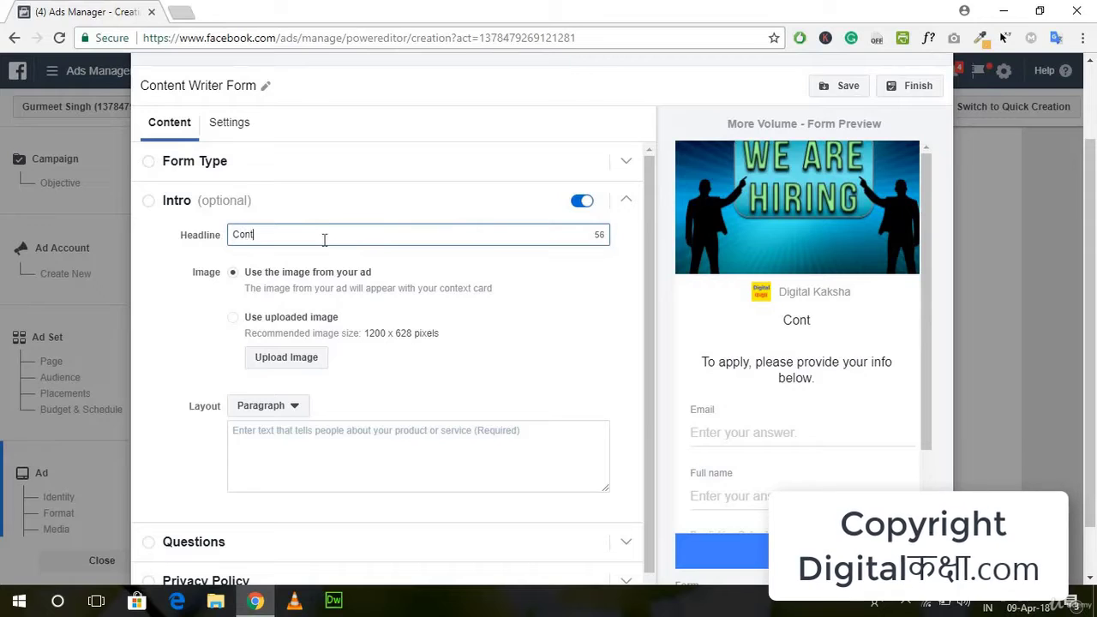
pyautogui.write('ent Writer ')
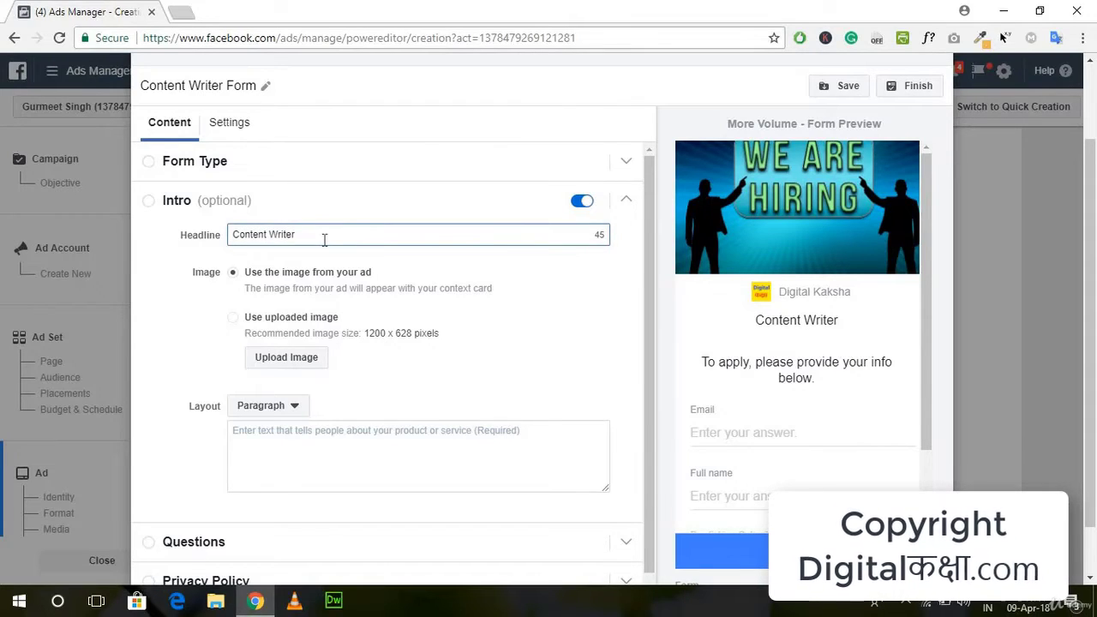
pyautogui.write('R')
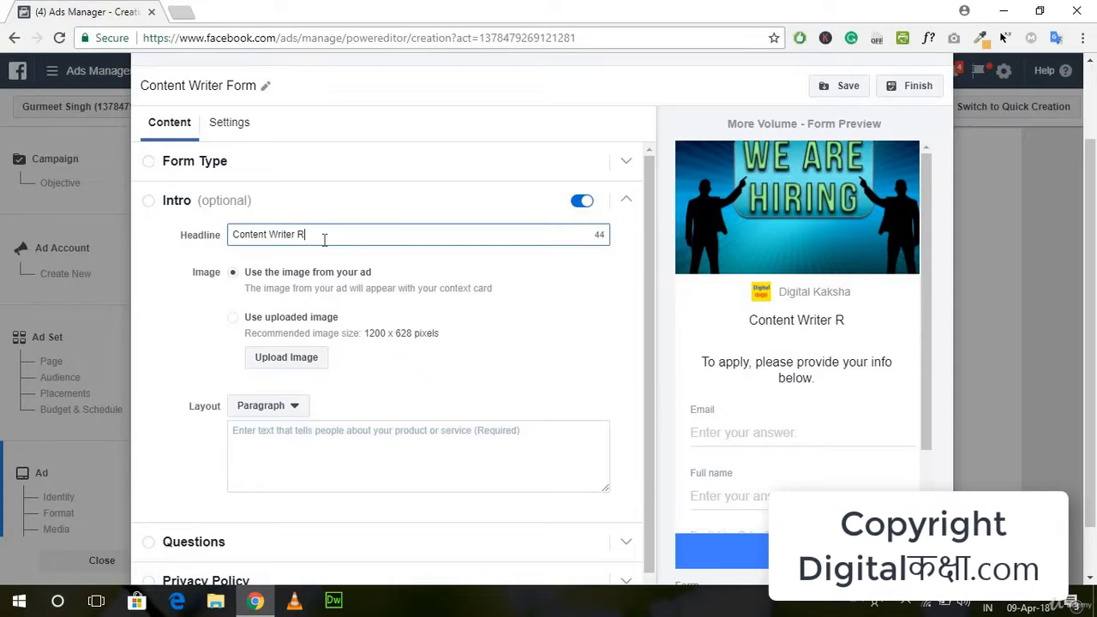
pyautogui.write('equired Form')
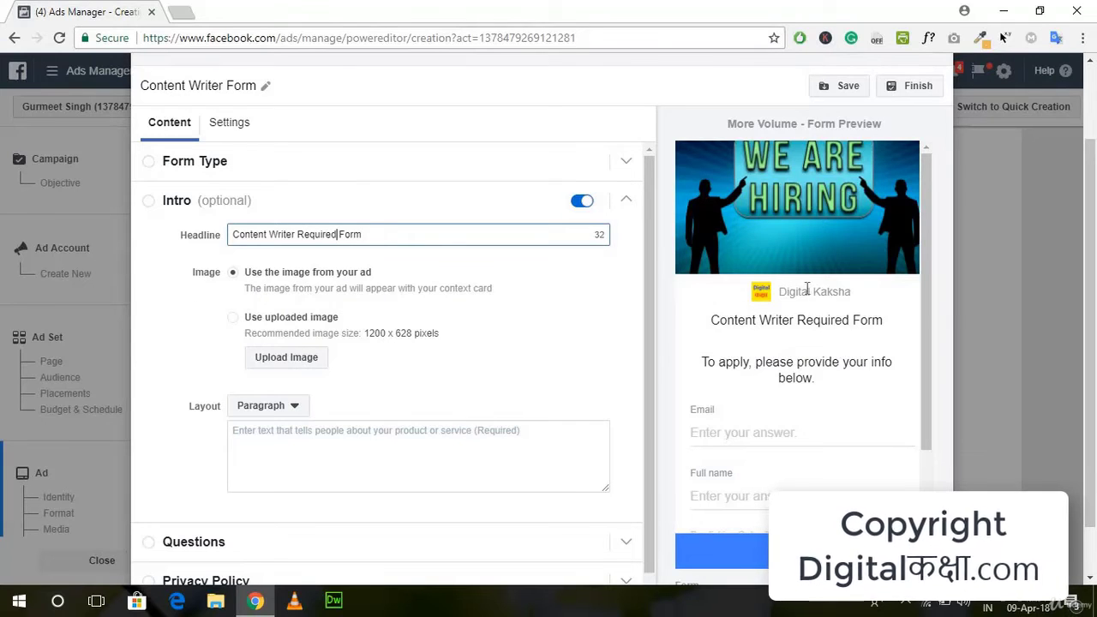
# - Try the Bullets layout for the form's intro and set it back to Paragraph
pyautogui.scroll(1, 806, 305)
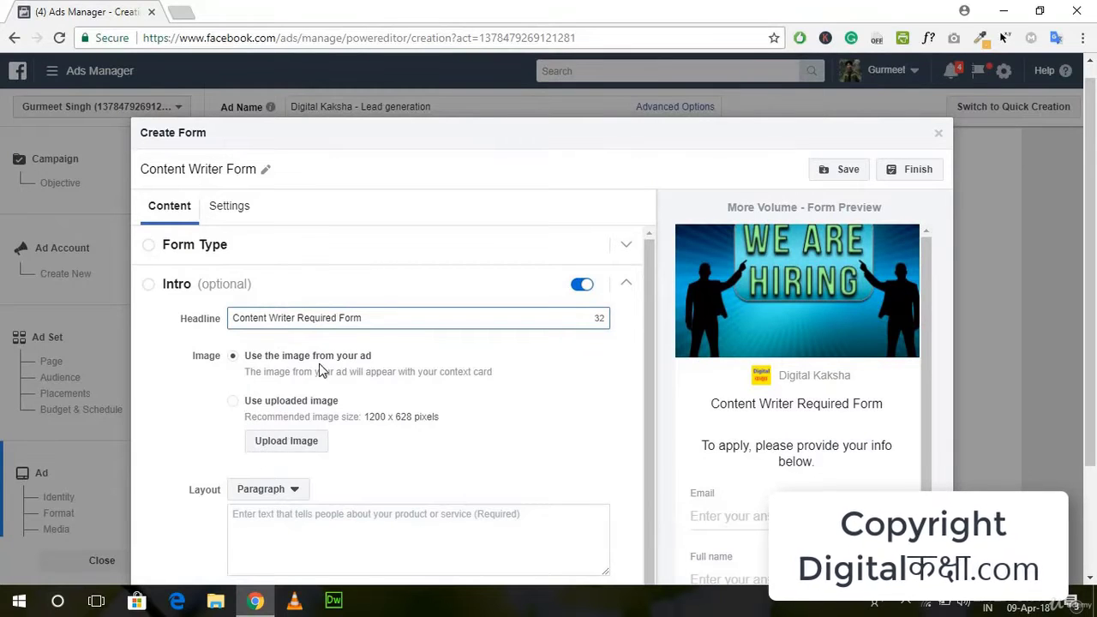
pyautogui.scroll(-1, 341, 371)
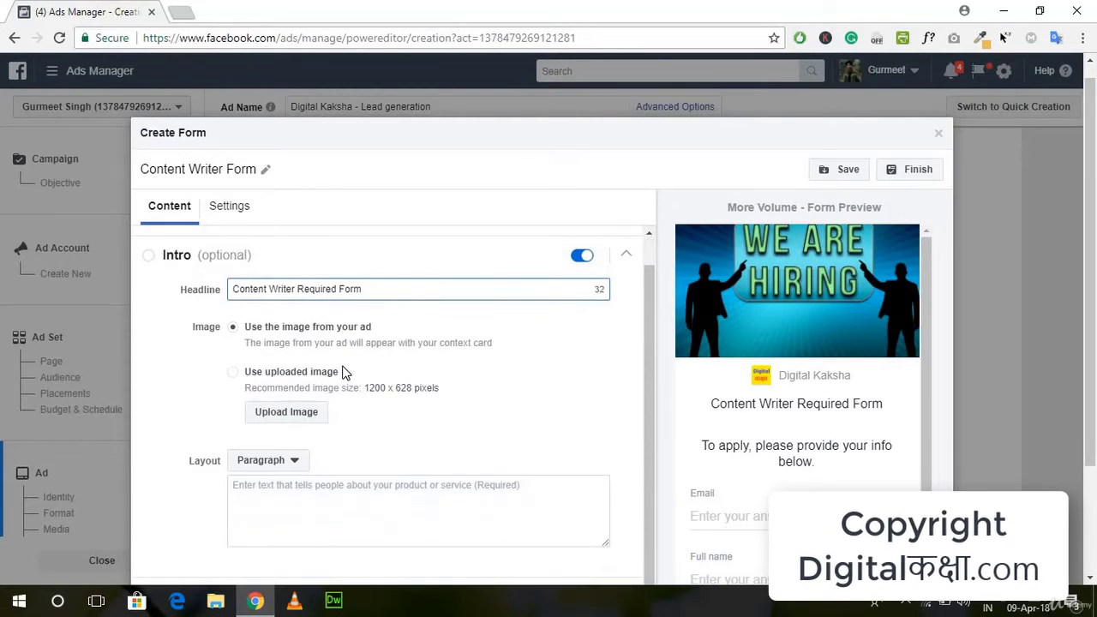
pyautogui.scroll(-2, 378, 422)
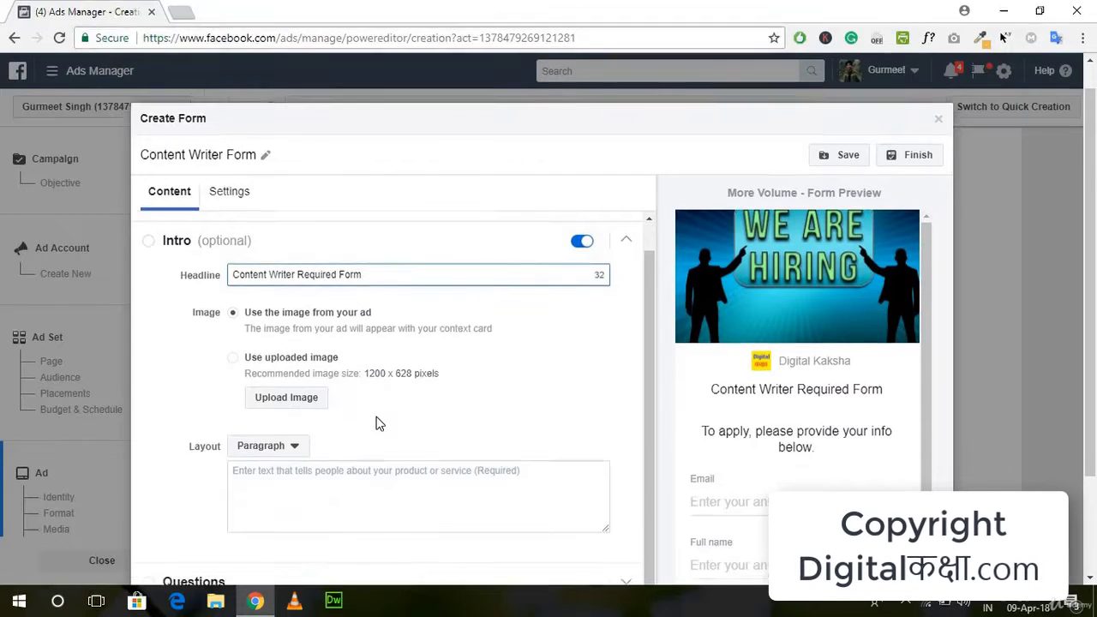
pyautogui.click(282, 327)
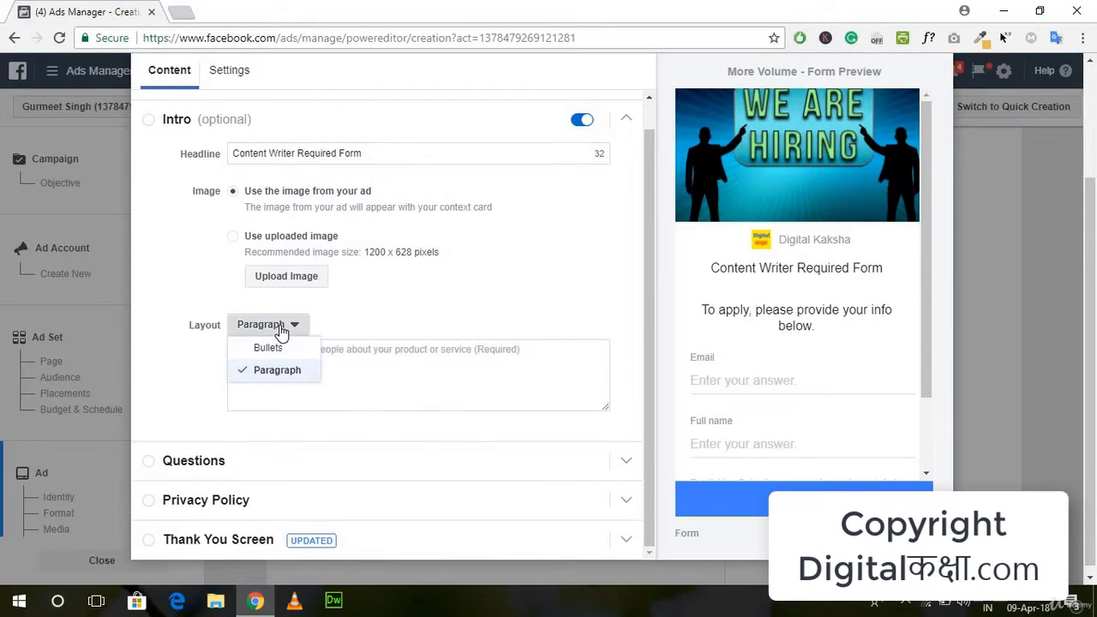
pyautogui.click(281, 330)
pyautogui.click(280, 333)
pyautogui.click(273, 352)
pyautogui.click(265, 336)
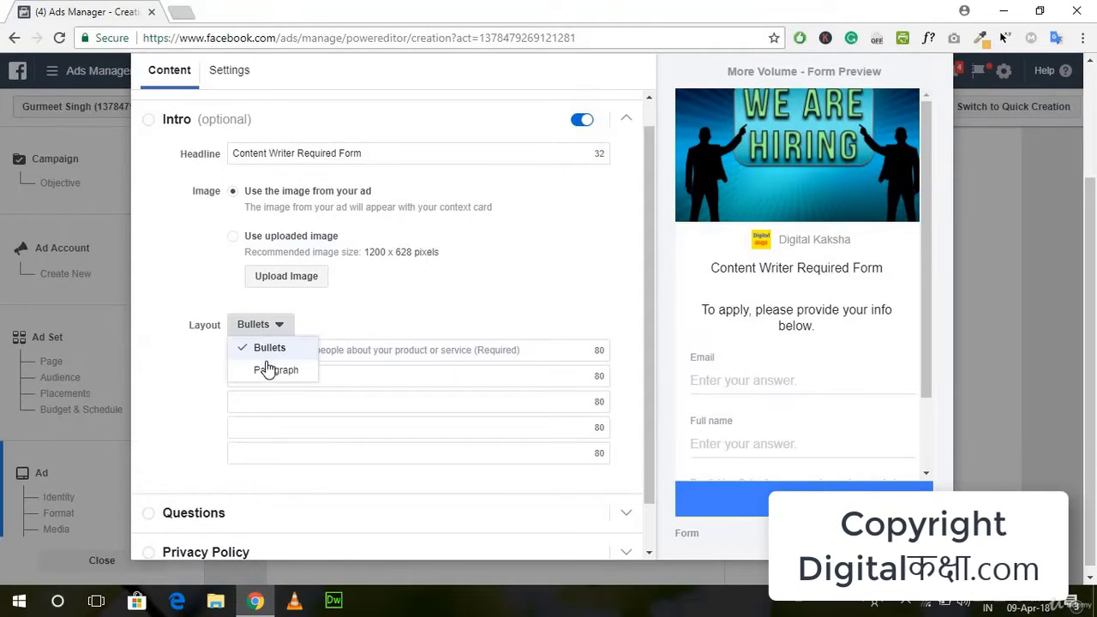
pyautogui.click(265, 369)
# - Enter the intro paragraph "If you are interested in writing Content for us, then you can fill this form."
pyautogui.click(340, 366)
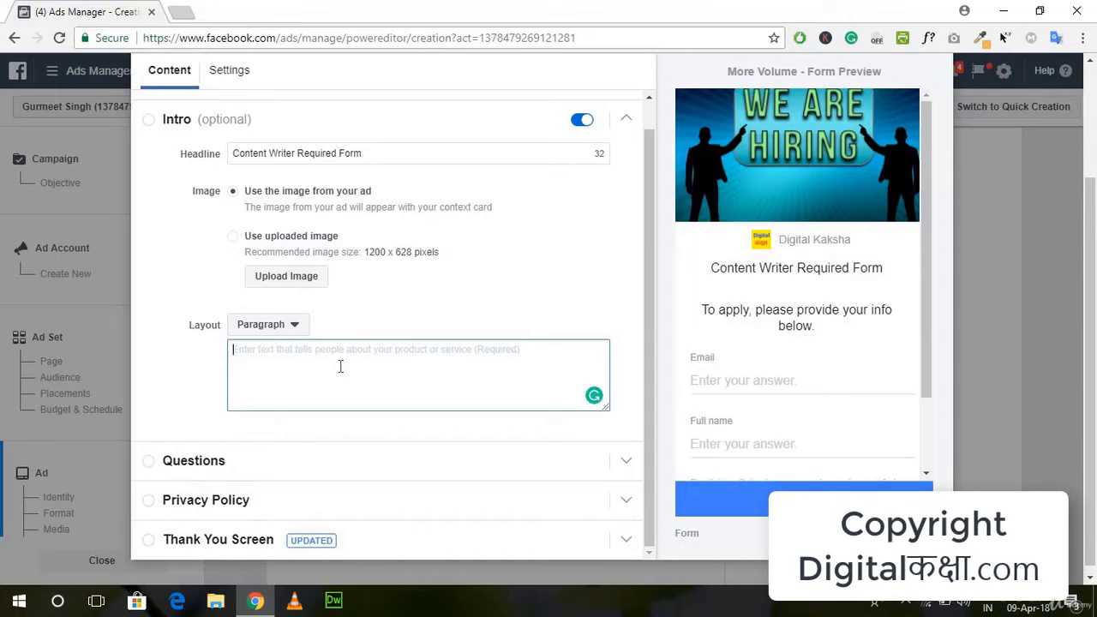
pyautogui.write('If you ')
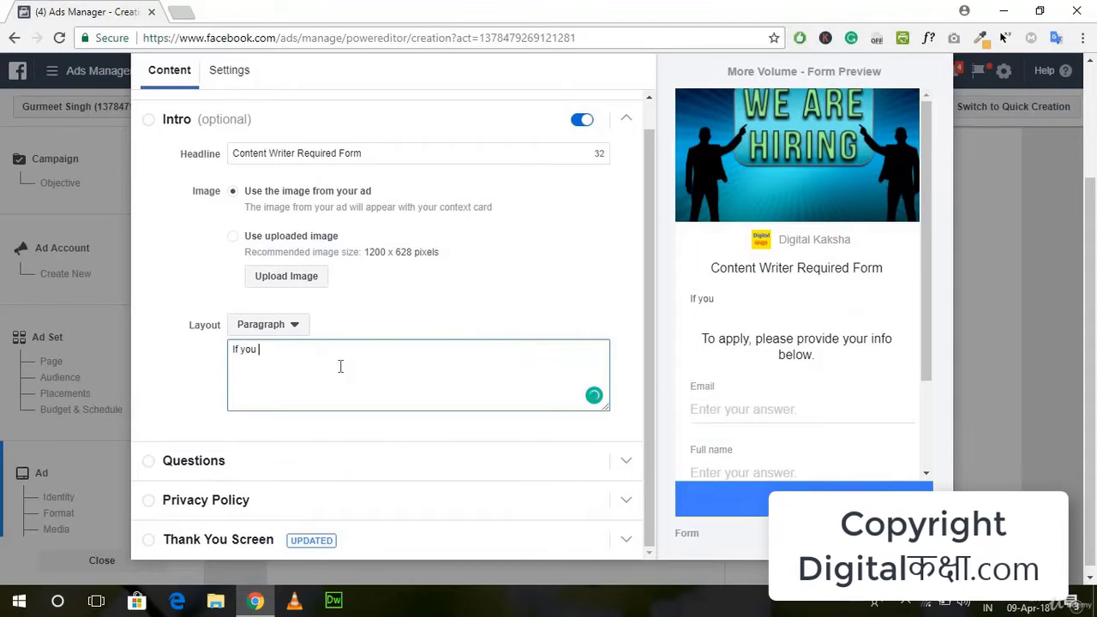
pyautogui.write('are interested ')
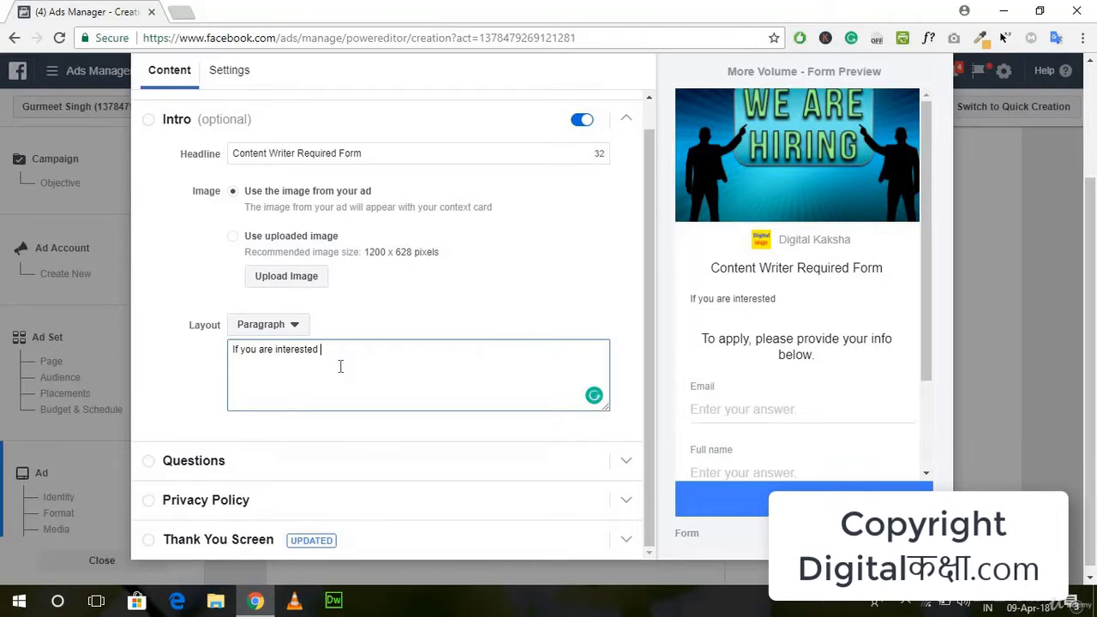
pyautogui.write('in writing Content for us, th')
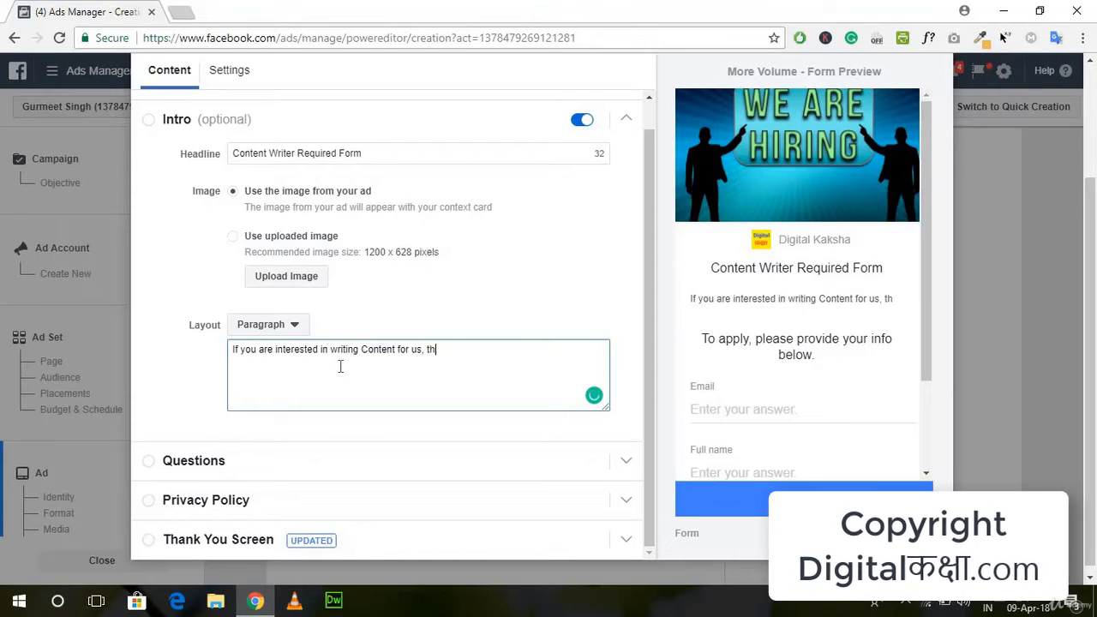
pyautogui.write('en oyou can ')
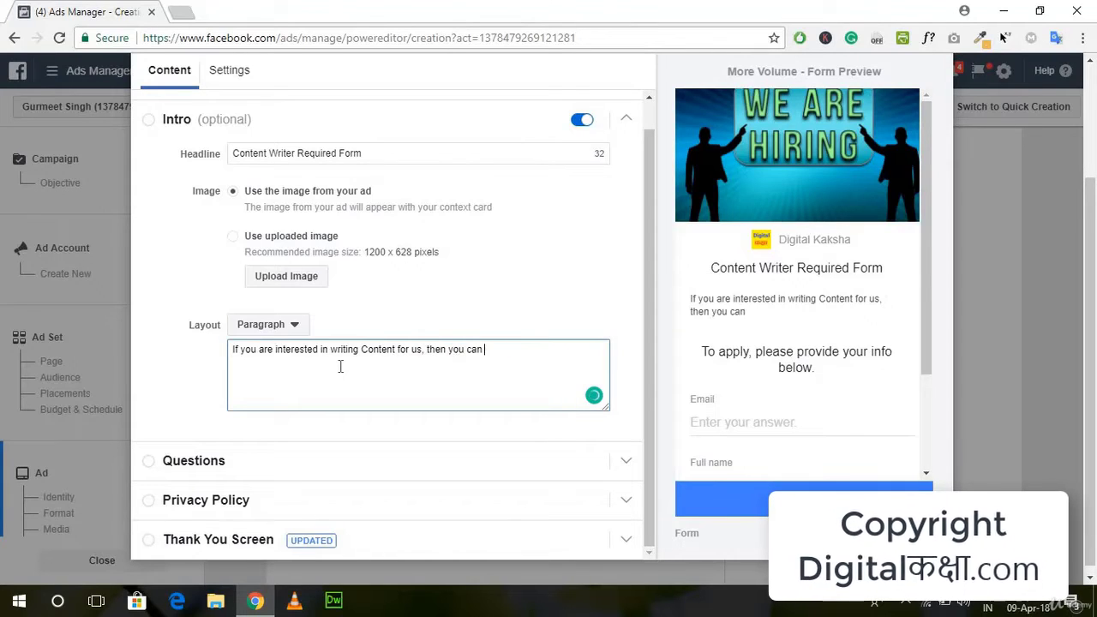
pyautogui.write('contact us.')
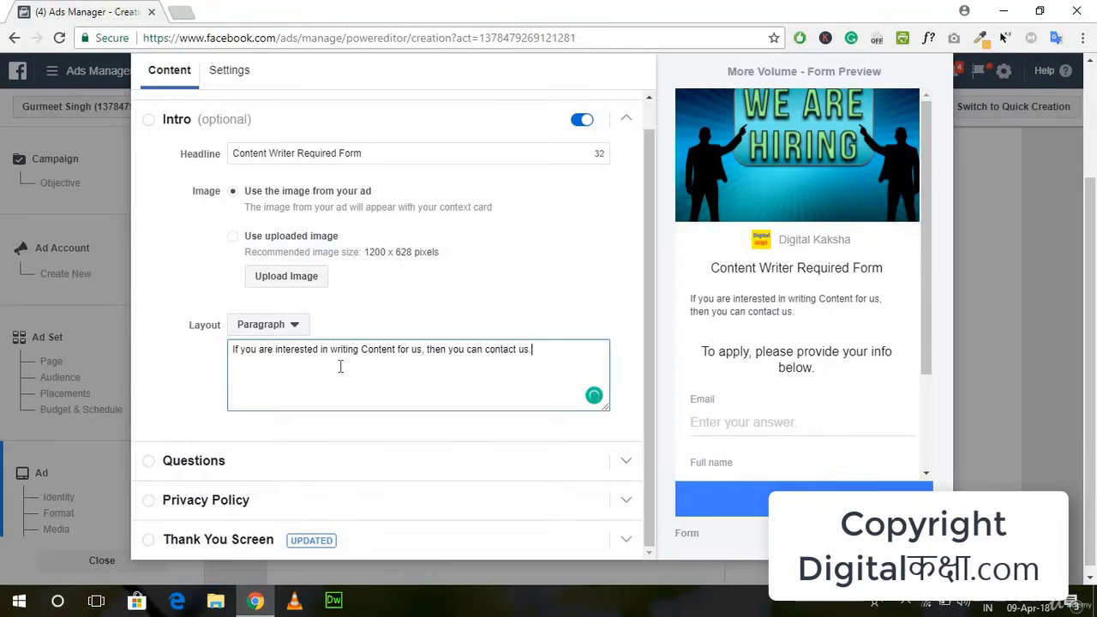
pyautogui.press('BackSpace')
pyautogui.press('BackSpace')
pyautogui.press('BackSpace')
pyautogui.press('BackSpace')
pyautogui.press('BackSpace')
pyautogui.press('BackSpace')
pyautogui.press('BackSpace')
pyautogui.press('BackSpace')
pyautogui.press('BackSpace')
pyautogui.press('BackSpace')
pyautogui.write('fill ')
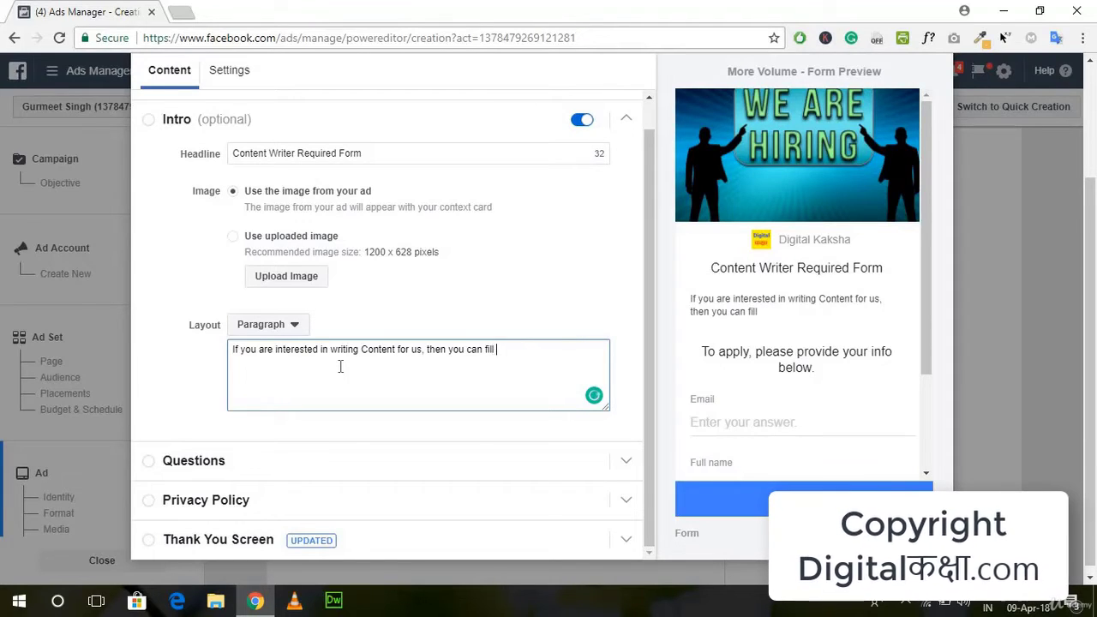
pyautogui.write('this form.')
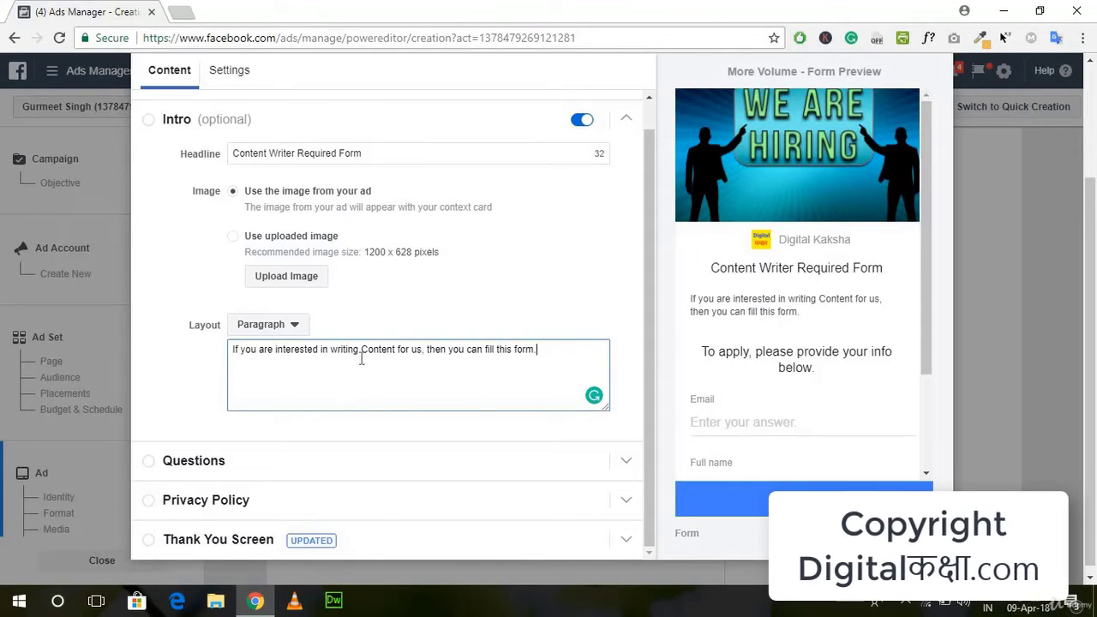
# - Insert "English language" before "Content" in the intro paragraph and check the form preview
pyautogui.click(359, 350)
pyautogui.write('English')
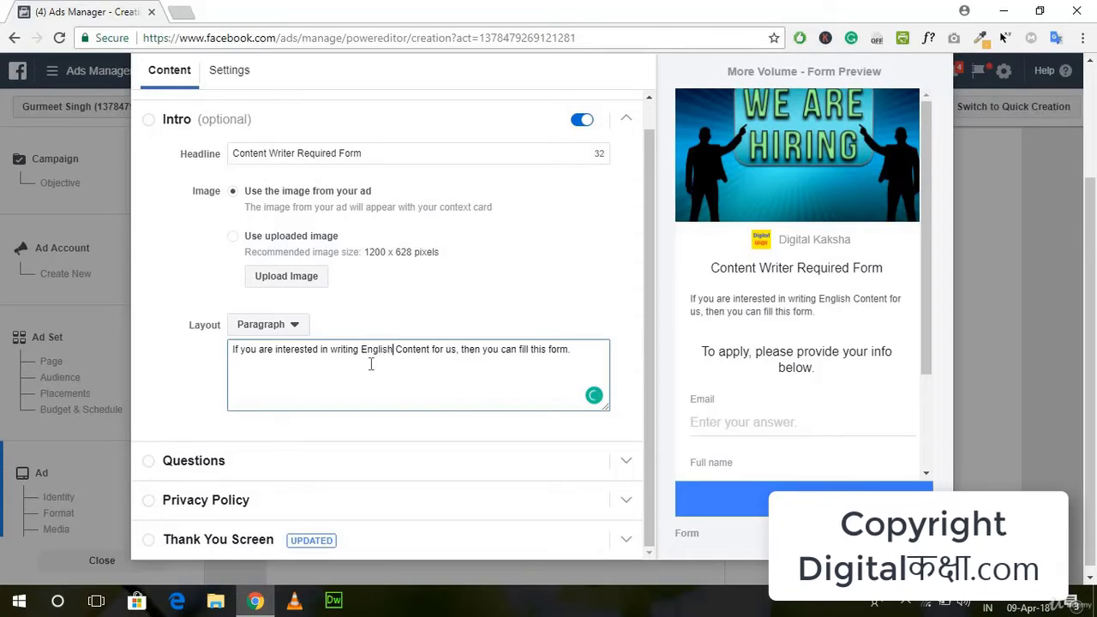
pyautogui.write(' language')
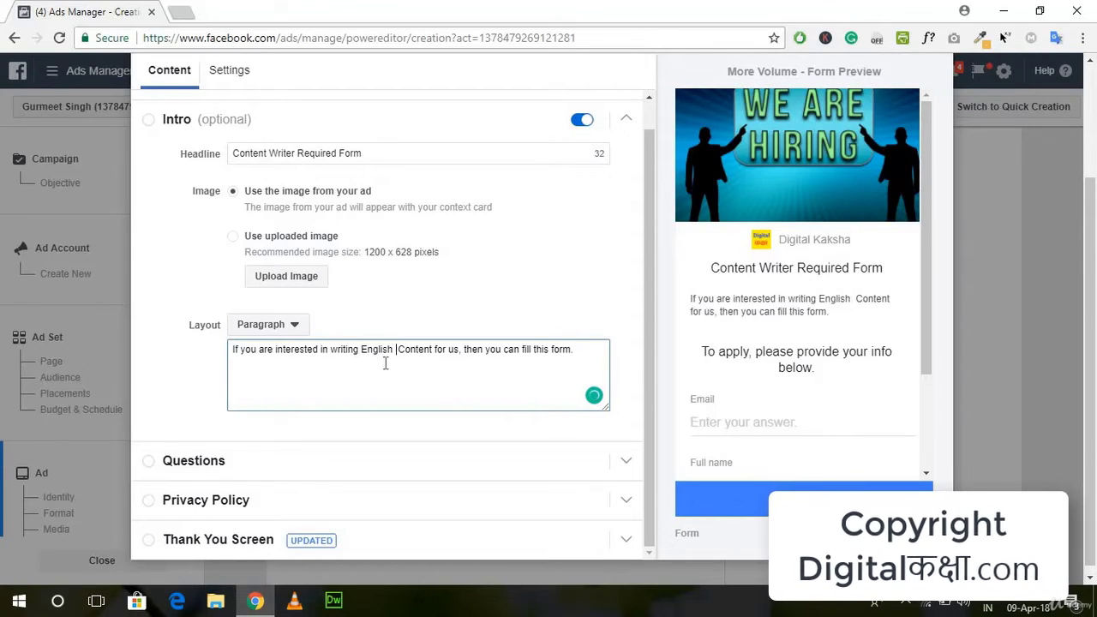
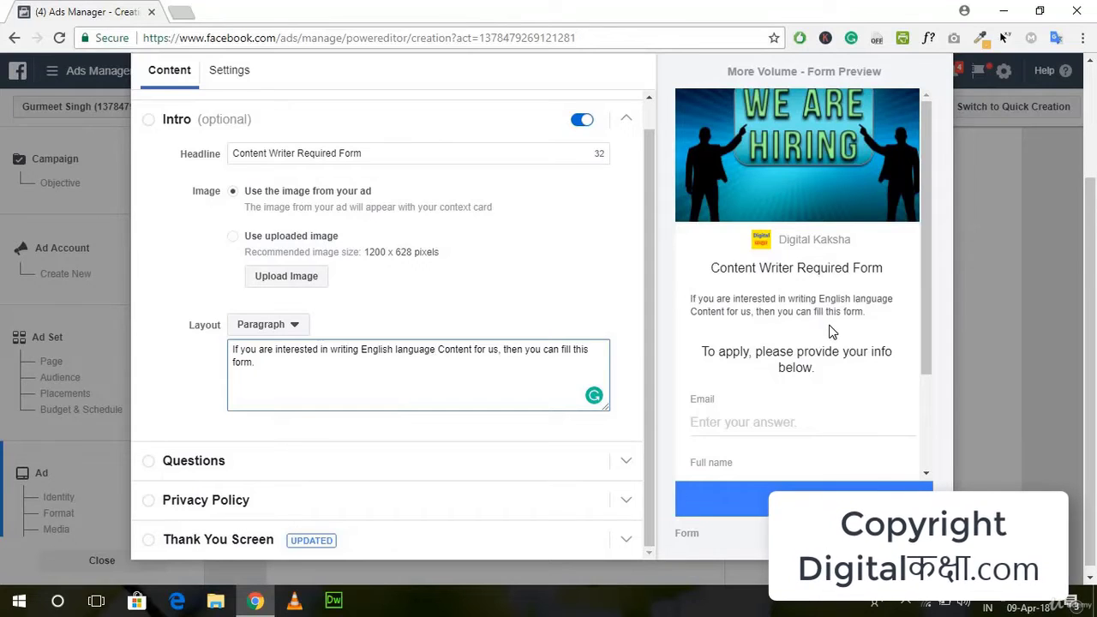
pyautogui.scroll(-3, 829, 332)
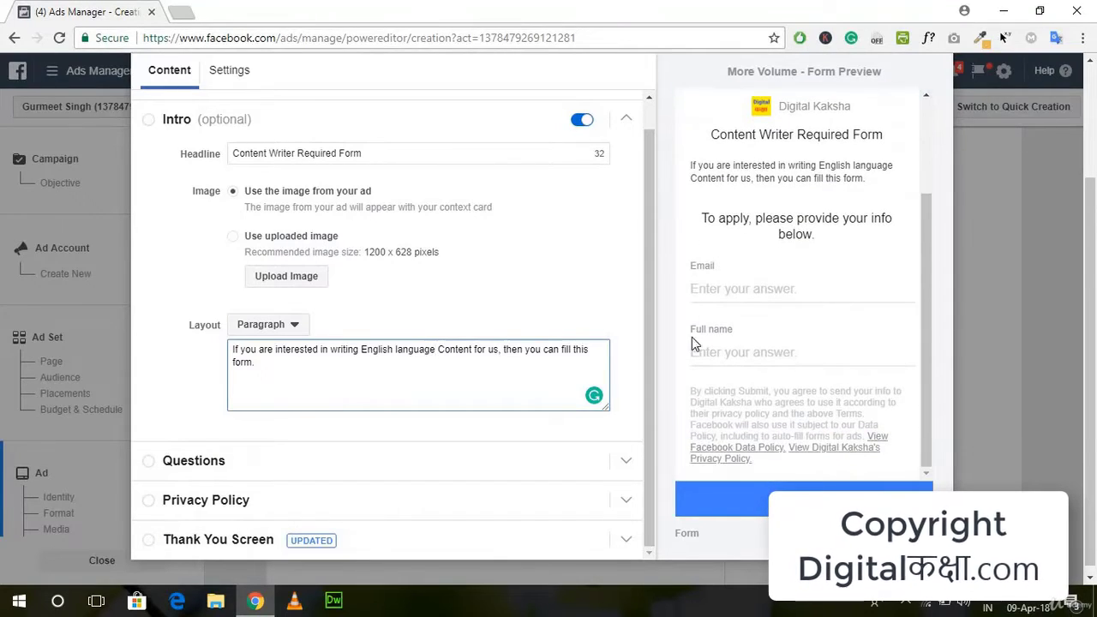
# - Expand the user information options in the form's Questions section and add the Phone number contact field
pyautogui.click(626, 118)
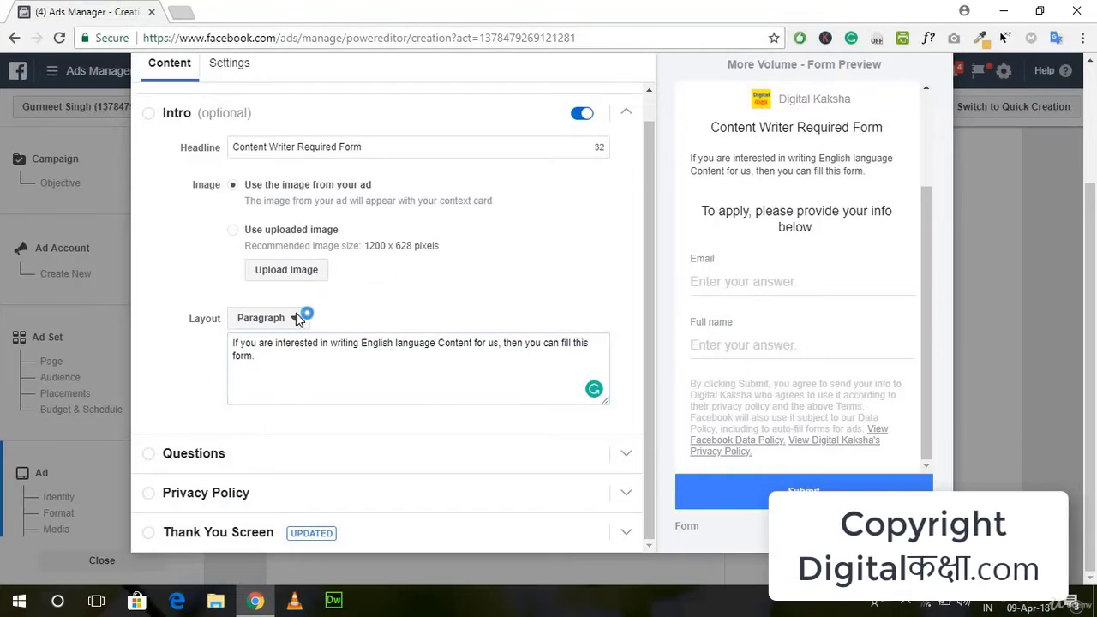
pyautogui.click(218, 196)
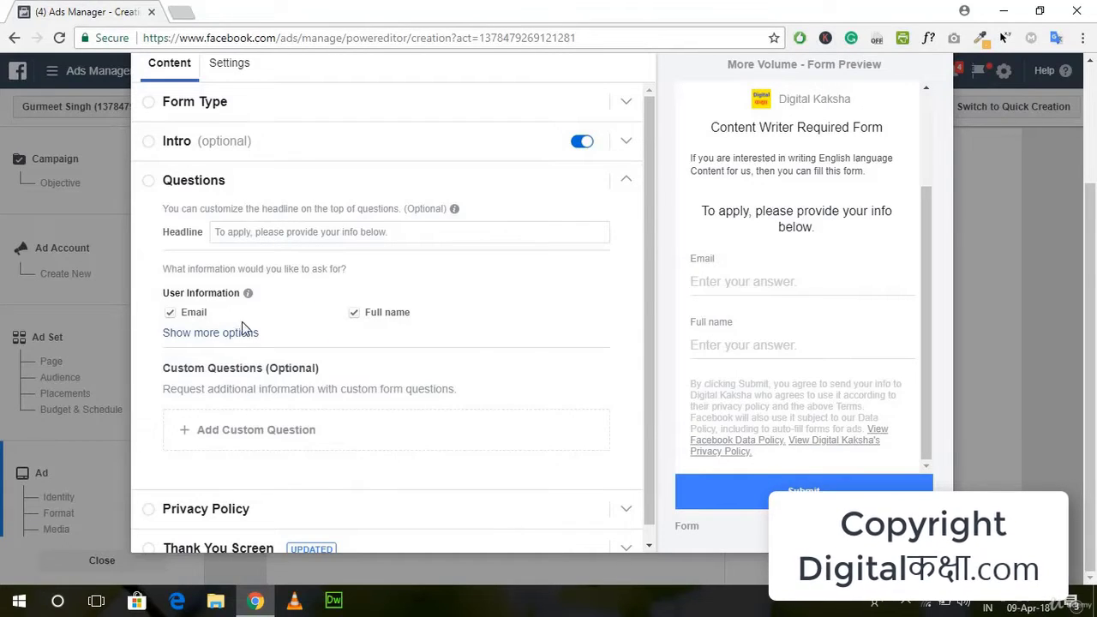
pyautogui.scroll(-1, 283, 343)
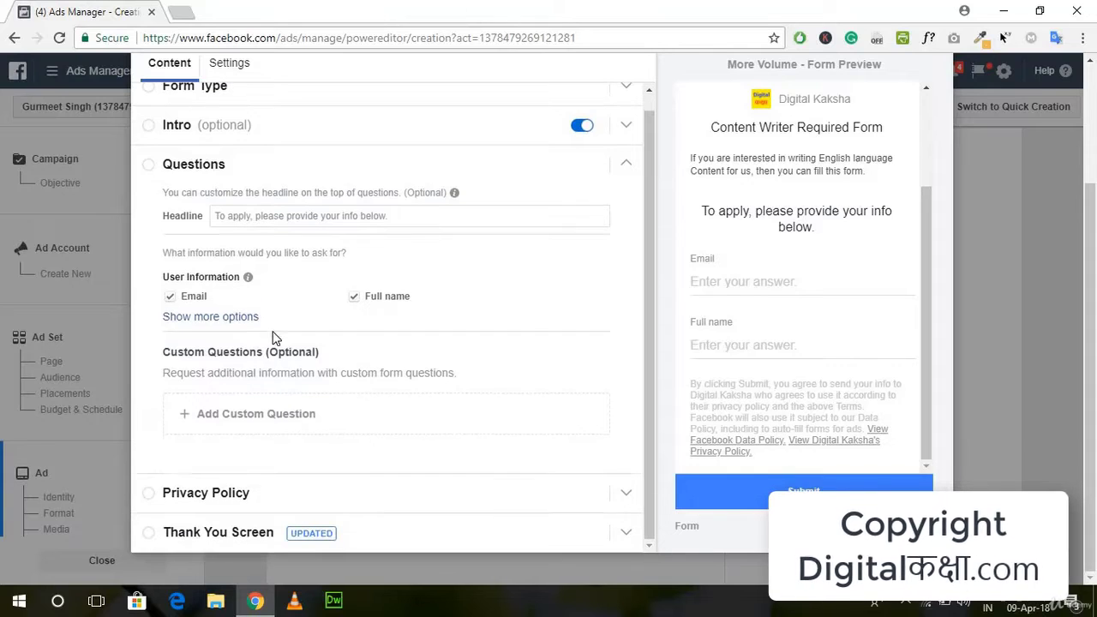
pyautogui.click(285, 216)
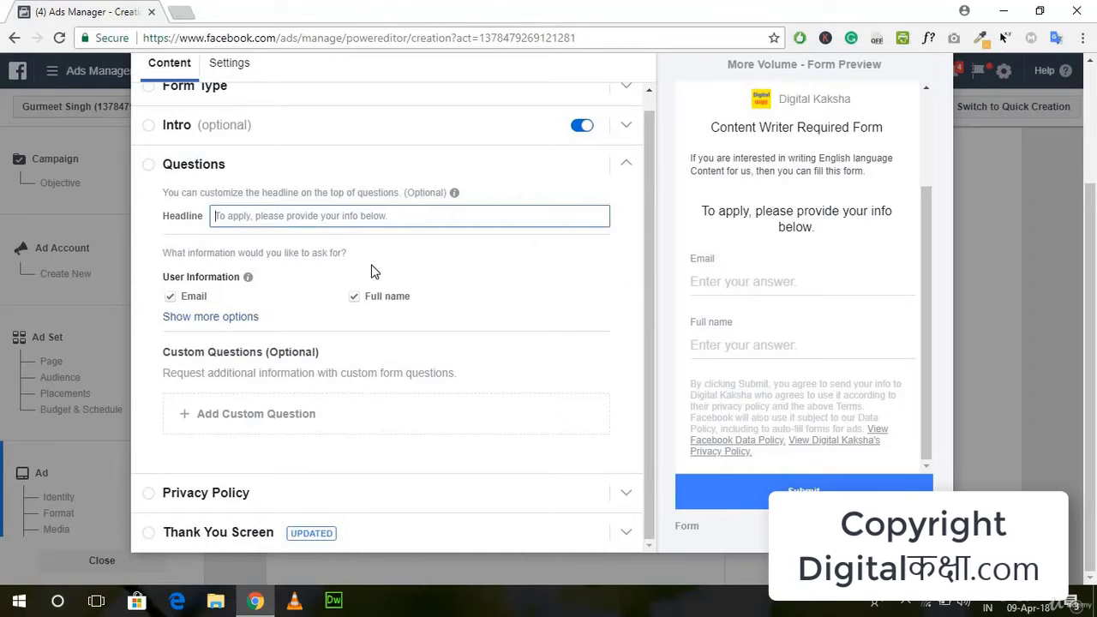
pyautogui.click(231, 317)
pyautogui.scroll(-1, 408, 373)
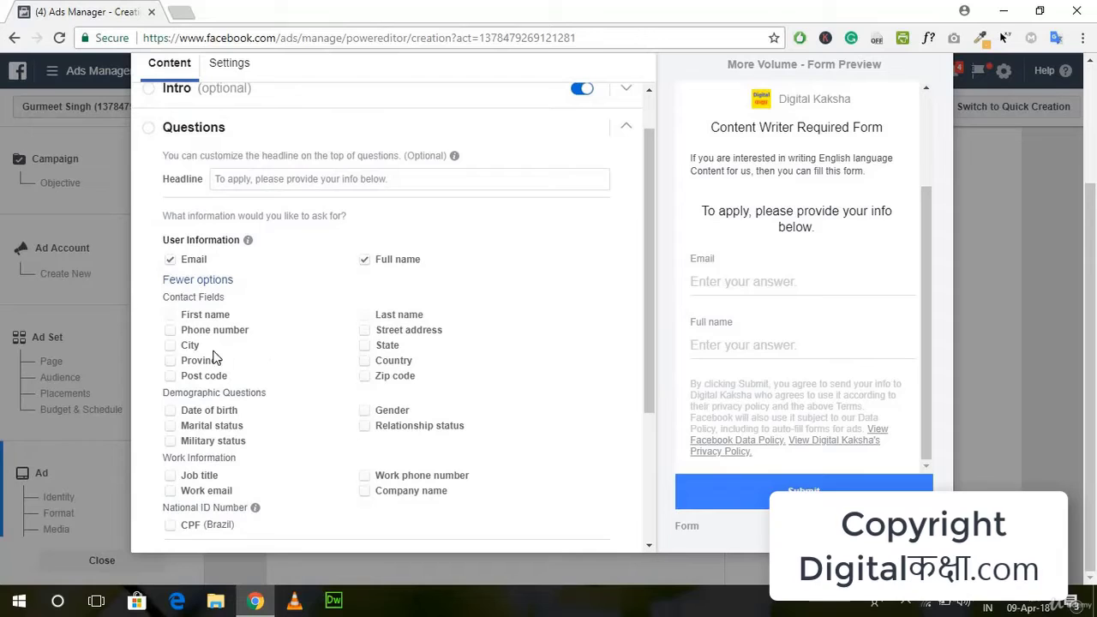
pyautogui.click(171, 330)
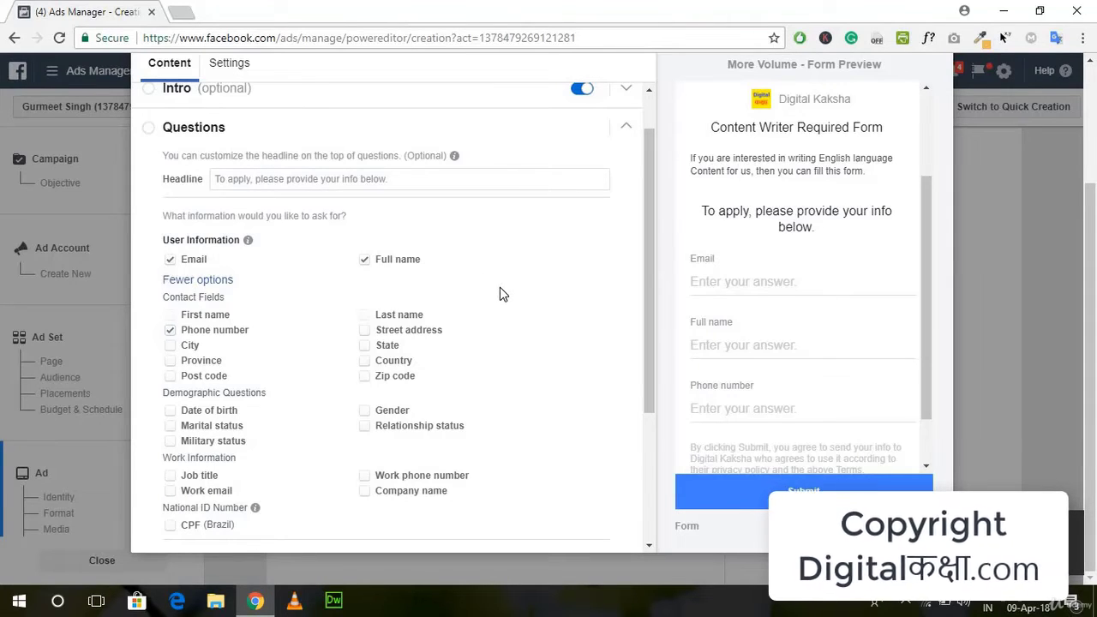
pyautogui.scroll(-3, 501, 290)
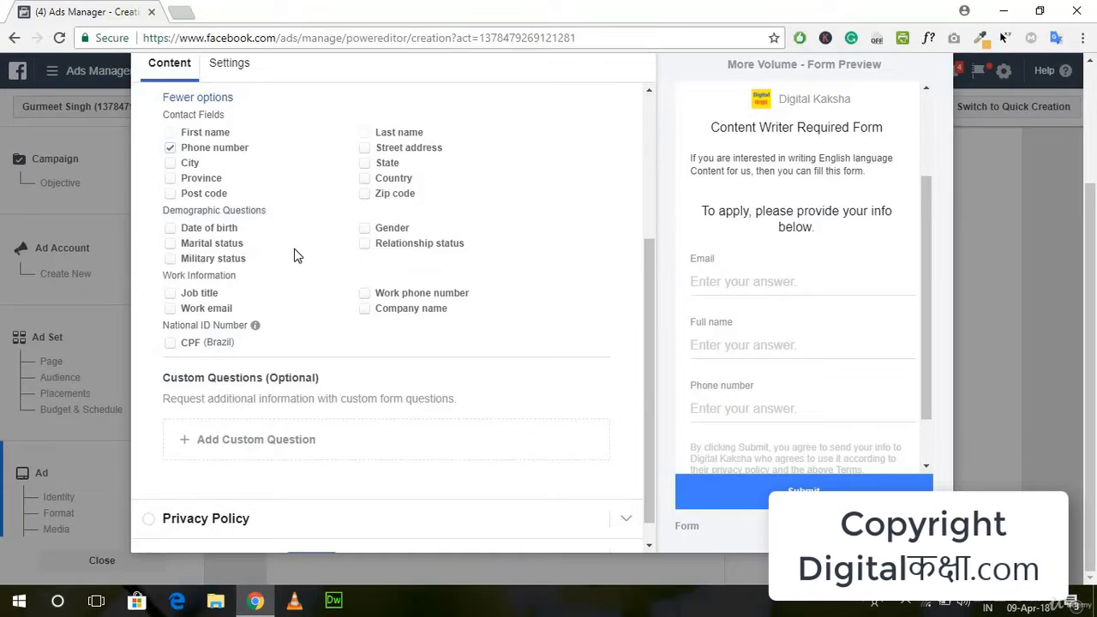
pyautogui.scroll(2, 294, 255)
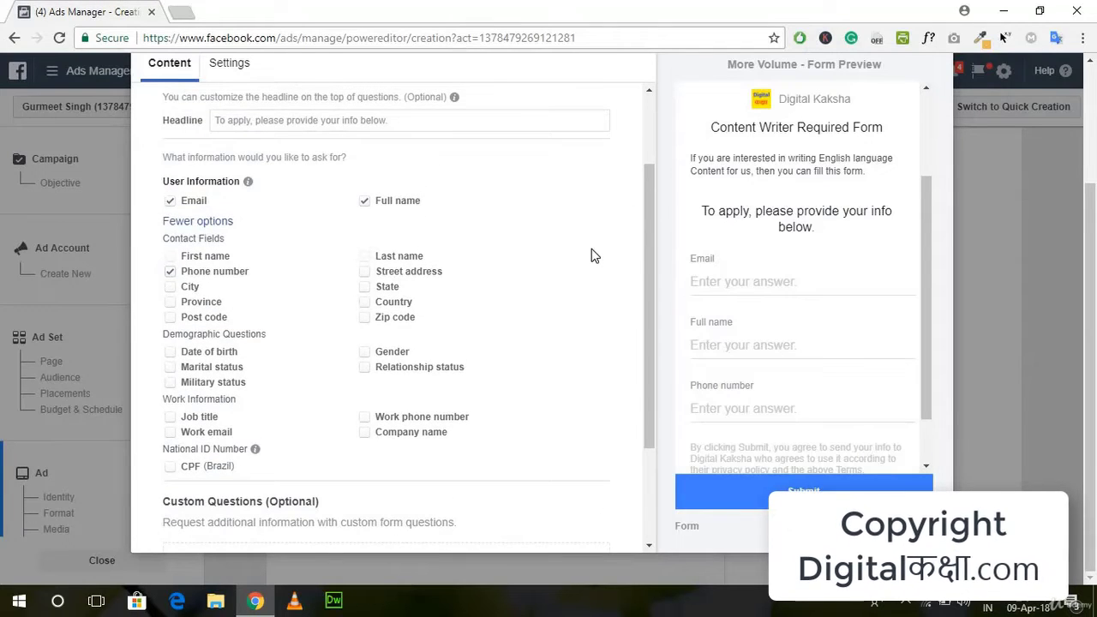
# - Collapse the form's Questions section and look over the link and disclaimer fields in the Privacy Policy section
pyautogui.scroll(-2, 592, 252)
pyautogui.scroll(4, 566, 257)
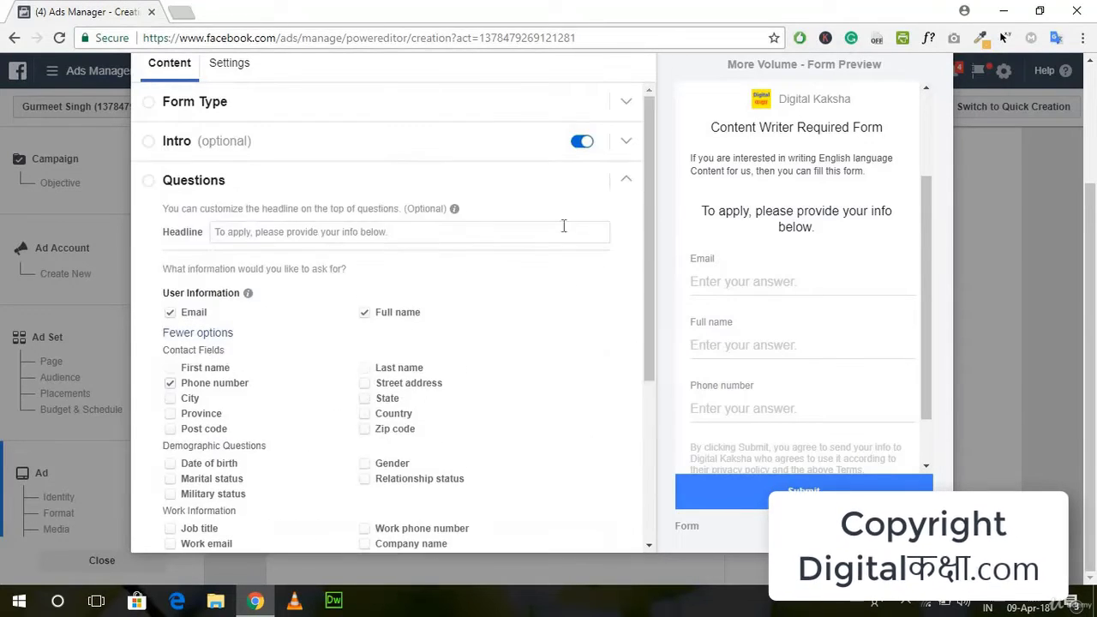
pyautogui.click(627, 182)
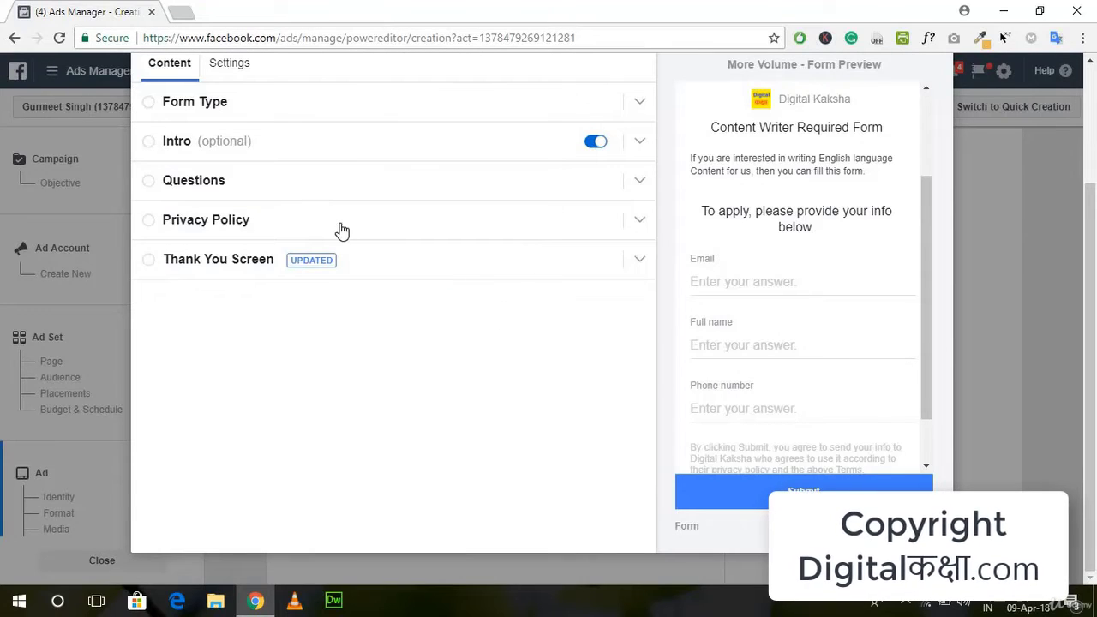
pyautogui.click(340, 226)
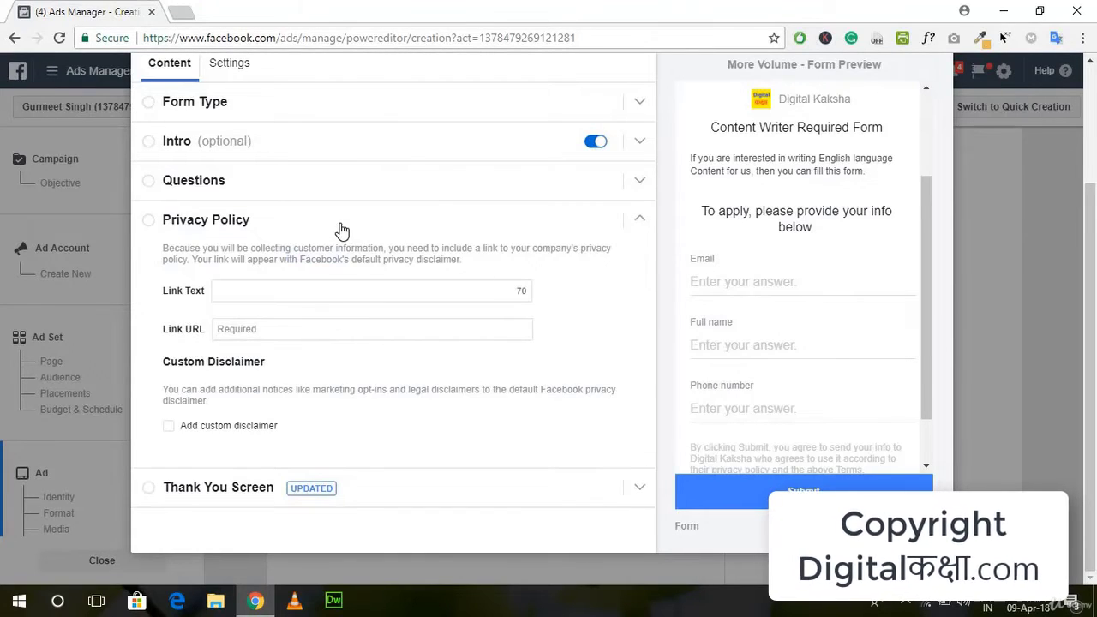
pyautogui.click(340, 228)
# - Expand the form's Thank You Screen section and clear its default headline
pyautogui.click(507, 257)
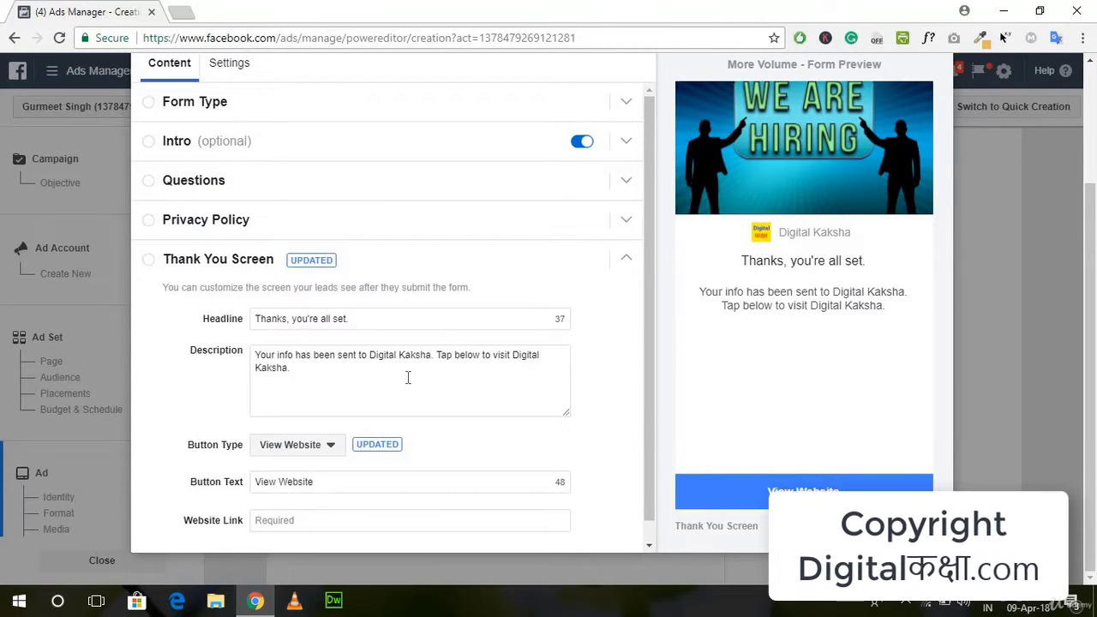
pyautogui.scroll(-1, 326, 345)
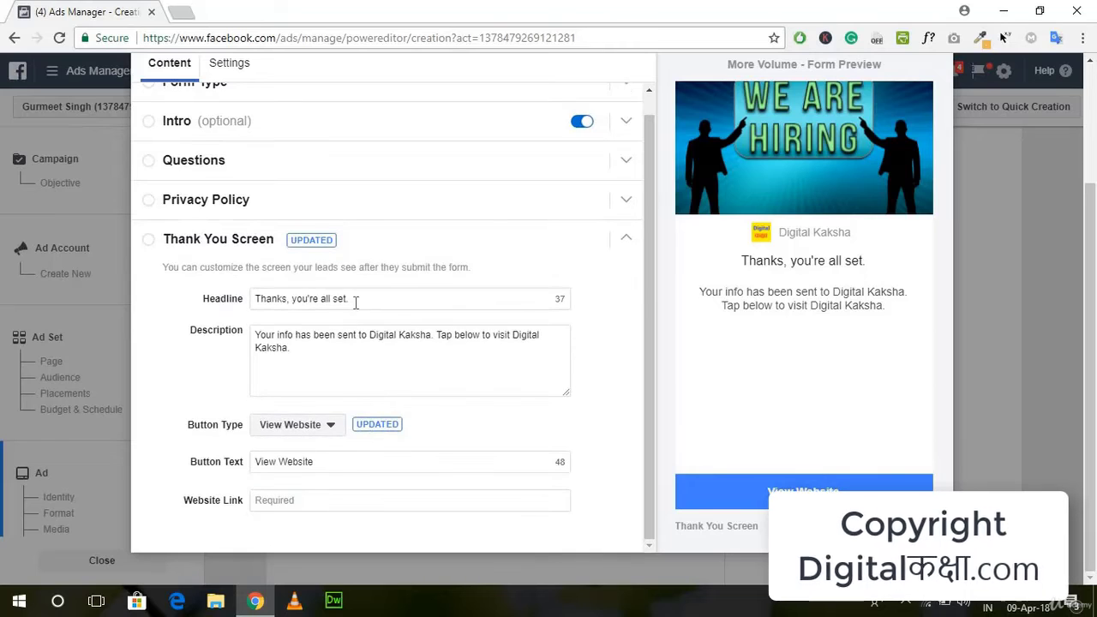
pyautogui.moveTo(355, 303); pyautogui.dragTo(230, 303)
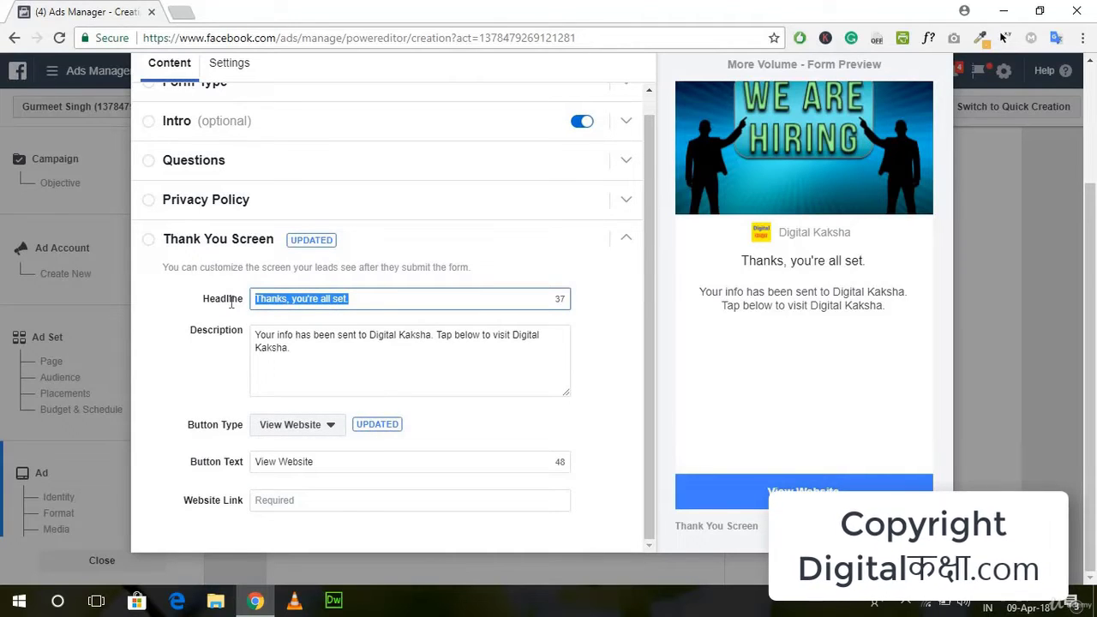
pyautogui.write('If we')
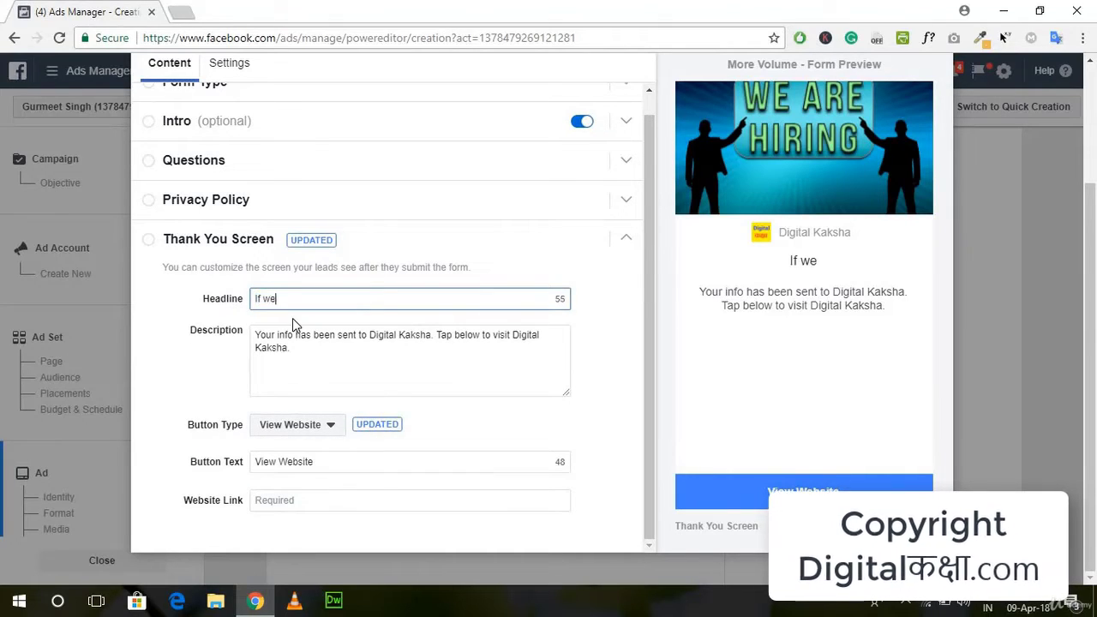
pyautogui.press('BackSpace')
pyautogui.press('BackSpace')
pyautogui.press('BackSpace')
pyautogui.press('BackSpace')
pyautogui.press('BackSpace')
pyautogui.write('We')
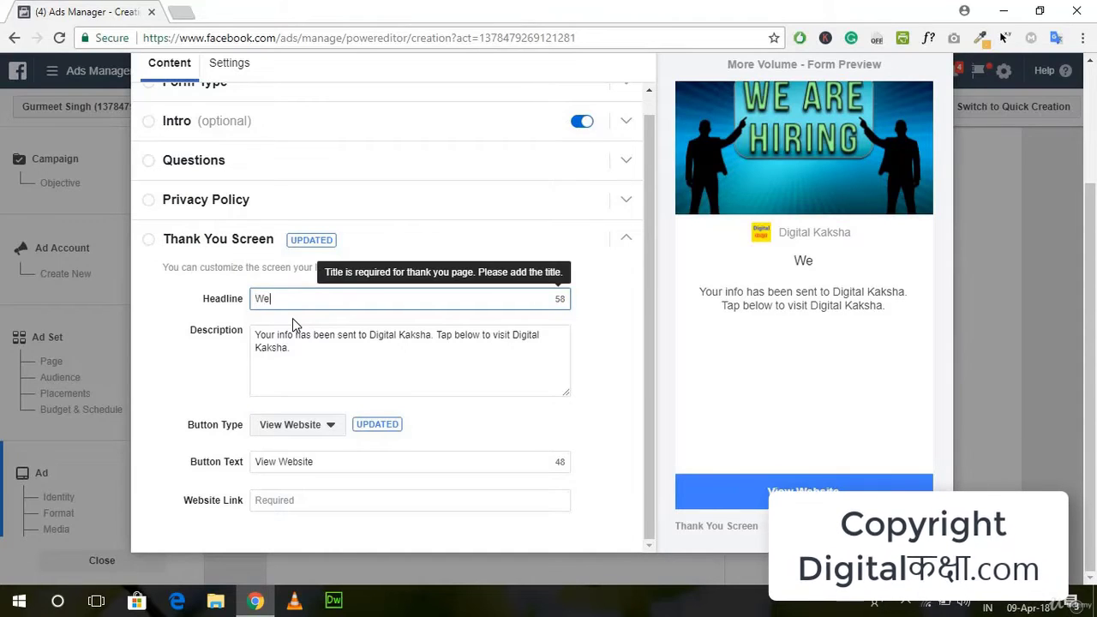
pyautogui.press('BackSpace')
pyautogui.press('BackSpace')
# - Enter the Thank You Screen headline "Thanks For Applying. We'll contact you shortly"
pyautogui.write('Thanks FOr')
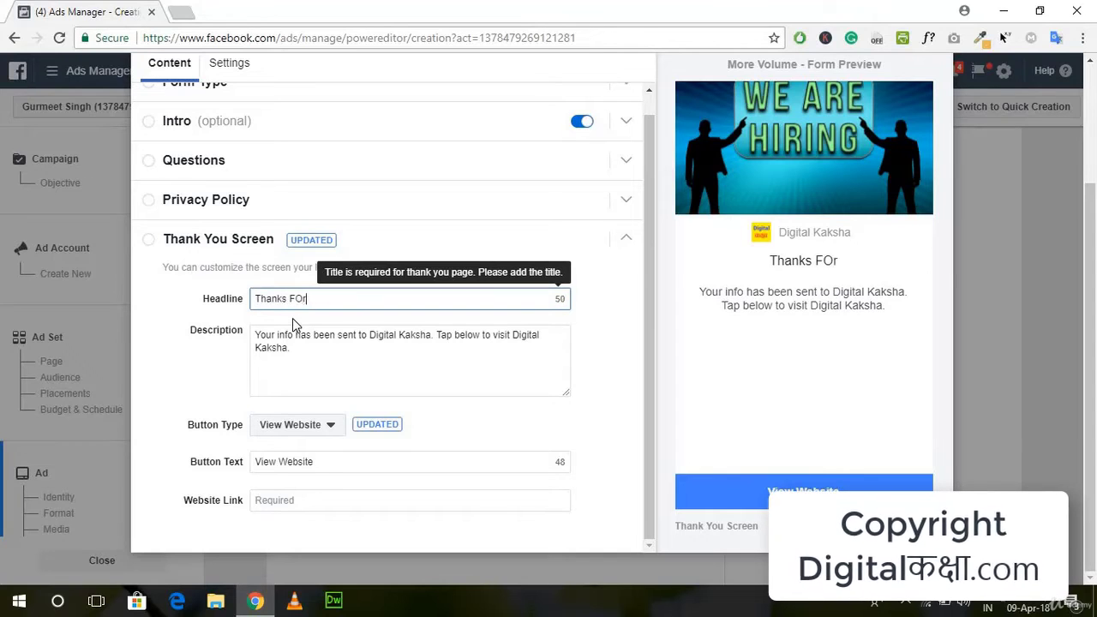
pyautogui.press('BackSpace')
pyautogui.press('BackSpace')
pyautogui.write('or Applyin')
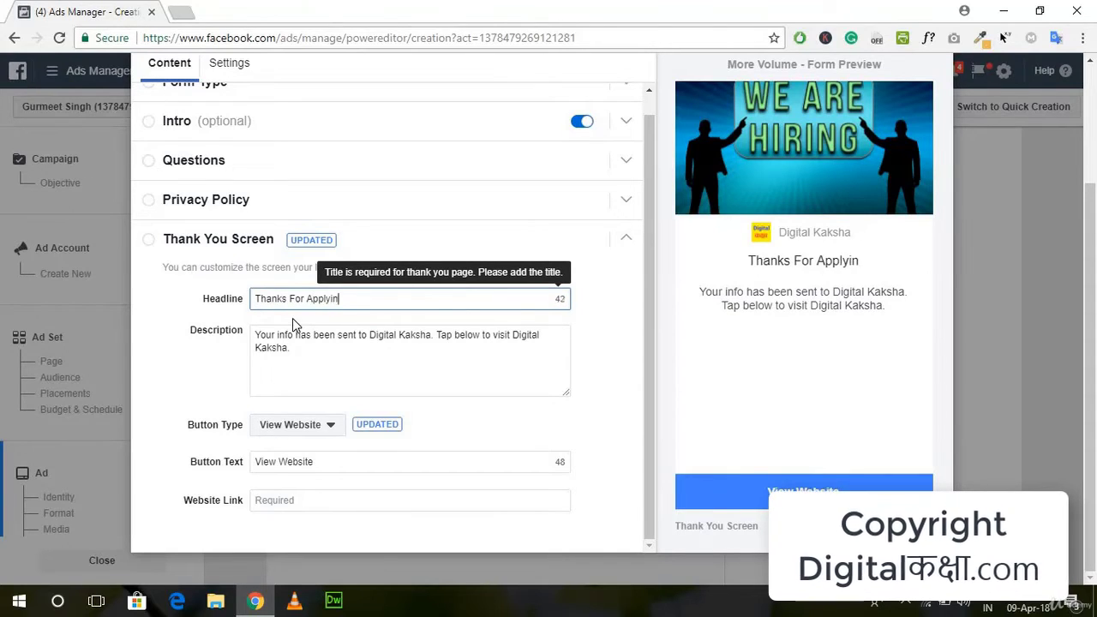
pyautogui.write('g. W')
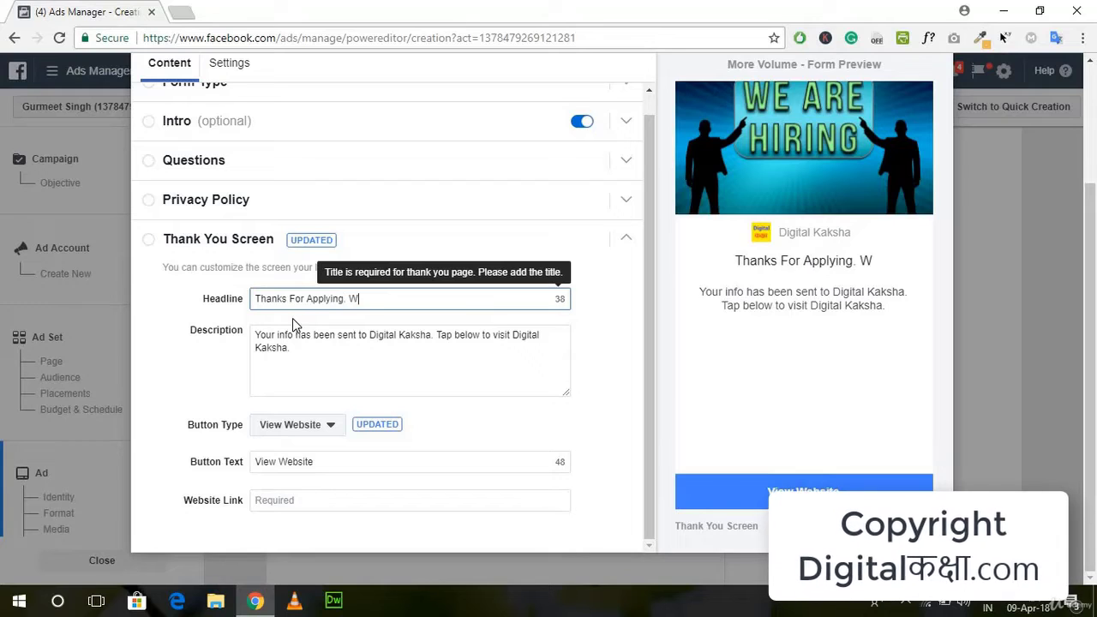
pyautogui.write("e'll cobt")
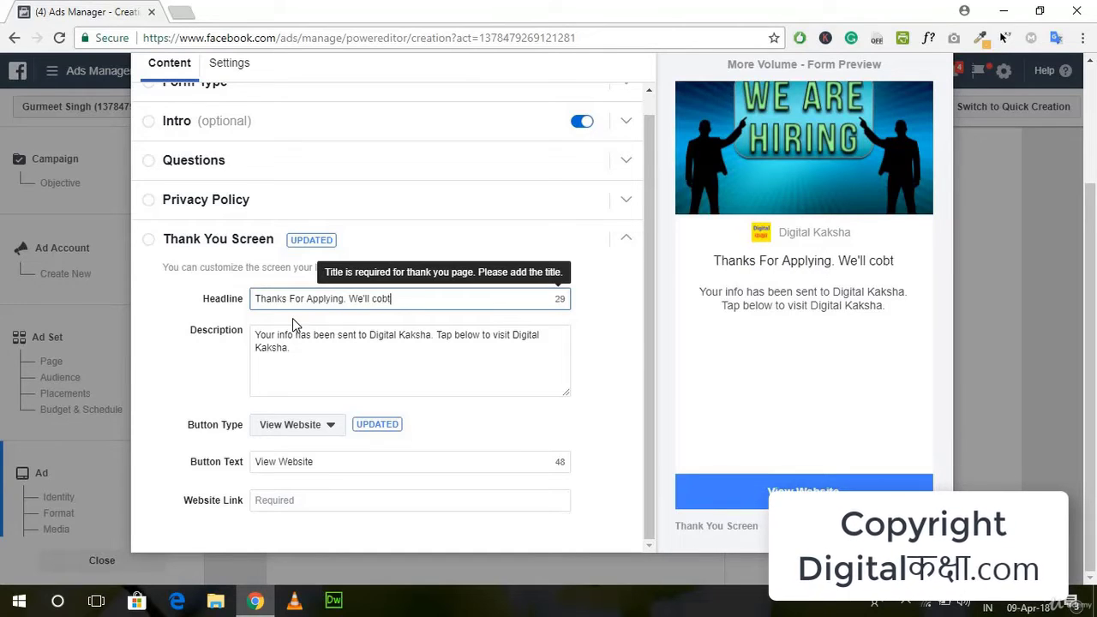
pyautogui.press('BackSpace')
pyautogui.press('BackSpace')
pyautogui.write('ntact ')
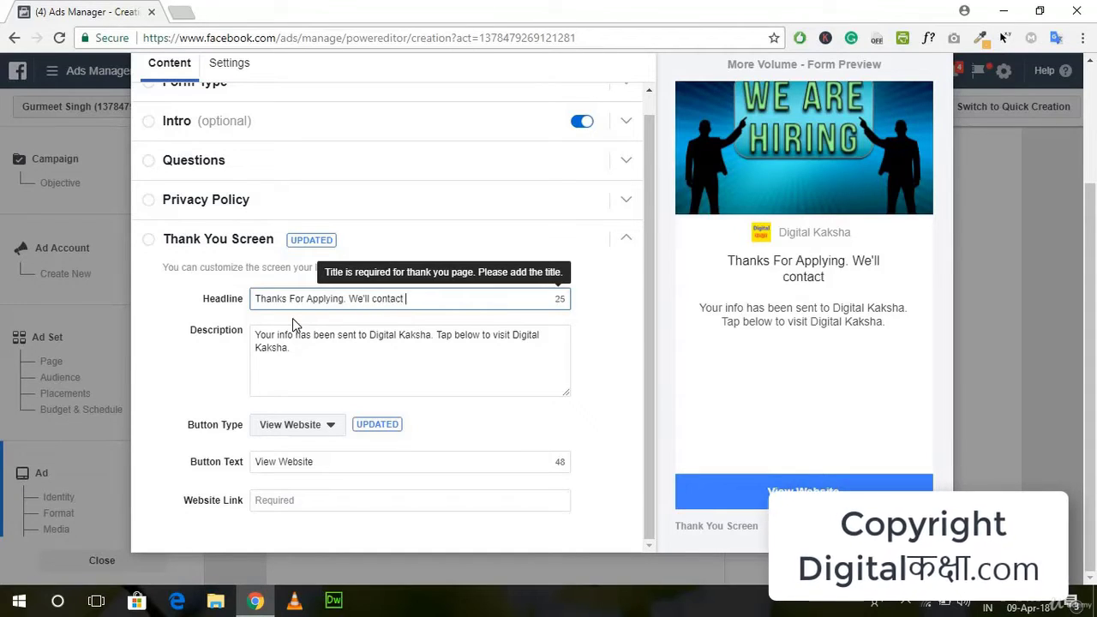
pyautogui.write('you short')
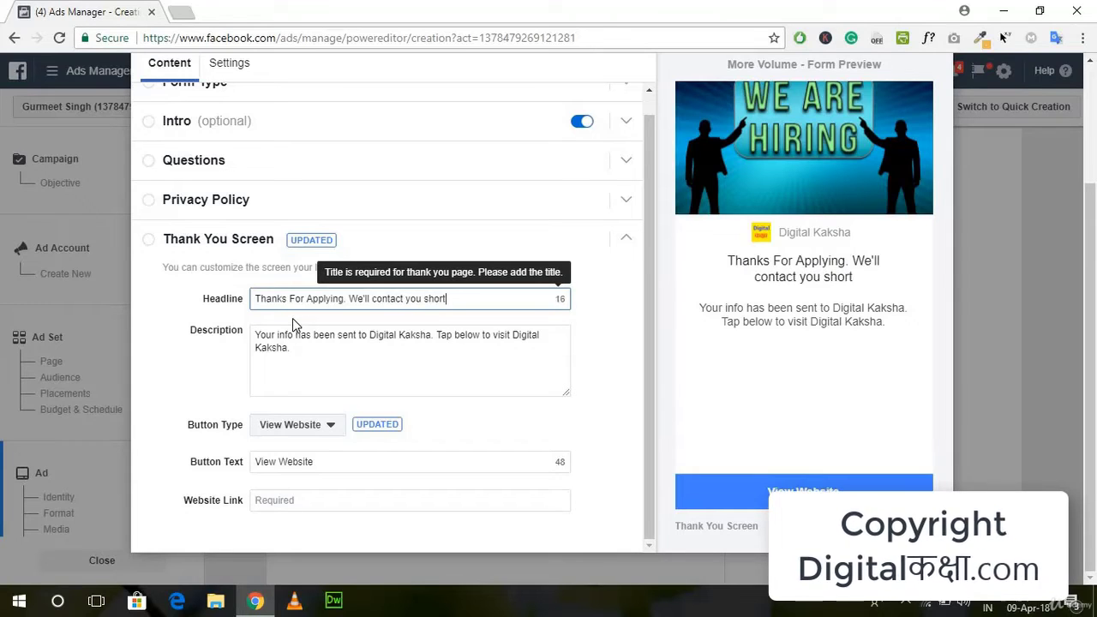
pyautogui.write('ly i')
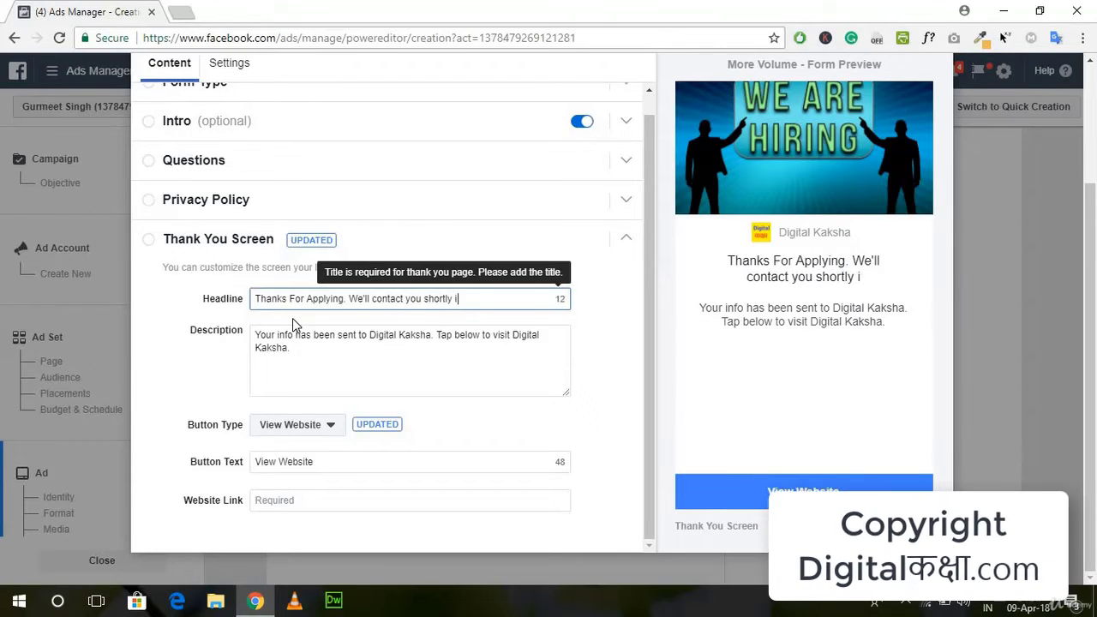
# - Replace "you shortly" in the headline so it reads "Thanks For Applying. We'll contact Shortlisted applicants."
pyautogui.press('BackSpace')
pyautogui.press('BackSpace')
pyautogui.press('BackSpace')
pyautogui.press('BackSpace')
pyautogui.press('BackSpace')
pyautogui.press('BackSpace')
pyautogui.press('BackSpace')
pyautogui.press('BackSpace')
pyautogui.press('BackSpace')
pyautogui.press('BackSpace')
pyautogui.press('BackSpace')
pyautogui.press('BackSpace')
pyautogui.press('BackSpace')
pyautogui.write('Short')
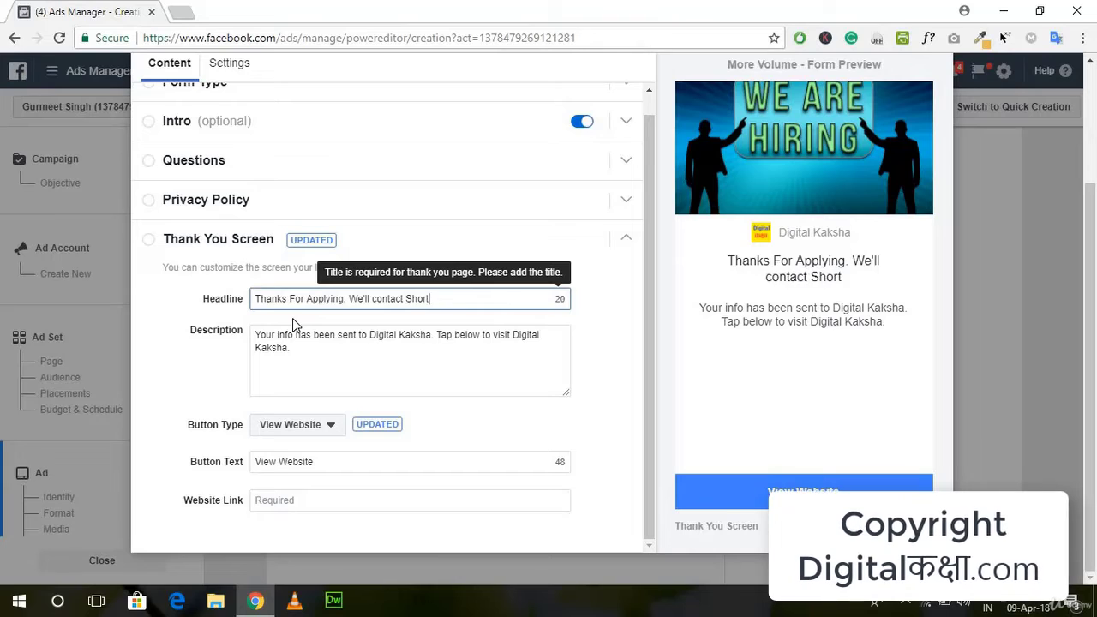
pyautogui.write('listed Can')
pyautogui.press('BackSpace')
pyautogui.press('BackSpace')
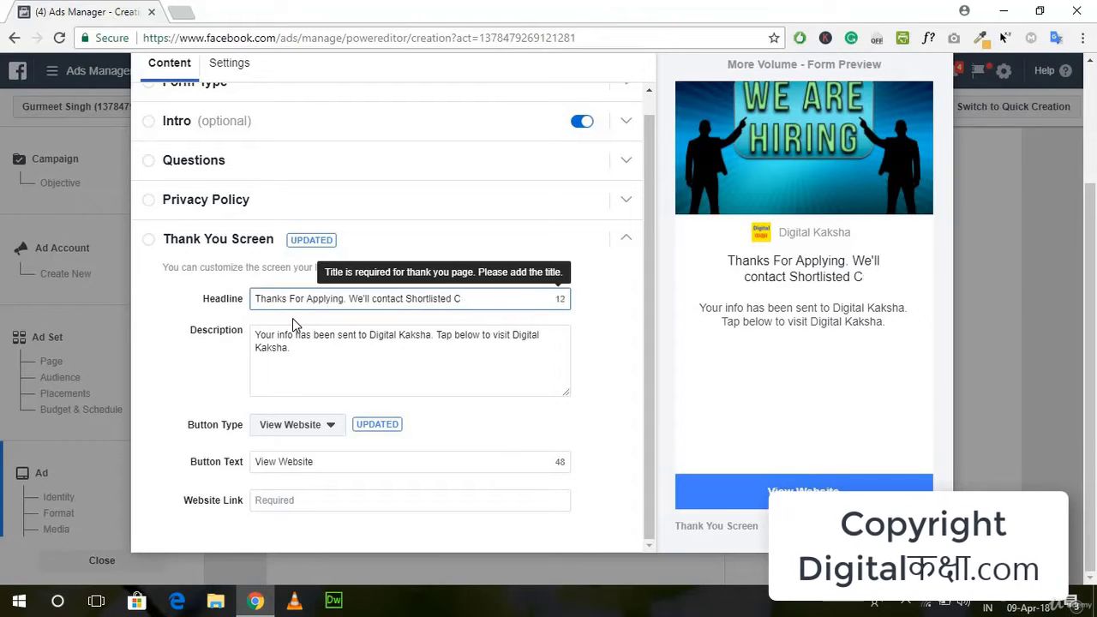
pyautogui.press('BackSpace')
pyautogui.write('applican')
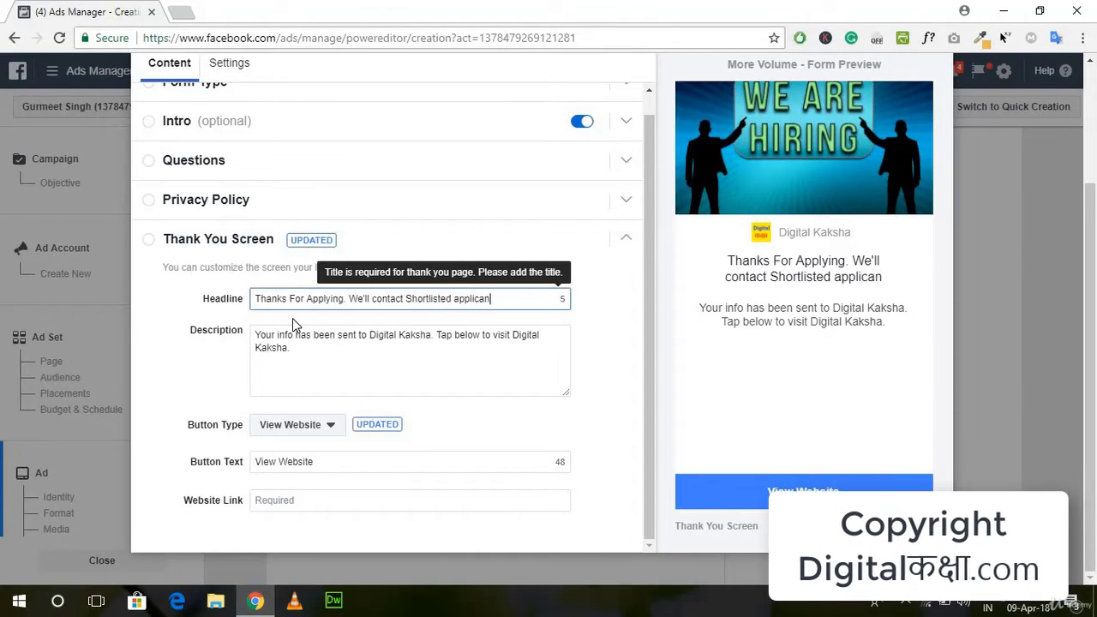
pyautogui.write('ts sh')
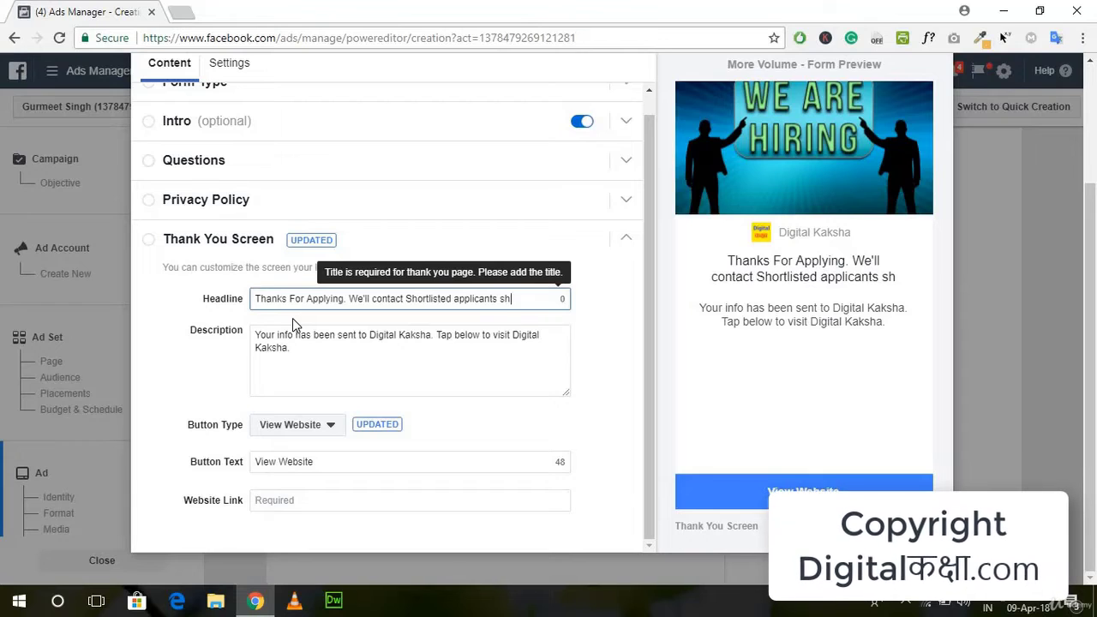
pyautogui.press('BackSpace')
pyautogui.press('BackSpace')
pyautogui.press('BackSpace')
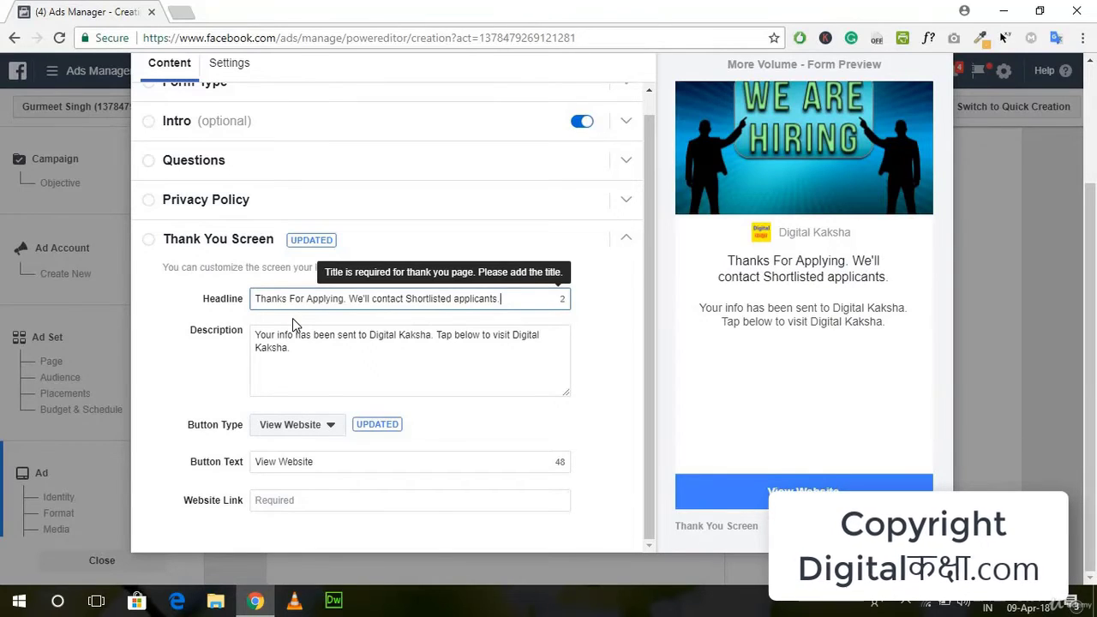
pyautogui.write('.')
pyautogui.press('BackSpace')
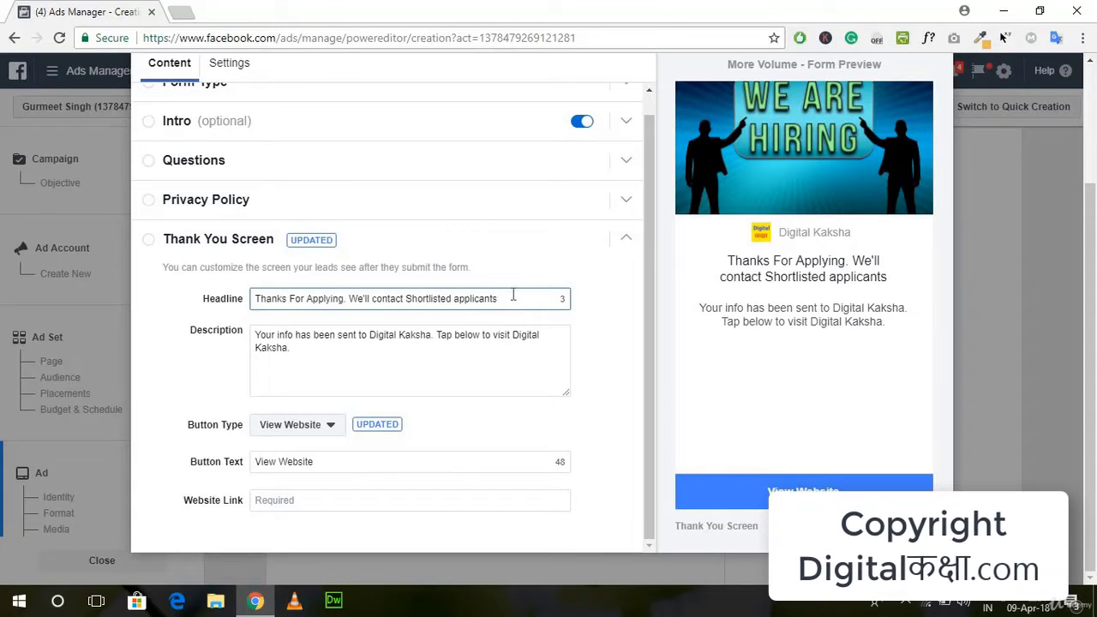
pyautogui.write('.')
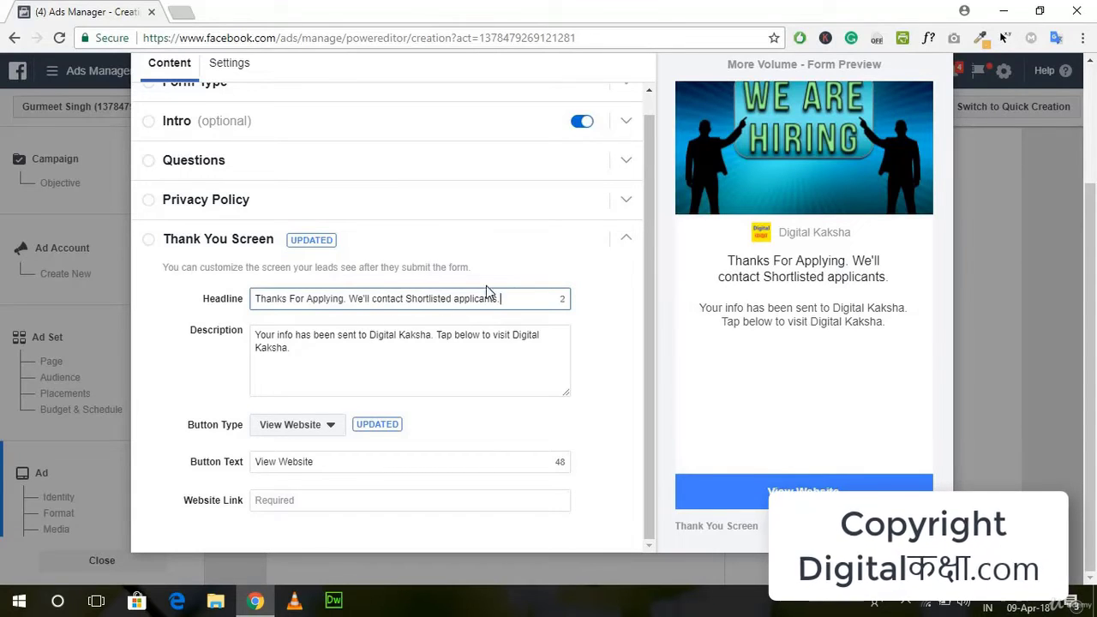
# - Replace the Thank You Screen description with "If you will be shortlisted, you will be contacted soon."
pyautogui.click(422, 364)
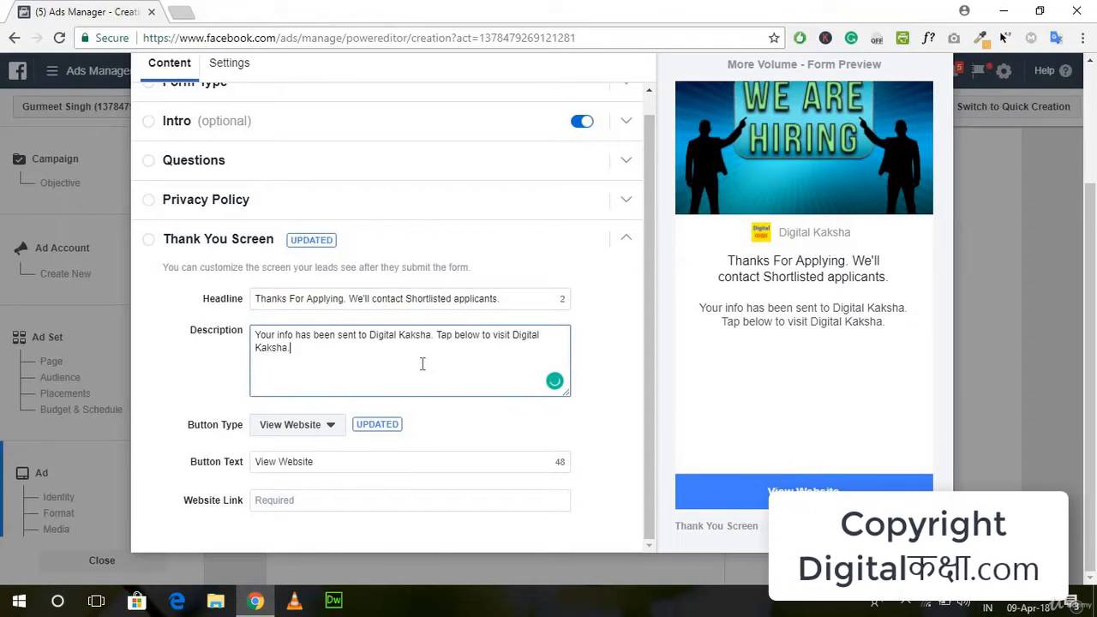
pyautogui.hotkey('ctrl', 'a')
pyautogui.press('BackSpace')
pyautogui.write('If you')
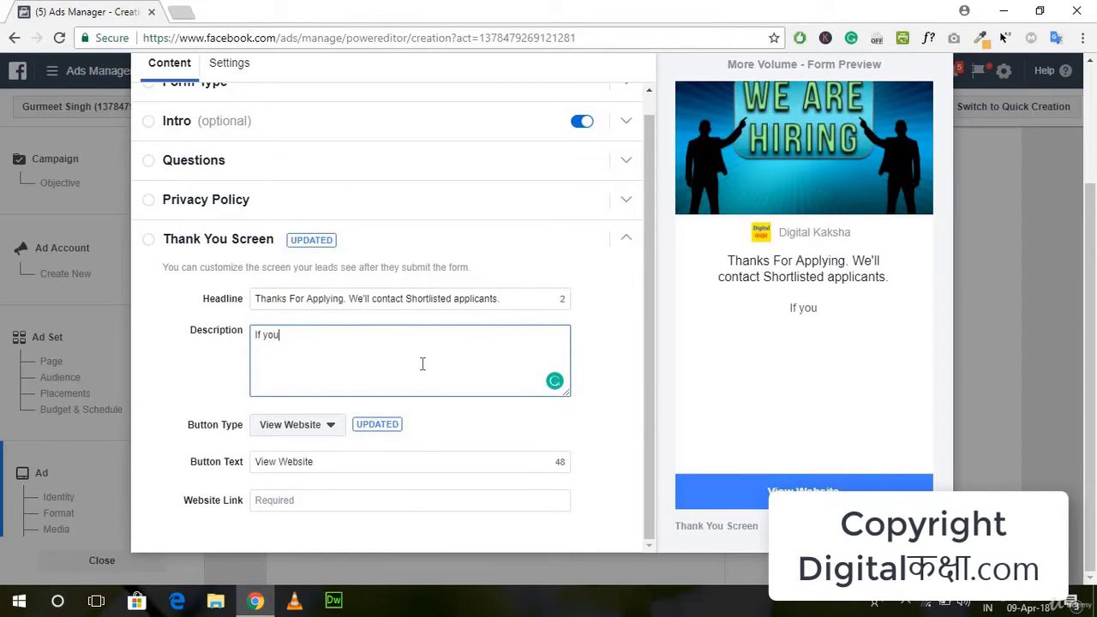
pyautogui.write(' will be short')
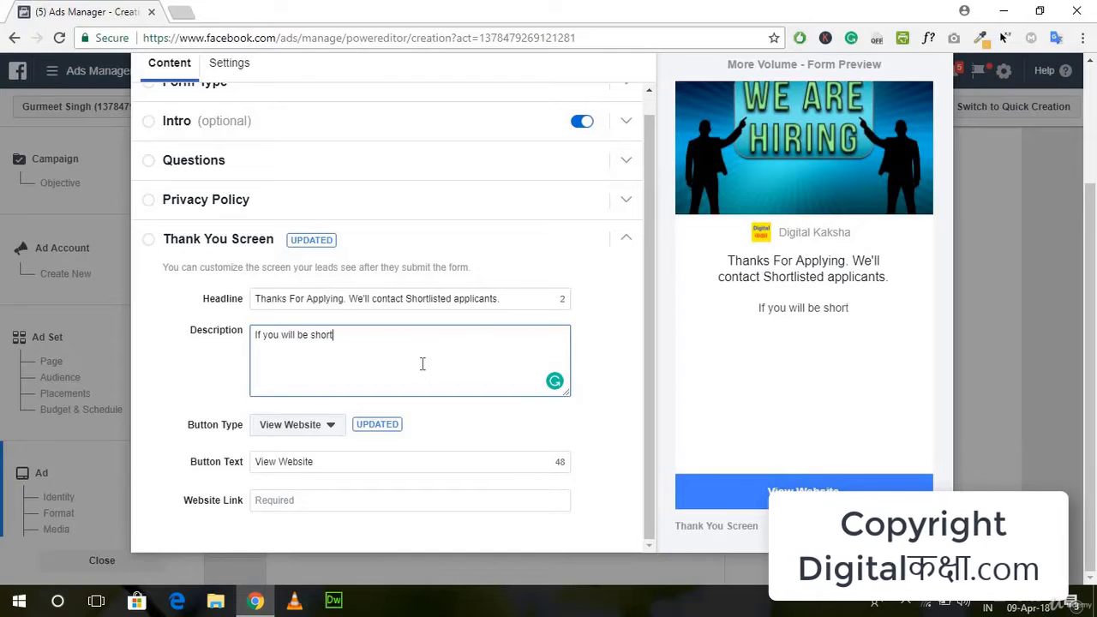
pyautogui.write('listed, you ')
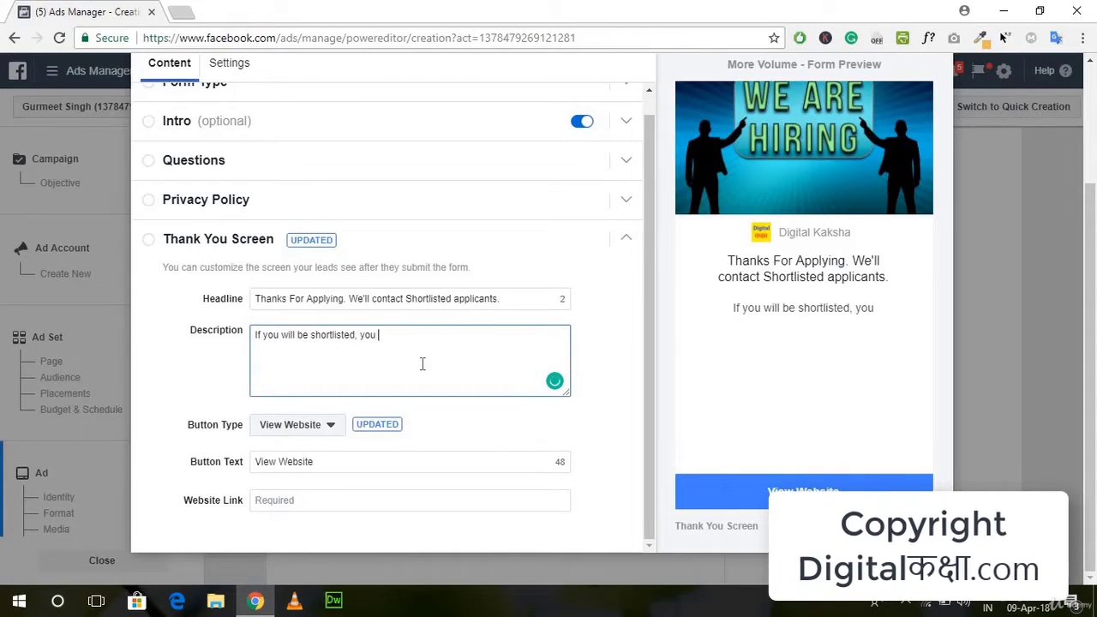
pyautogui.write('will be contacted')
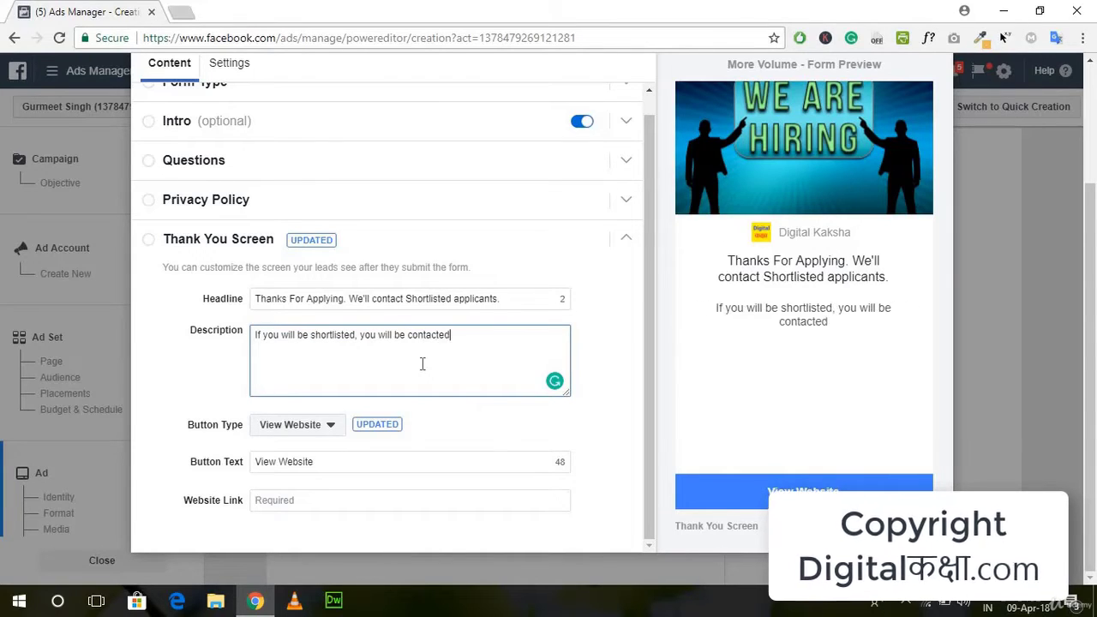
pyautogui.write(' soon')
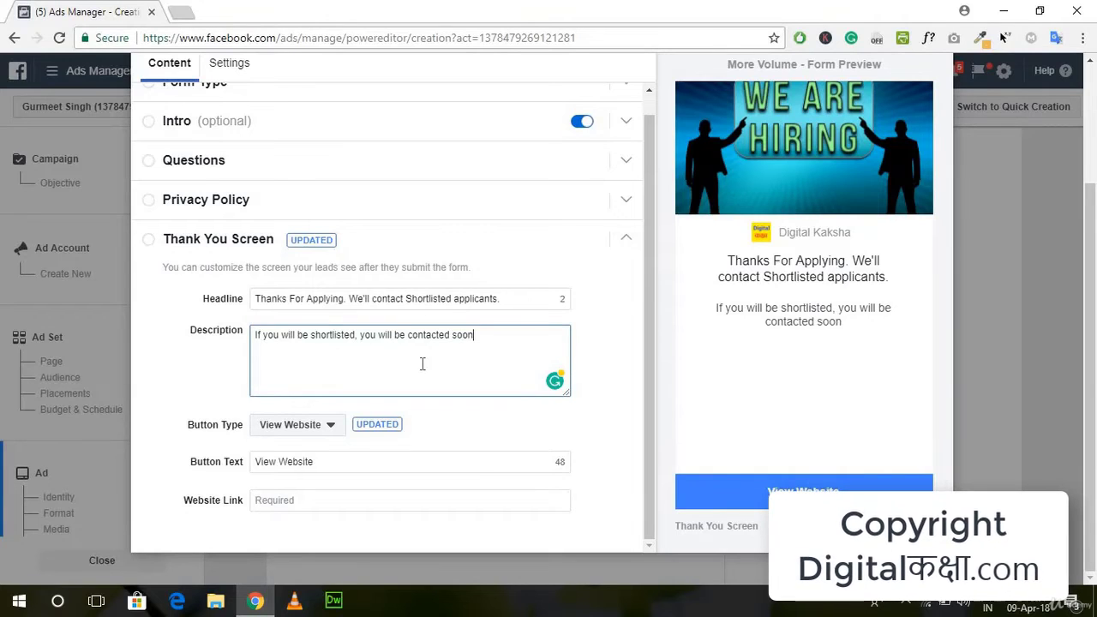
pyautogui.write('.')
pyautogui.click(627, 367)
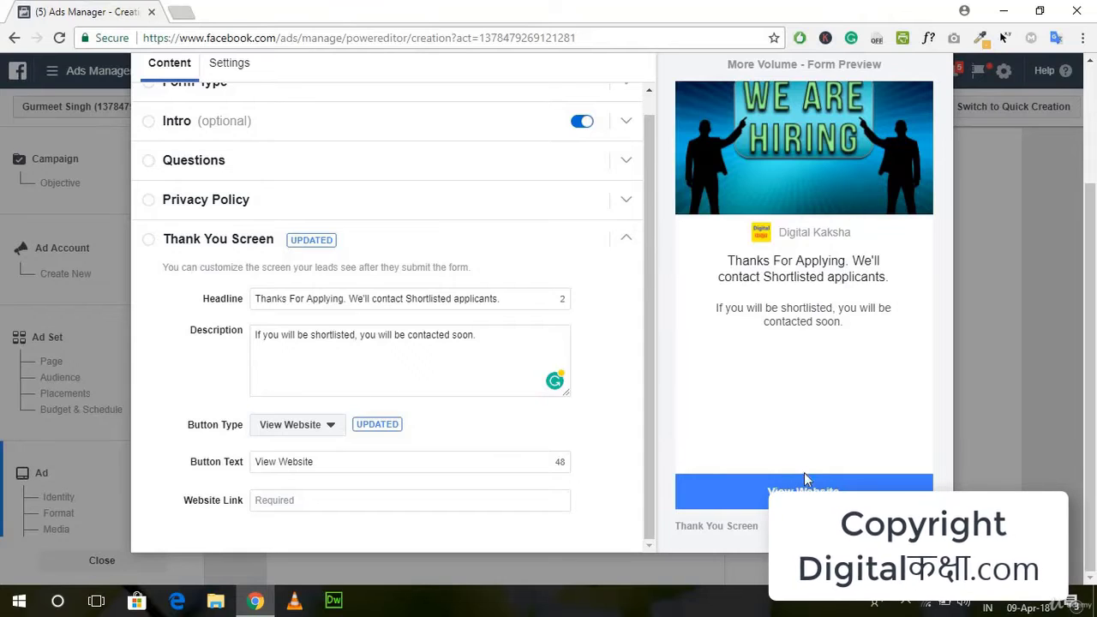
pyautogui.click(328, 428)
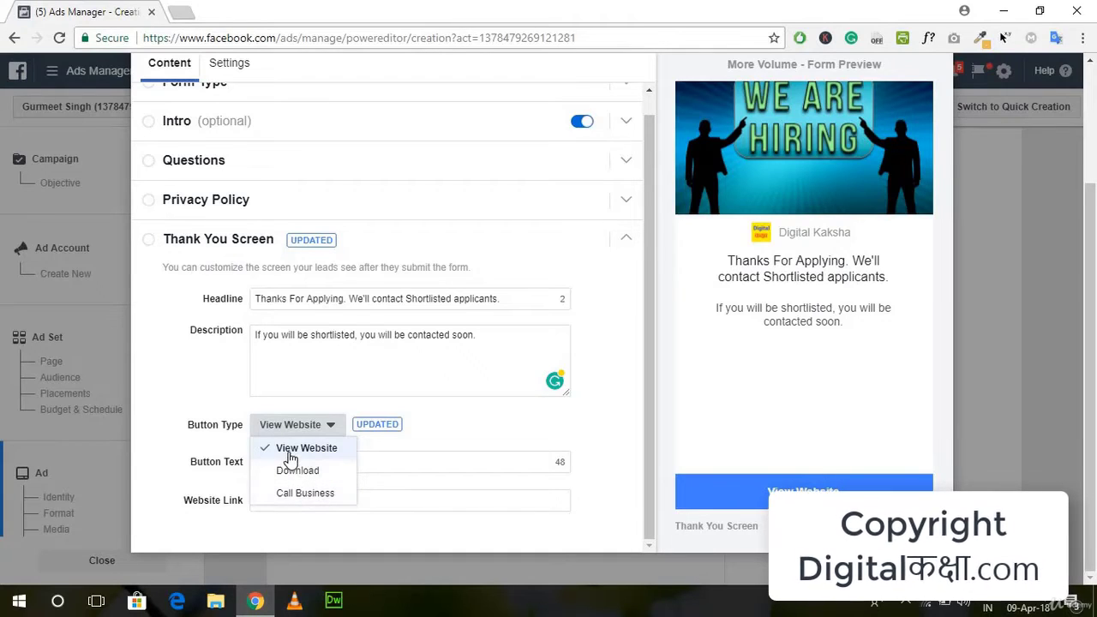
pyautogui.click(419, 454)
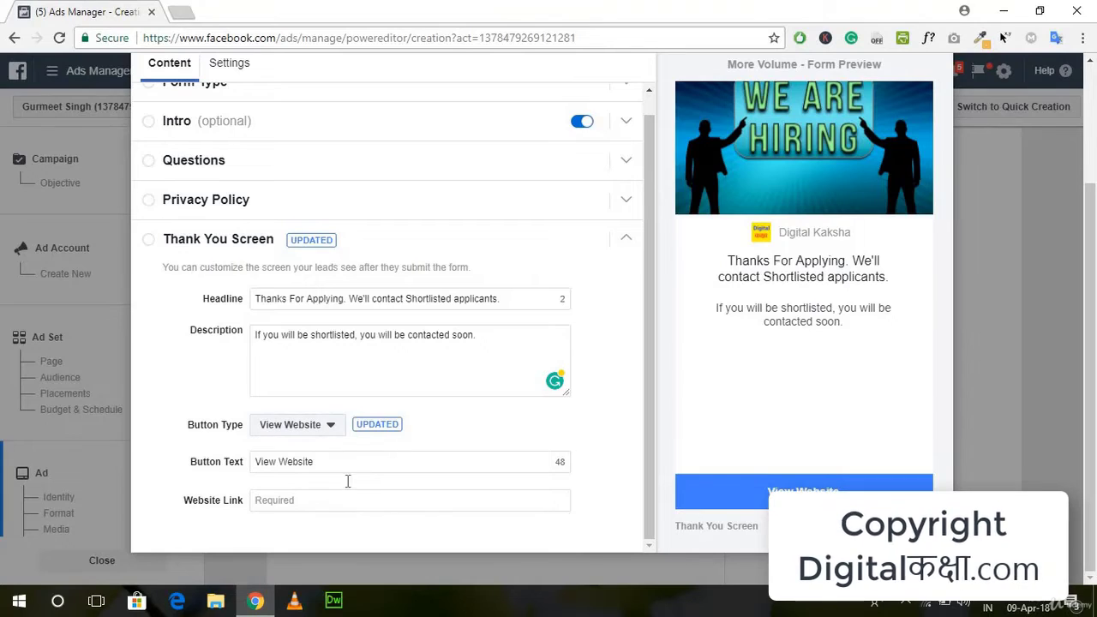
pyautogui.click(302, 508)
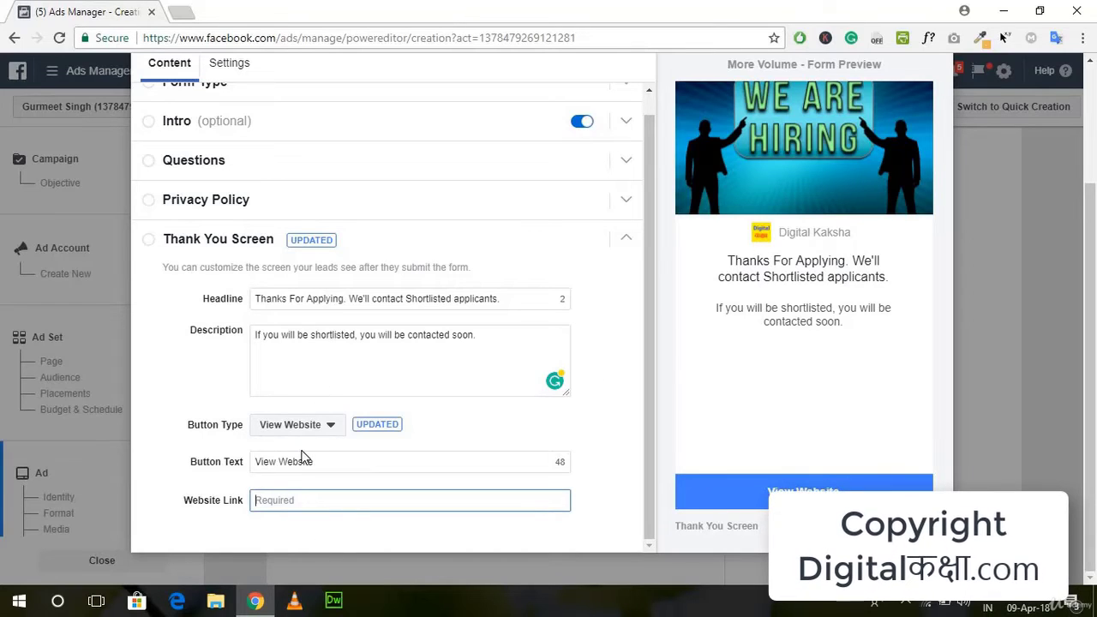
pyautogui.click(182, 11)
pyautogui.hotkey('ctrl', 'w')
pyautogui.write('https://www.facebook.com/digitalkaksha/')
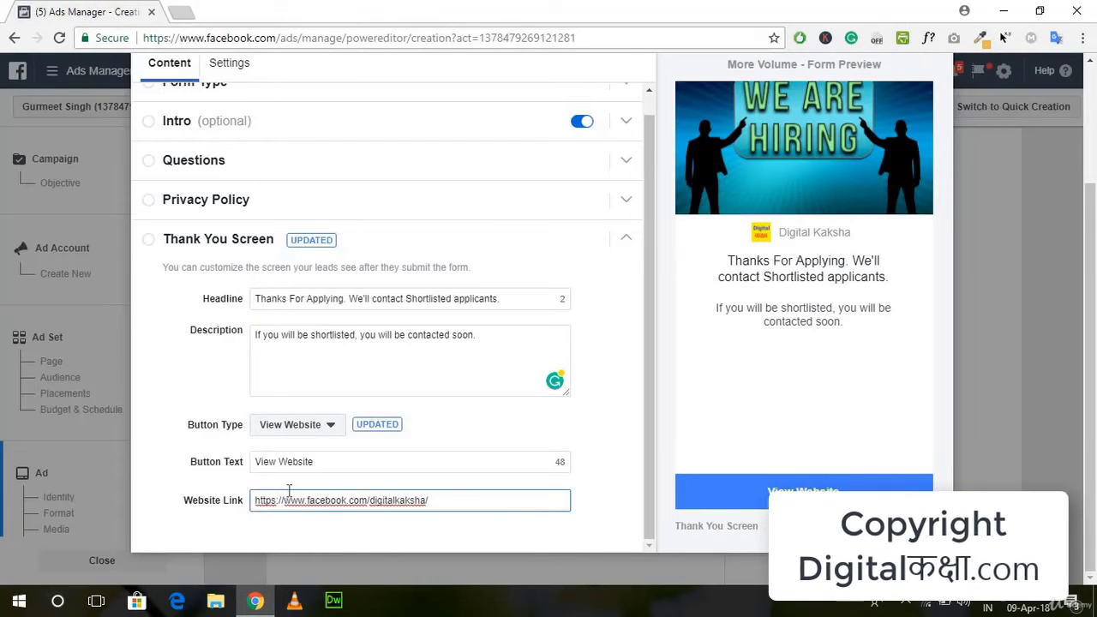
pyautogui.click(515, 526)
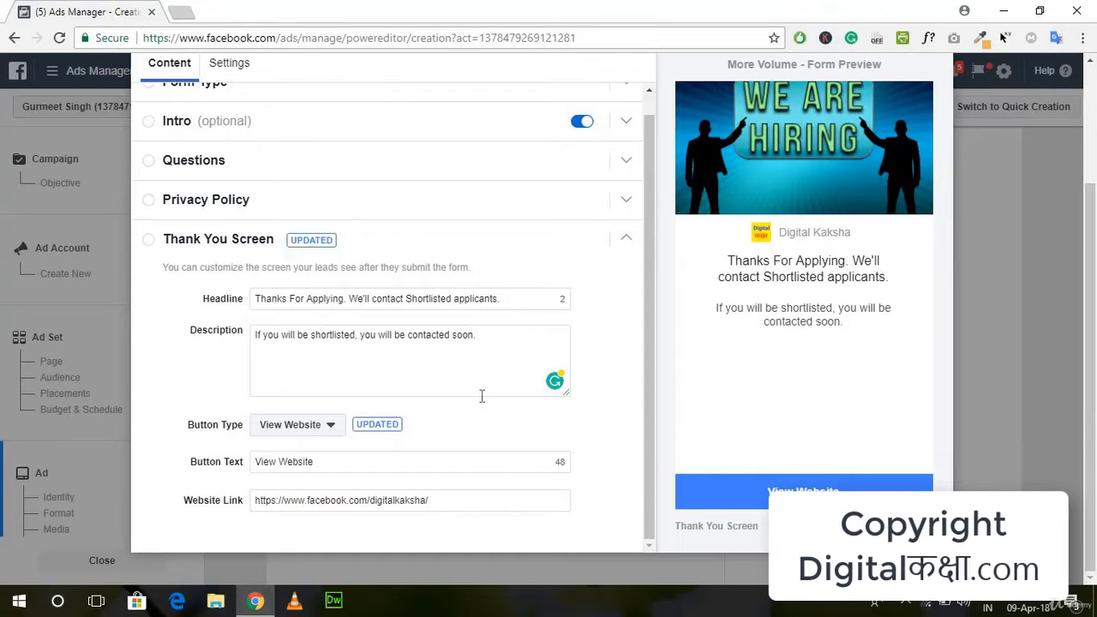
pyautogui.scroll(1, 481, 397)
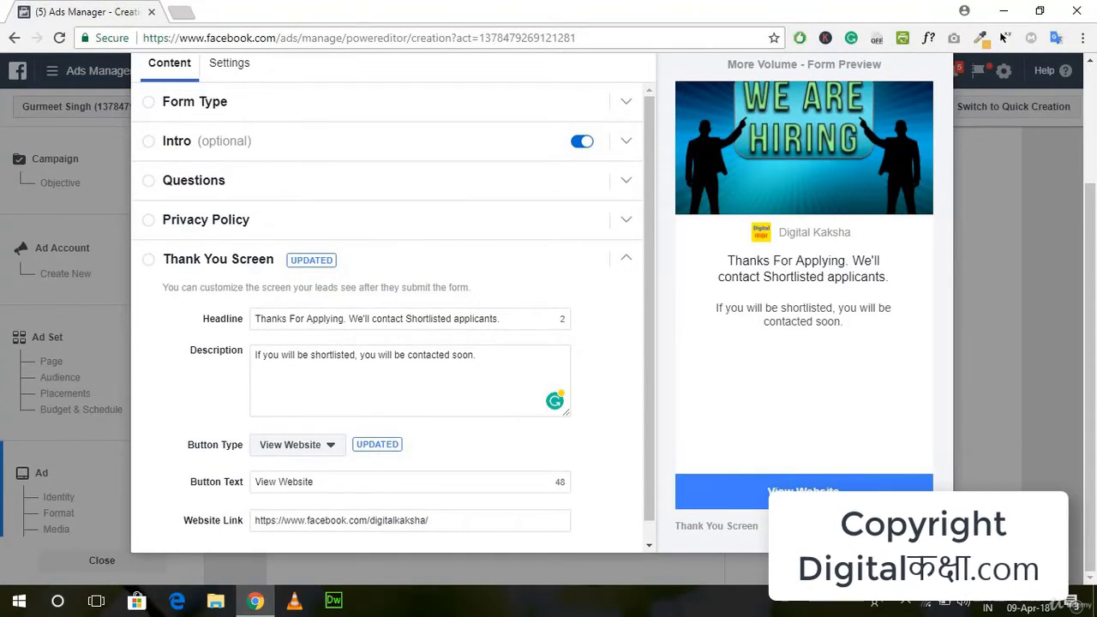
# - Save the Content Writer Form draft and try to finish the form
pyautogui.scroll(2, 468, 171)
pyautogui.moveTo(471, 196); pyautogui.dragTo(614, 178)
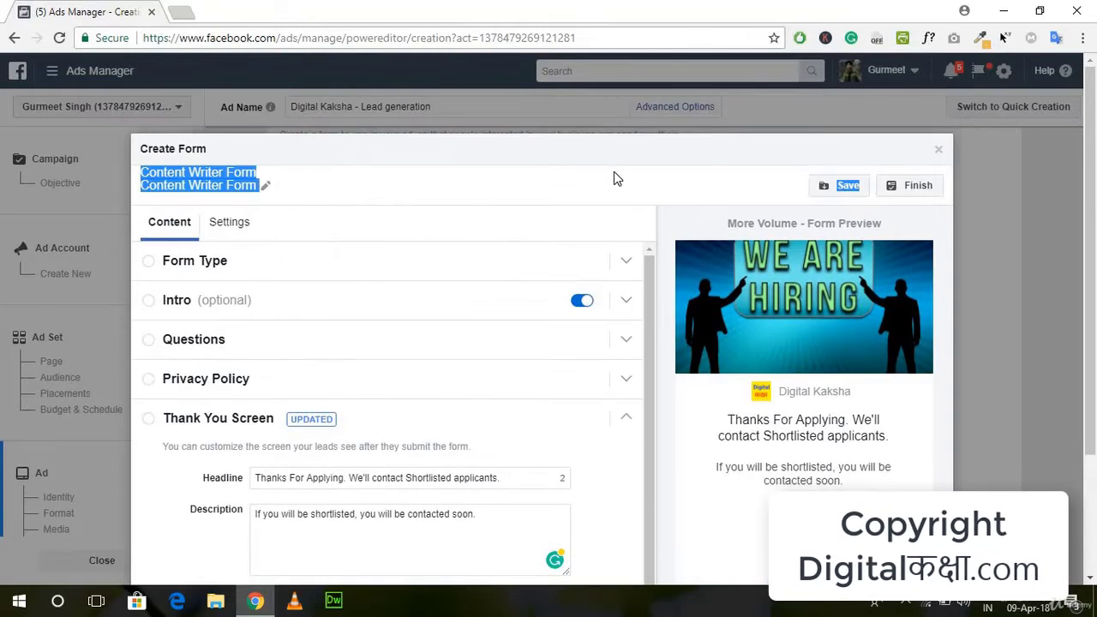
pyautogui.click(849, 190)
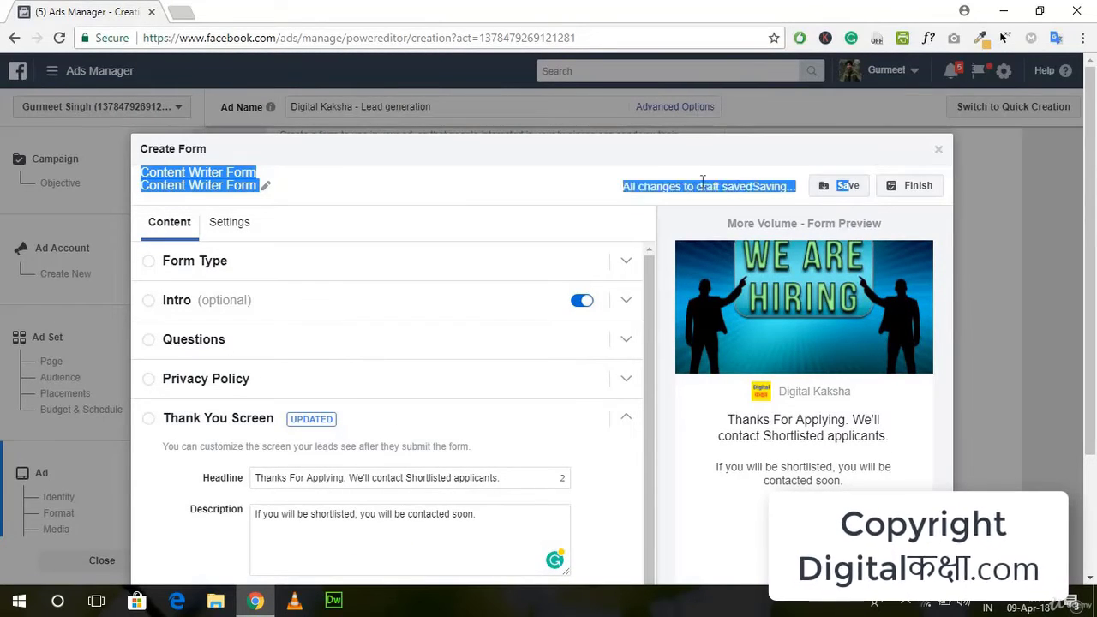
pyautogui.scroll(-1, 541, 421)
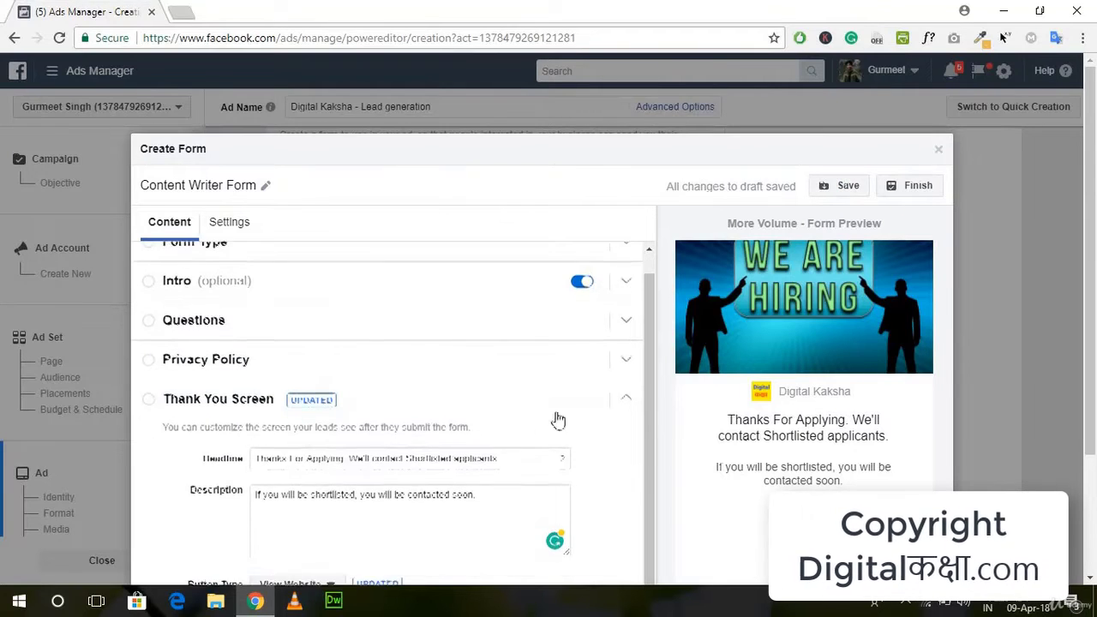
pyautogui.scroll(-1, 799, 455)
pyautogui.scroll(1, 798, 455)
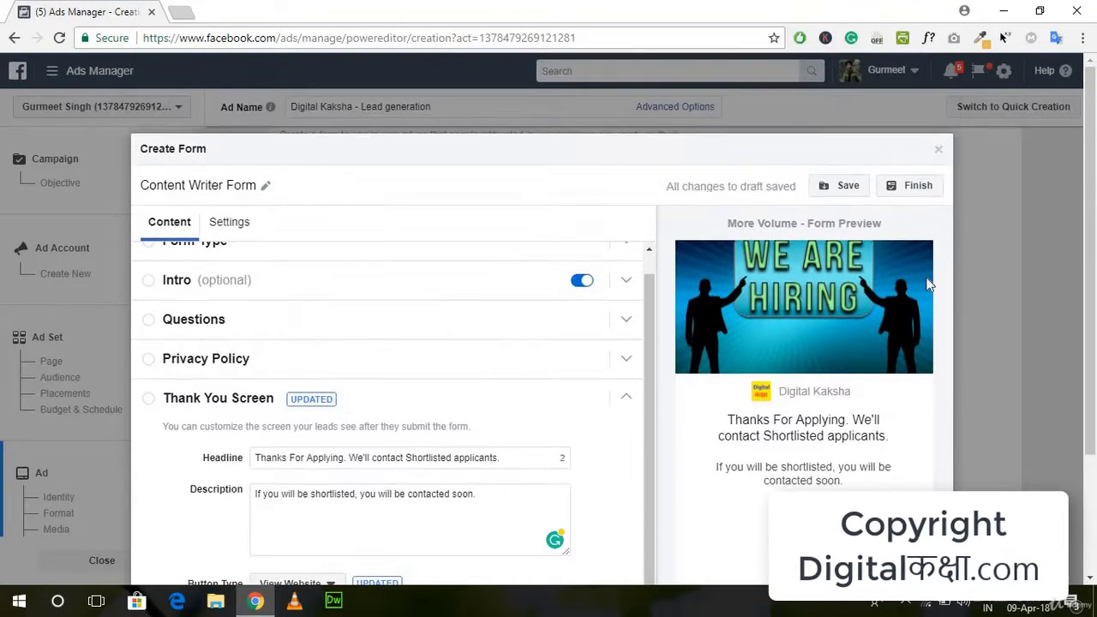
pyautogui.click(912, 194)
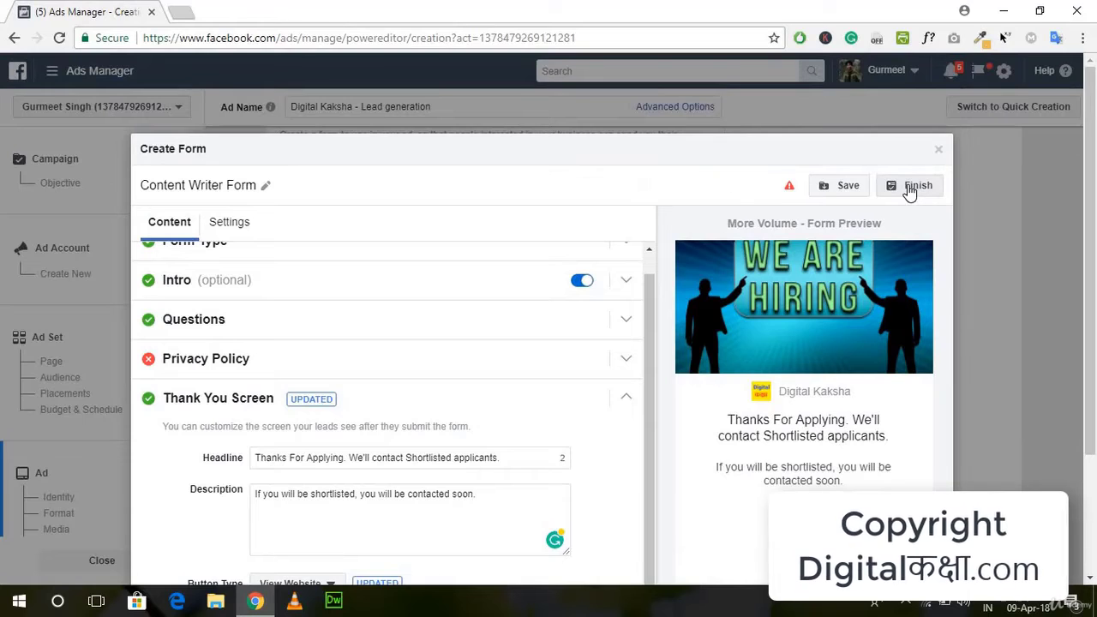
# - In the form's Privacy Policy section, enable a custom disclaimer and set the link URL to mywptips.com/privacy-policy/
pyautogui.click(210, 360)
pyautogui.scroll(-2, 290, 304)
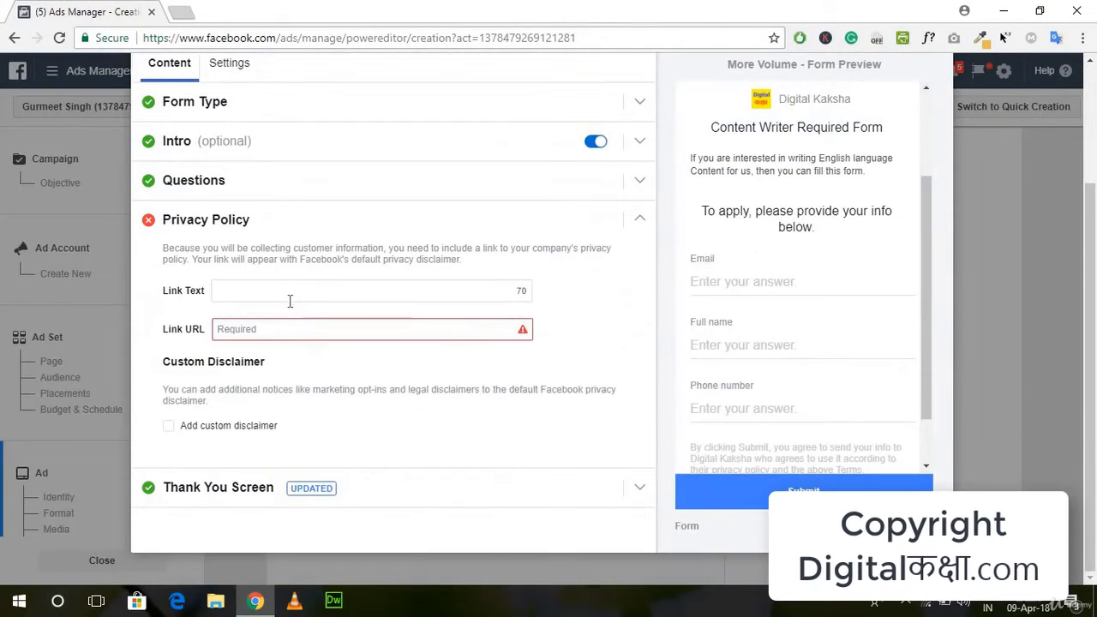
pyautogui.click(290, 300)
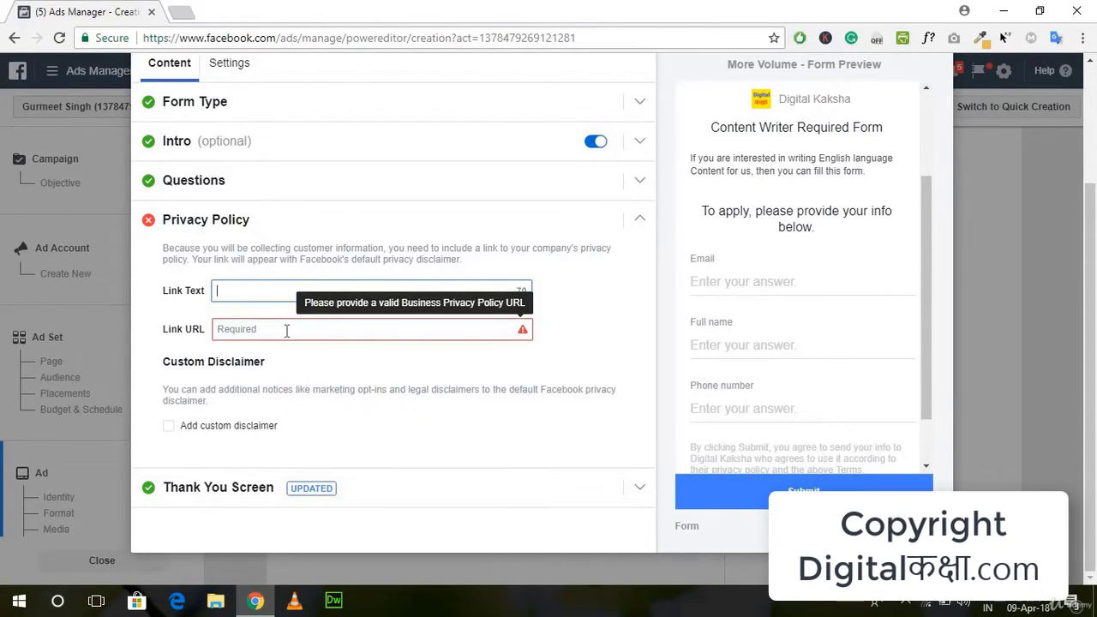
pyautogui.click(287, 331)
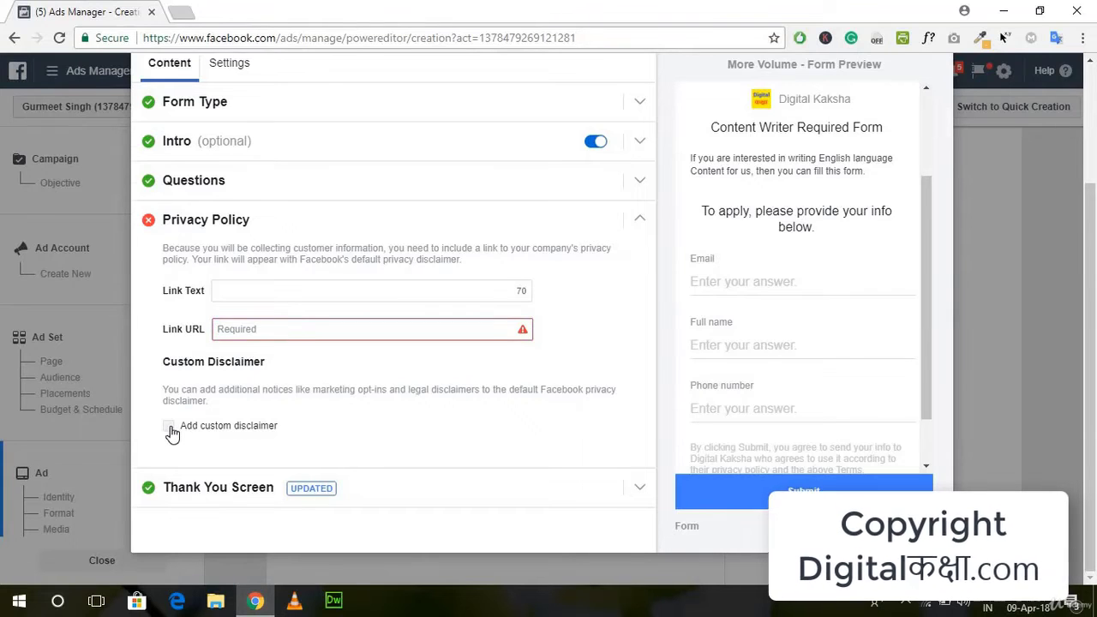
pyautogui.click(169, 428)
pyautogui.click(300, 311)
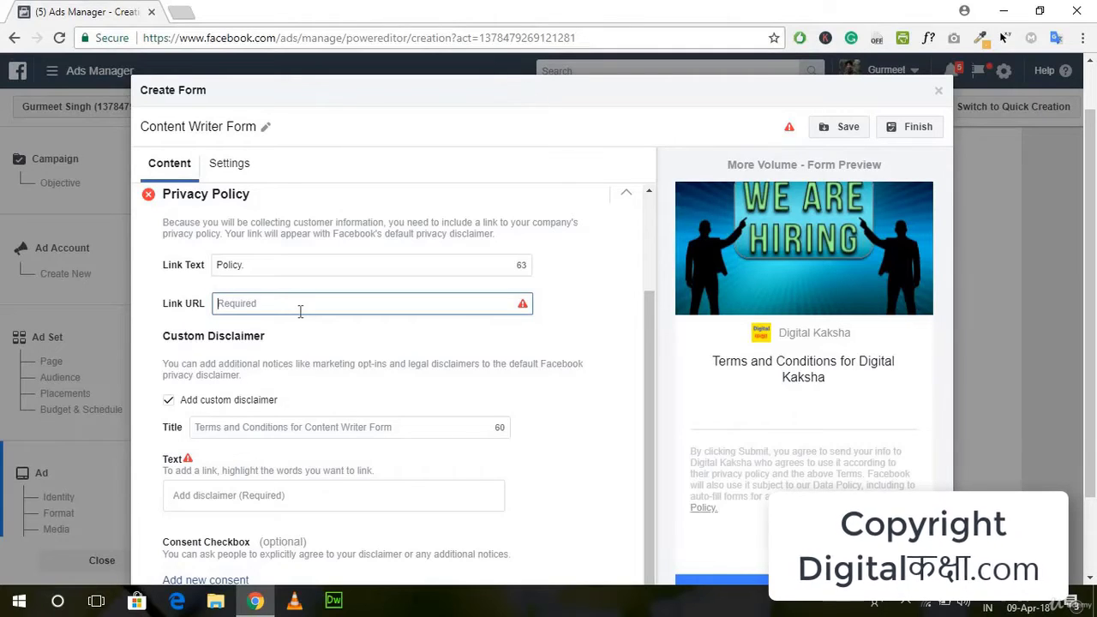
pyautogui.click(181, 12)
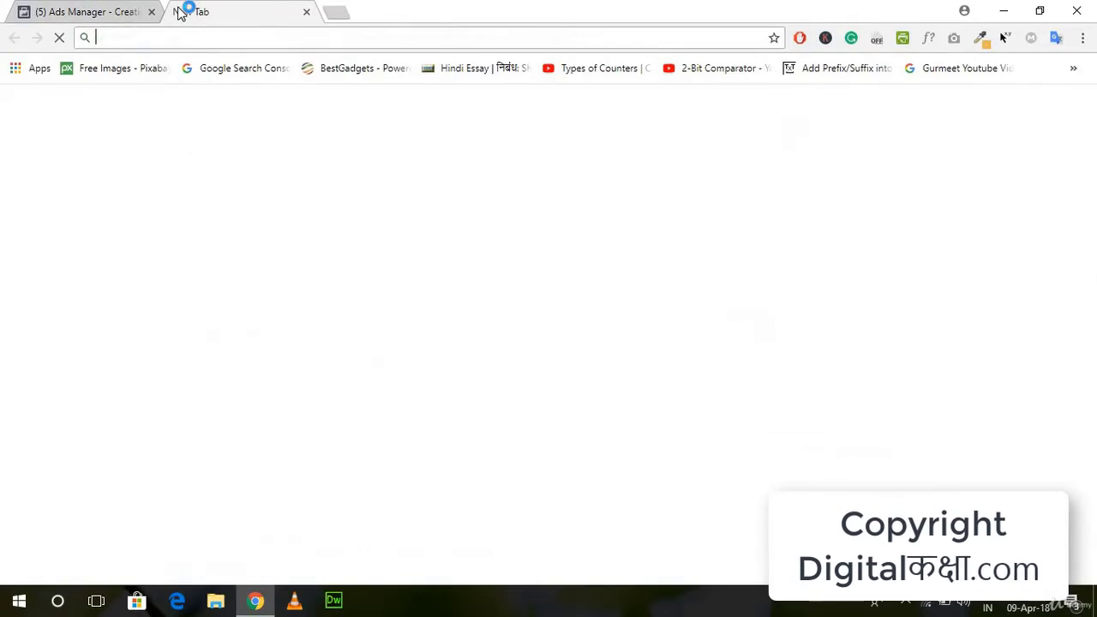
pyautogui.write('mywpti')
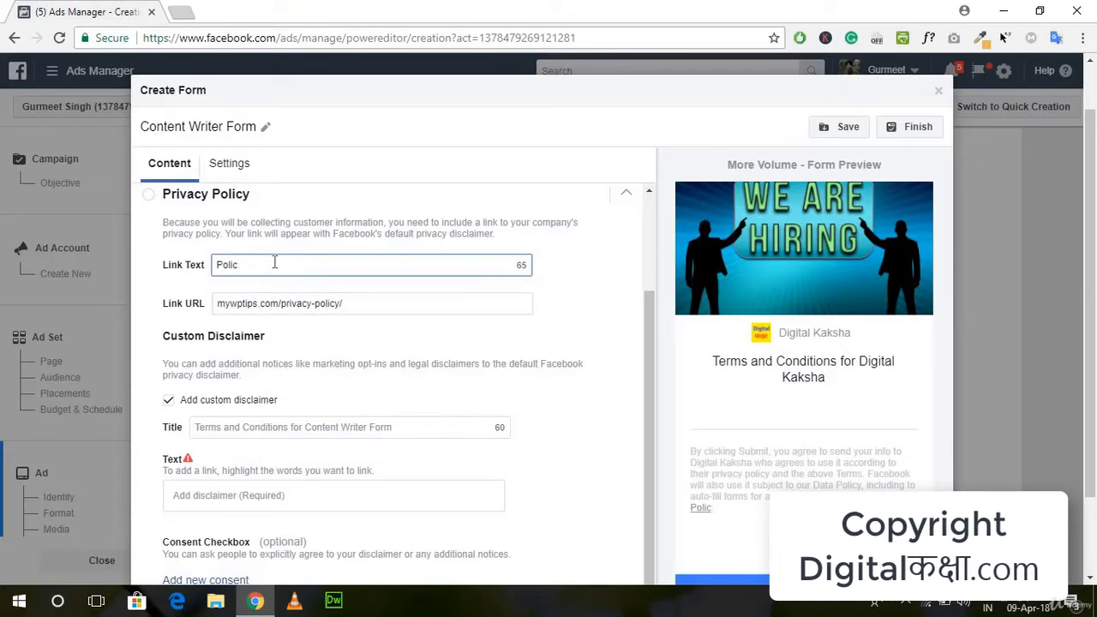
# - Replace the privacy policy link text with "Privacy Policy"
pyautogui.press('BackSpace')
pyautogui.press('BackSpace')
pyautogui.press('BackSpace')
pyautogui.press('BackSpace')
pyautogui.write('rivacy ')
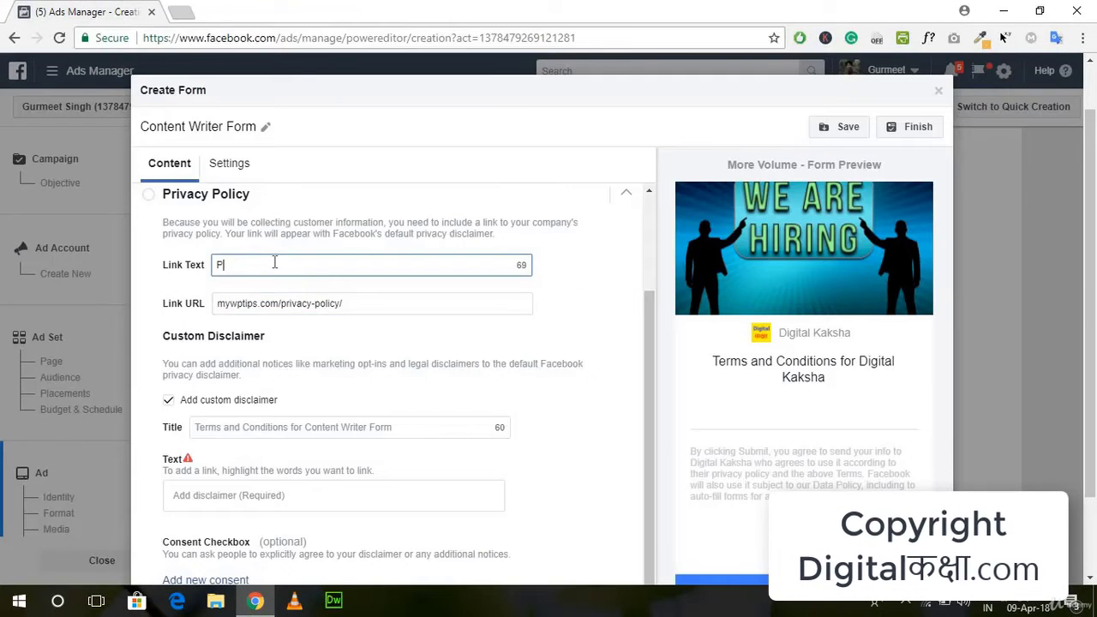
pyautogui.write('Policy')
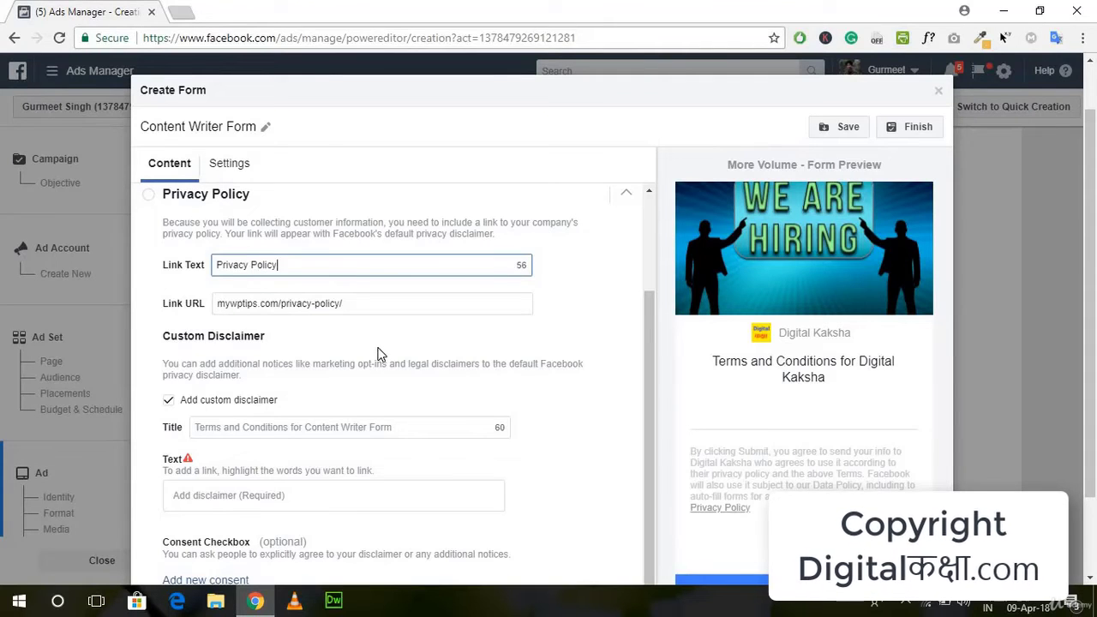
# - Remove the custom disclaimer from the Privacy Policy section, then save and finish the lead form
pyautogui.scroll(-3, 380, 354)
pyautogui.click(171, 305)
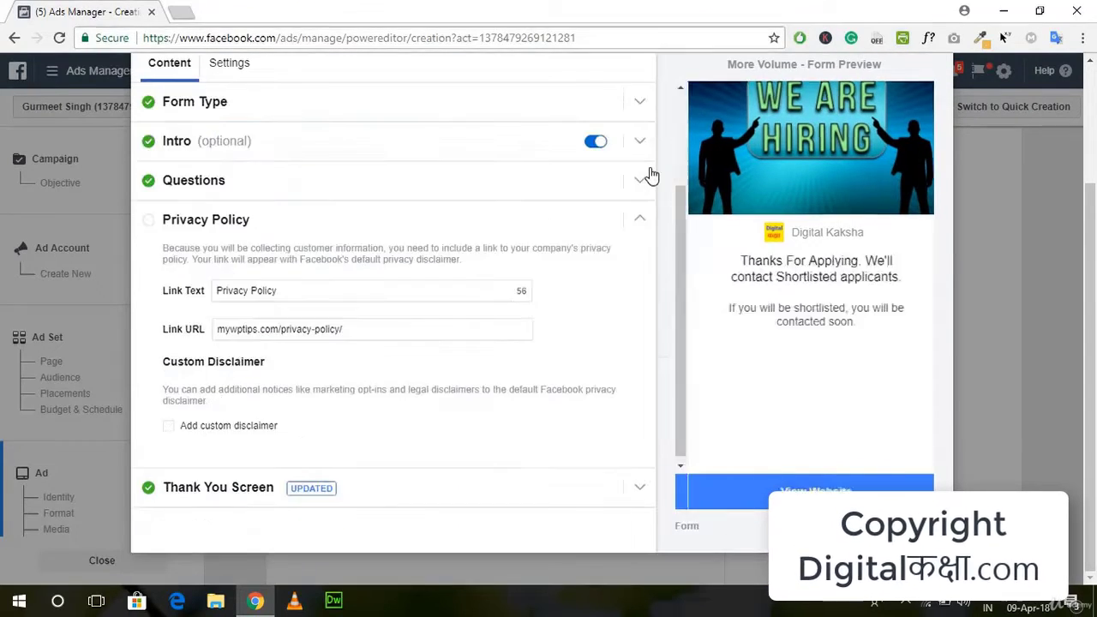
pyautogui.click(639, 223)
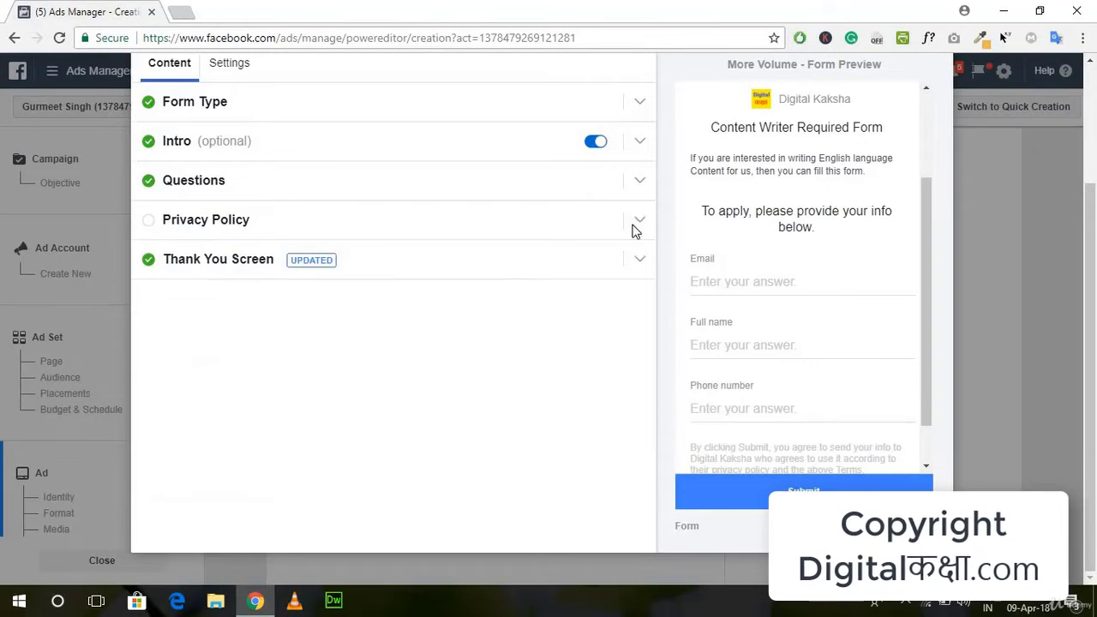
pyautogui.scroll(3, 634, 230)
pyautogui.click(852, 199)
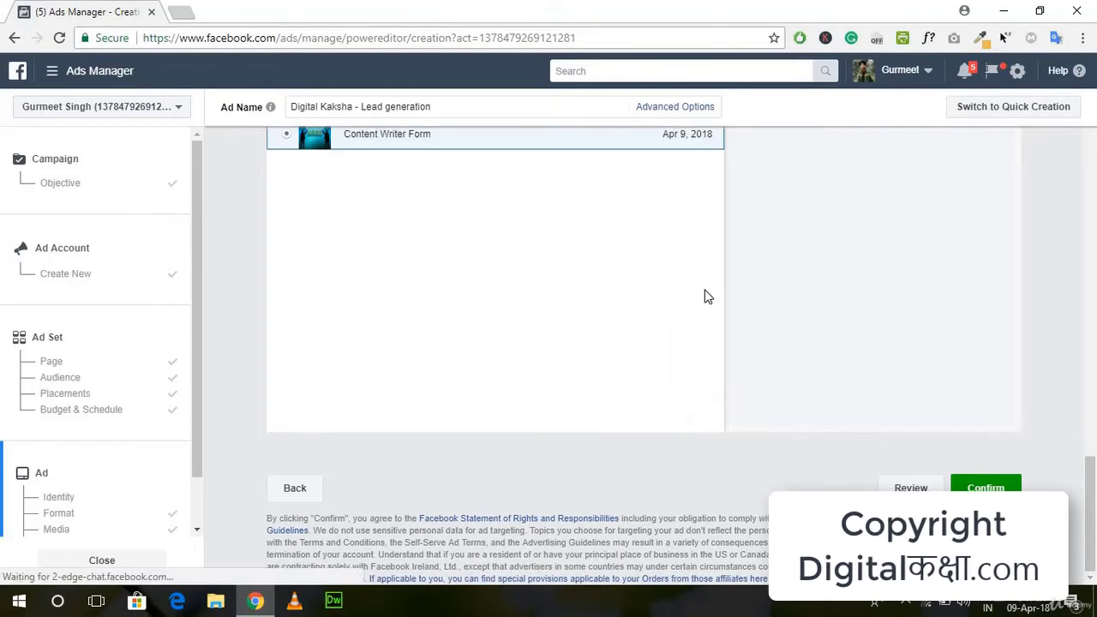
# - Look over the ad's format, image, text and selected lead form, and read the notices below the form
pyautogui.scroll(1, 547, 266)
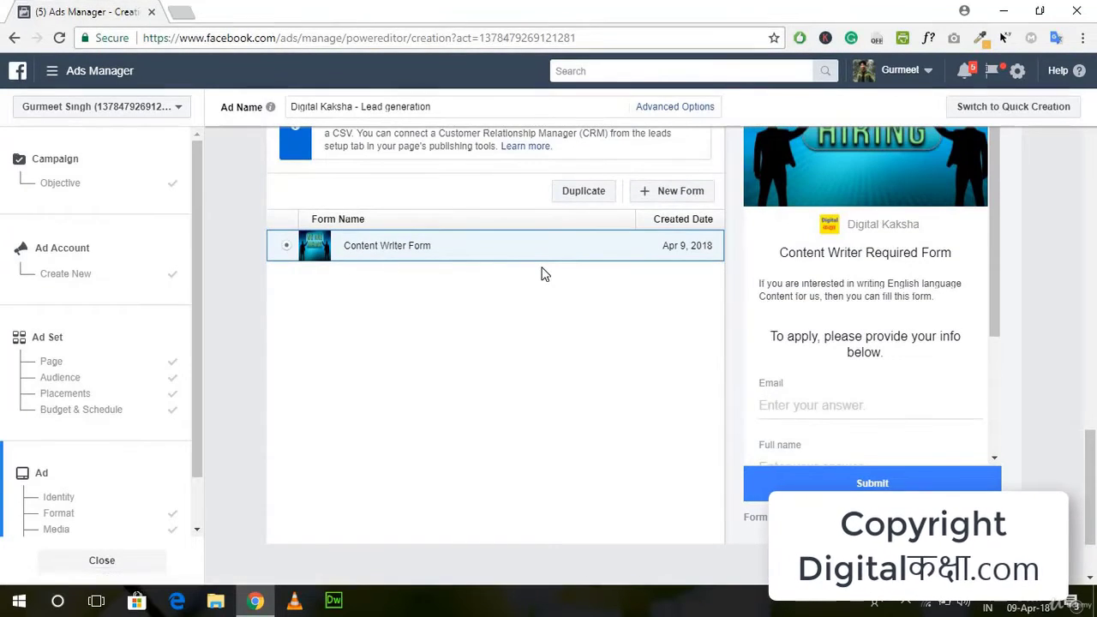
pyautogui.scroll(3, 723, 172)
pyautogui.scroll(10, 723, 171)
pyautogui.scroll(-3, 724, 171)
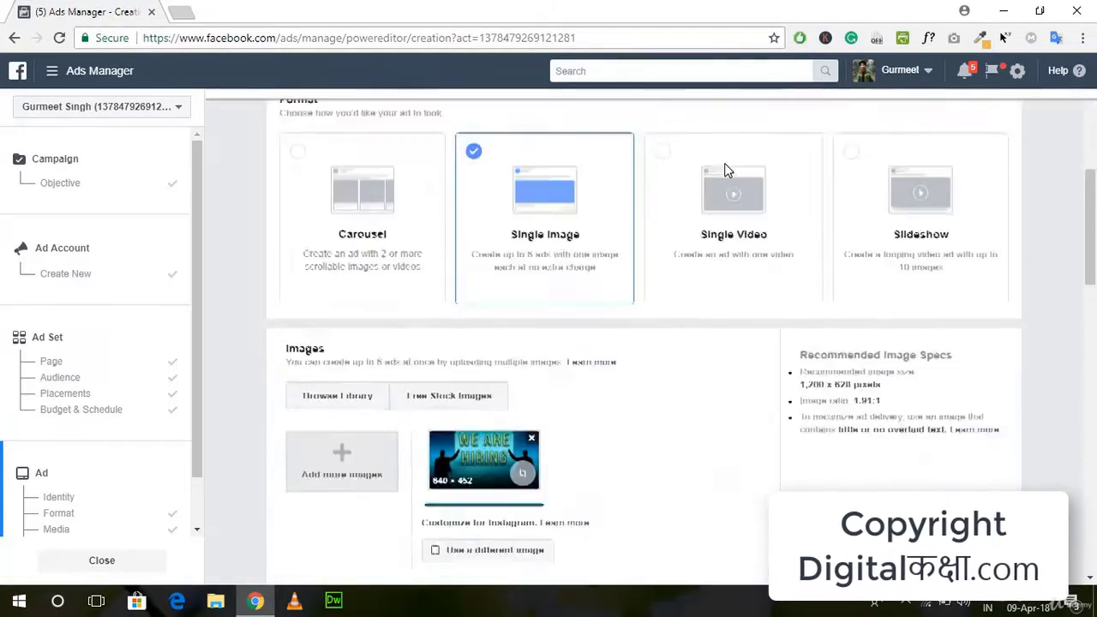
pyautogui.scroll(-15, 725, 171)
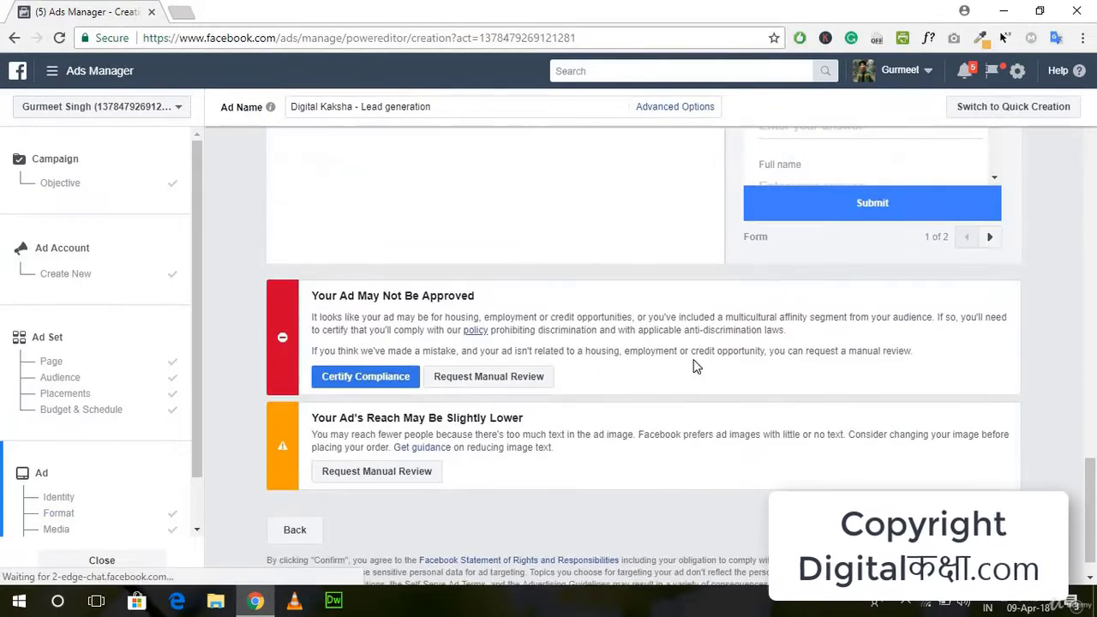
pyautogui.scroll(1, 816, 269)
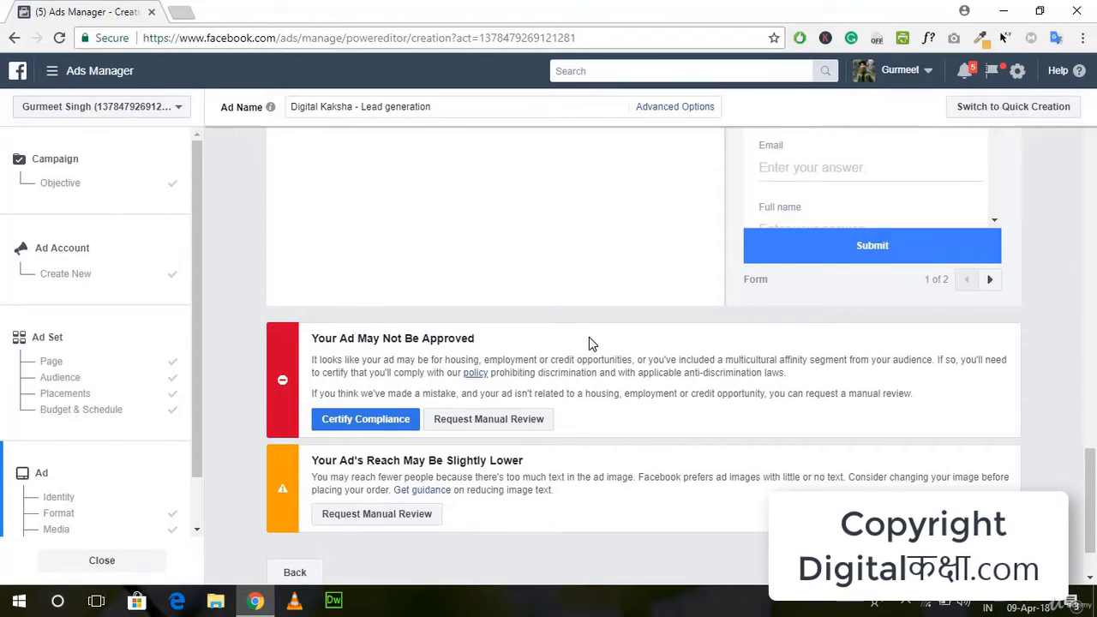
pyautogui.scroll(-1, 589, 343)
pyautogui.scroll(10, 589, 337)
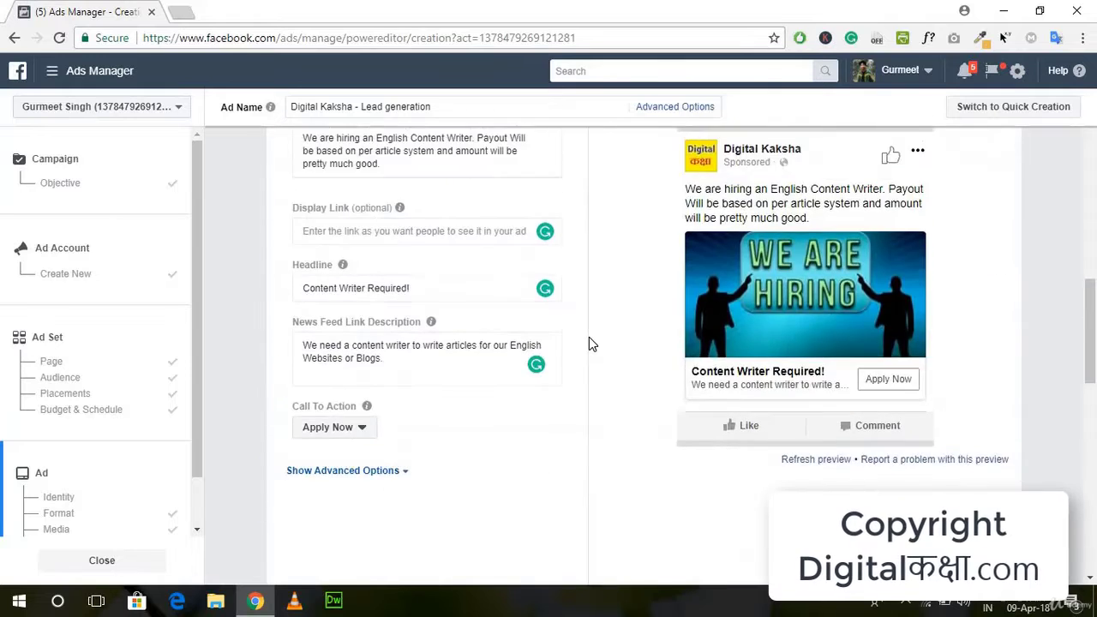
# - Examine the Content Writer Form preview, including its intro, contact fields and privacy policy text
pyautogui.scroll(-5, 589, 337)
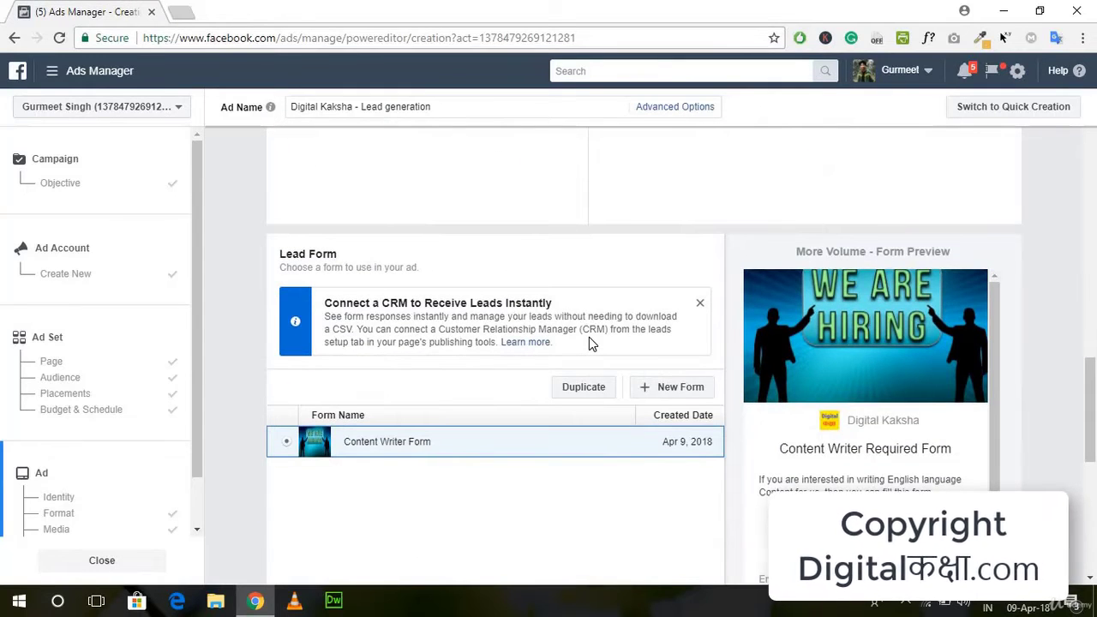
pyautogui.scroll(-2, 589, 337)
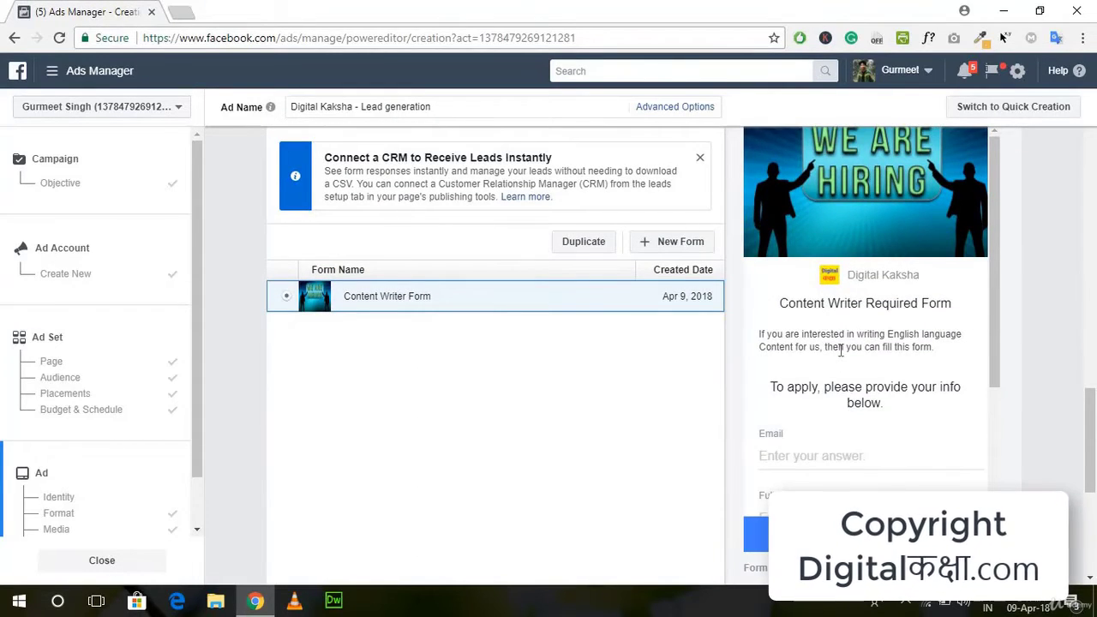
pyautogui.scroll(-2, 841, 351)
pyautogui.scroll(-4, 841, 355)
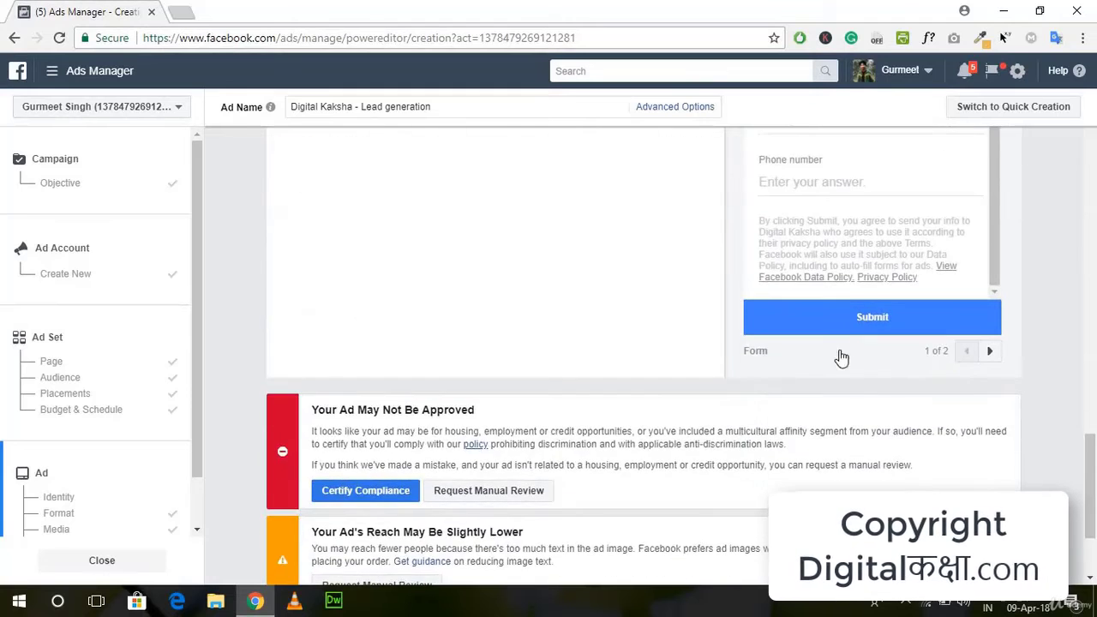
pyautogui.scroll(5, 840, 355)
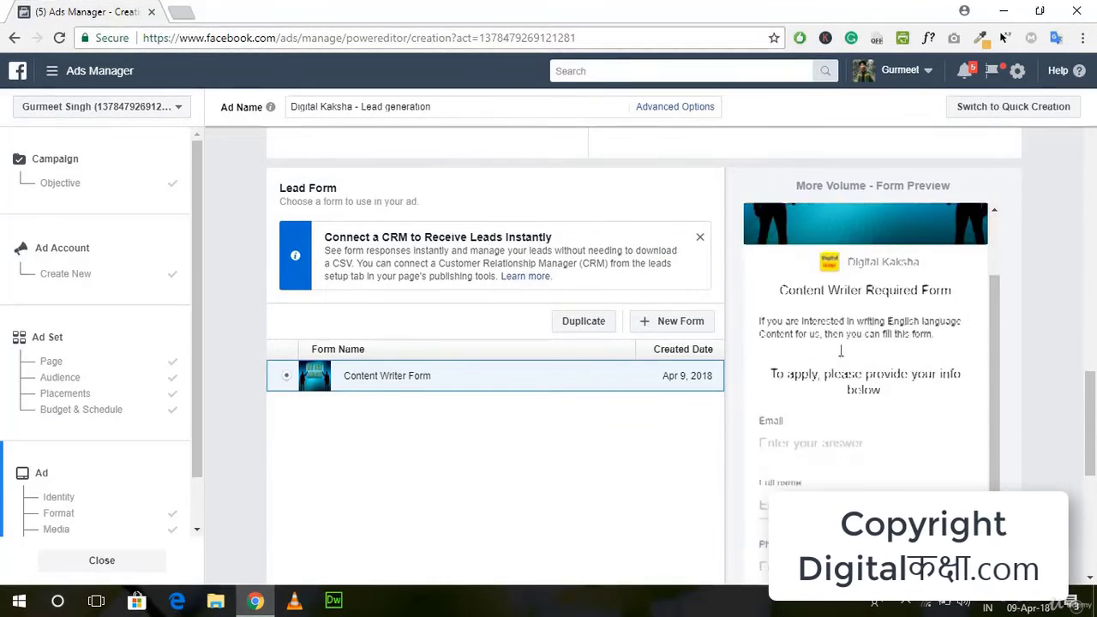
pyautogui.scroll(-1, 840, 350)
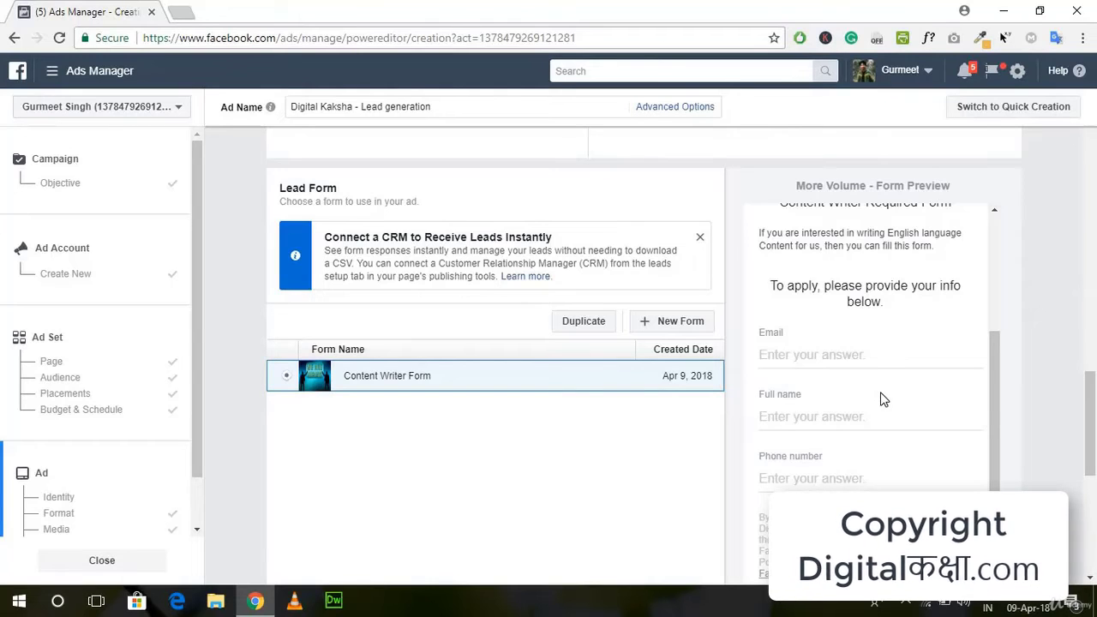
pyautogui.scroll(-5, 649, 487)
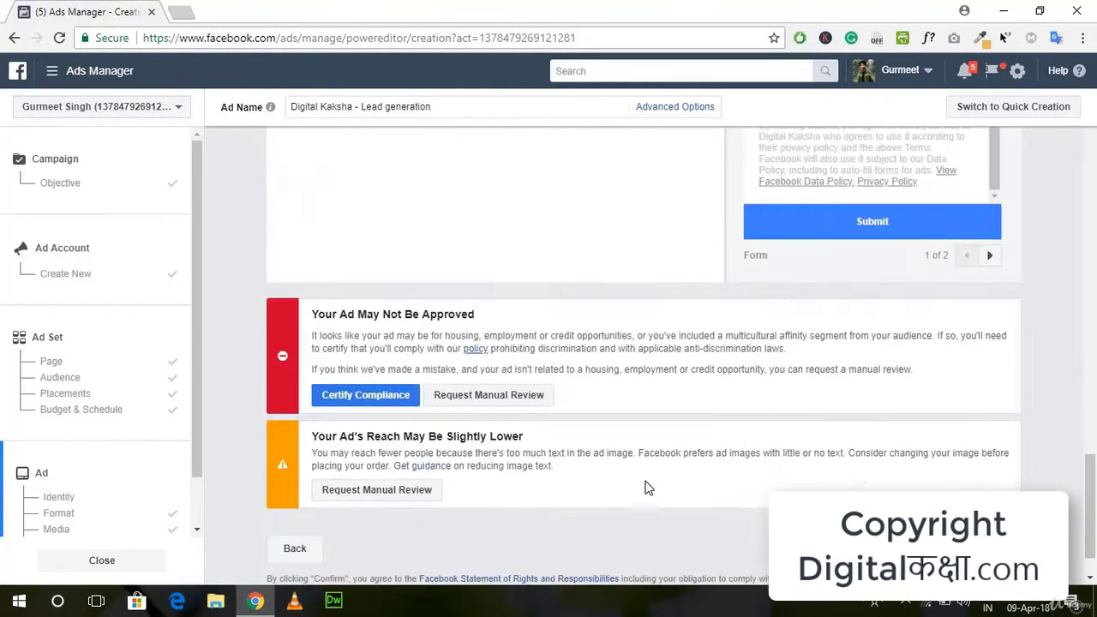
# - Check the ad setup from identity to approval notices once more and confirm the order
pyautogui.scroll(-1, 649, 488)
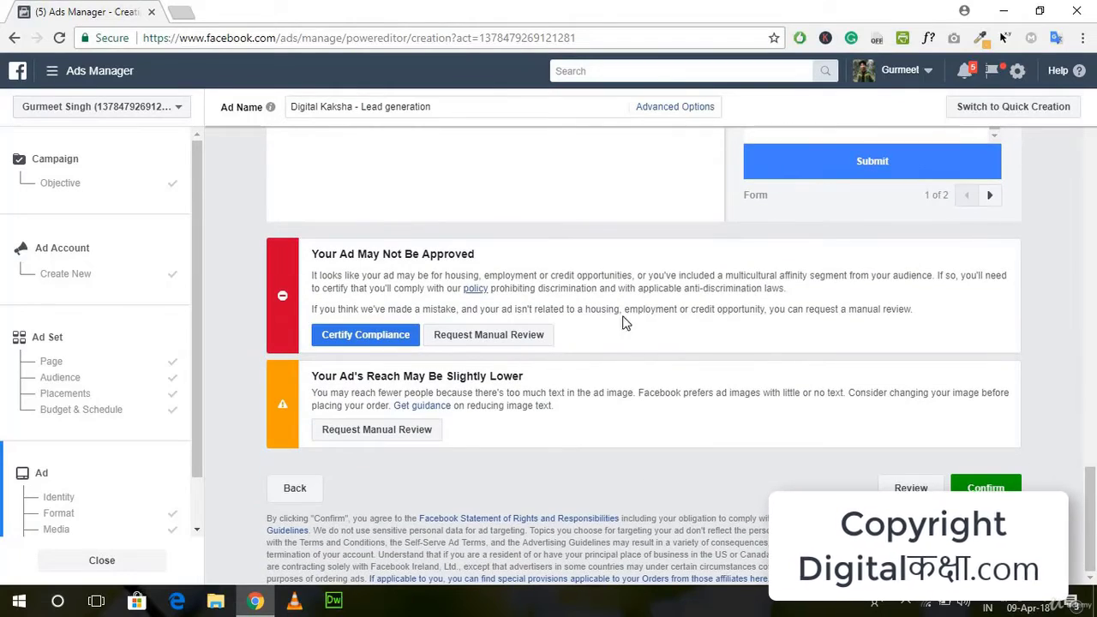
pyautogui.scroll(15, 626, 215)
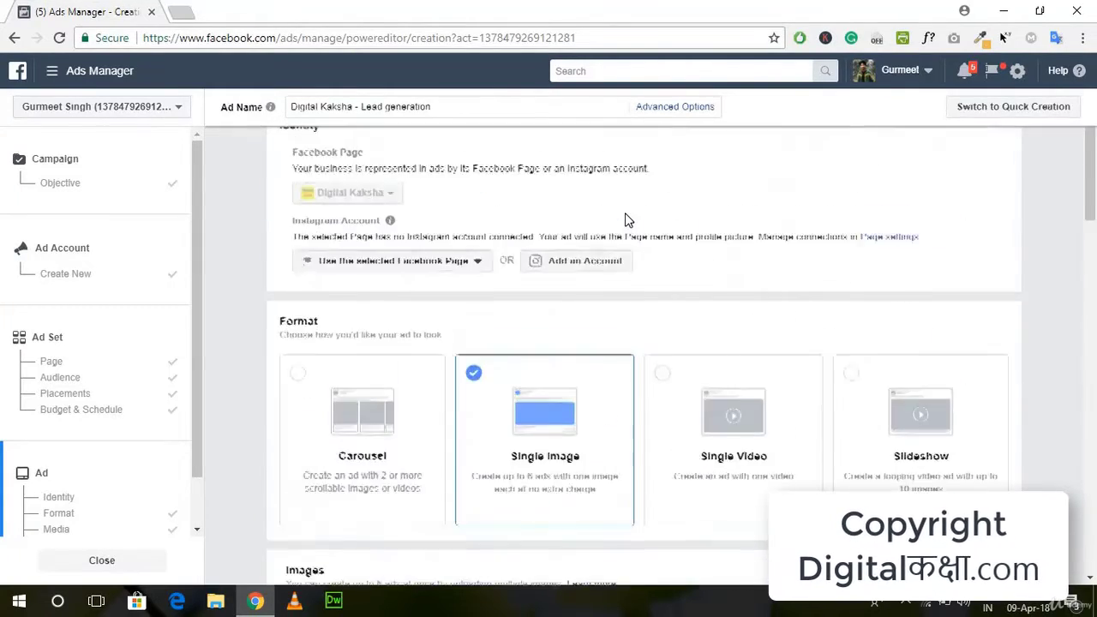
pyautogui.scroll(-13, 626, 214)
pyautogui.scroll(-2, 937, 457)
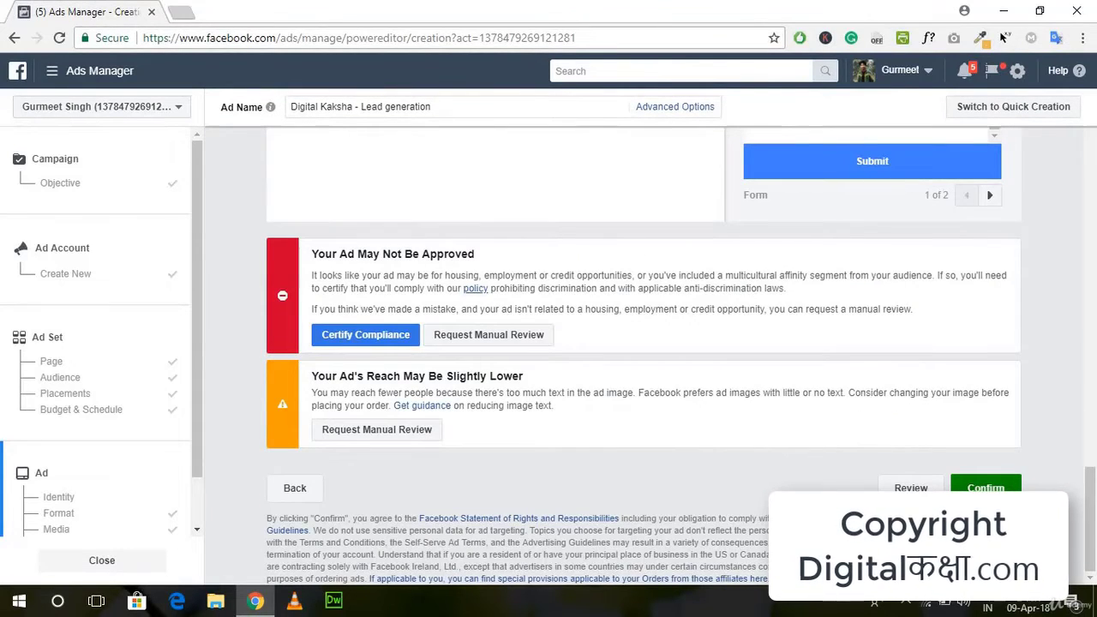
pyautogui.click(986, 488)
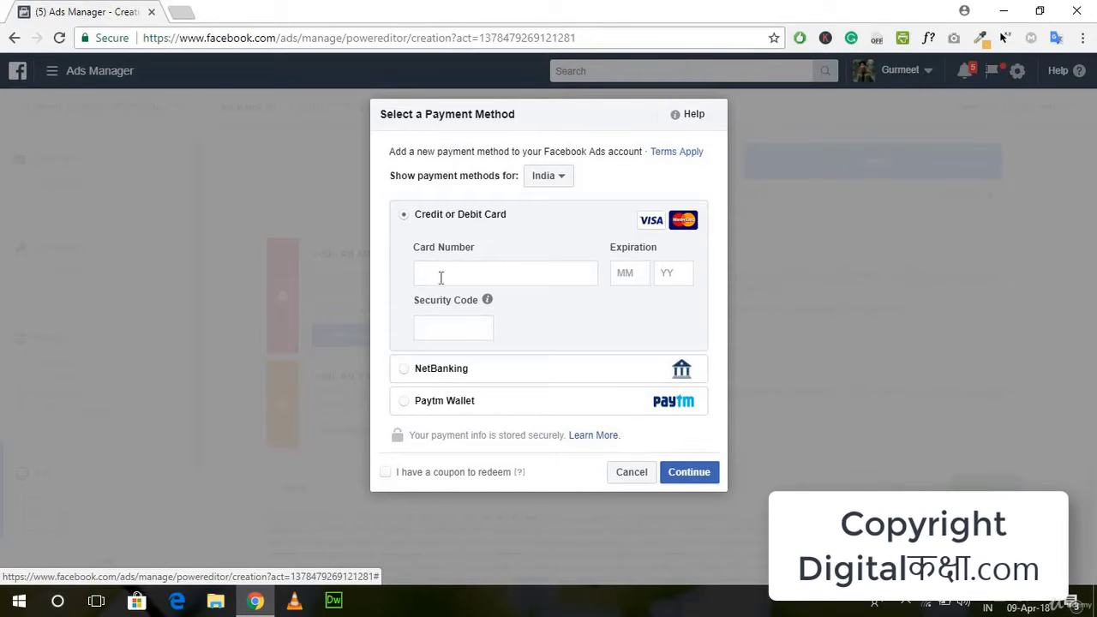
# - Choose Paytm Wallet as the payment method and set the amount to add to the balance to ₹200.00
pyautogui.click(415, 403)
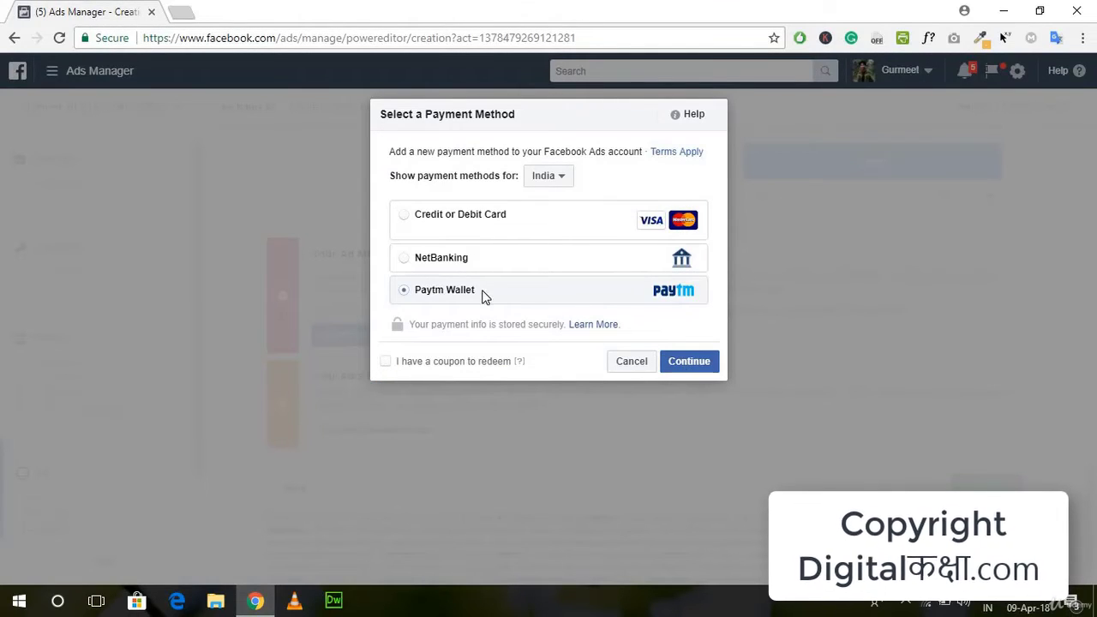
pyautogui.click(689, 364)
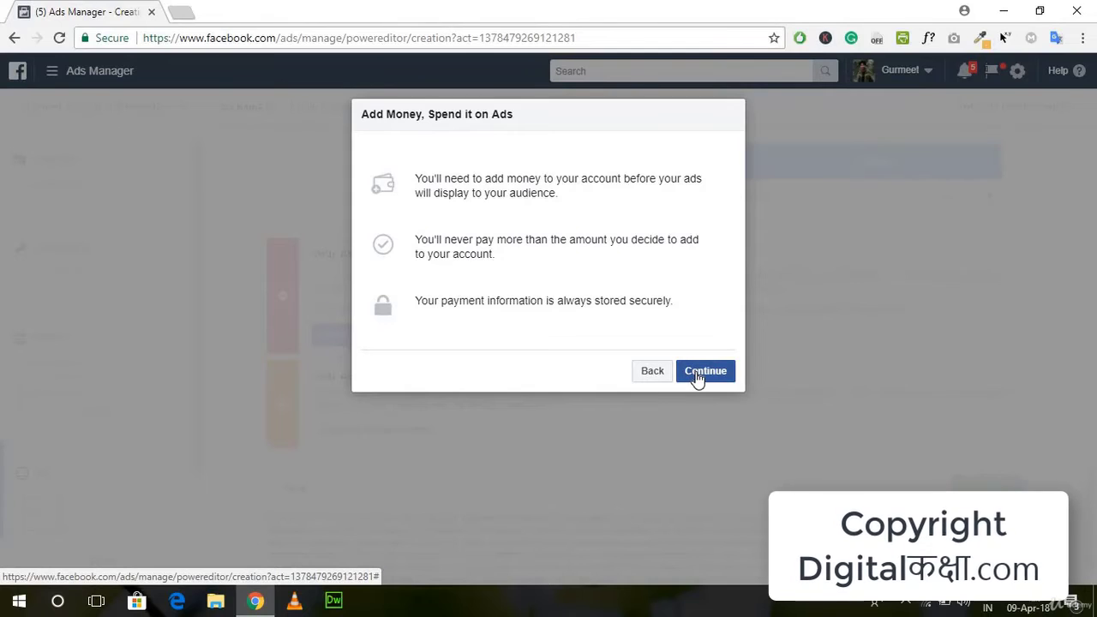
pyautogui.click(699, 378)
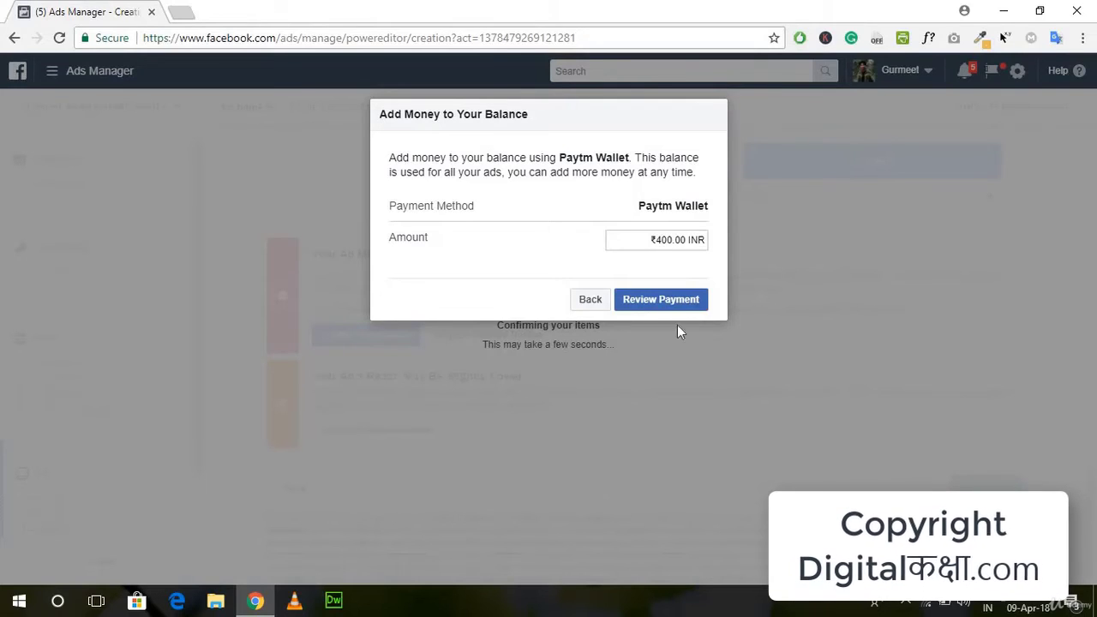
pyautogui.press('BackSpace')
pyautogui.write('2')
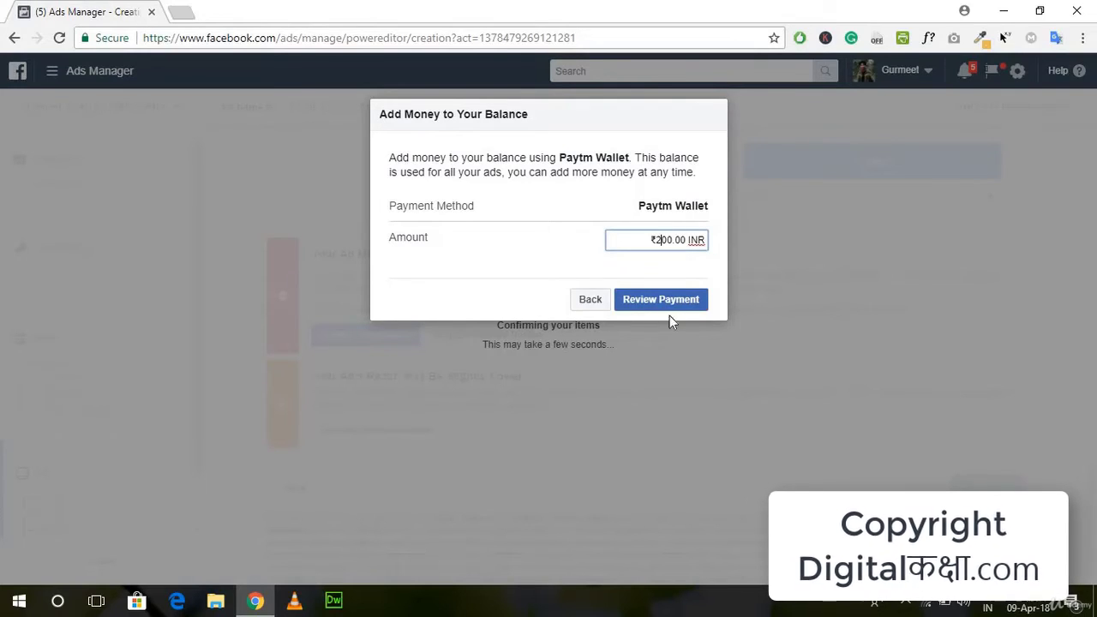
# - Review the ₹200.00 Paytm Wallet top-up and proceed to make the payment
pyautogui.moveTo(704, 243); pyautogui.dragTo(558, 183)
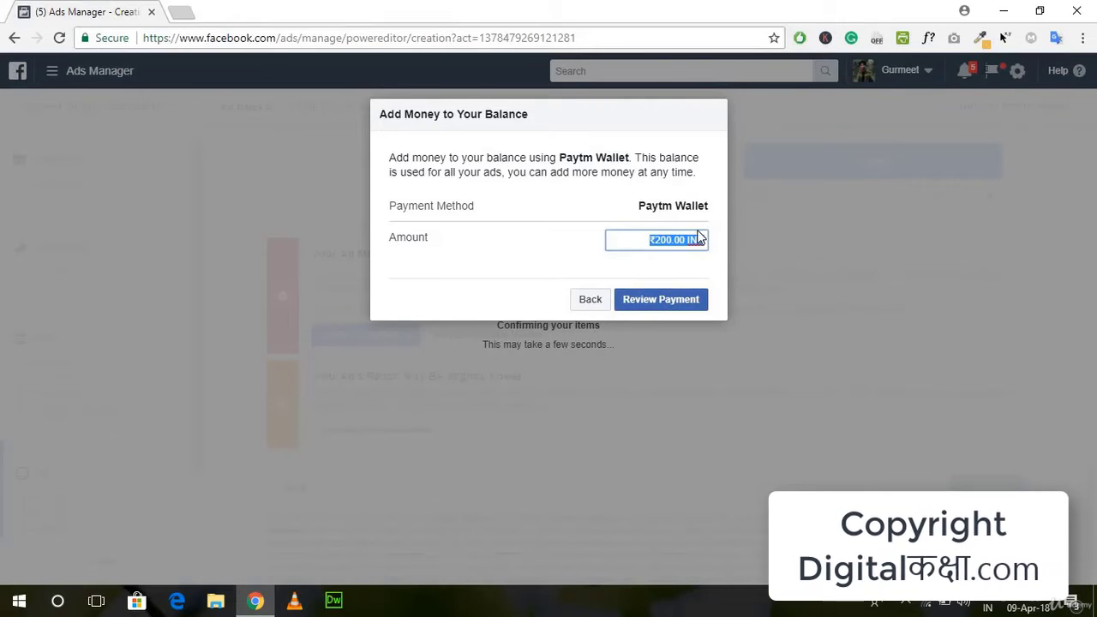
pyautogui.click(686, 241)
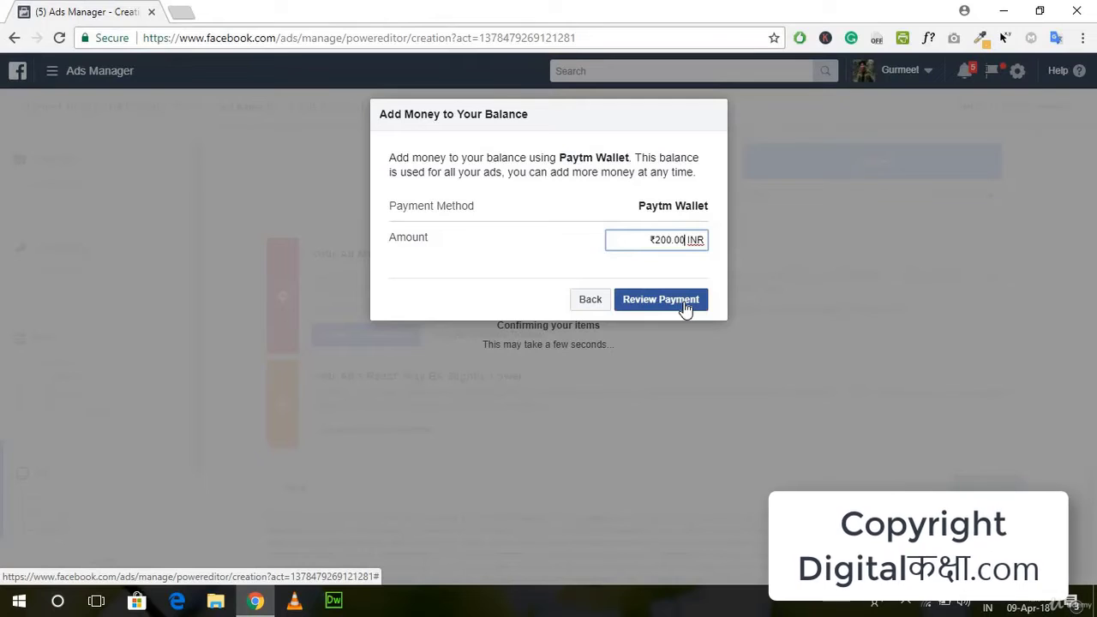
pyautogui.click(686, 302)
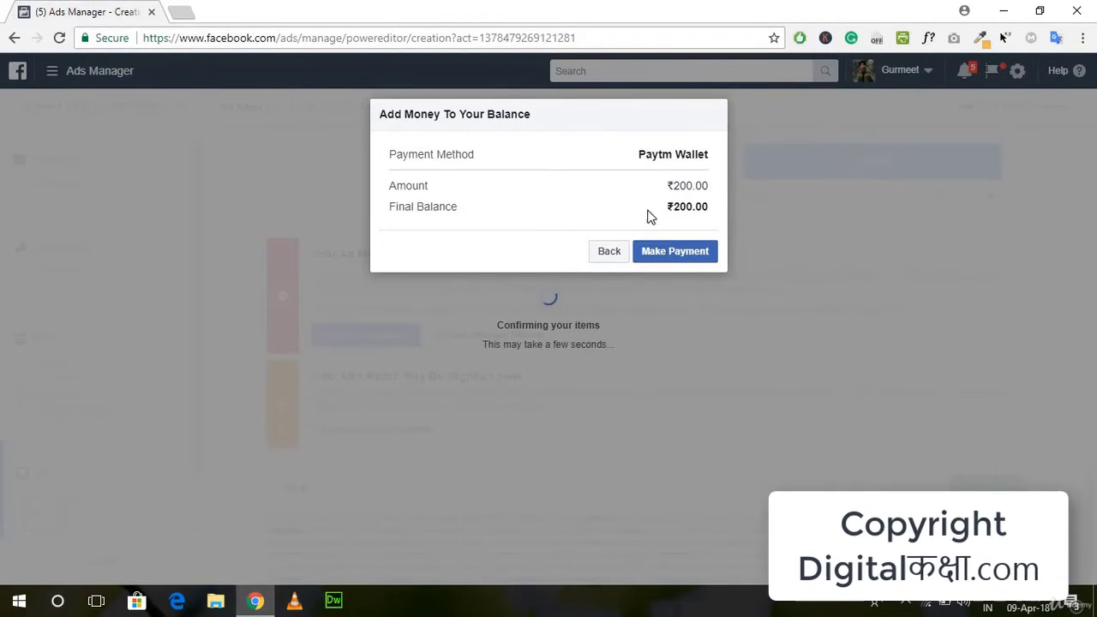
pyautogui.click(696, 256)
pyautogui.click(686, 255)
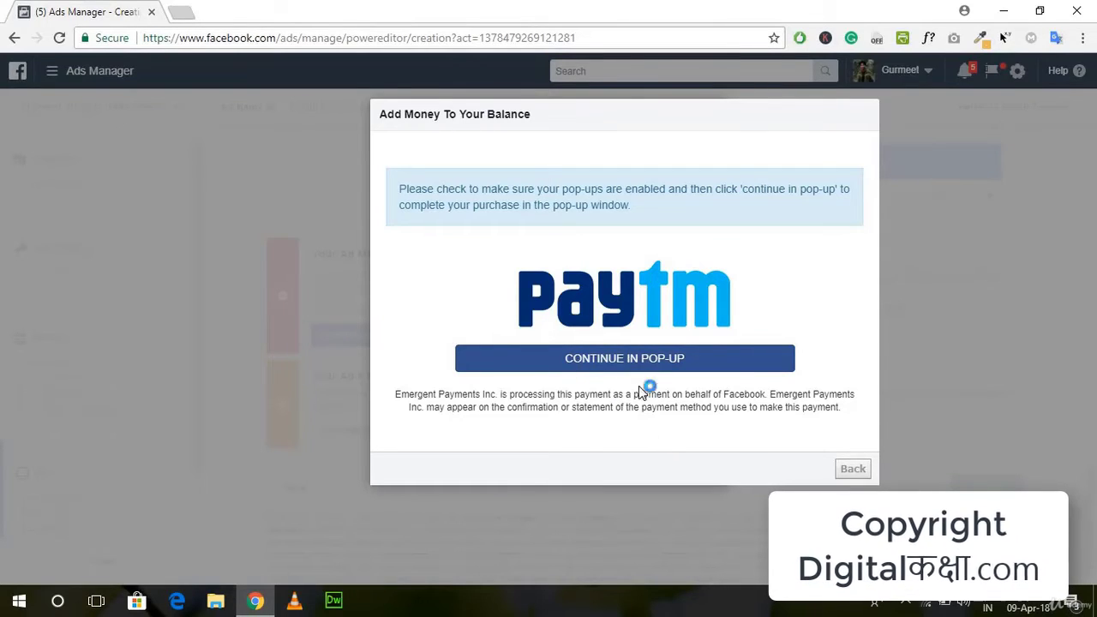
# - Complete the payment in the Paytm pop-up by entering the account verification code, and acknowledge the submitted payment
pyautogui.click(601, 362)
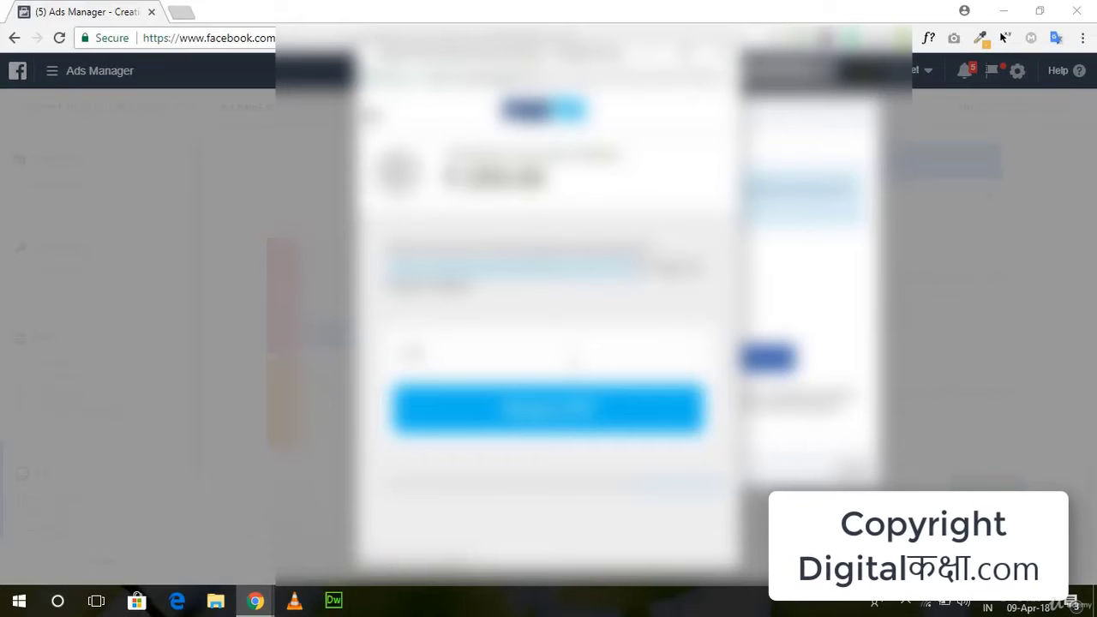
pyautogui.hotkey('ctrl', 'v')
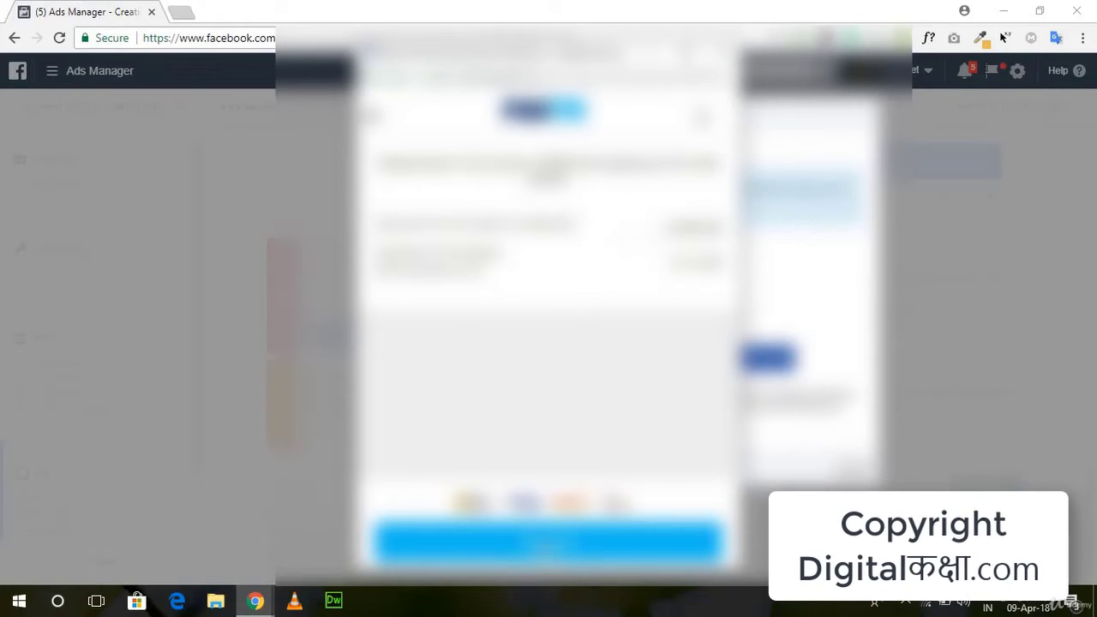
pyautogui.click(545, 542)
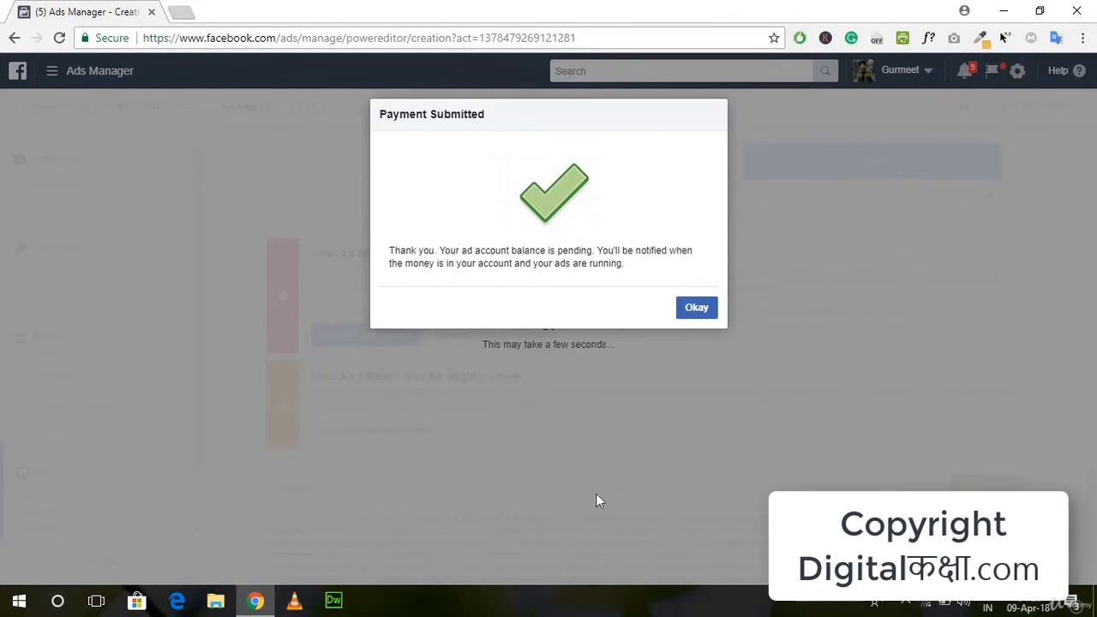
pyautogui.click(698, 310)
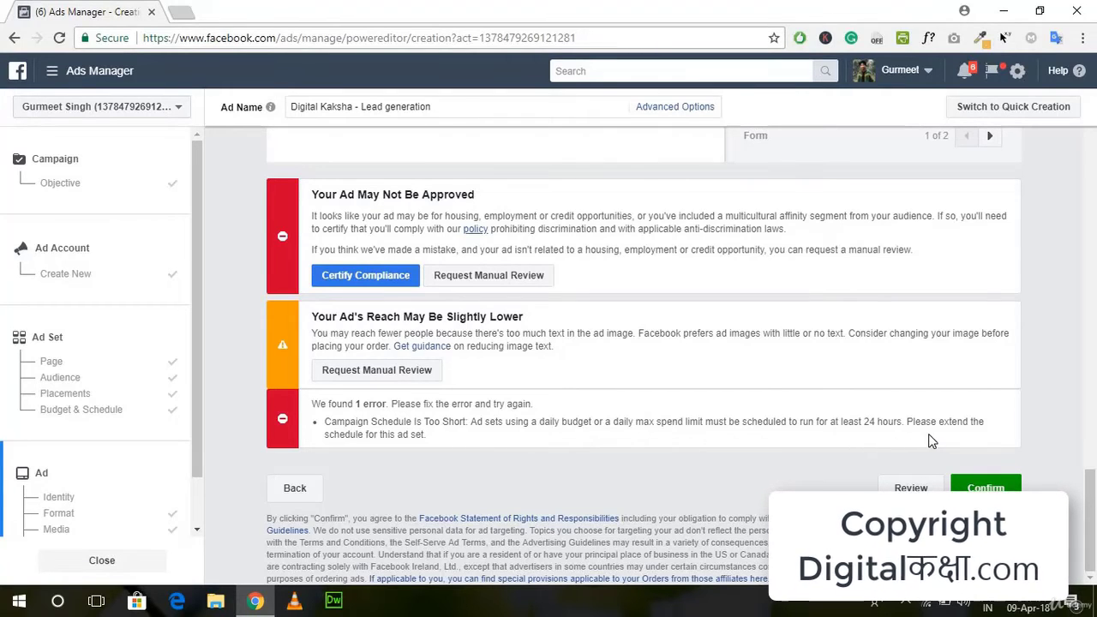
# - Read the campaign schedule error, return to the ad set's budget and schedule, and set the daily budget to ₹100.00
pyautogui.scroll(6, 748, 467)
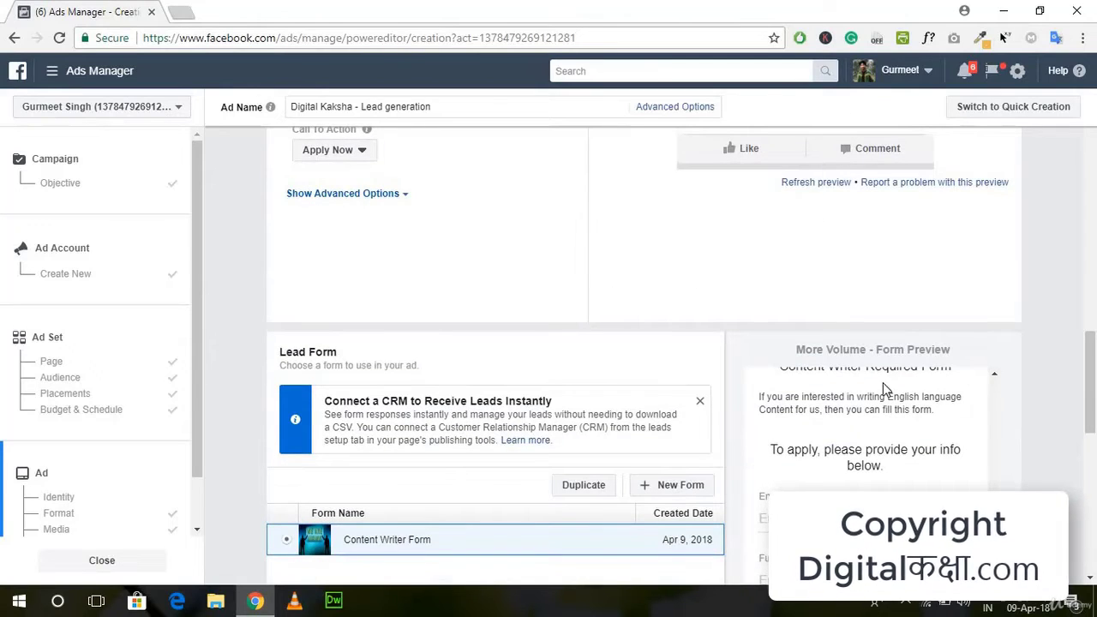
pyautogui.scroll(-6, 884, 383)
pyautogui.scroll(-1, 883, 383)
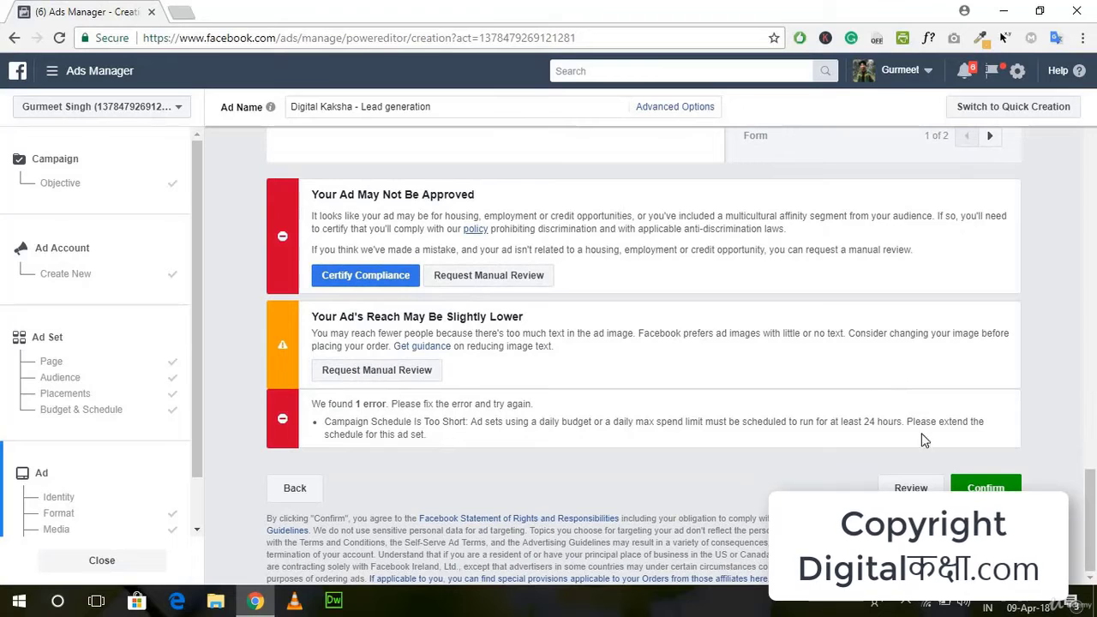
pyautogui.scroll(10, 702, 369)
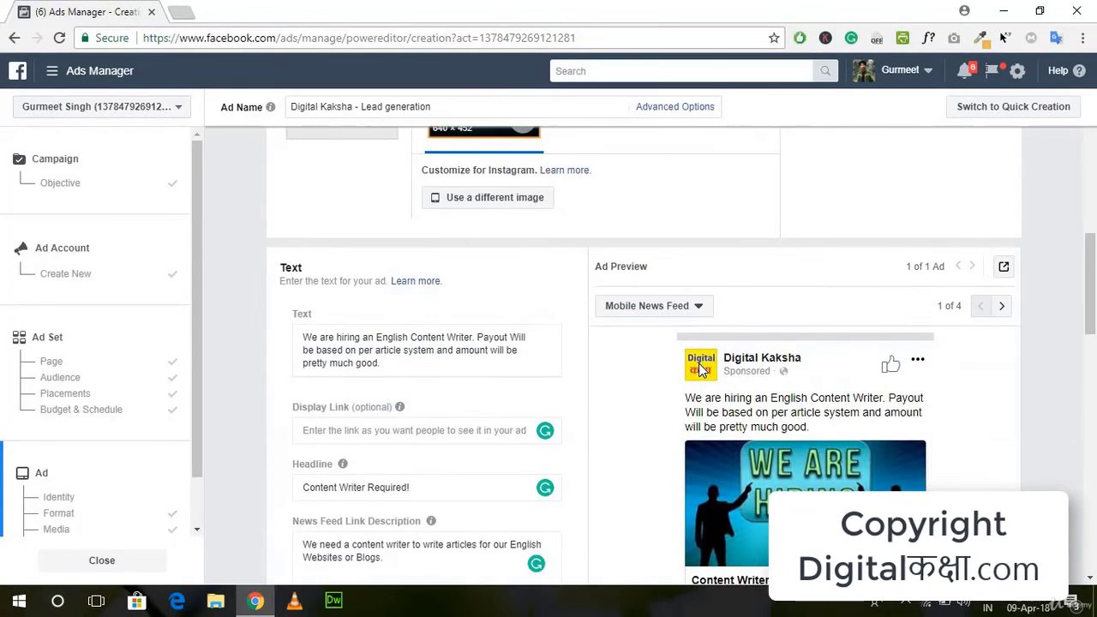
pyautogui.scroll(5, 701, 369)
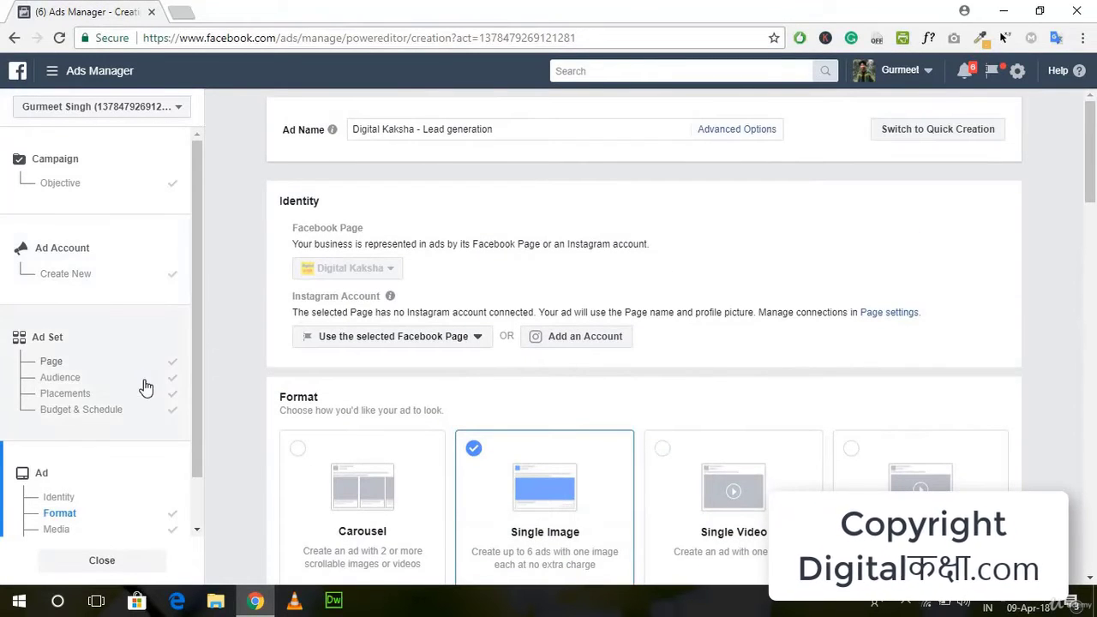
pyautogui.scroll(-1, 144, 385)
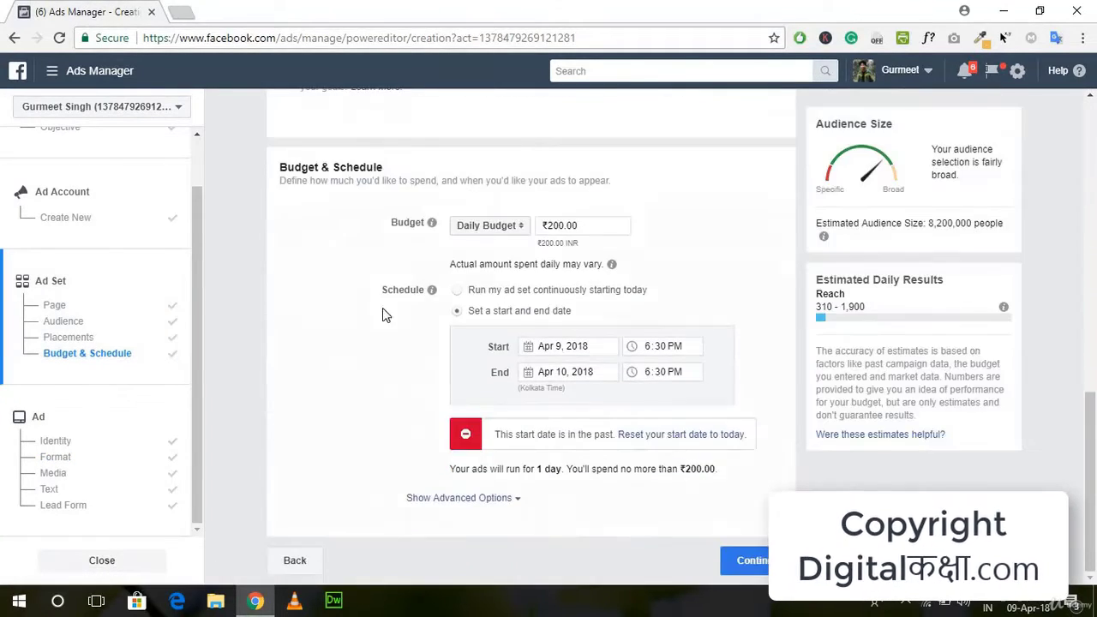
pyautogui.click(553, 226)
pyautogui.press('BackSpace')
pyautogui.write('1')
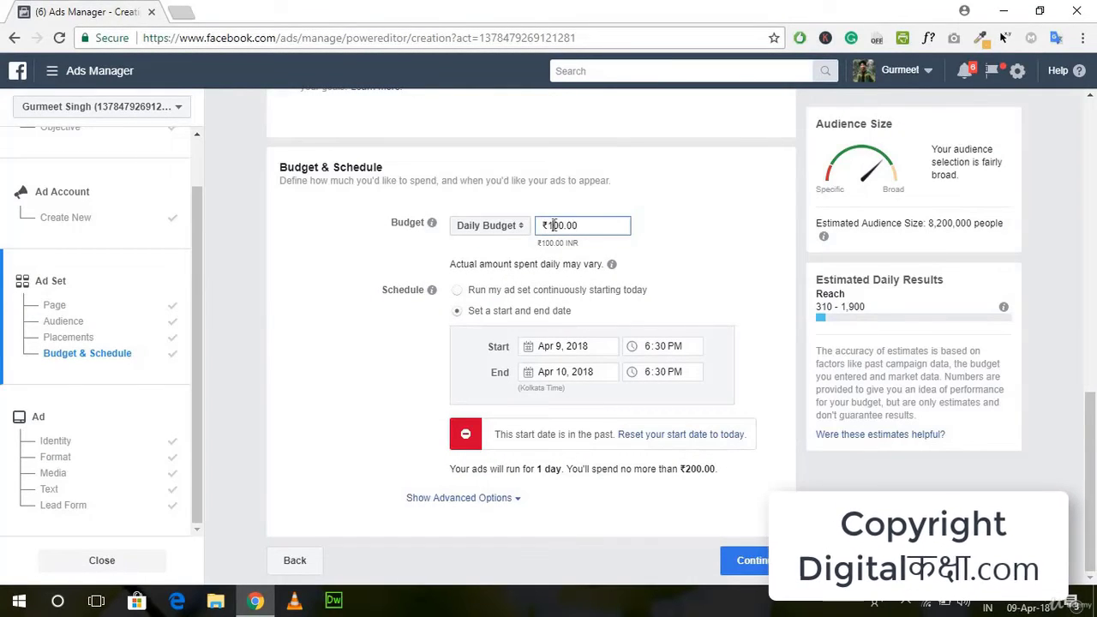
pyautogui.click(746, 305)
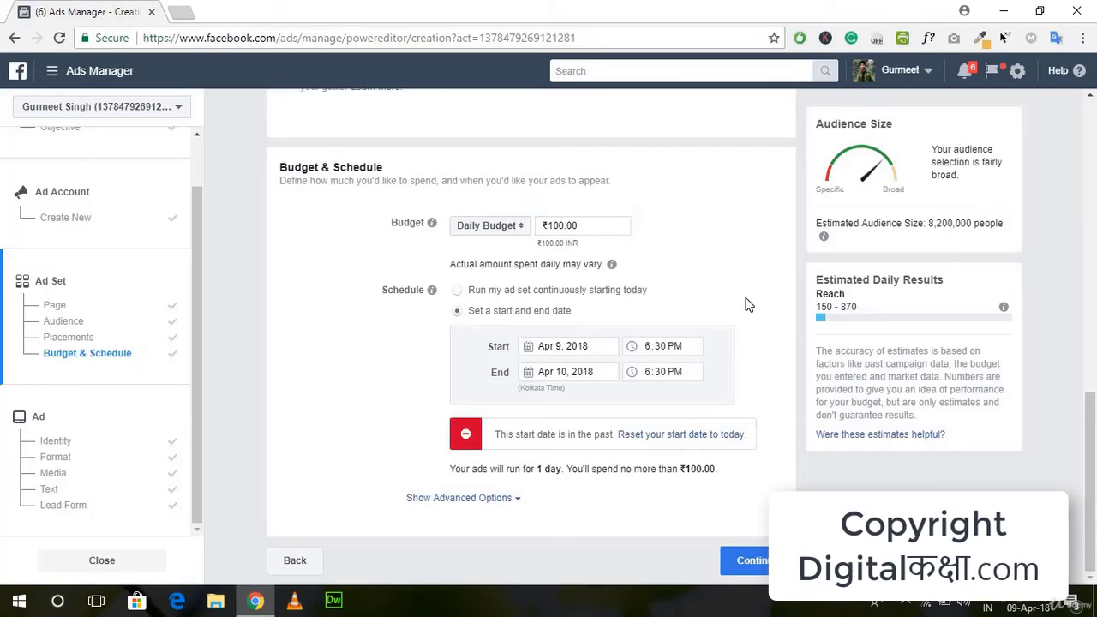
# - Set the ad set's end date to Apr 11, 2018
pyautogui.click(572, 373)
pyautogui.click(616, 465)
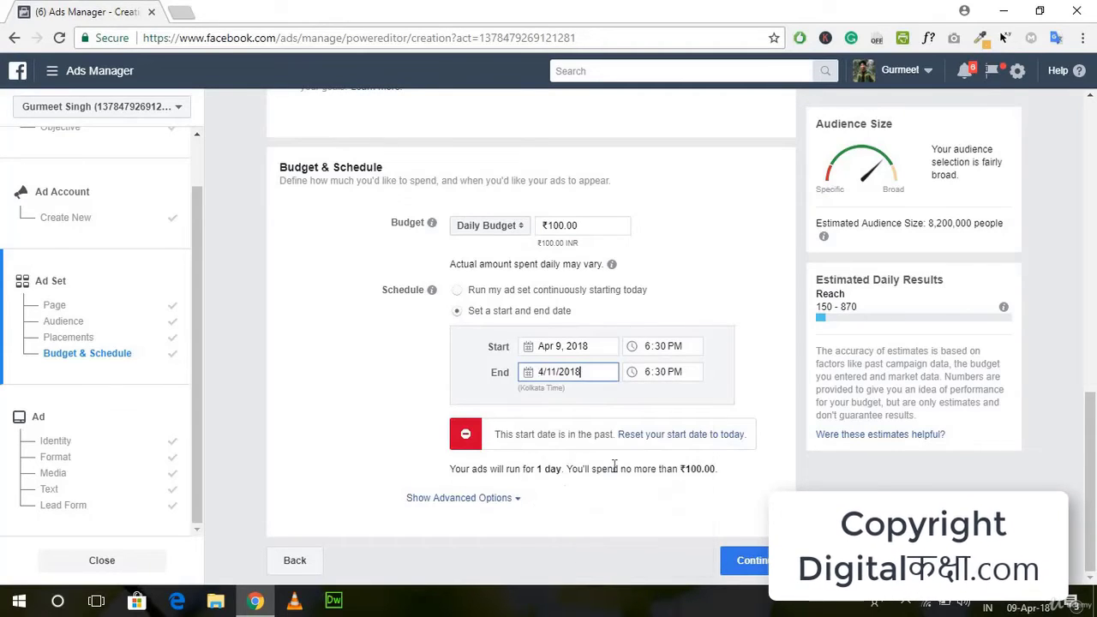
pyautogui.click(617, 390)
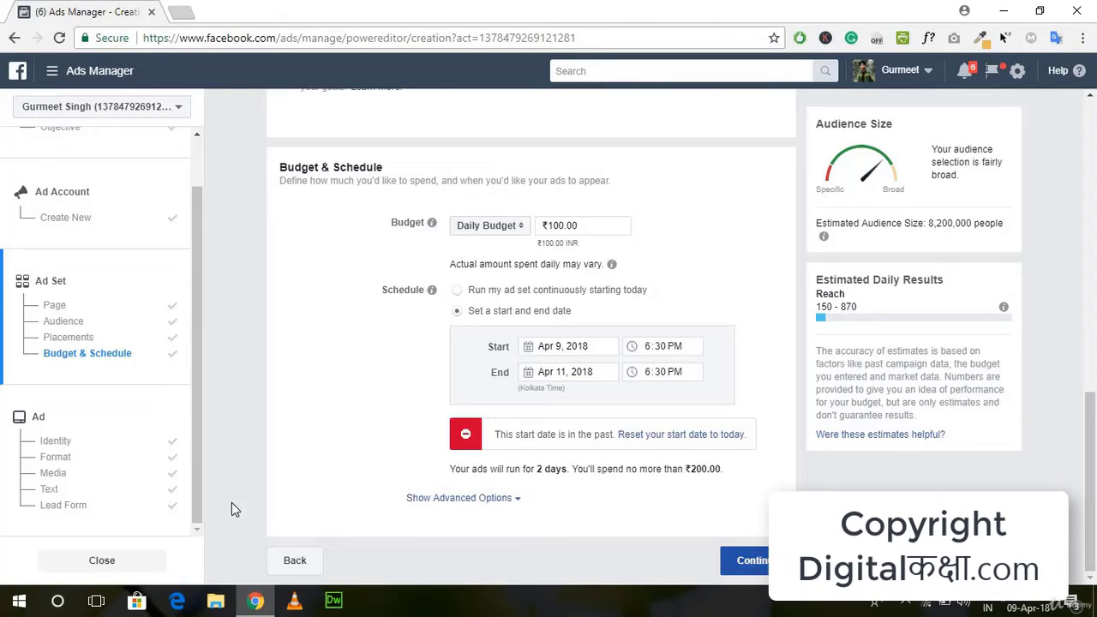
# - Continue to the ad setup, pass over its sections down to the approval notices, and confirm the order again
pyautogui.click(753, 561)
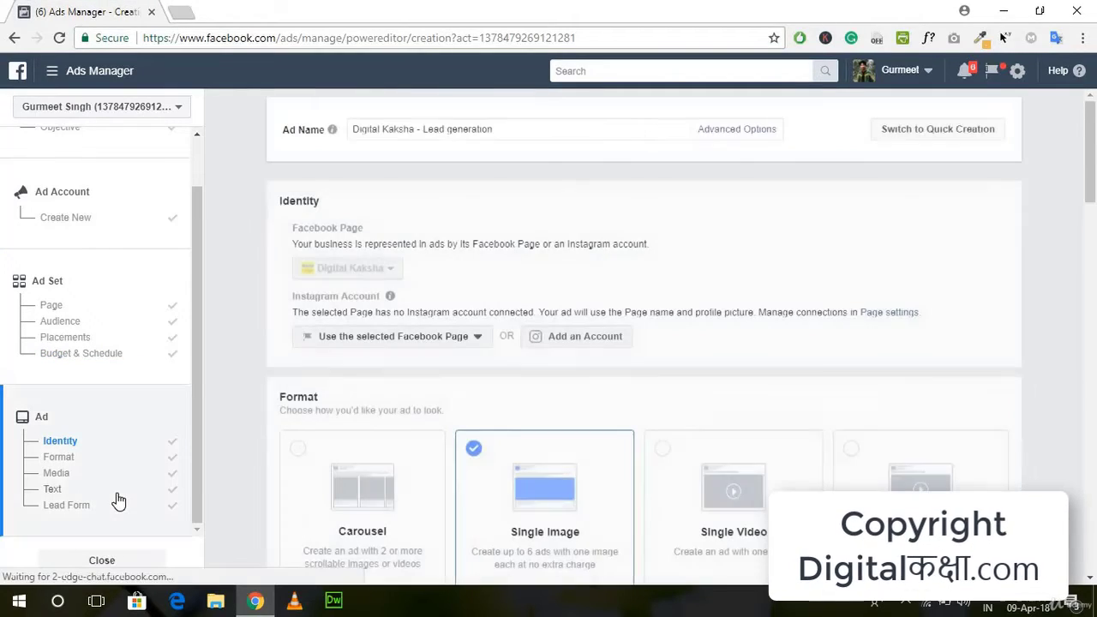
pyautogui.scroll(-4, 575, 363)
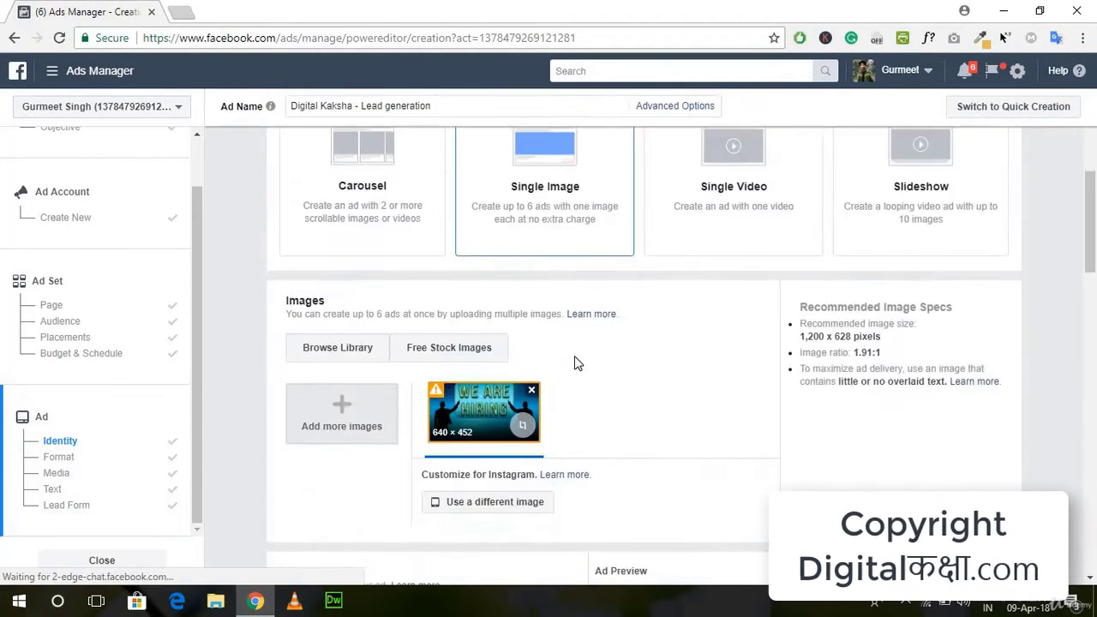
pyautogui.scroll(-12, 576, 356)
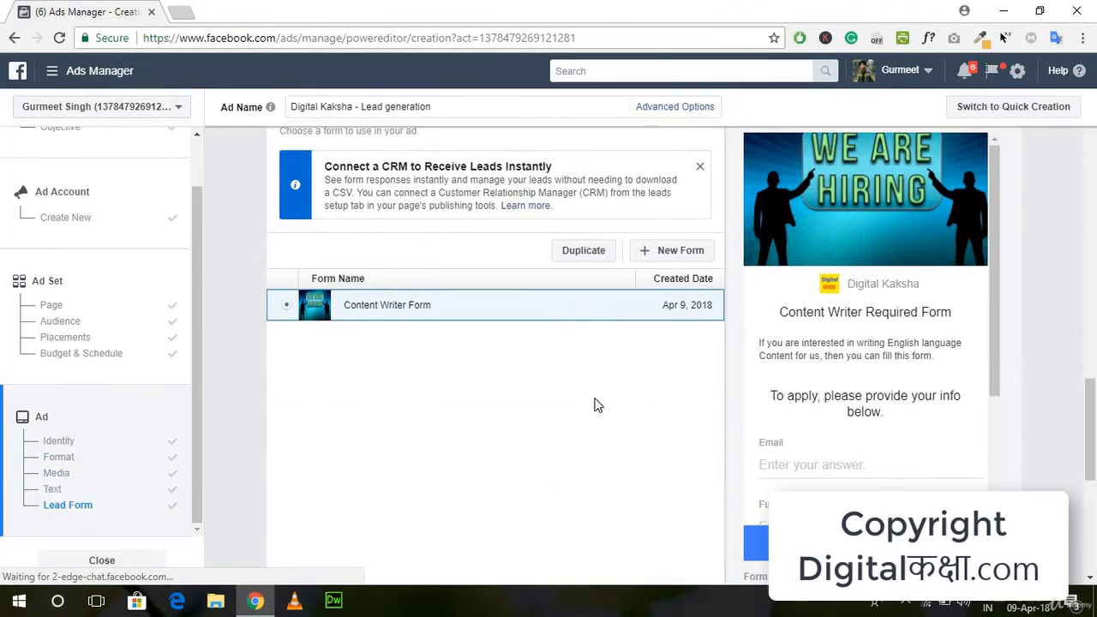
pyautogui.scroll(-10, 595, 403)
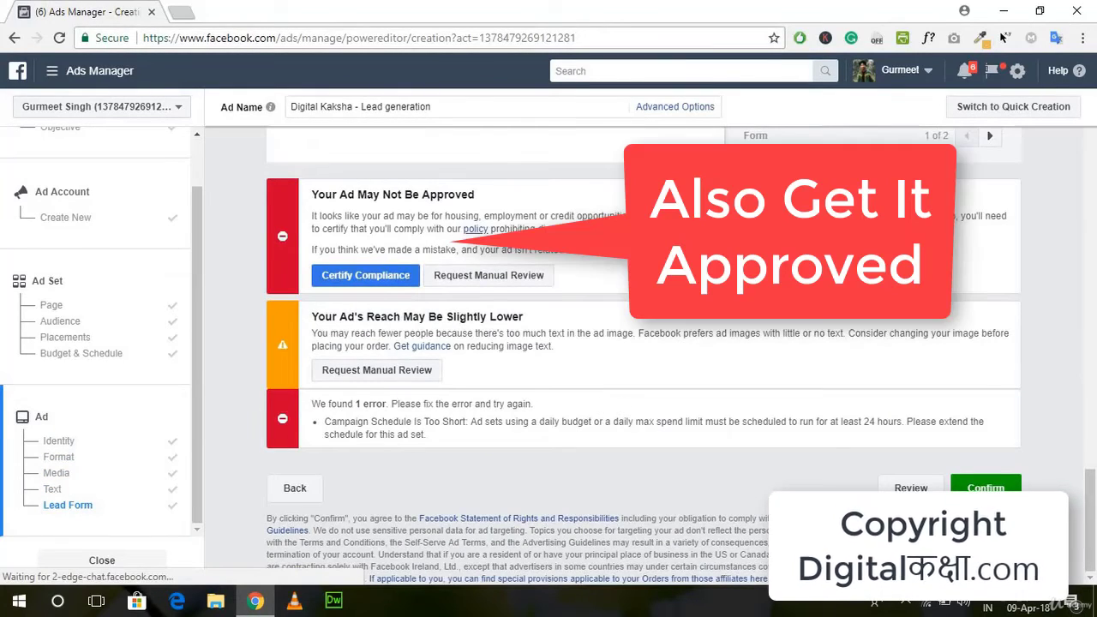
pyautogui.click(986, 488)
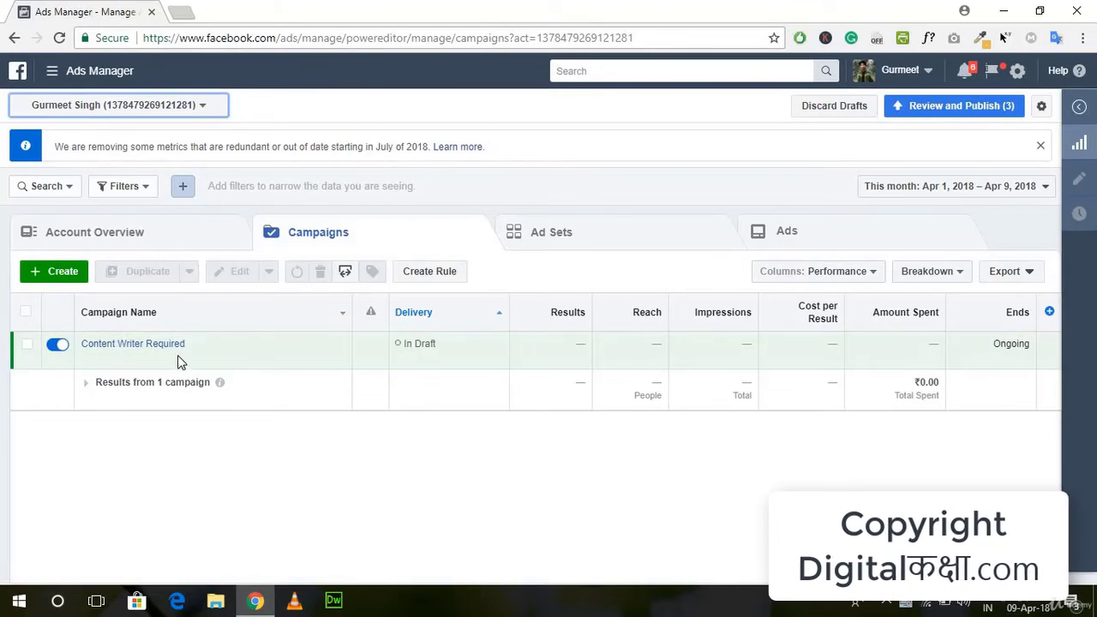
# - Look over the ad set inside the Content Writer Required campaign and open the account overview
pyautogui.click(157, 347)
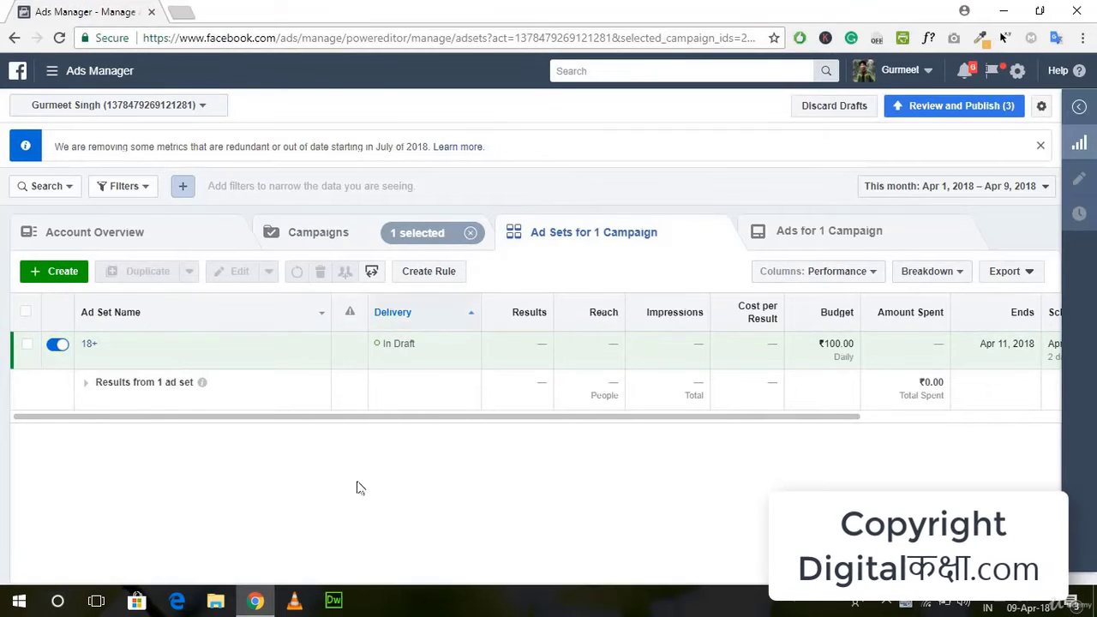
pyautogui.moveTo(137, 418); pyautogui.dragTo(483, 424)
pyautogui.moveTo(178, 419); pyautogui.dragTo(174, 421)
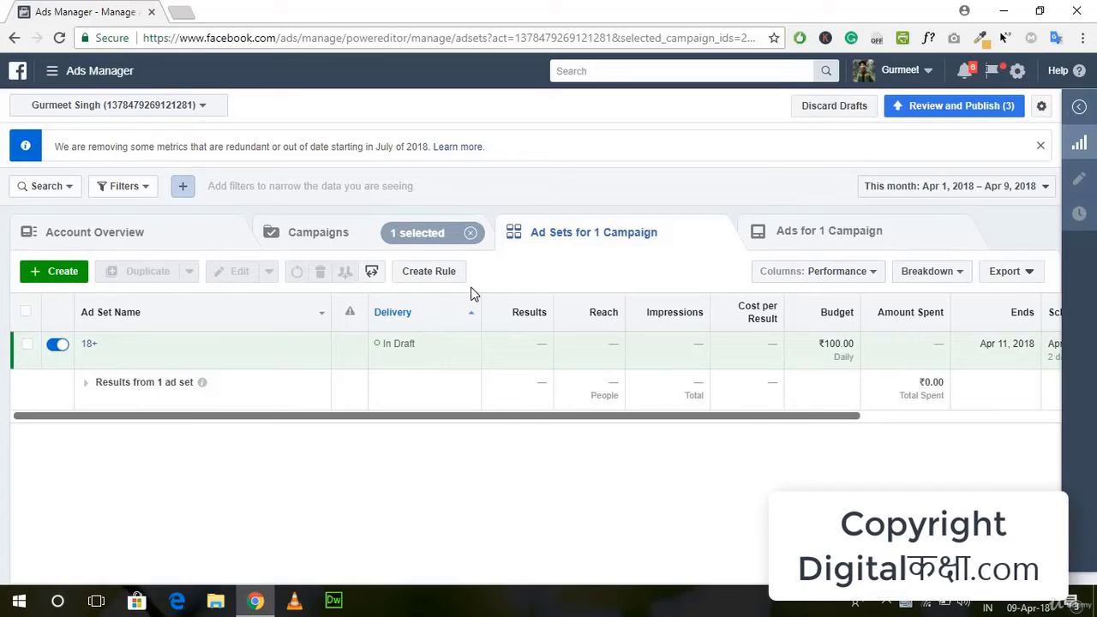
pyautogui.click(102, 231)
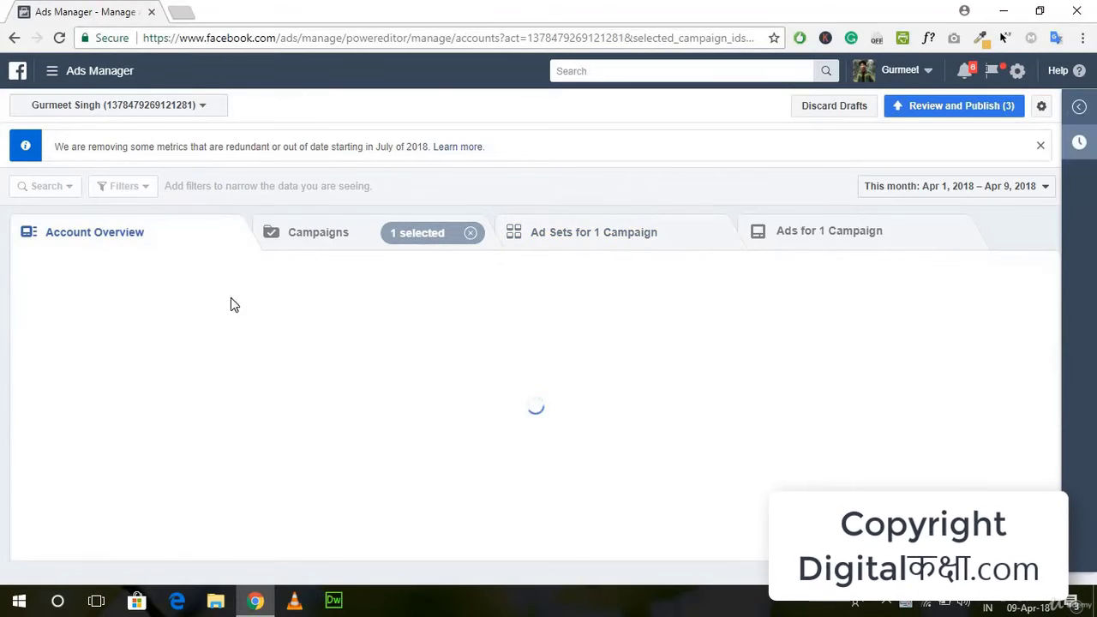
# - Open the draft items for review and check the campaign, ad set and ad entries
pyautogui.click(924, 108)
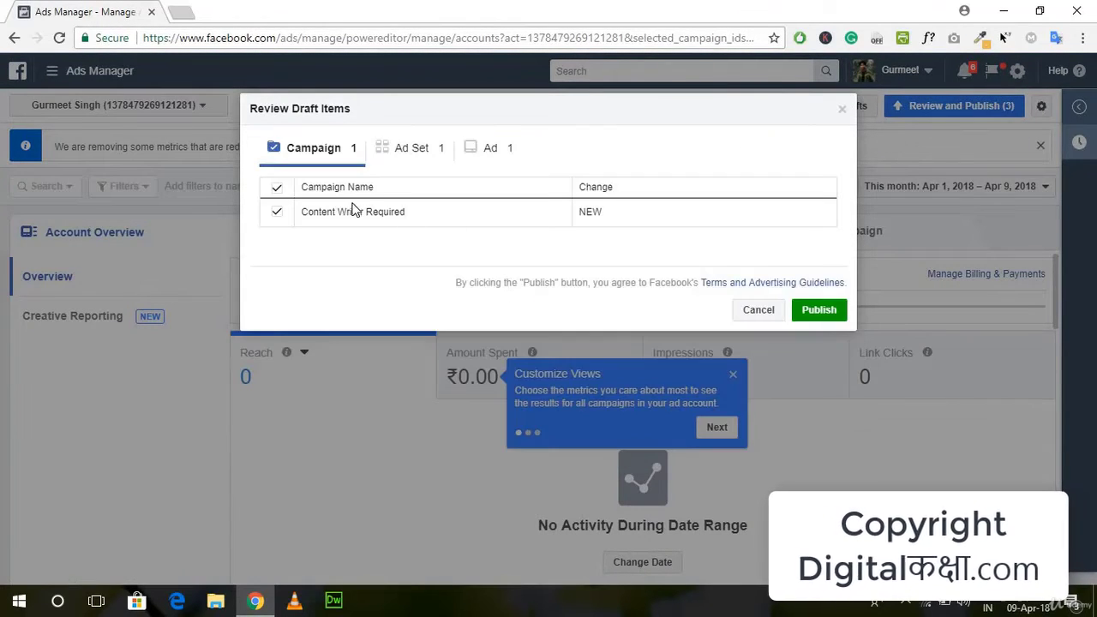
pyautogui.click(407, 148)
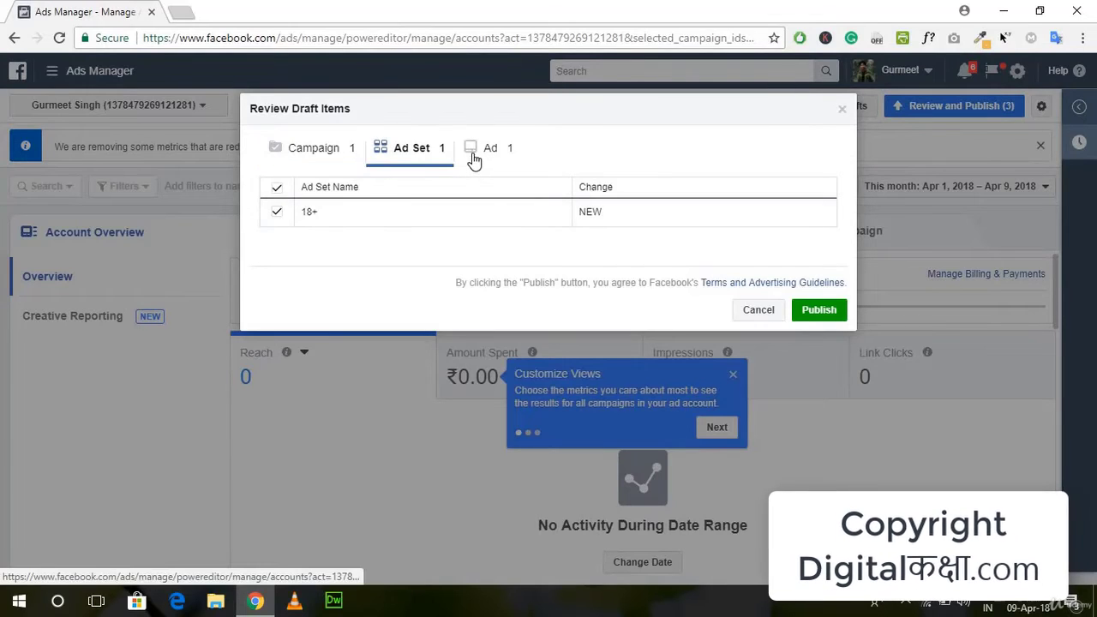
pyautogui.click(474, 158)
pyautogui.click(317, 159)
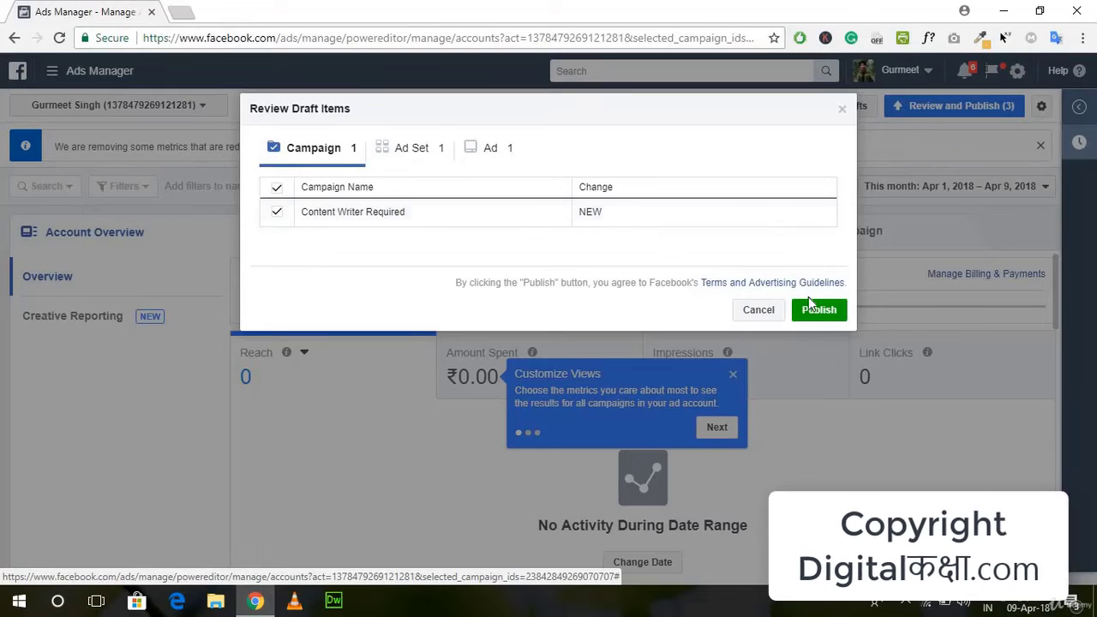
# - Publish the drafts with the ad account set to India, Indian Rupee and Asia/Kolkata, and close the payment and publishing confirmations
pyautogui.click(825, 318)
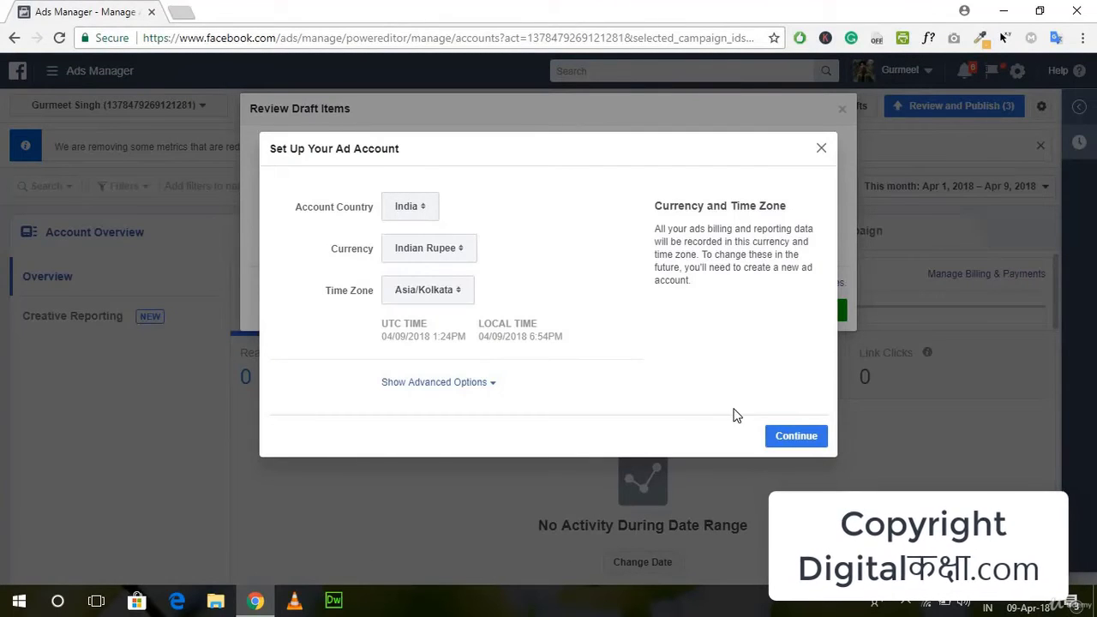
pyautogui.click(805, 439)
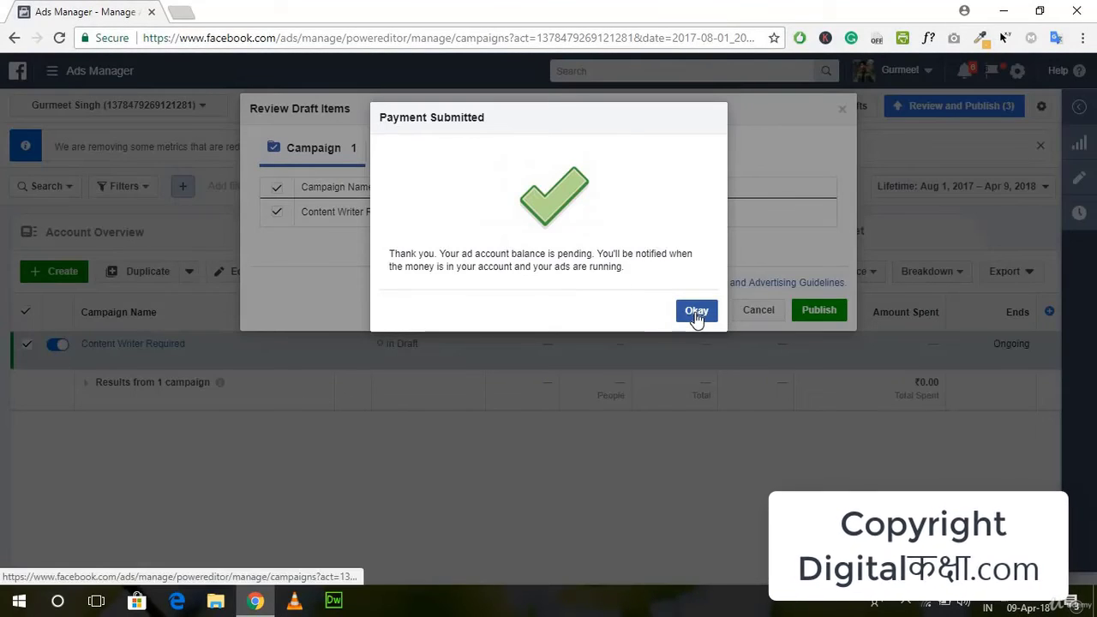
pyautogui.click(696, 313)
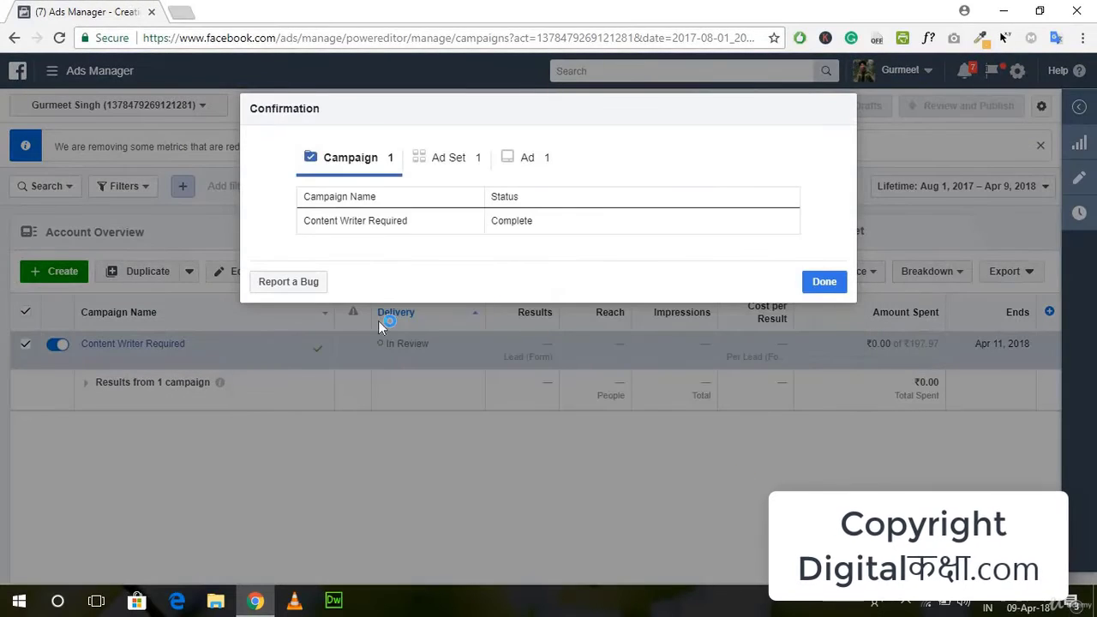
pyautogui.click(826, 281)
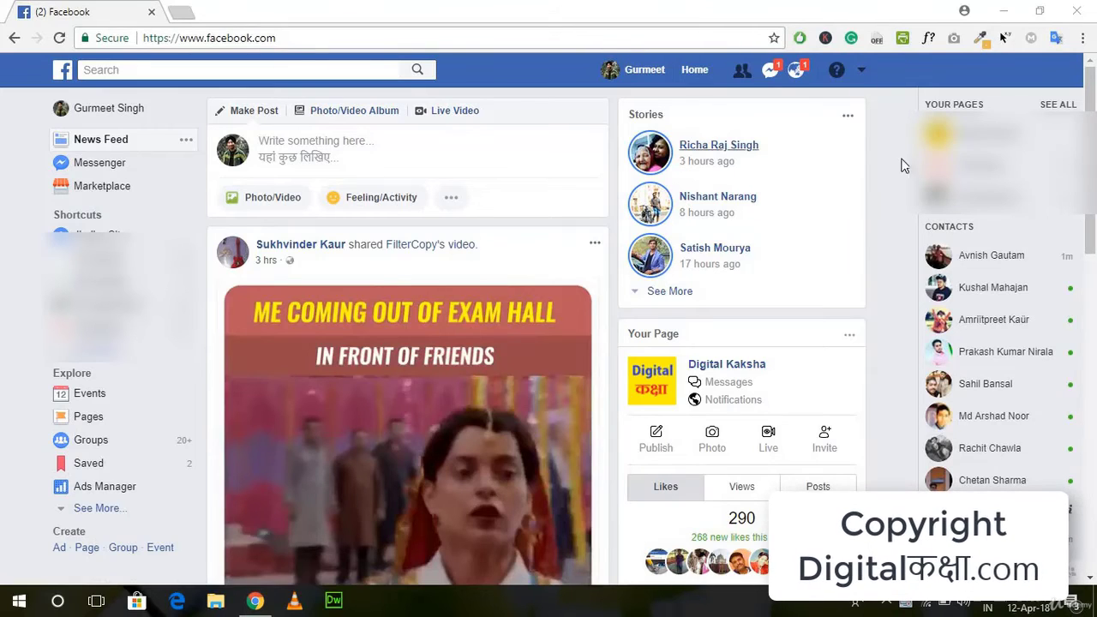
# - Go from the Facebook home page to ads management and open the ad account to view the campaign's results
pyautogui.click(866, 74)
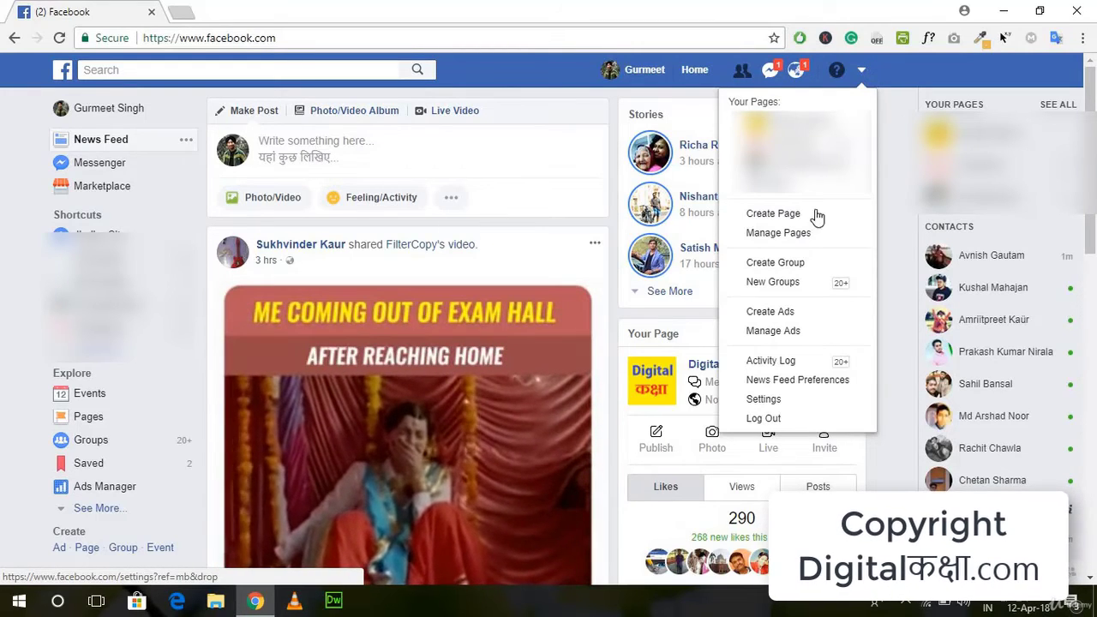
pyautogui.click(764, 333)
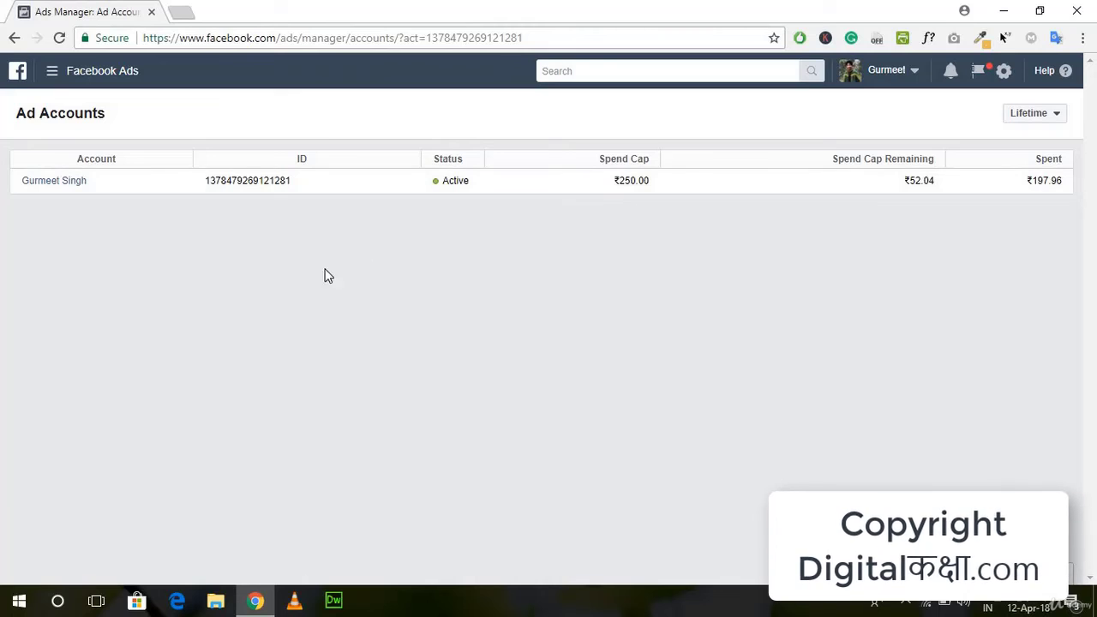
pyautogui.click(54, 181)
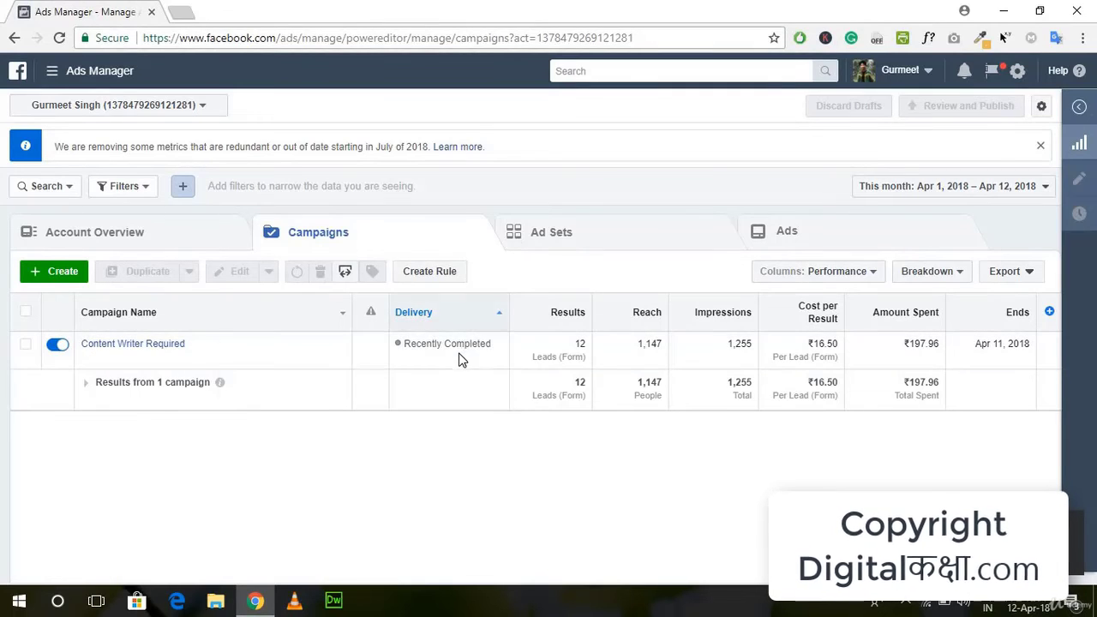
# - Examine the Content Writer Required campaign's results and go through its 18+ ad set to the ad's results
pyautogui.moveTo(420, 332)
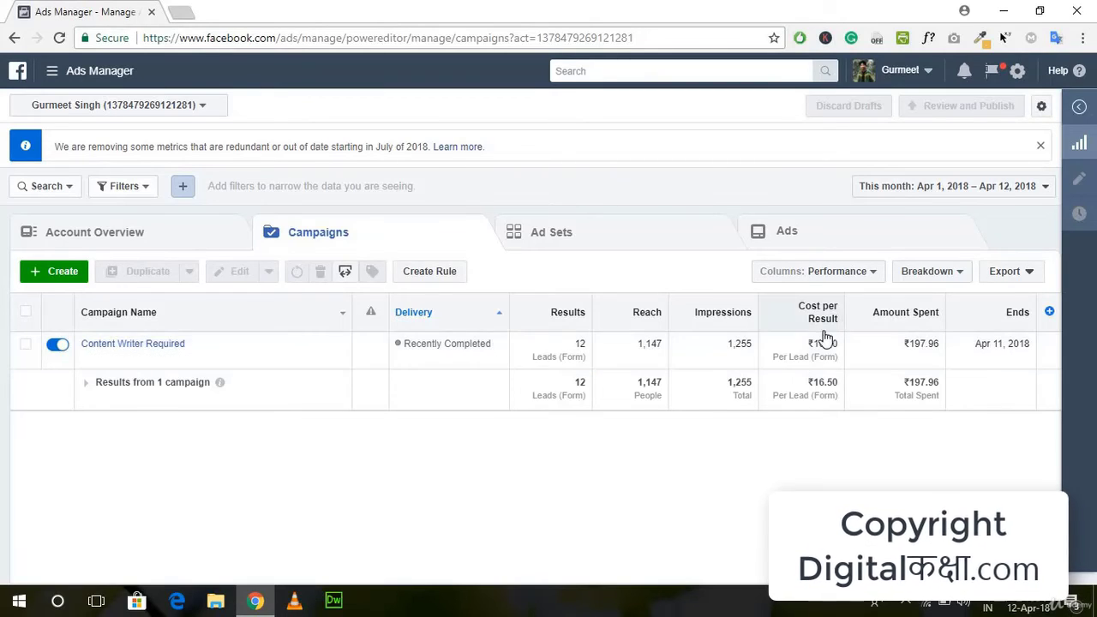
pyautogui.moveTo(812, 343)
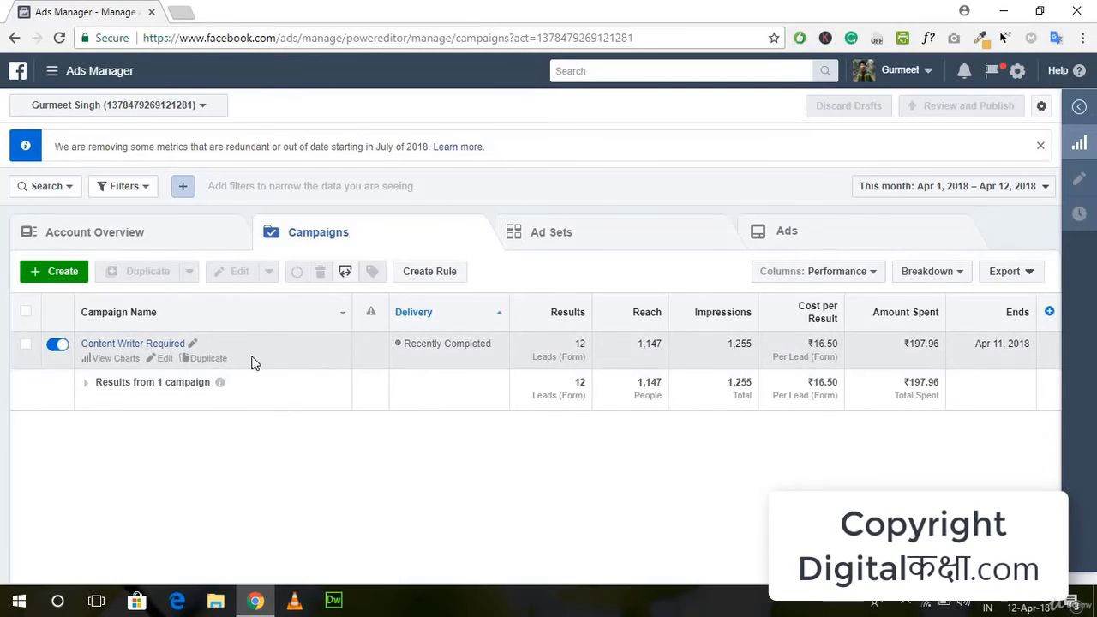
pyautogui.click(149, 348)
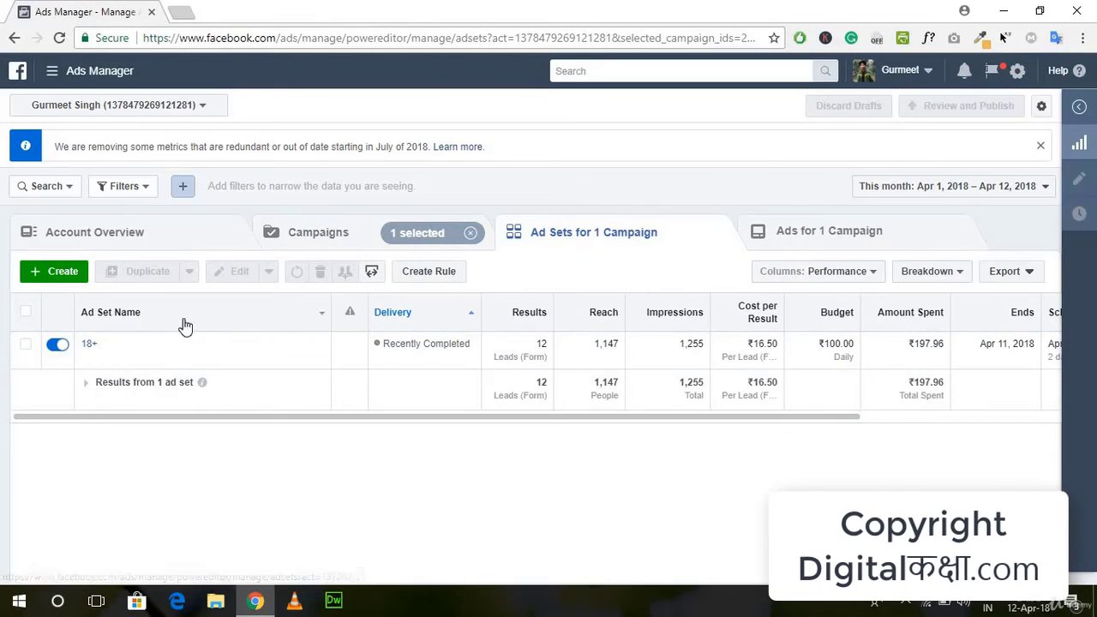
pyautogui.click(88, 352)
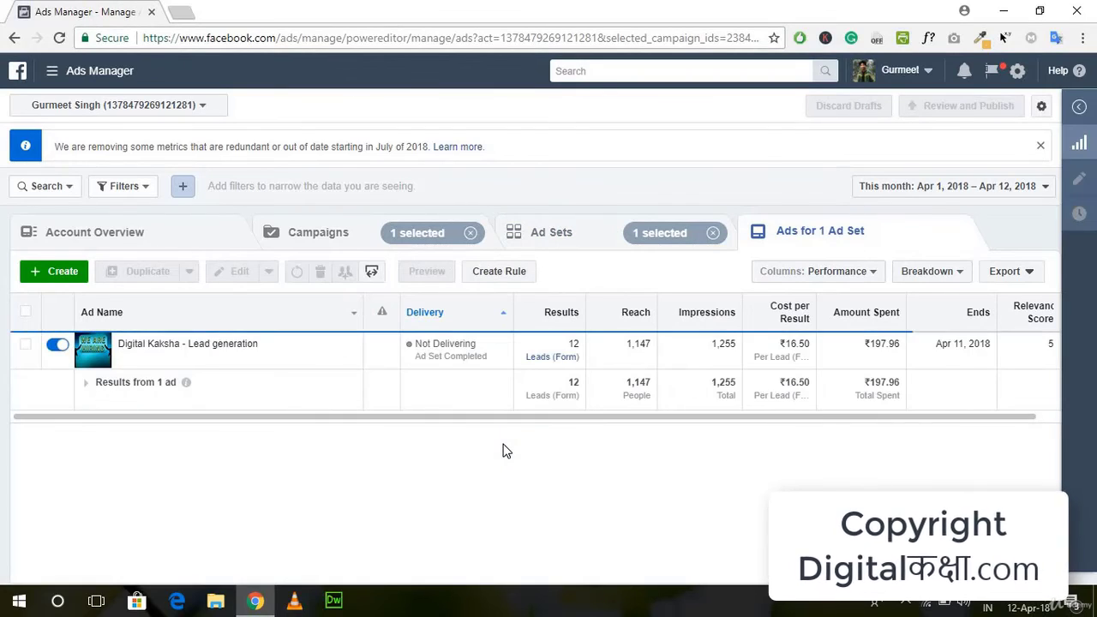
pyautogui.moveTo(172, 348)
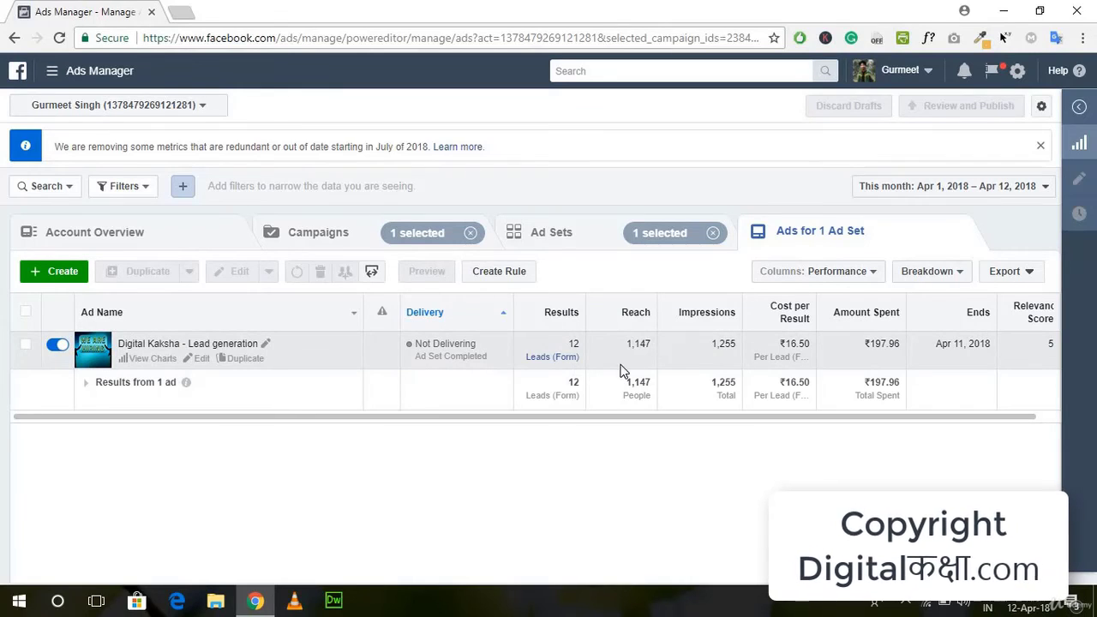
pyautogui.moveTo(716, 419); pyautogui.dragTo(633, 430)
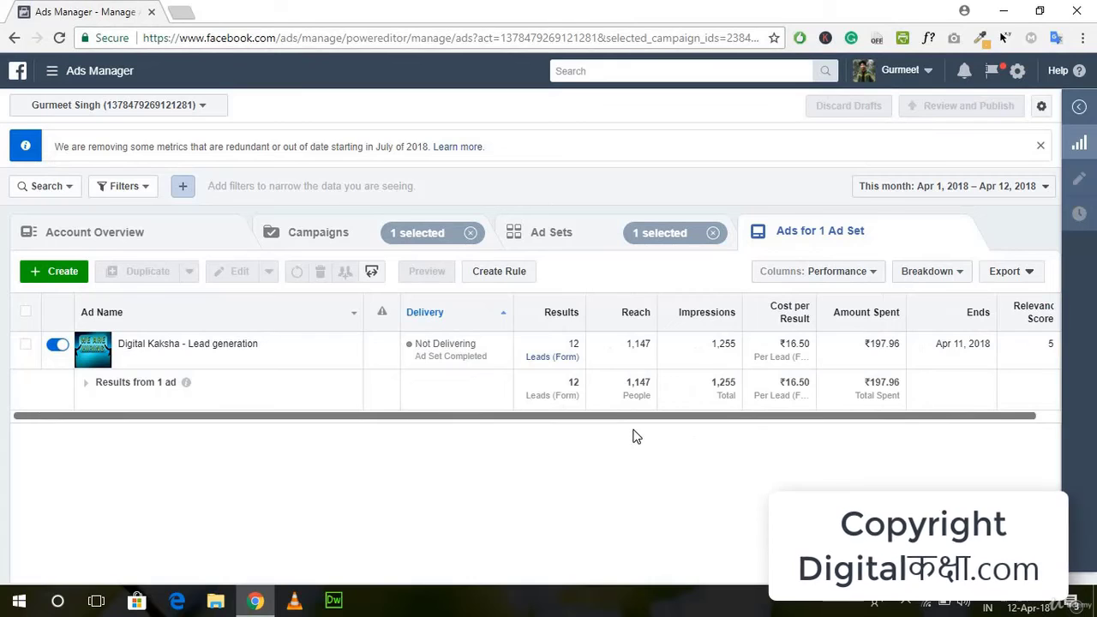
# - Download the Digital Kaksha - Lead generation ad's leads for Apr 1, 2018 – Apr 12, 2018 as a CSV file and close the download dialog
pyautogui.click(544, 360)
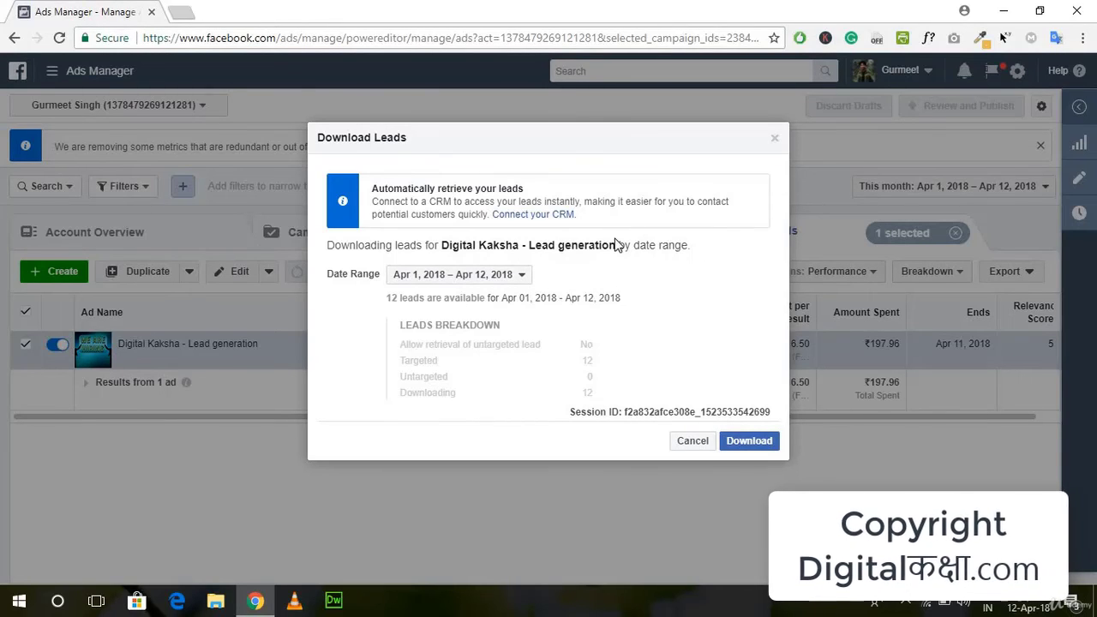
pyautogui.click(470, 285)
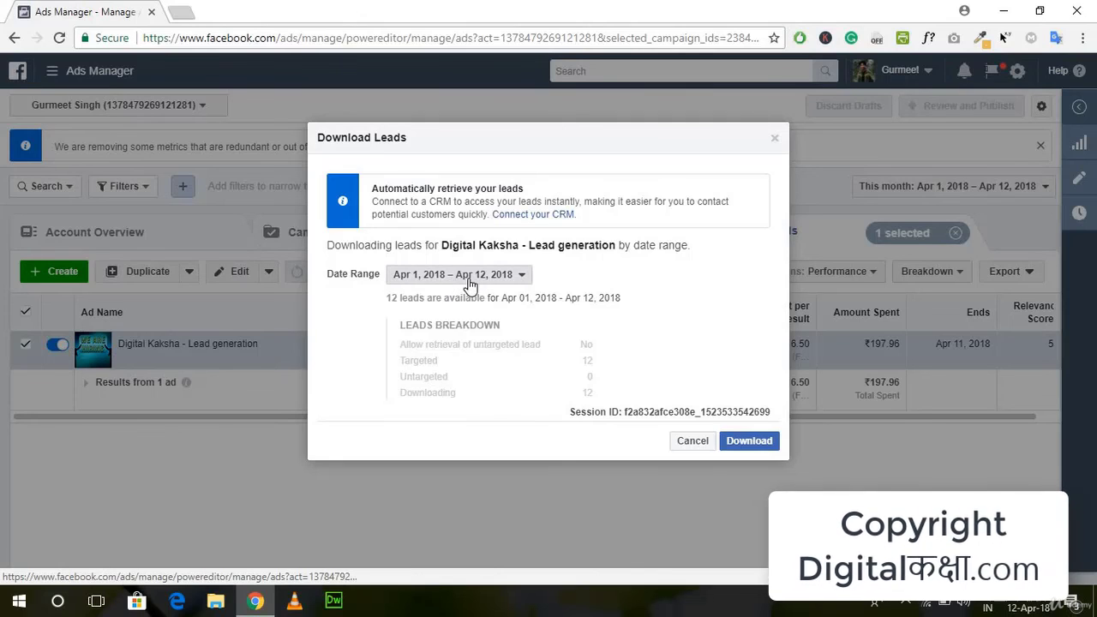
pyautogui.click(470, 285)
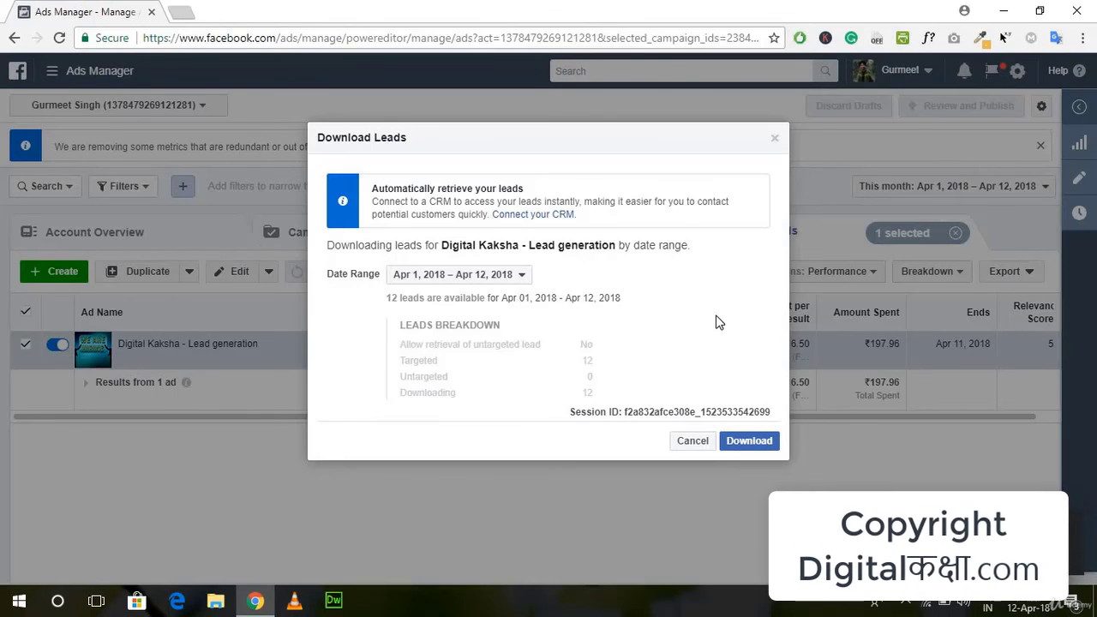
pyautogui.click(745, 448)
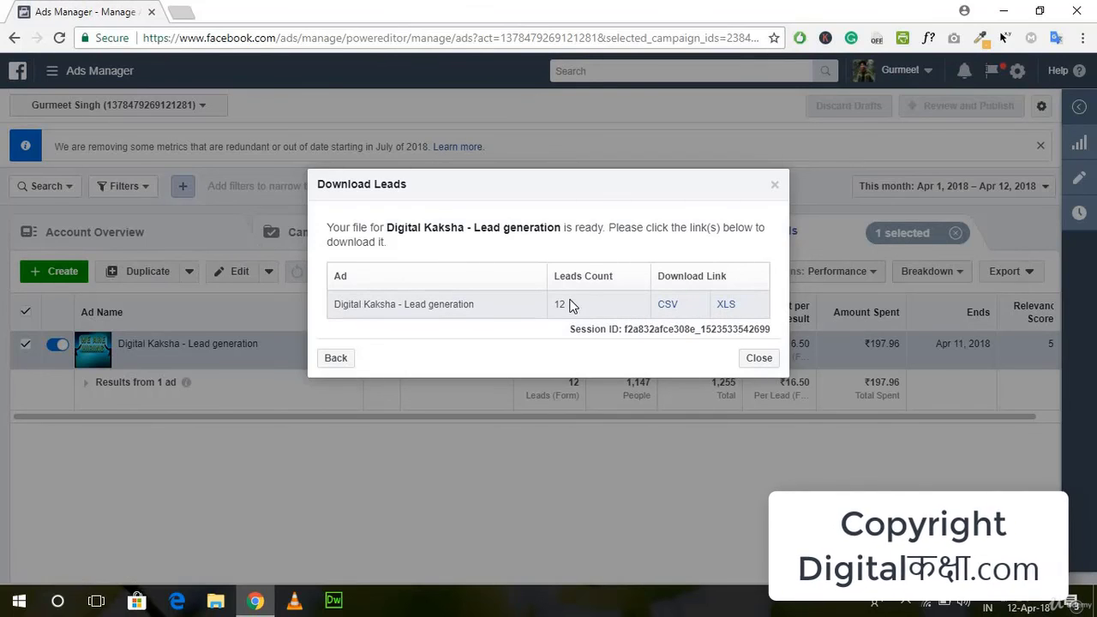
pyautogui.click(668, 306)
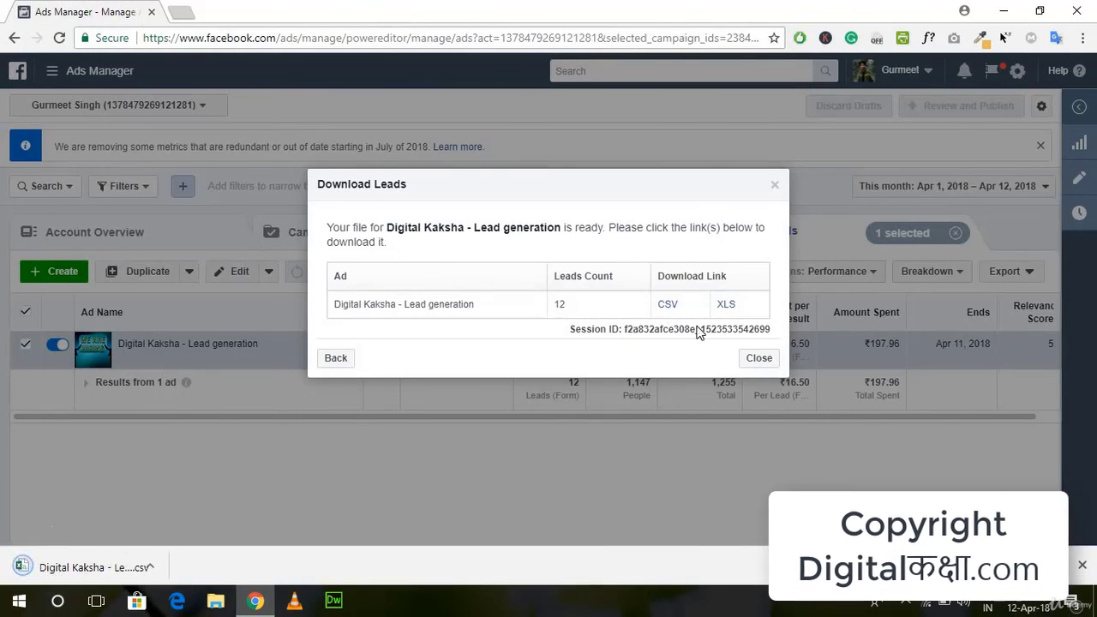
pyautogui.click(754, 345)
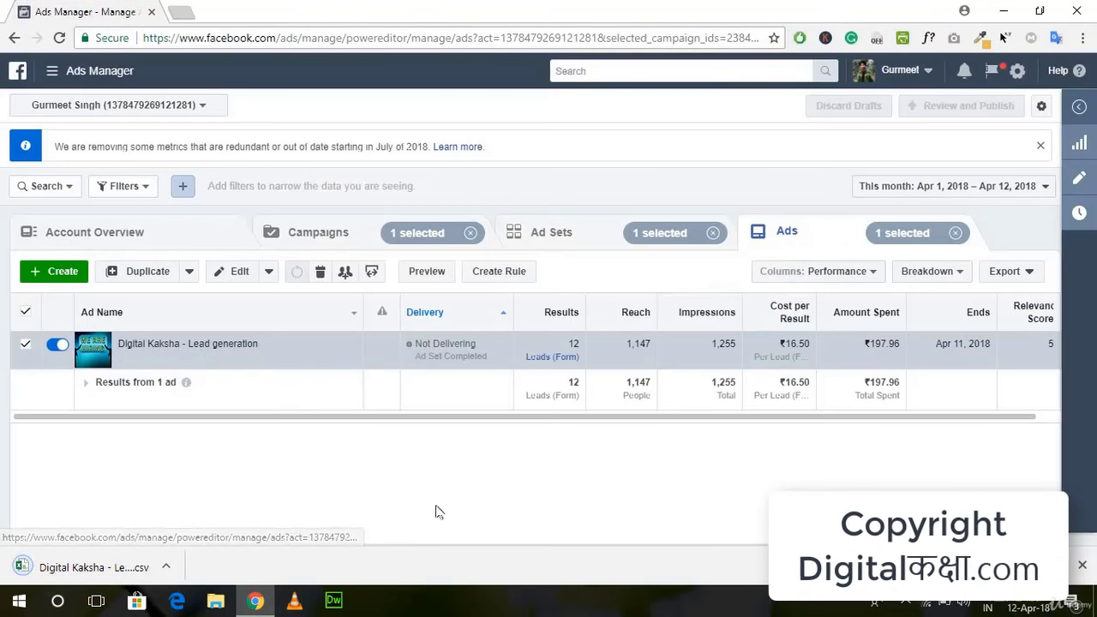
# - Open the downloaded leads CSV in Excel, look over it in a maximized window, and close it
pyautogui.click(73, 568)
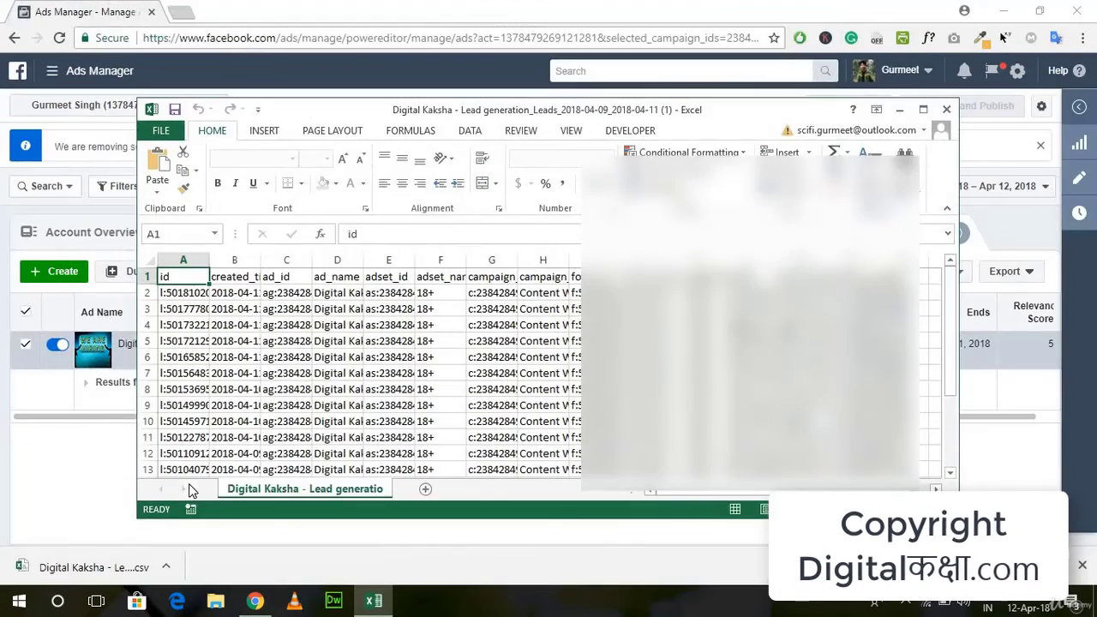
pyautogui.click(924, 109)
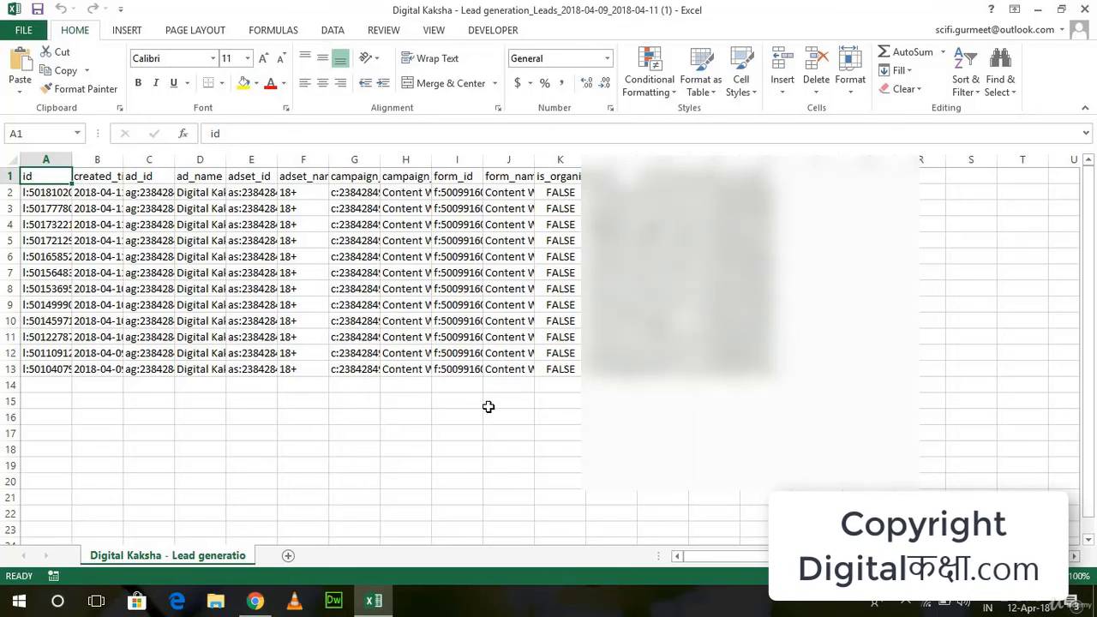
pyautogui.click(1084, 10)
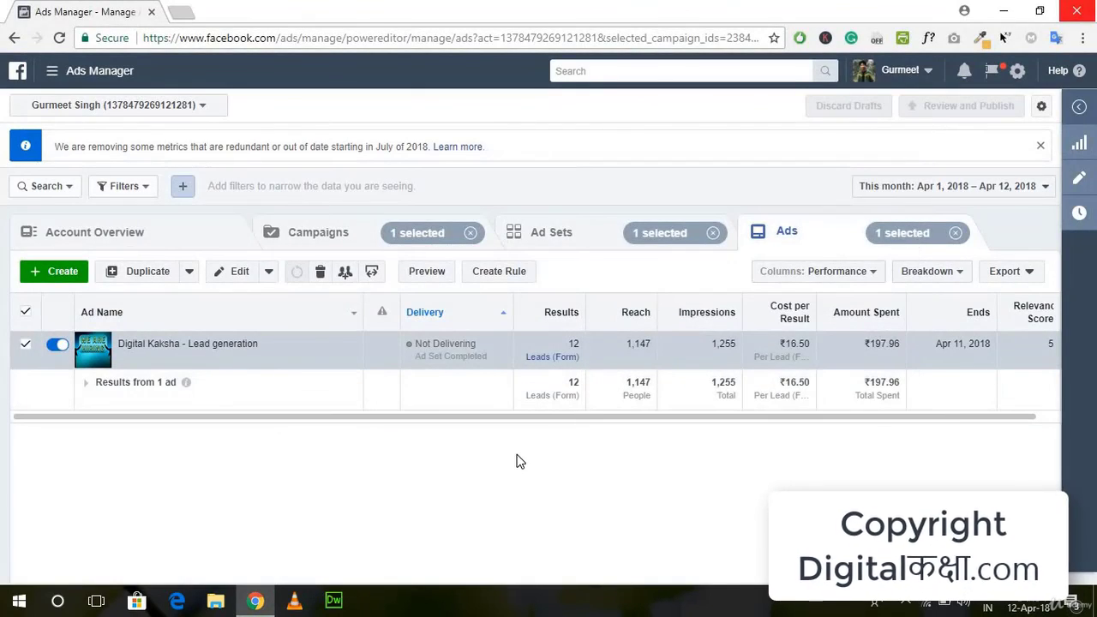